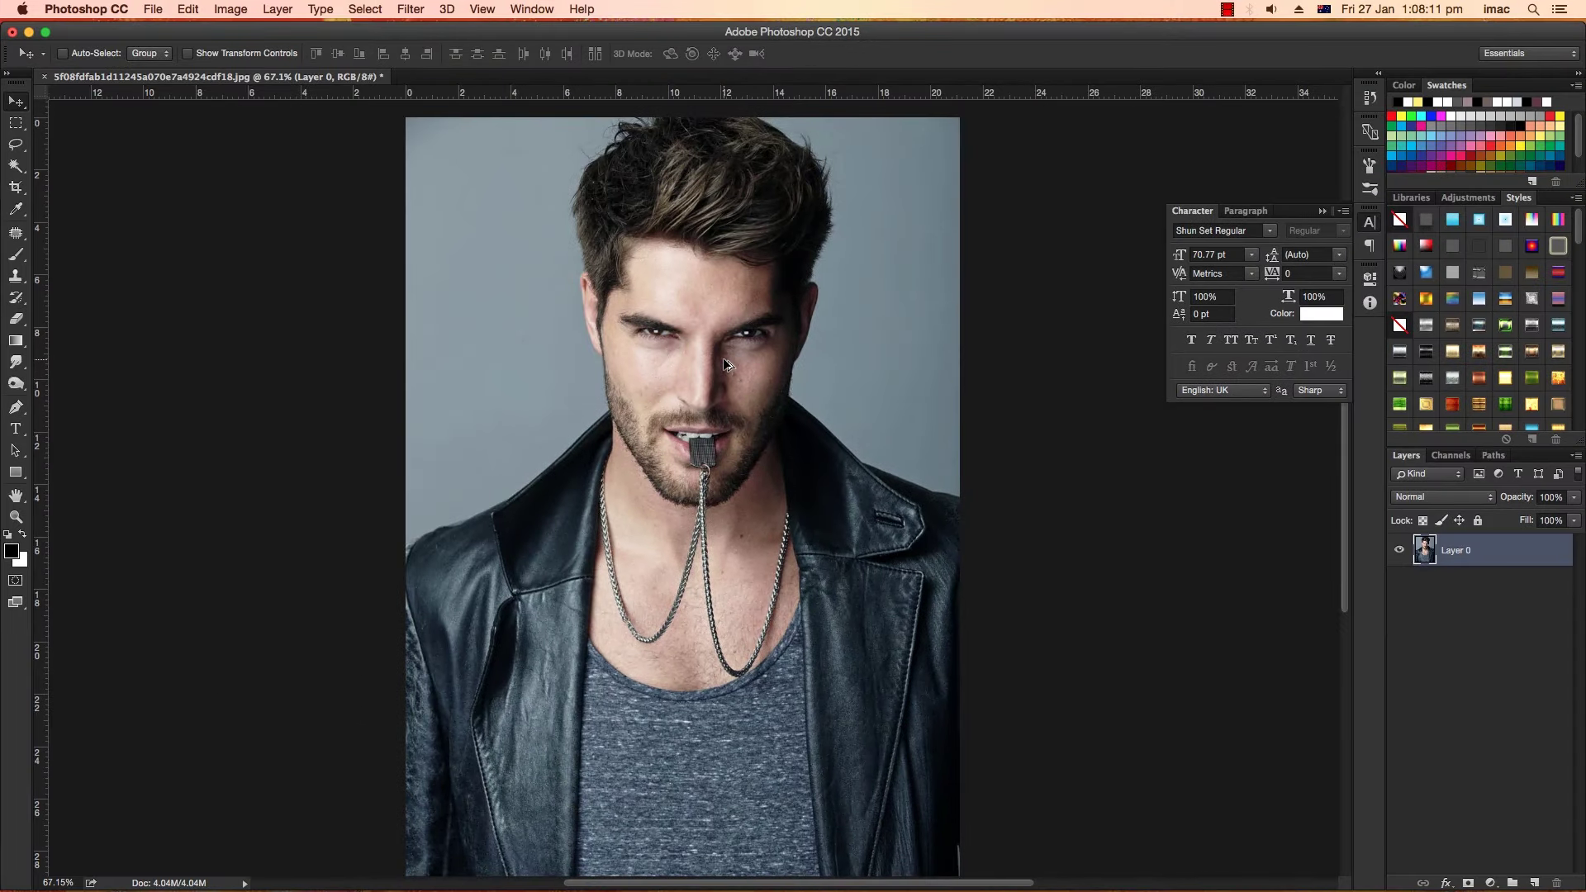
Zoom in on the face, duplicate Layer 0 as a hidden backup copy, and reselect Layer 0.
scroll(722, 358, "up", 2)
scroll(704, 364, "up", 2)
scroll(704, 364, "up", 1)
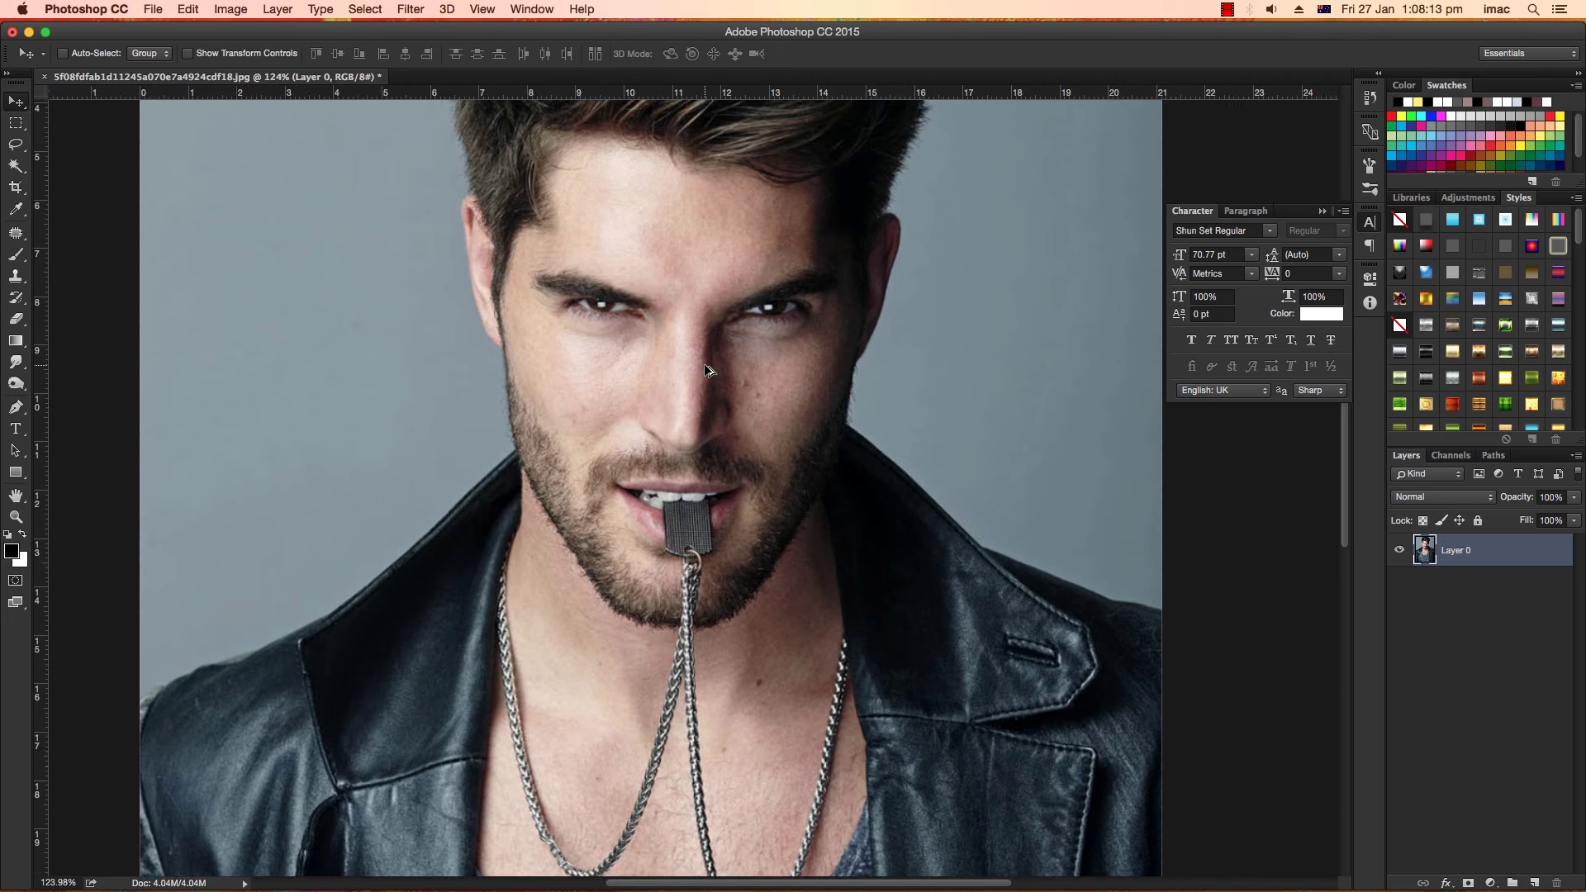
scroll(704, 364, "up", 1)
scroll(704, 364, "up", 1)
left_click_drag(768, 364, 757, 506)
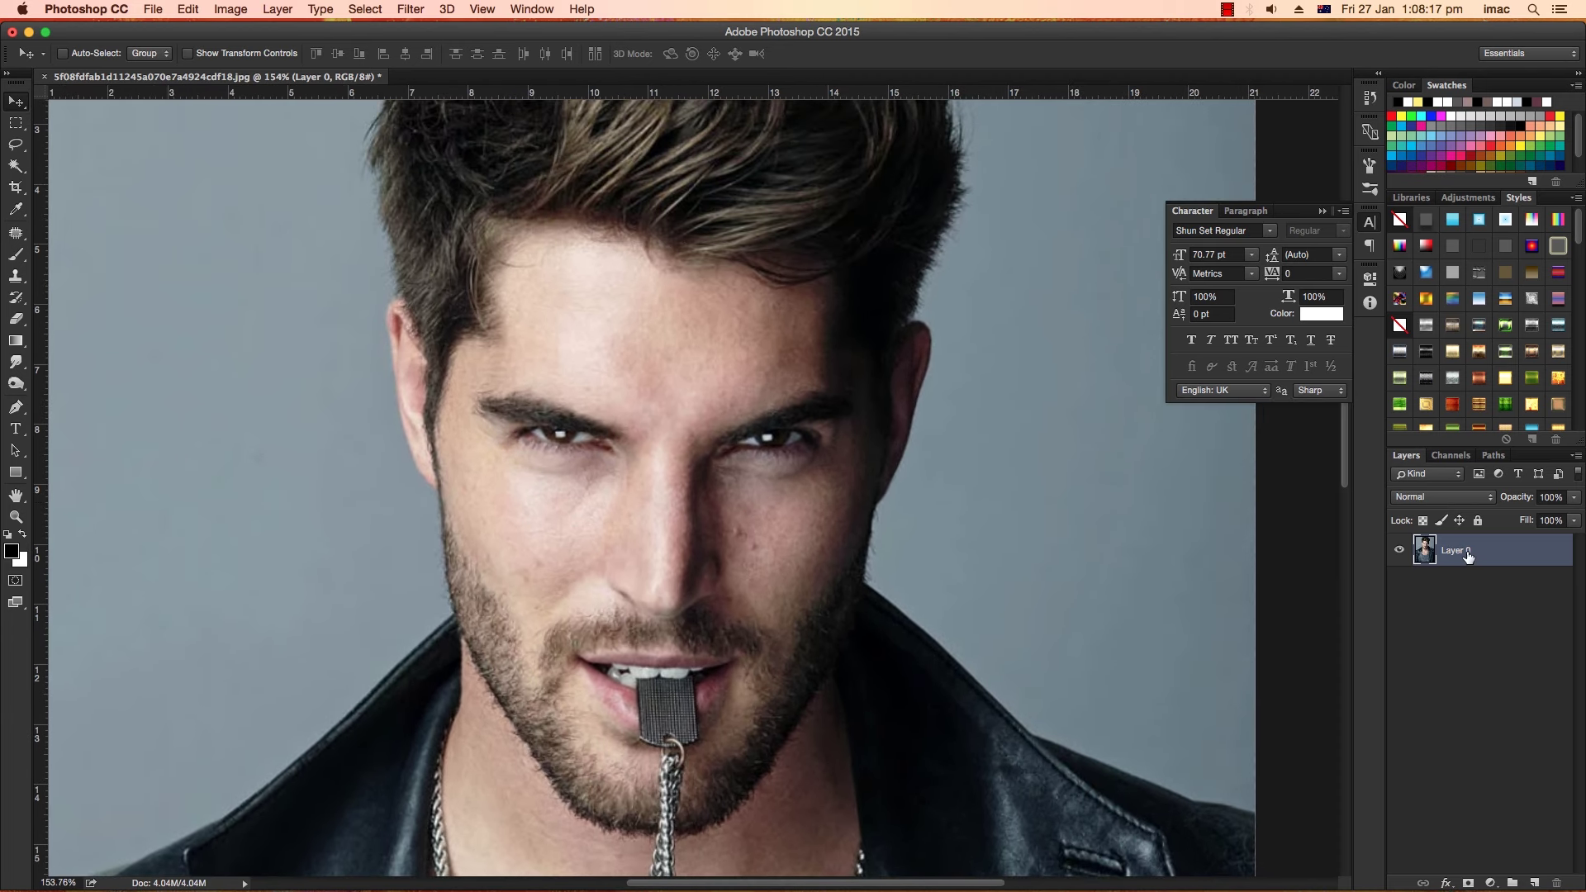
left_click_drag(1477, 730, 1535, 881)
left_click(1404, 549)
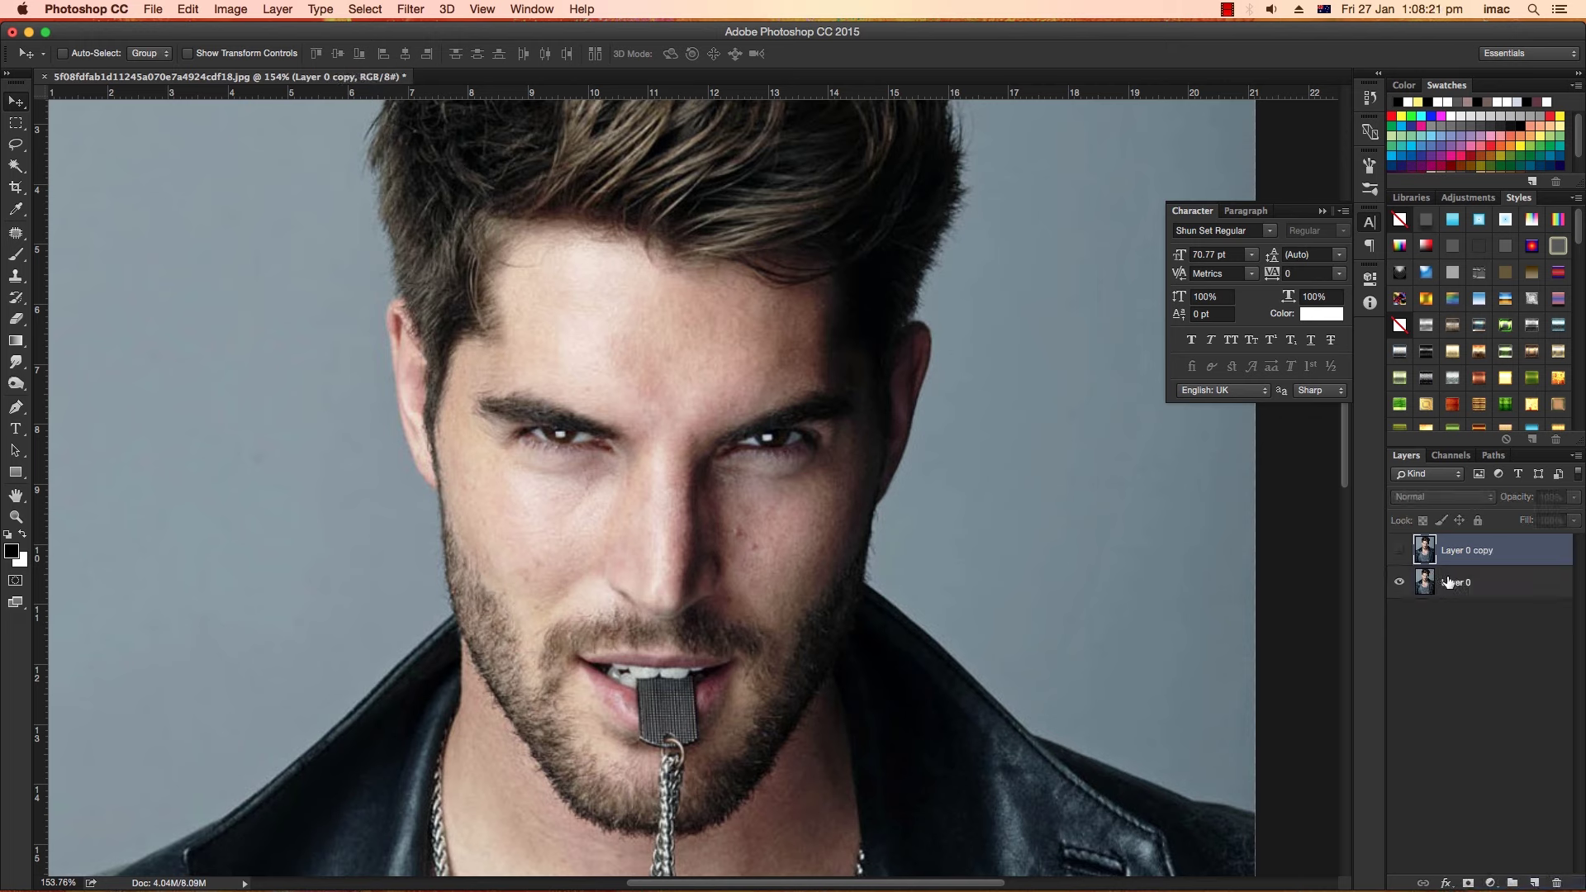
left_click(1441, 583)
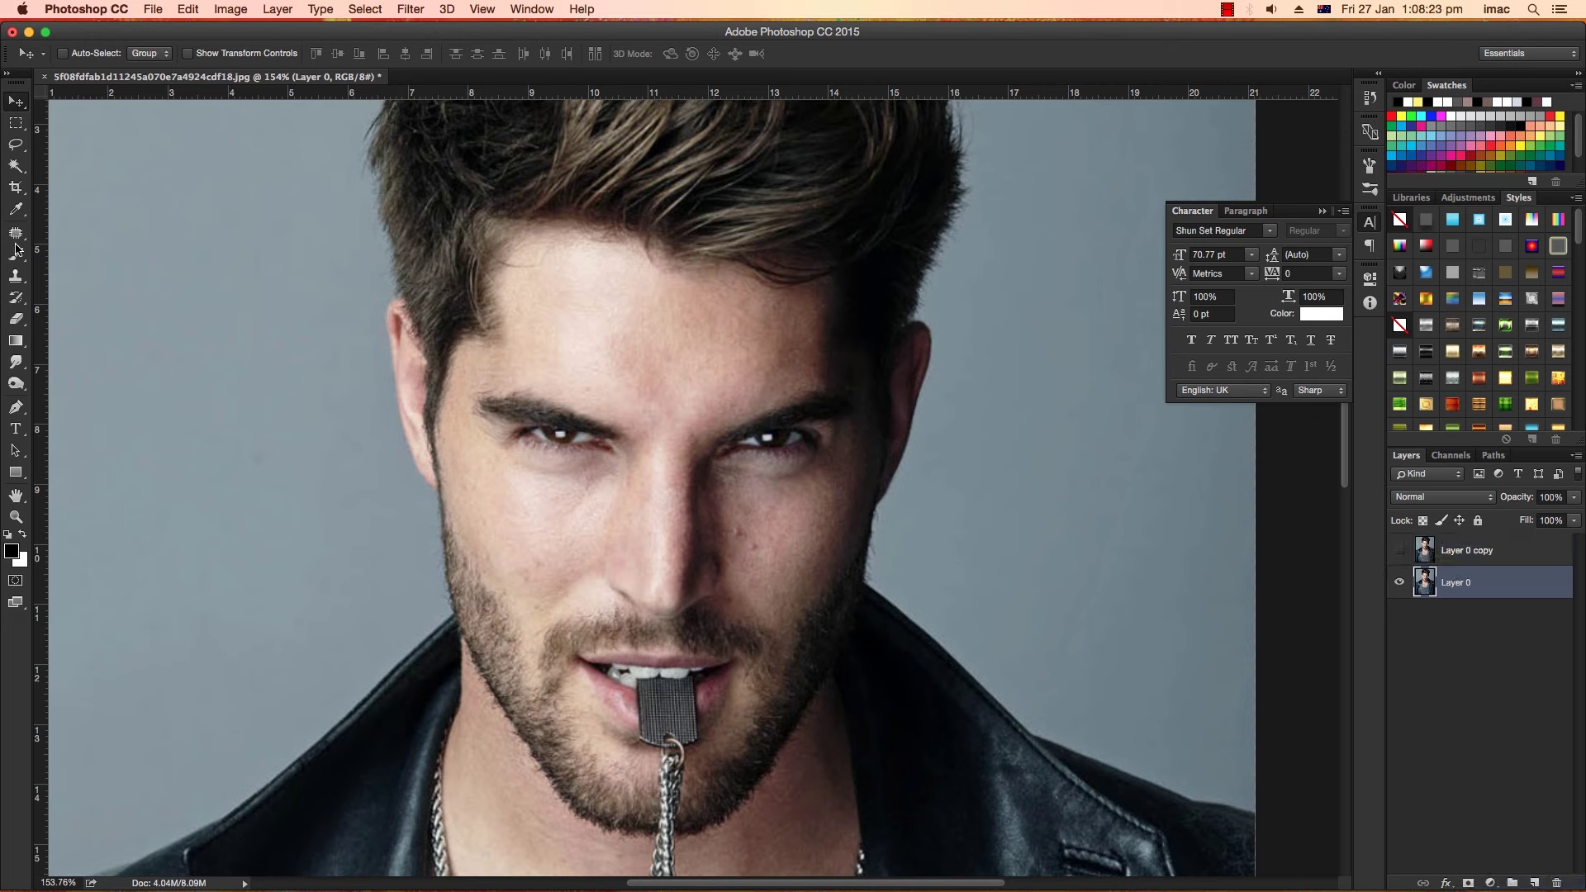
left_click(17, 170)
Patch out the small blemishes on the cheek with the Patch tool.
left_click(17, 235)
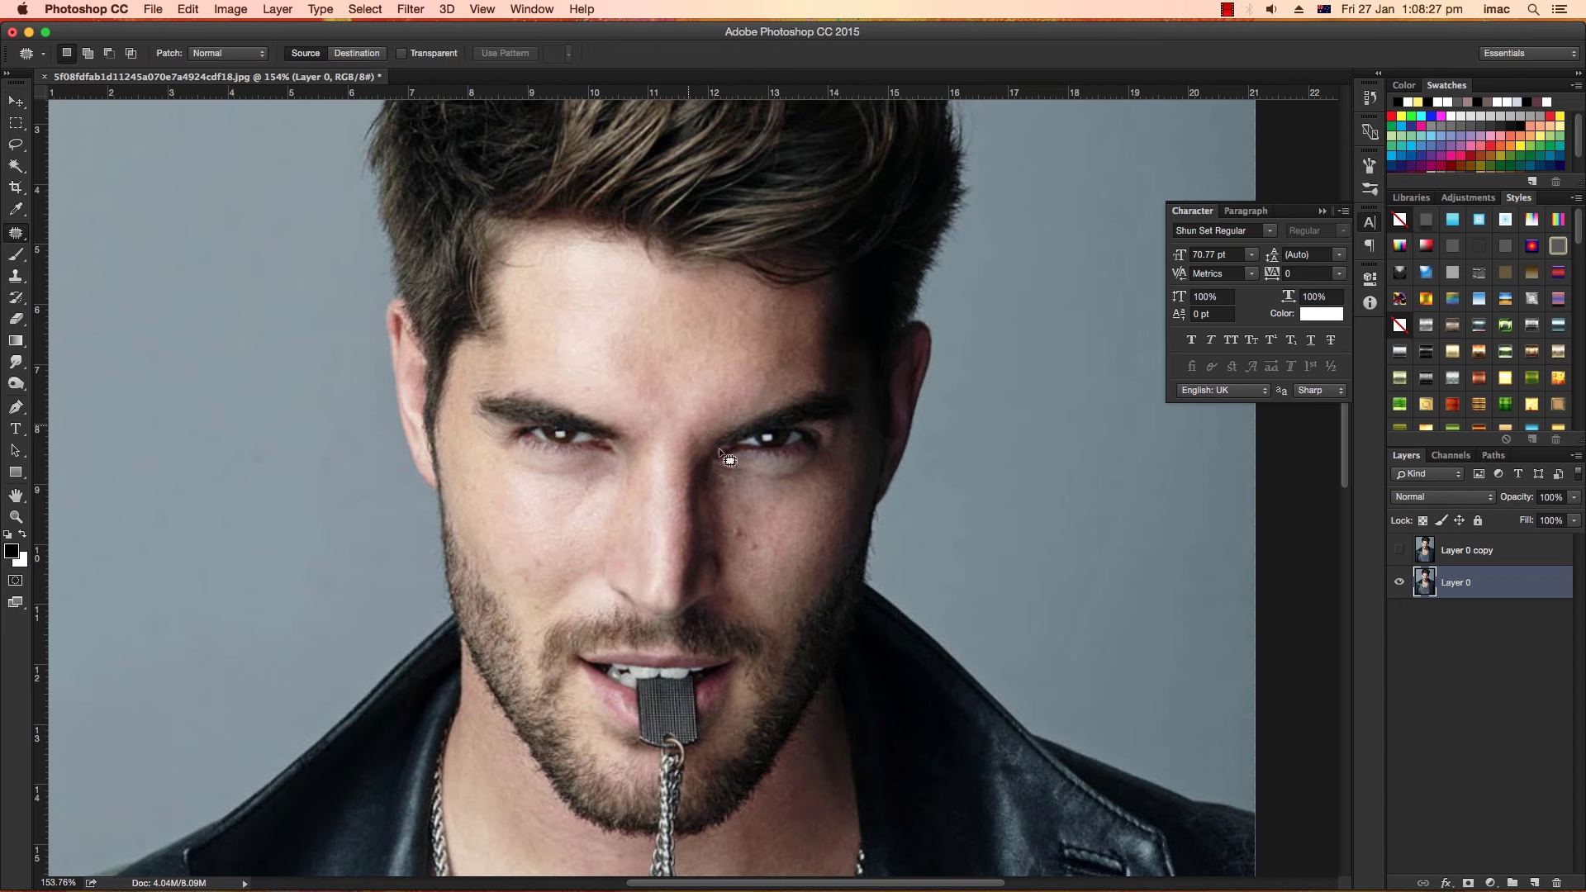
scroll(719, 448, "up", 3)
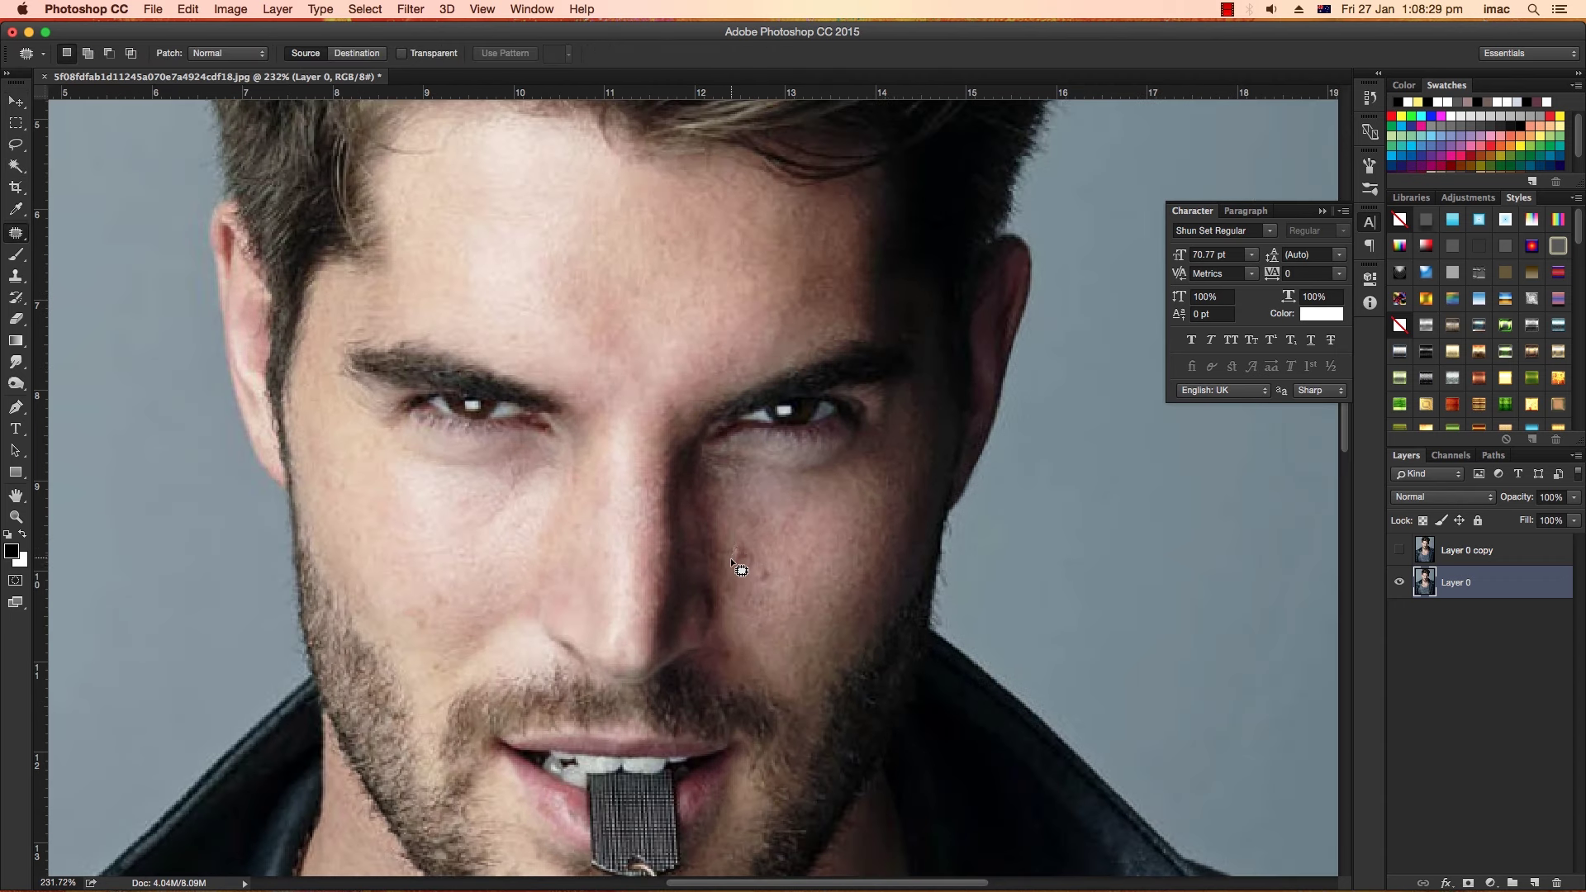
left_click_drag(741, 557, 747, 563)
left_click(768, 534)
left_click_drag(777, 576, 774, 581)
left_click(750, 553)
mouse_move(747, 546)
left_mouse_down()
mouse_move(743, 558)
mouse_move(793, 542)
left_mouse_up()
left_click(793, 542)
Patch the blemishes on the chin and lower cheek.
left_click_drag(431, 660, 444, 676)
left_click(450, 641)
mouse_move(421, 613)
left_mouse_down()
mouse_move(446, 609)
mouse_move(471, 548)
mouse_move(489, 710)
left_mouse_up()
left_click(471, 584)
left_click(438, 647)
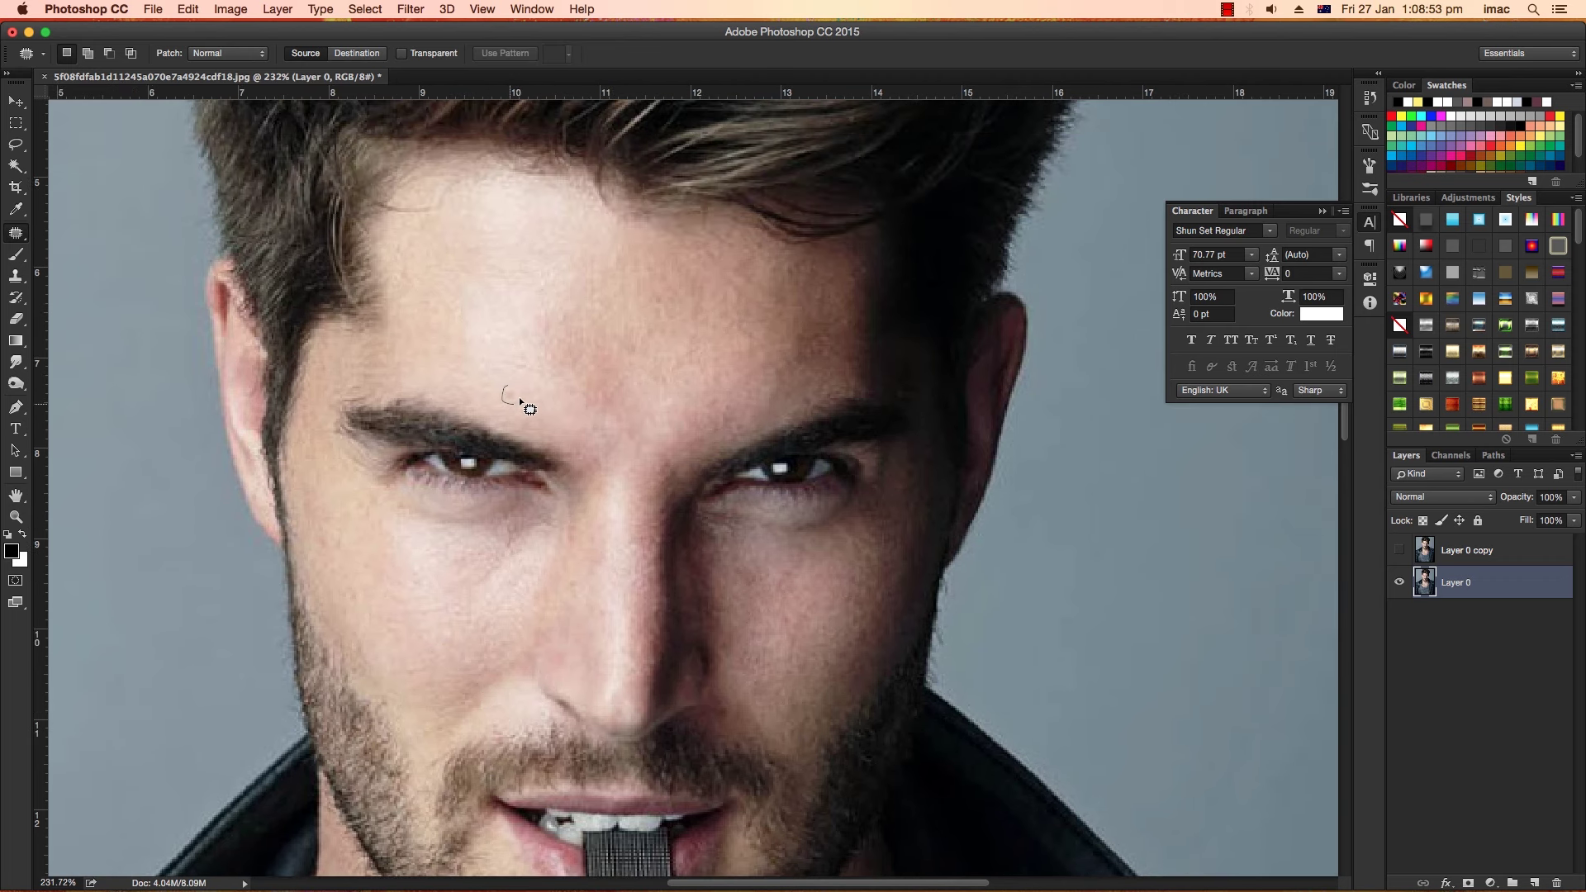
Patch the spots above the eyebrow and on the forehead.
left_click_drag(507, 388, 510, 396)
left_click(543, 420)
left_click_drag(659, 291, 666, 307)
left_click(672, 344)
scroll(512, 488, "down", 3)
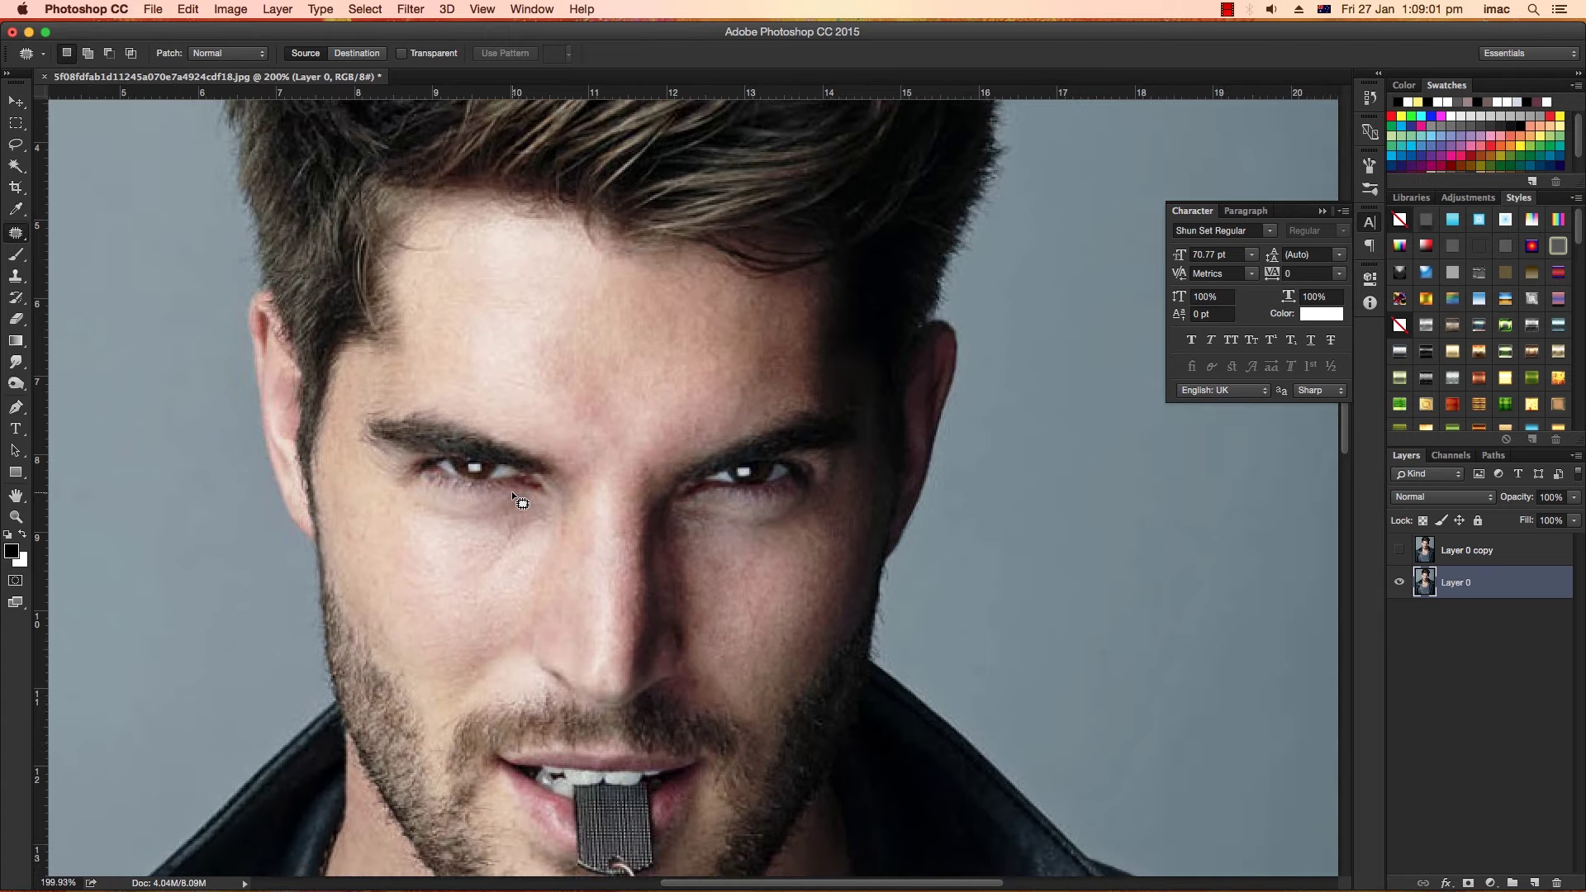
scroll(523, 543, "down", 2)
scroll(525, 533, "up", 1)
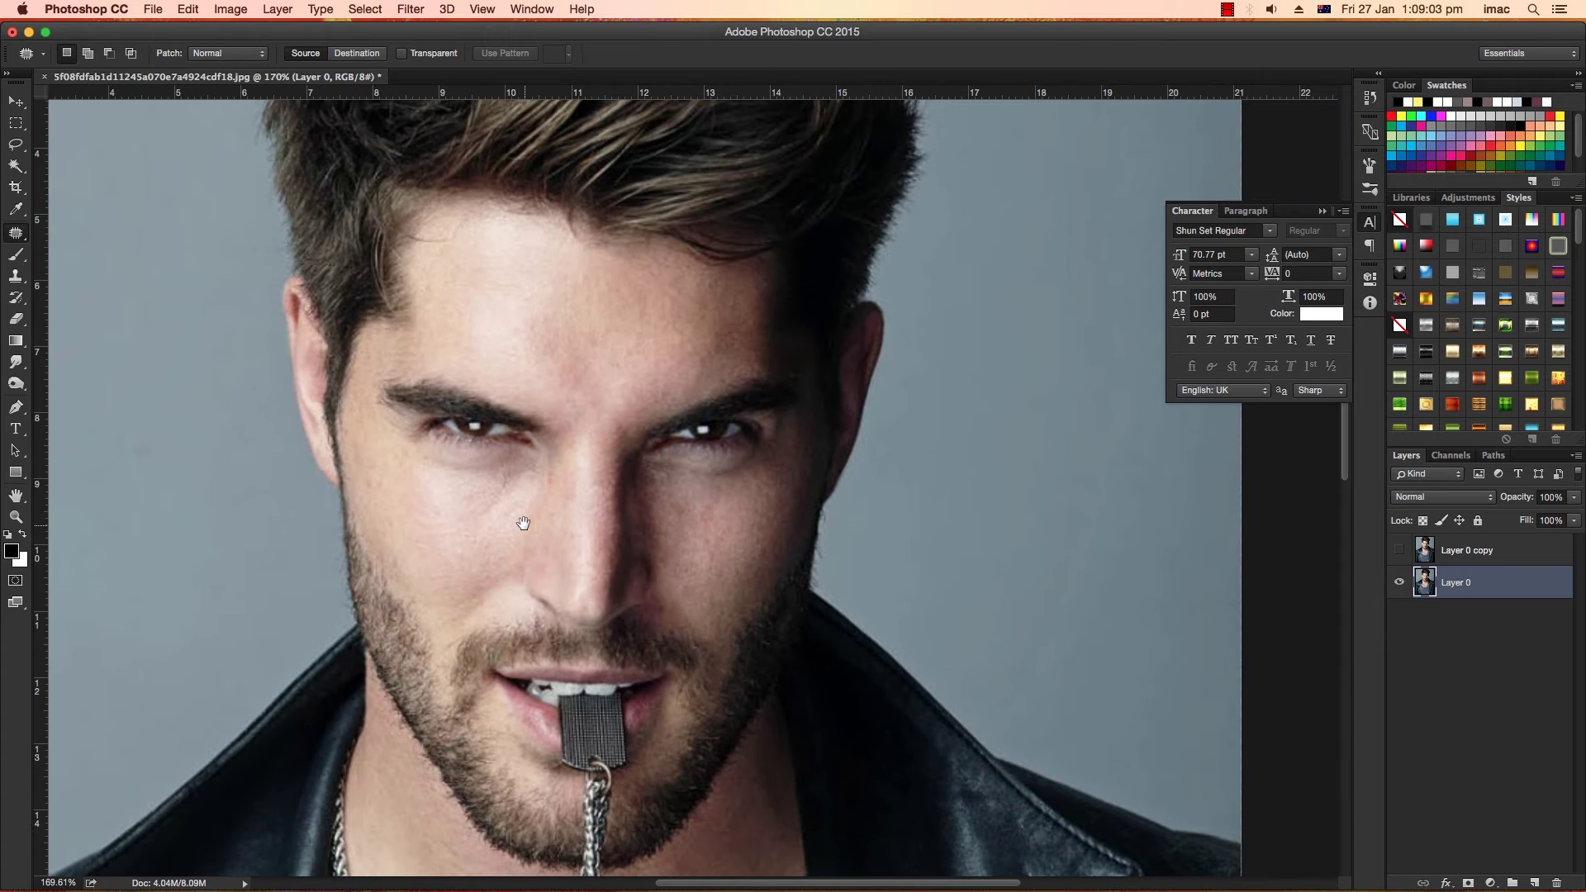
scroll(526, 528, "up", 1)
scroll(525, 529, "up", 1)
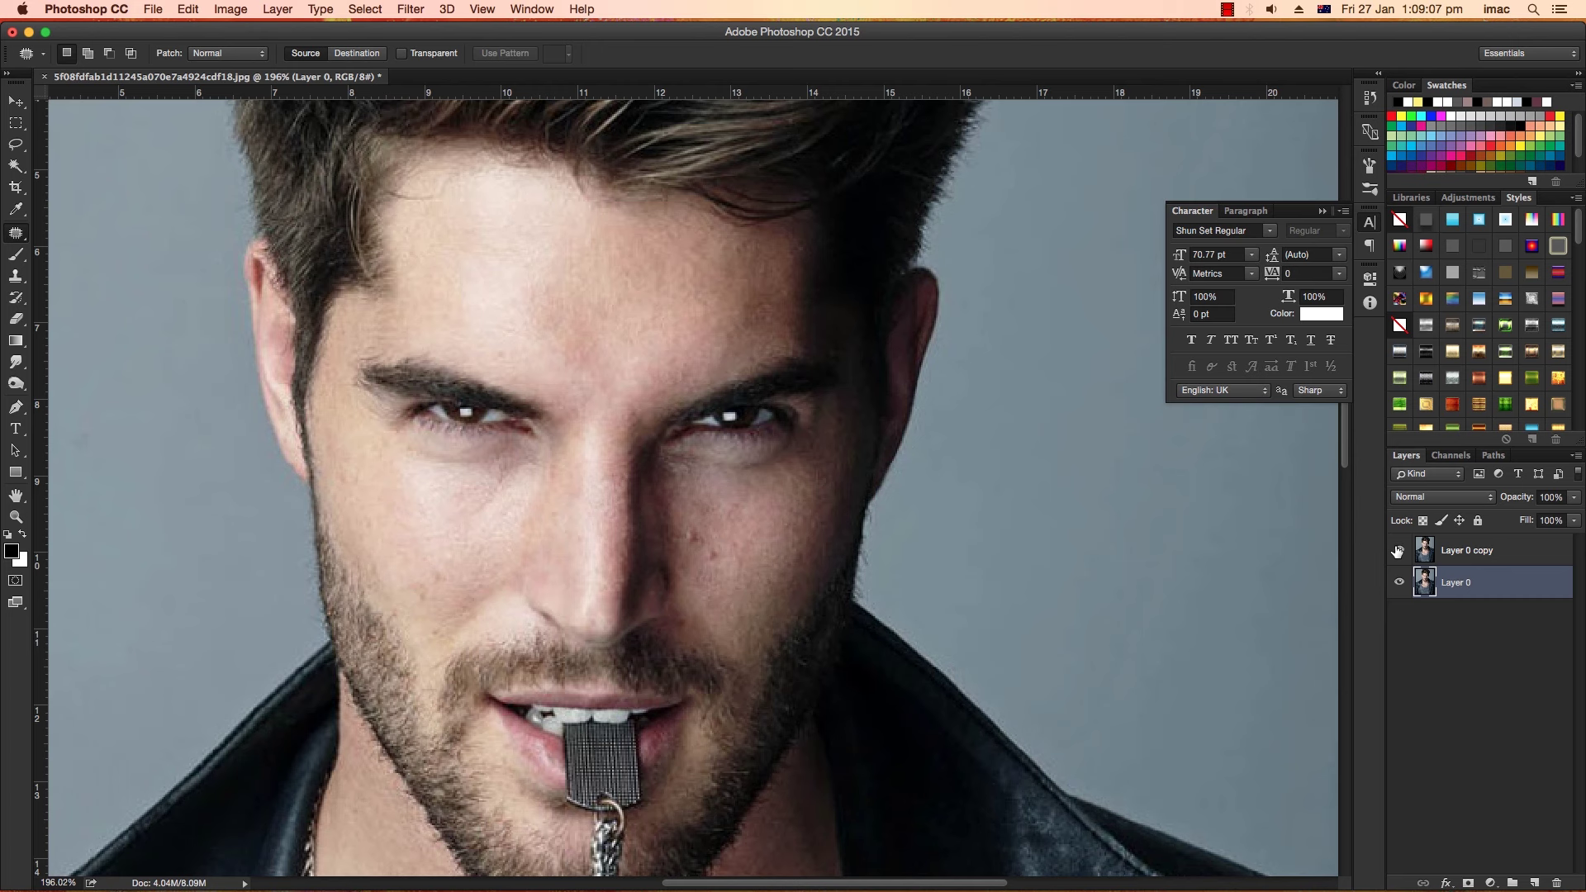
scroll(583, 514, "up", 1)
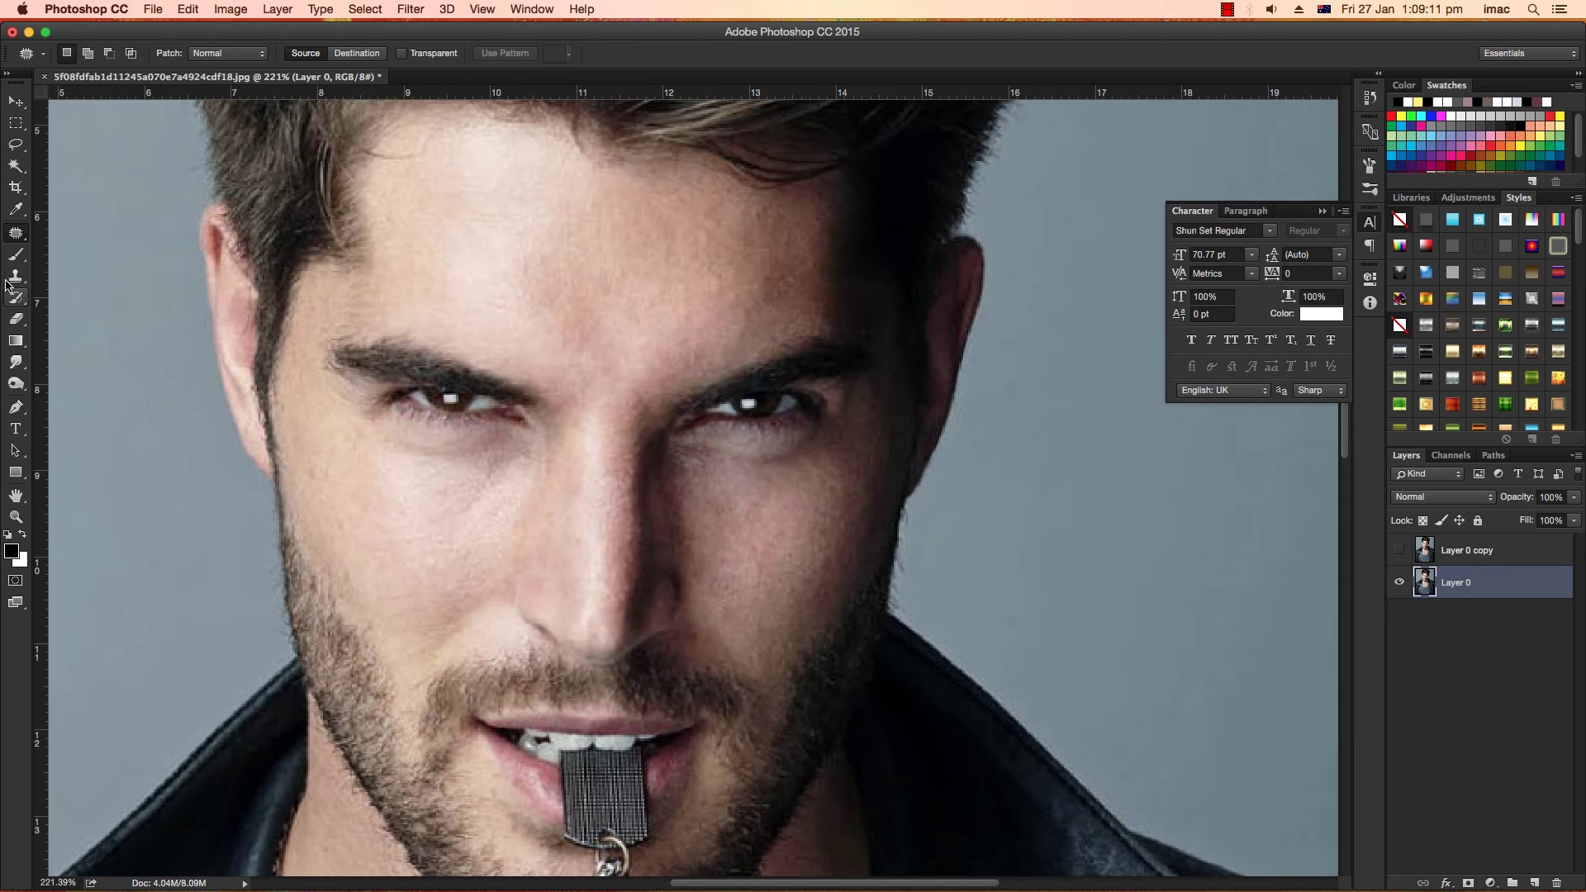
Set up the Clone Stamp with size 17, 20% opacity and 18% flow.
left_click(9, 279)
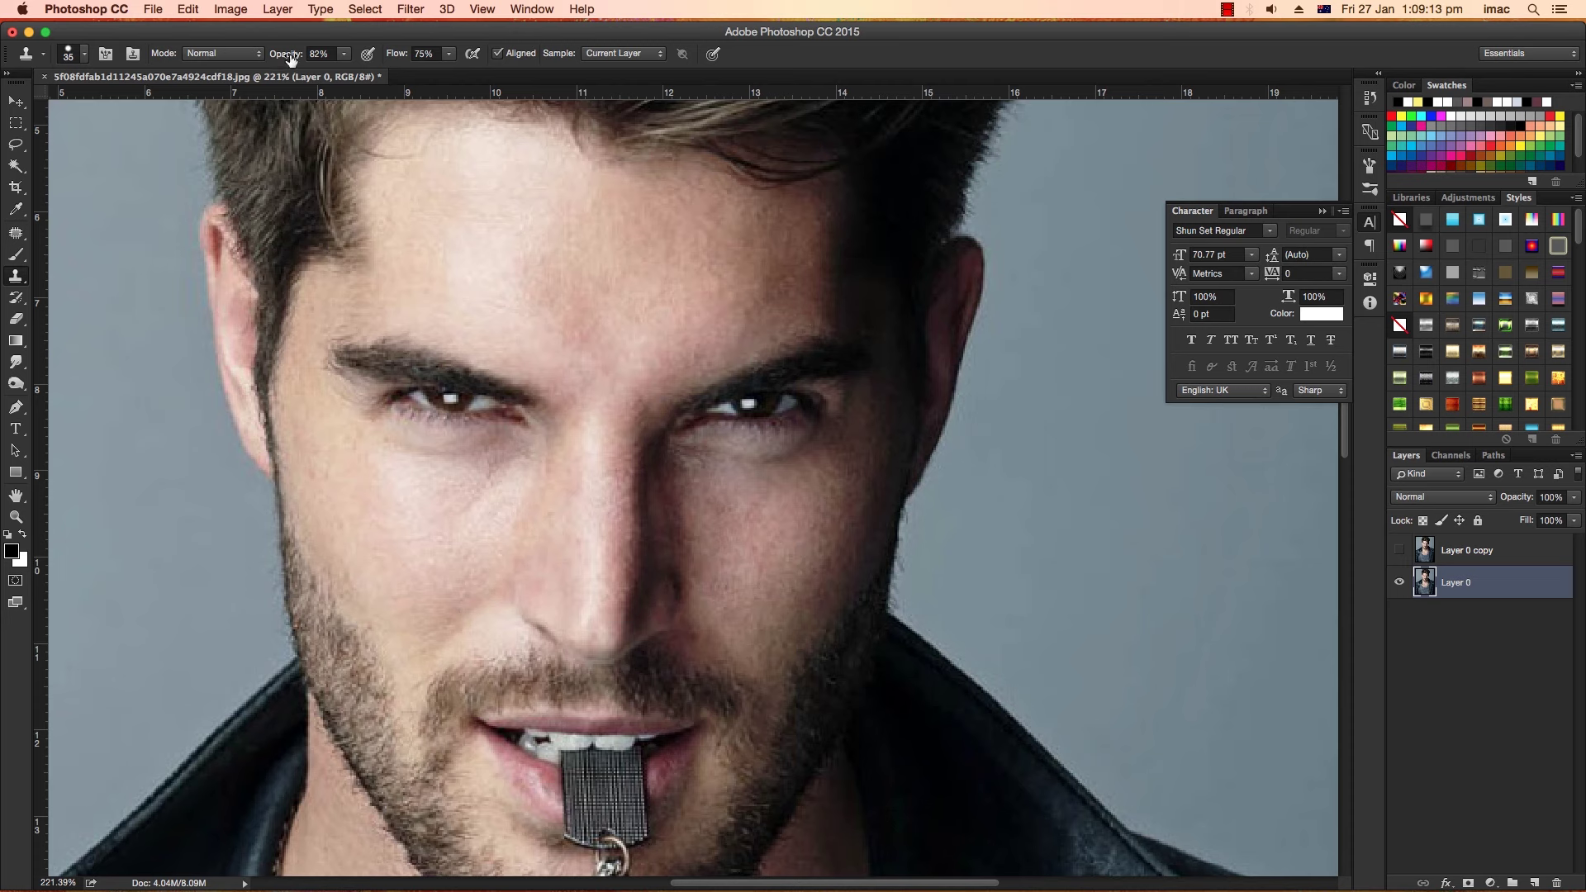
left_click_drag(545, 314, 519, 304)
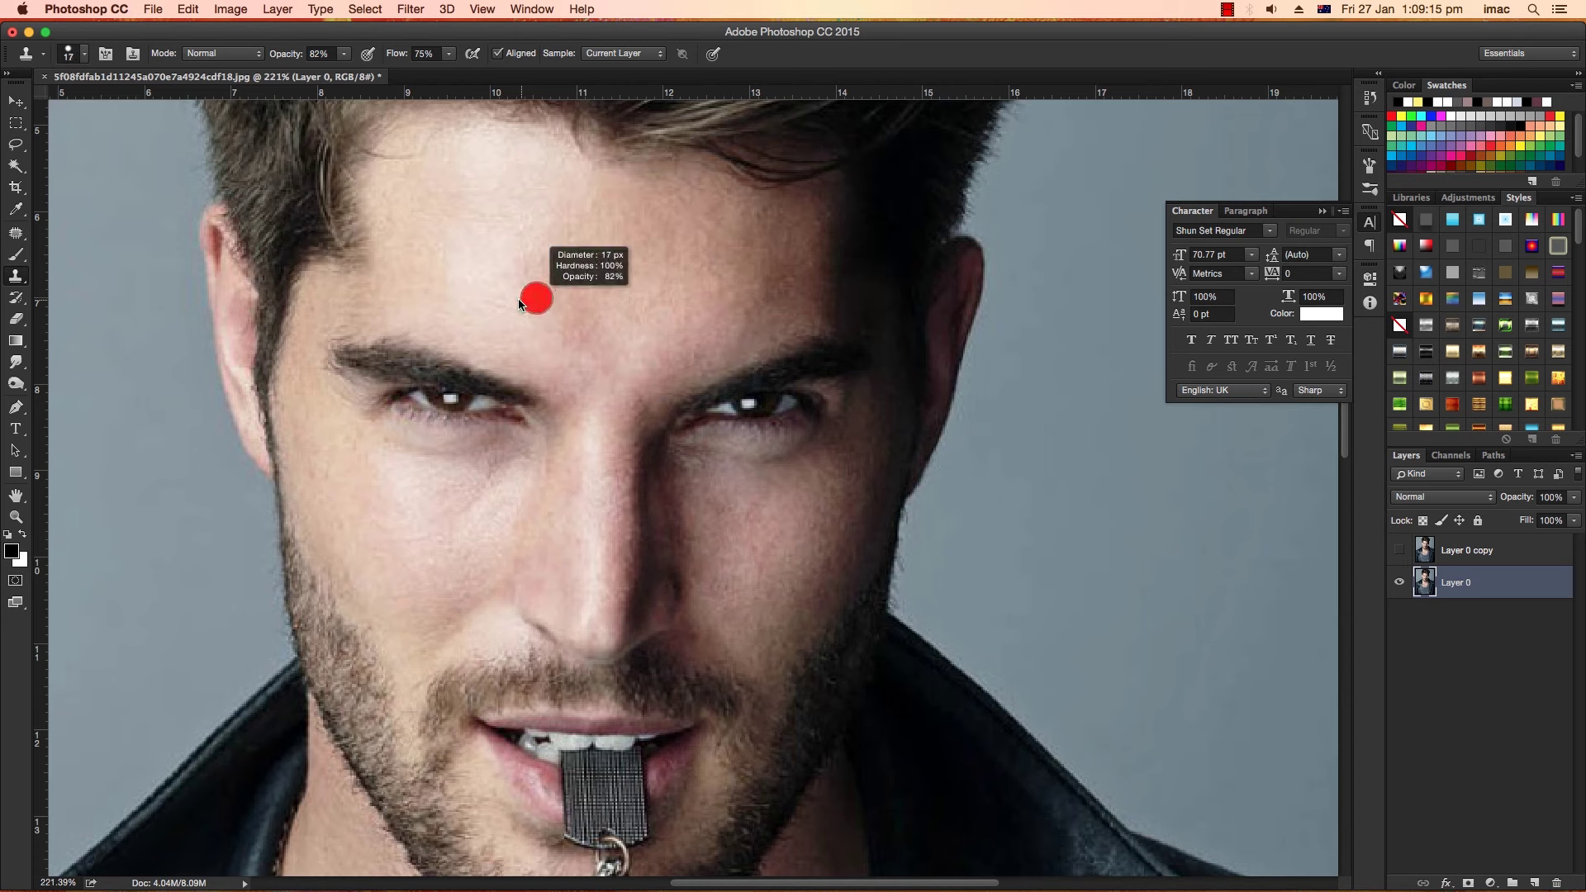
left_click(318, 55)
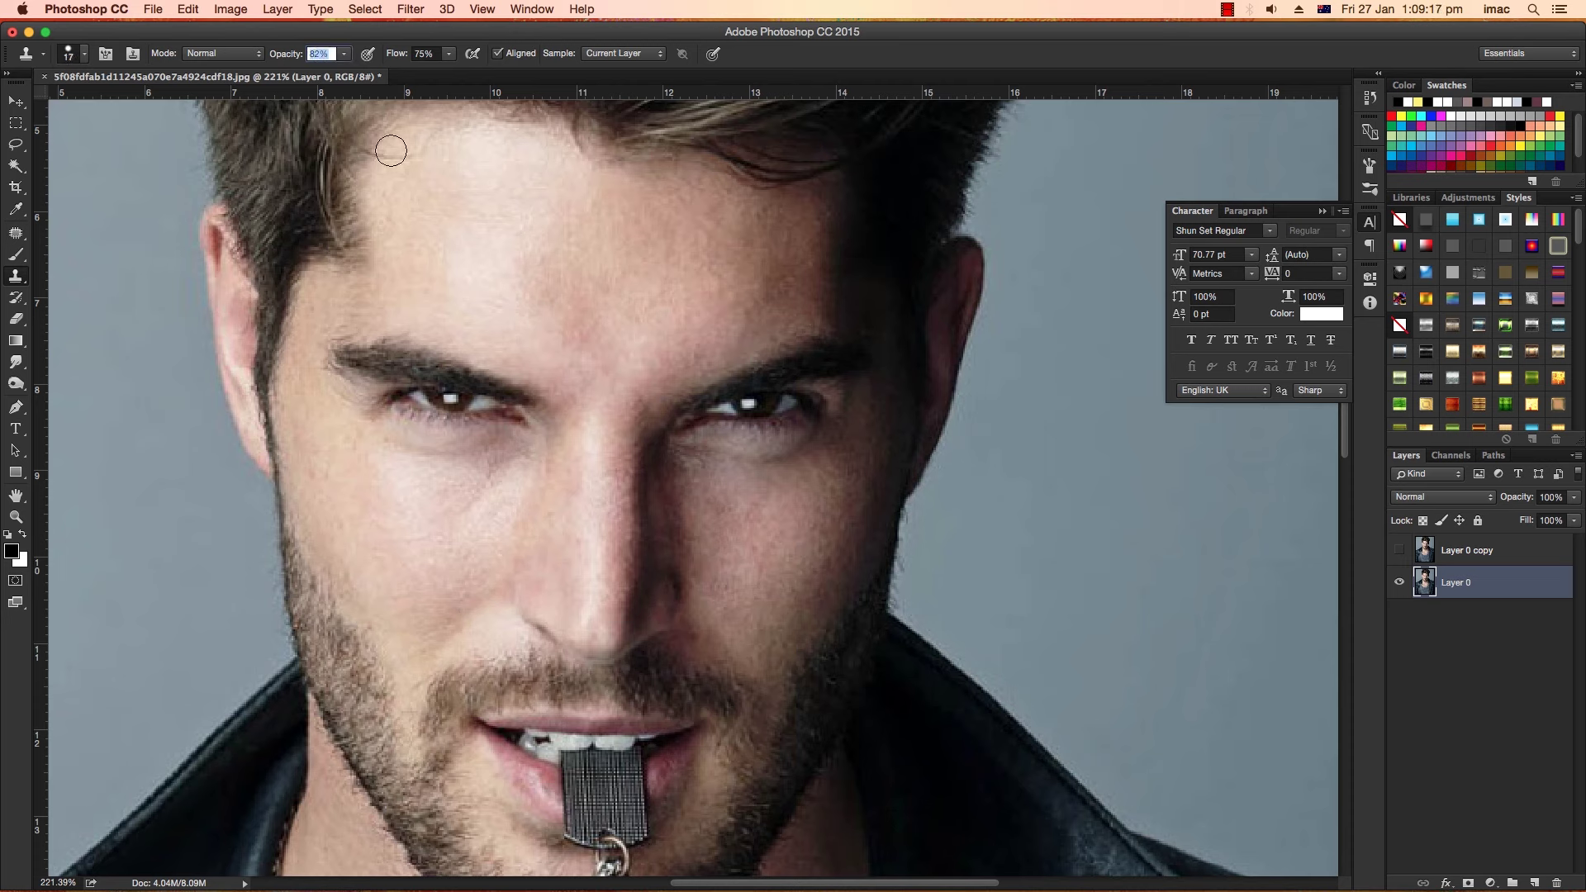
type("20")
left_click(425, 55)
key("Return")
Clone clean skin over the forehead and cheek, including beside the nose.
mouse_move(383, 295)
left_mouse_down()
mouse_move(338, 293)
mouse_move(304, 403)
left_mouse_up()
left_click_drag(304, 413, 319, 490)
left_click(319, 483, "alt")
left_click(403, 564, "alt")
left_click(442, 569, "alt")
mouse_move(484, 595)
left_mouse_down()
mouse_move(482, 479)
mouse_move(330, 519)
mouse_move(379, 462)
mouse_move(347, 389)
left_mouse_up()
mouse_move(528, 520)
left_mouse_down()
mouse_move(583, 533)
mouse_move(606, 513)
left_mouse_up()
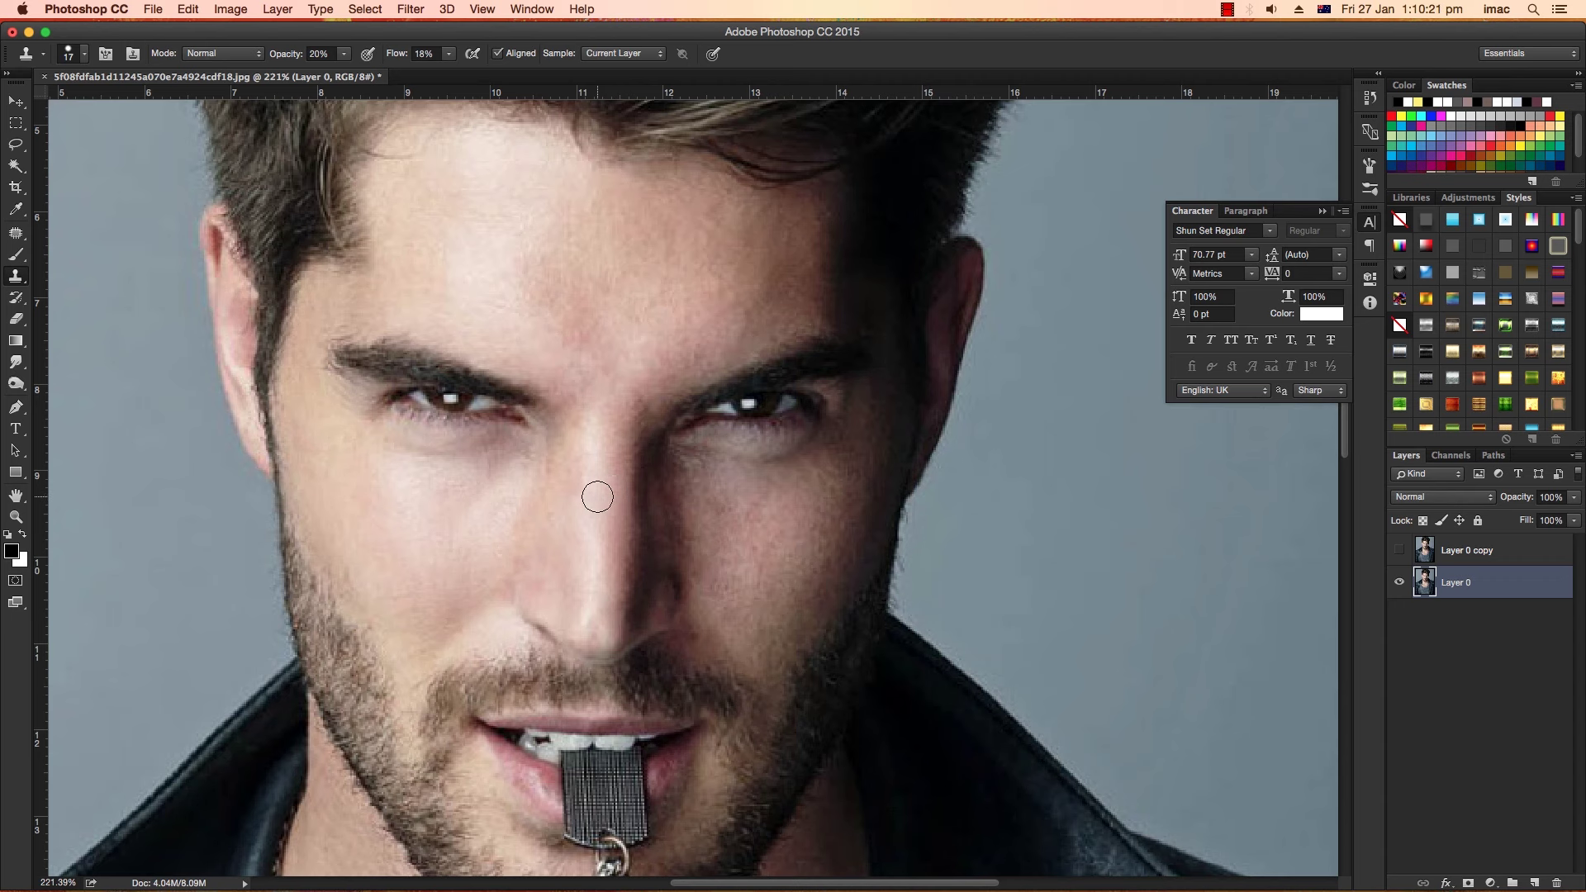
Clone-stamp soft strokes across the forehead and down to the nose bridge.
scroll(597, 497, "up", 2)
scroll(593, 529, "up", 2)
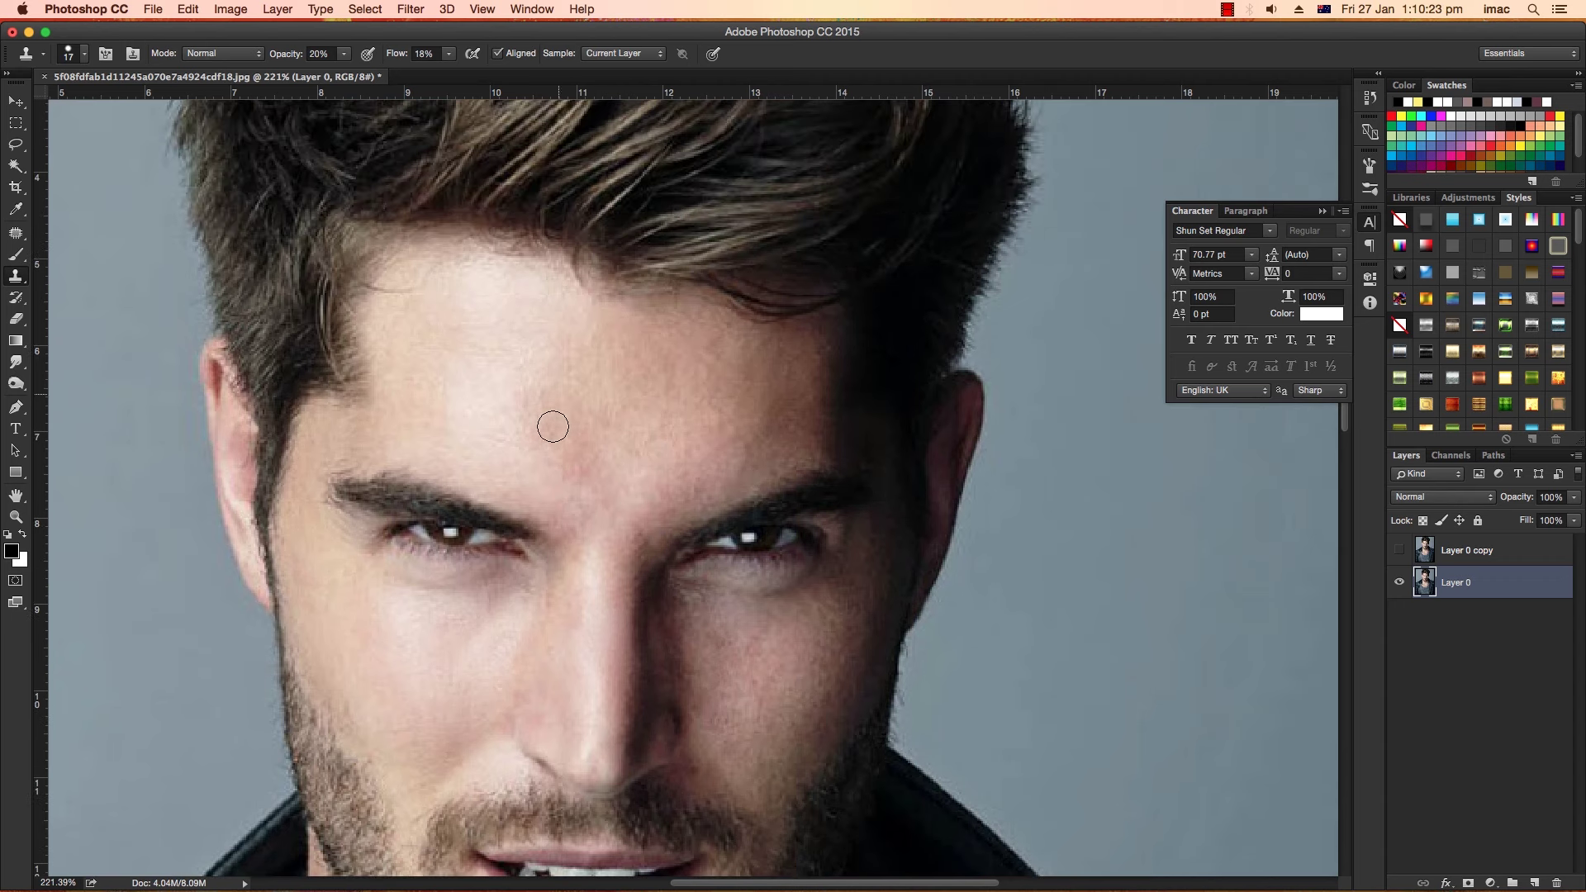
left_click(514, 407, "alt")
left_click_drag(551, 373, 597, 536)
mouse_move(649, 416)
left_mouse_down()
mouse_move(731, 356)
mouse_move(747, 364)
left_mouse_up()
mouse_move(743, 442)
left_mouse_down()
mouse_move(707, 460)
mouse_move(716, 350)
mouse_move(693, 411)
mouse_move(676, 393)
mouse_move(655, 435)
mouse_move(676, 471)
mouse_move(661, 509)
mouse_move(682, 505)
mouse_move(631, 522)
left_mouse_up()
mouse_move(604, 396)
left_mouse_down()
mouse_move(577, 413)
mouse_move(573, 379)
mouse_move(532, 410)
mouse_move(507, 383)
mouse_move(531, 414)
mouse_move(581, 429)
left_mouse_up()
left_click_drag(600, 518, 560, 369)
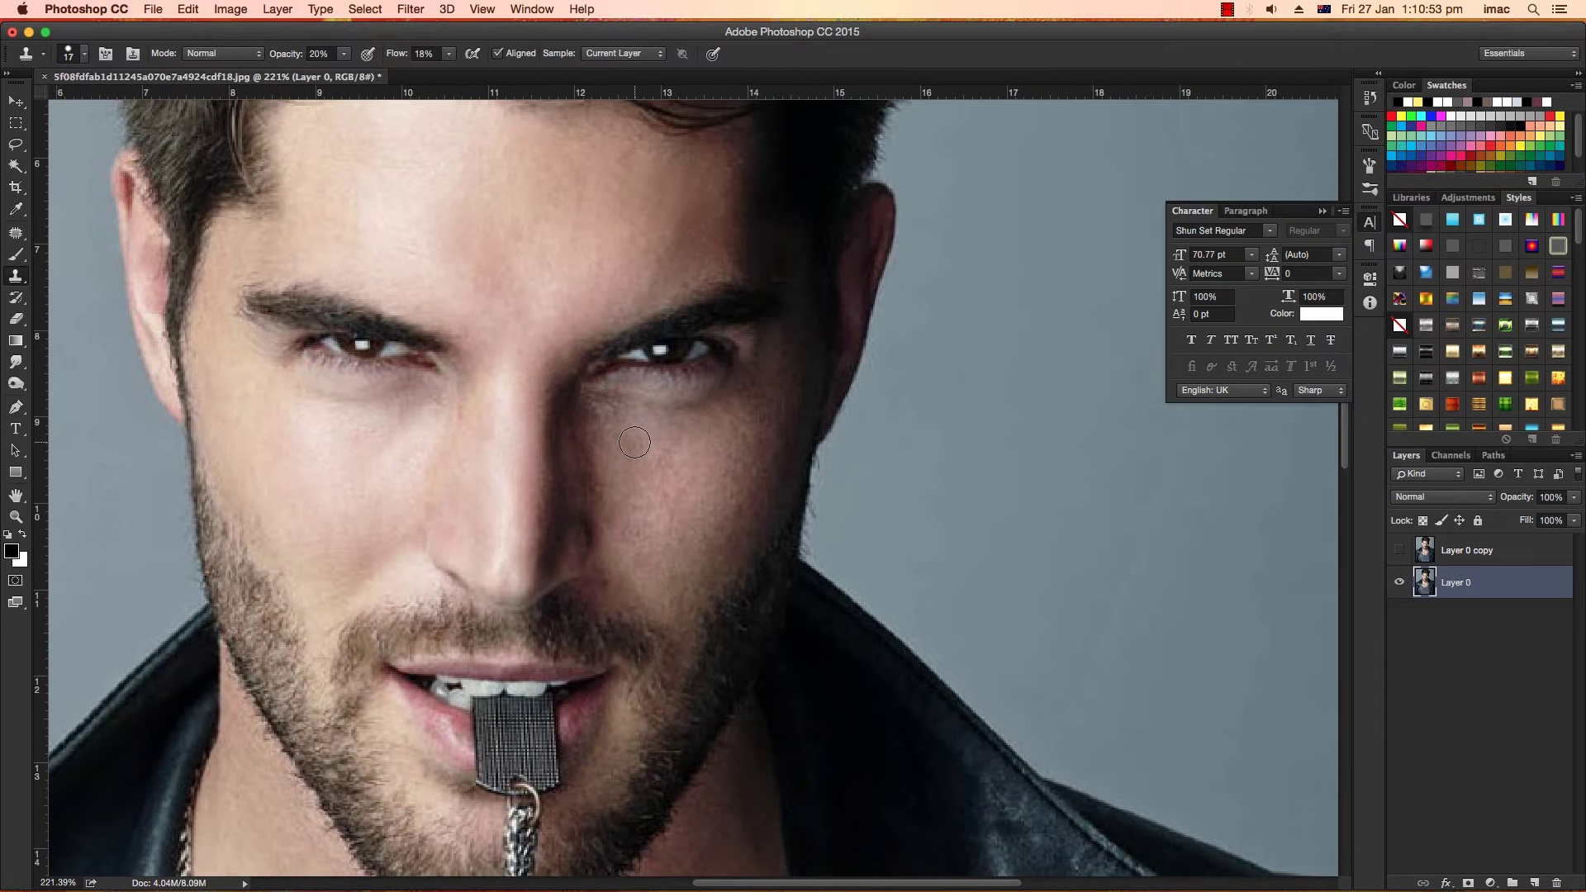
Even out the skin under the eyes, along the nose shadow and on the cheek.
left_click_drag(640, 464, 611, 472)
left_click_drag(649, 529, 689, 518)
left_click(729, 387, "alt")
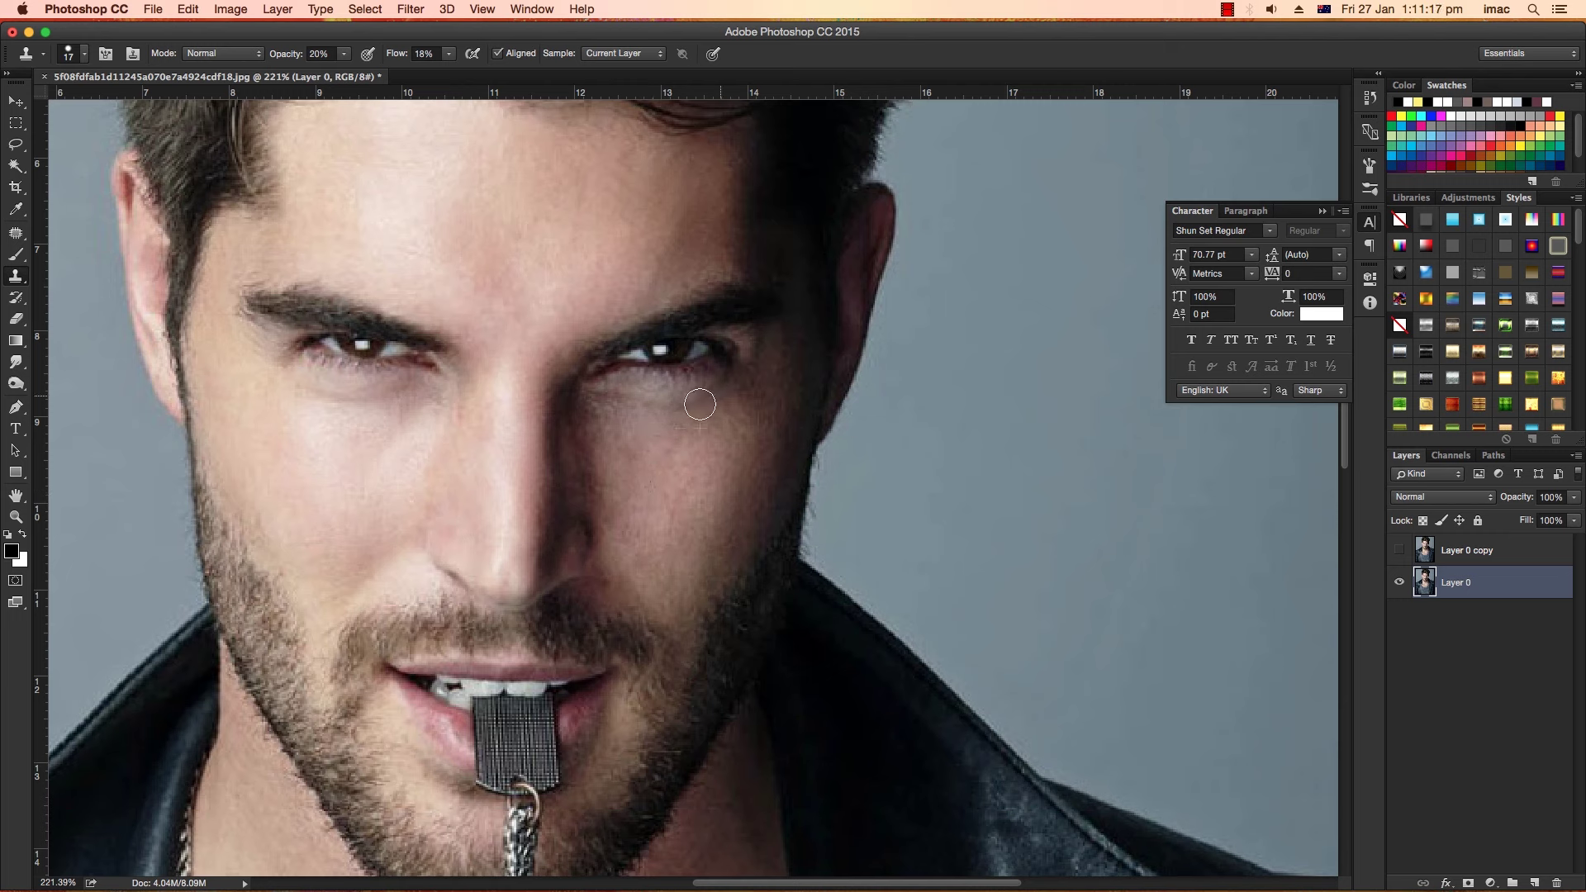
mouse_move(733, 379)
left_mouse_down()
mouse_move(645, 394)
mouse_move(579, 452)
mouse_move(578, 415)
mouse_move(613, 489)
left_mouse_up()
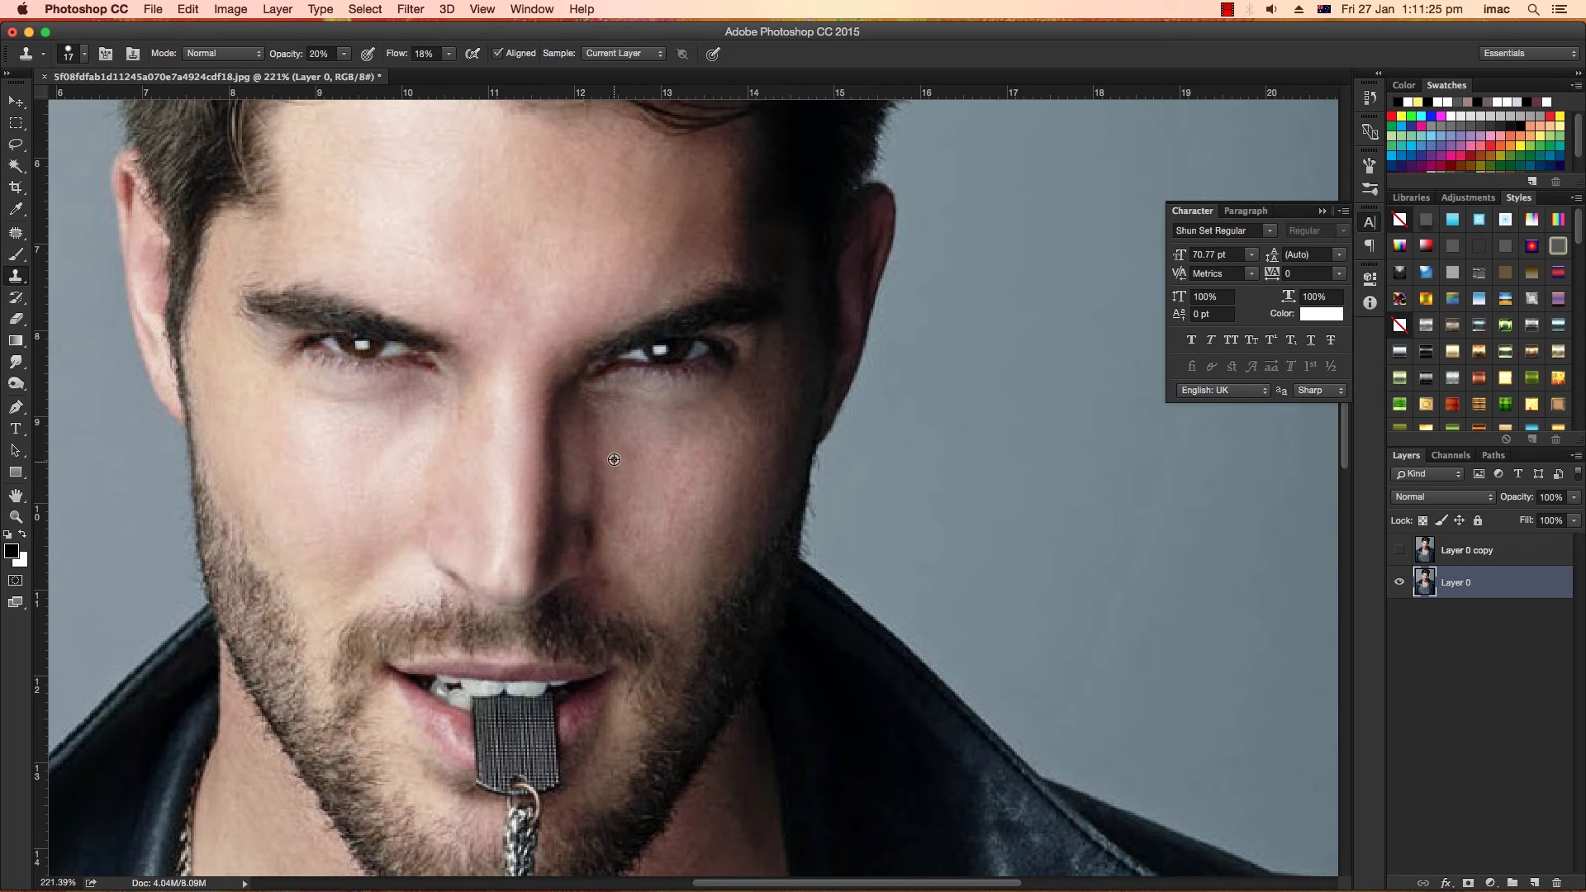
left_click(614, 459, "alt")
left_click_drag(579, 463, 591, 465)
left_click_drag(591, 465, 604, 512)
mouse_move(647, 560)
left_mouse_down()
mouse_move(640, 441)
mouse_move(674, 514)
mouse_move(673, 461)
mouse_move(680, 489)
mouse_move(766, 392)
mouse_move(768, 364)
mouse_move(697, 515)
mouse_move(636, 541)
left_mouse_up()
scroll(630, 508, "down", 1)
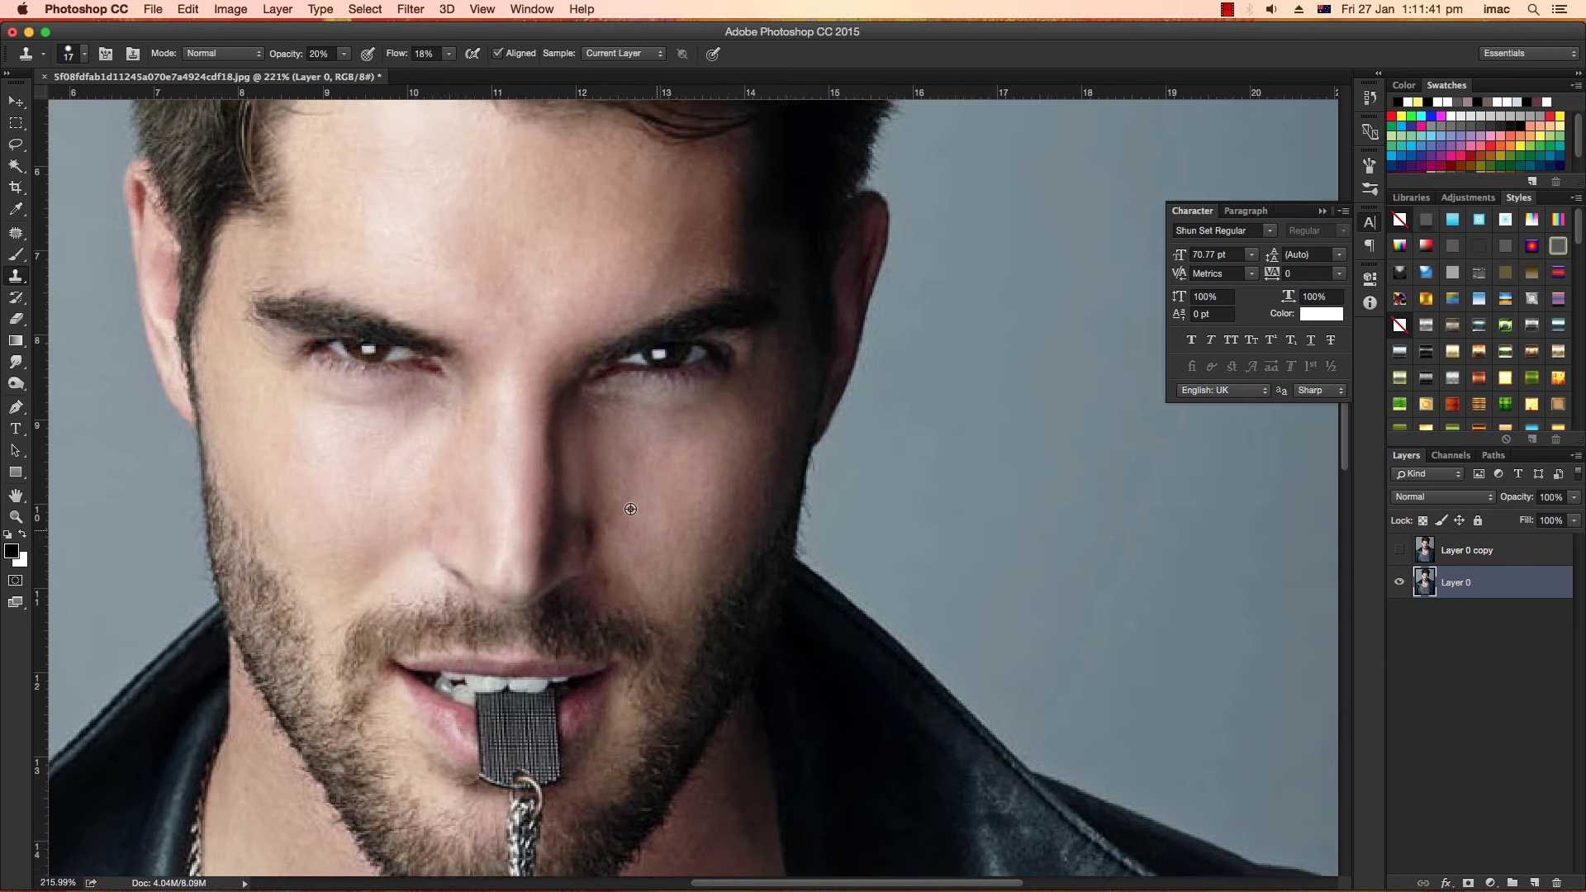
scroll(630, 509, "down", 1)
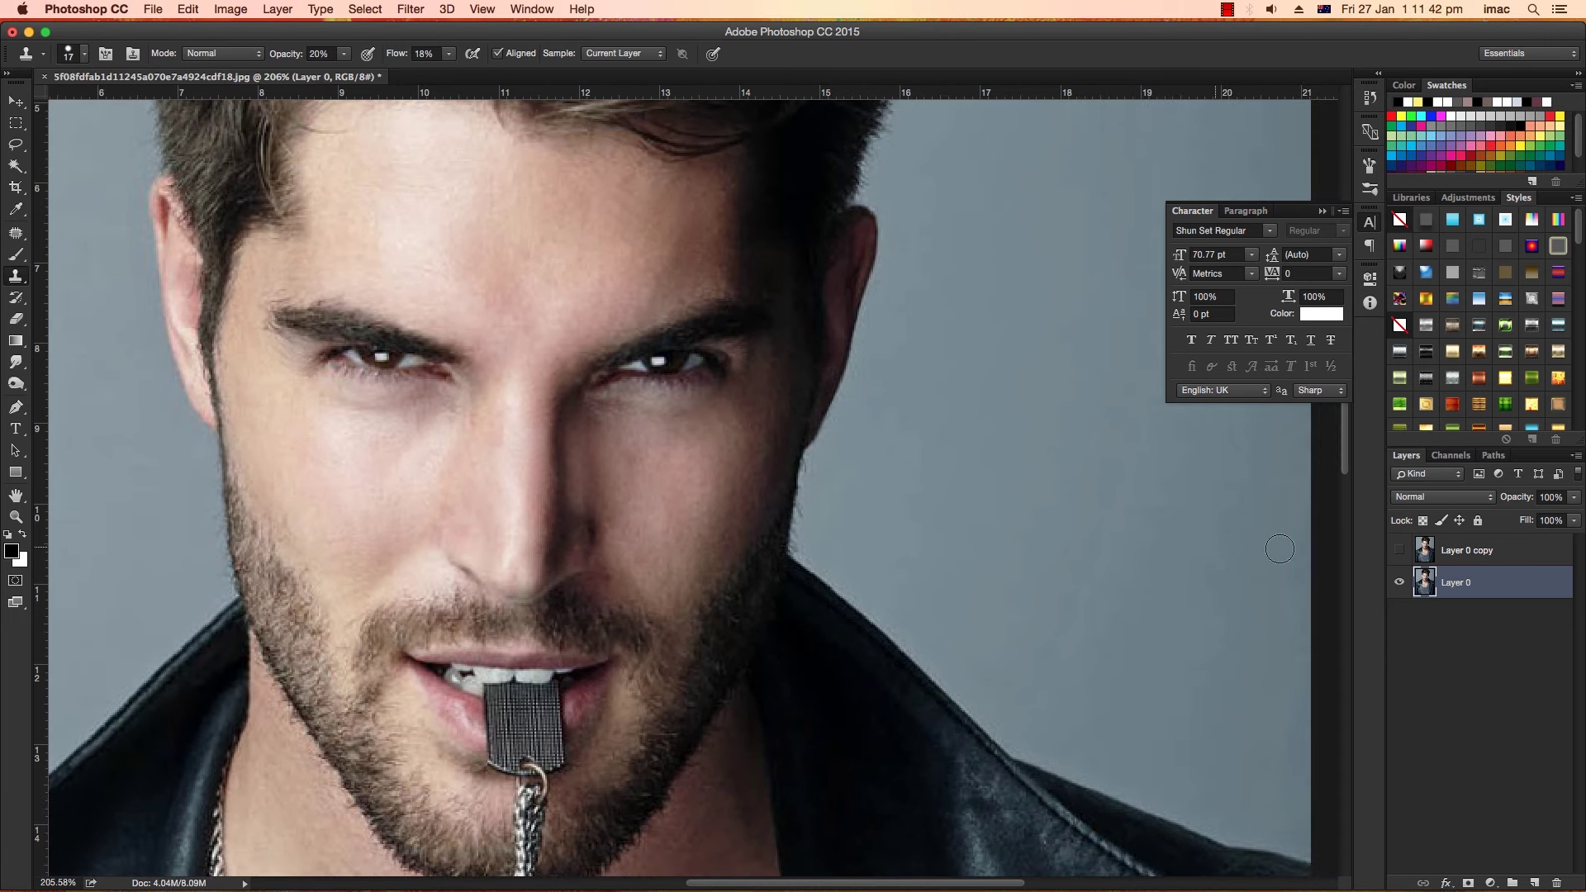
Compare the retouch against the untouched Layer 0 copy, then switch to the Mixer Brush Tool.
left_click(1401, 550)
left_click(1402, 550)
left_click(1402, 550)
left_click(557, 377)
left_click(413, 402)
left_click(15, 254)
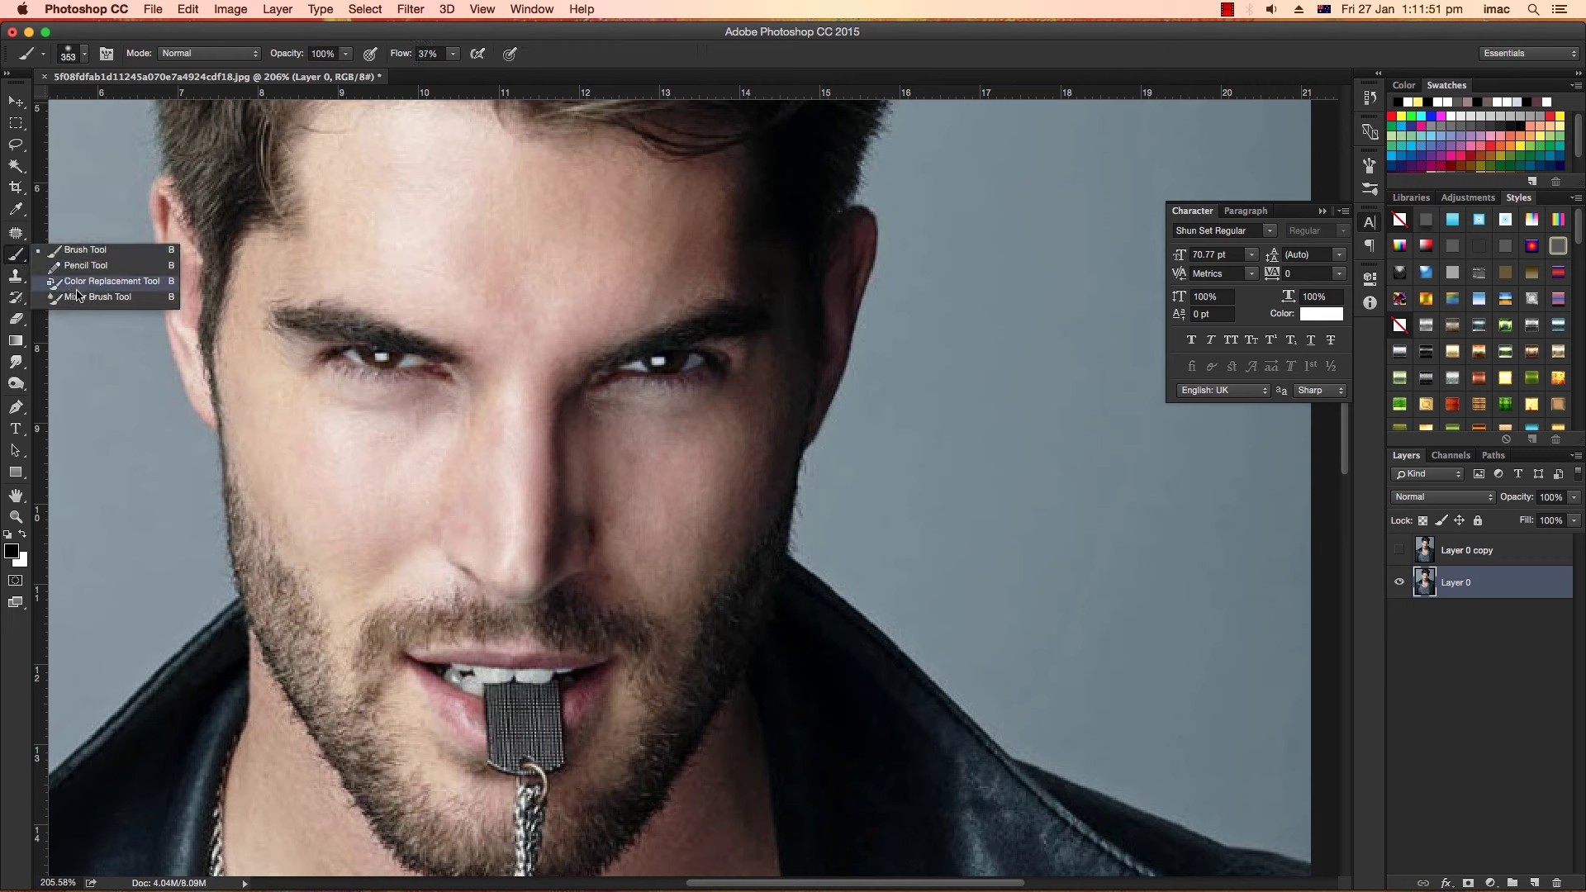
left_click(83, 298)
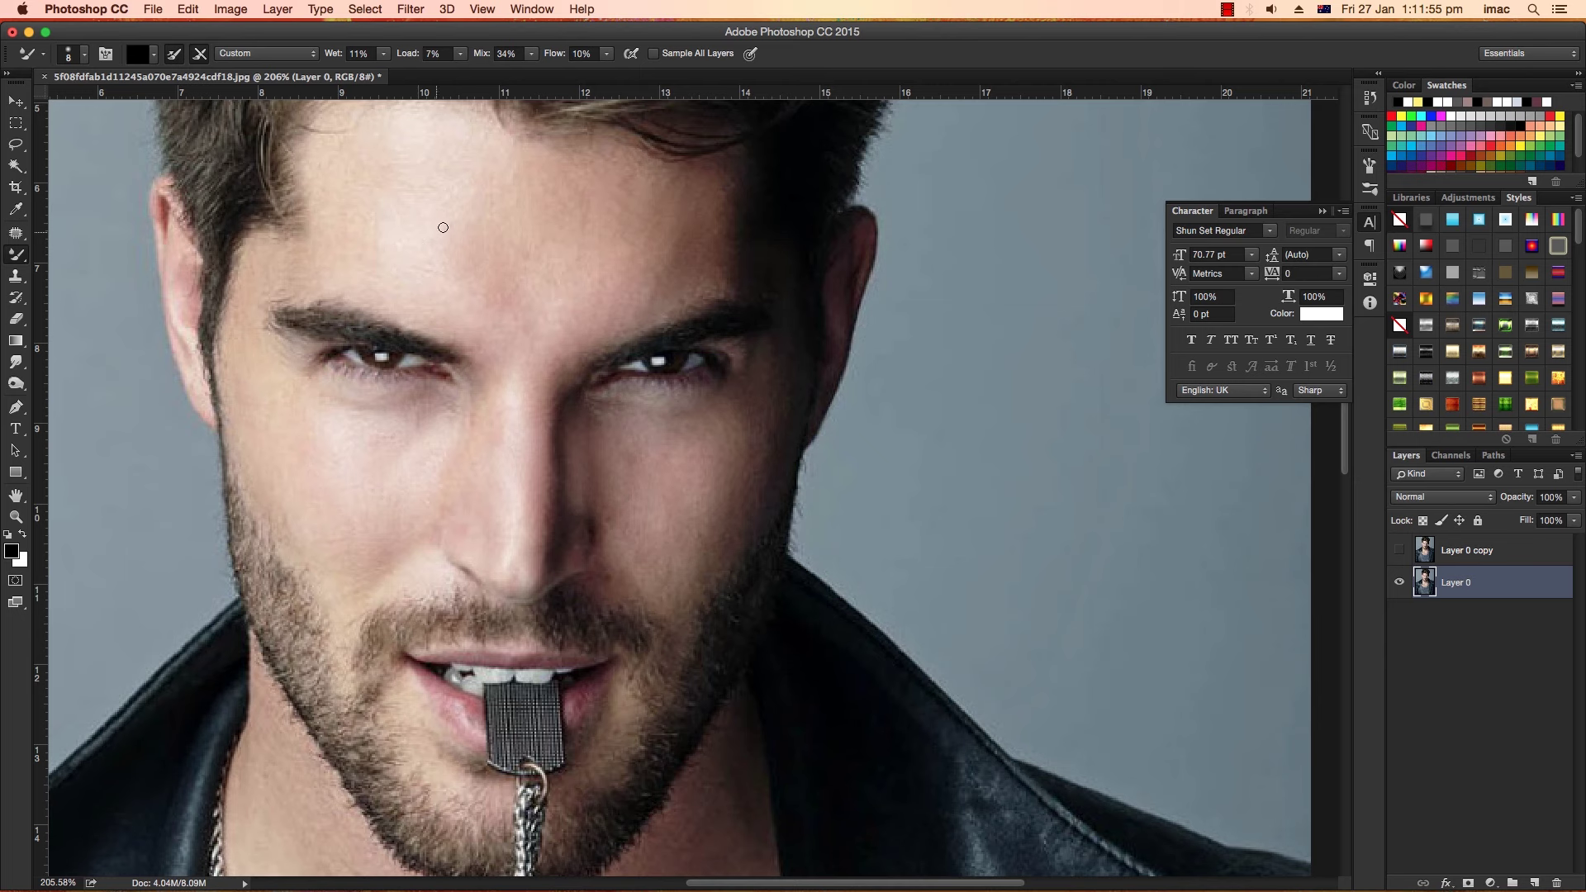
Undo a test dab, load the Mixer Brush with forehead skin tones, and enlarge it to 30 px.
mouse_move(450, 221)
left_mouse_down()
mouse_move(480, 321)
mouse_move(474, 294)
left_mouse_up()
left_click(468, 291)
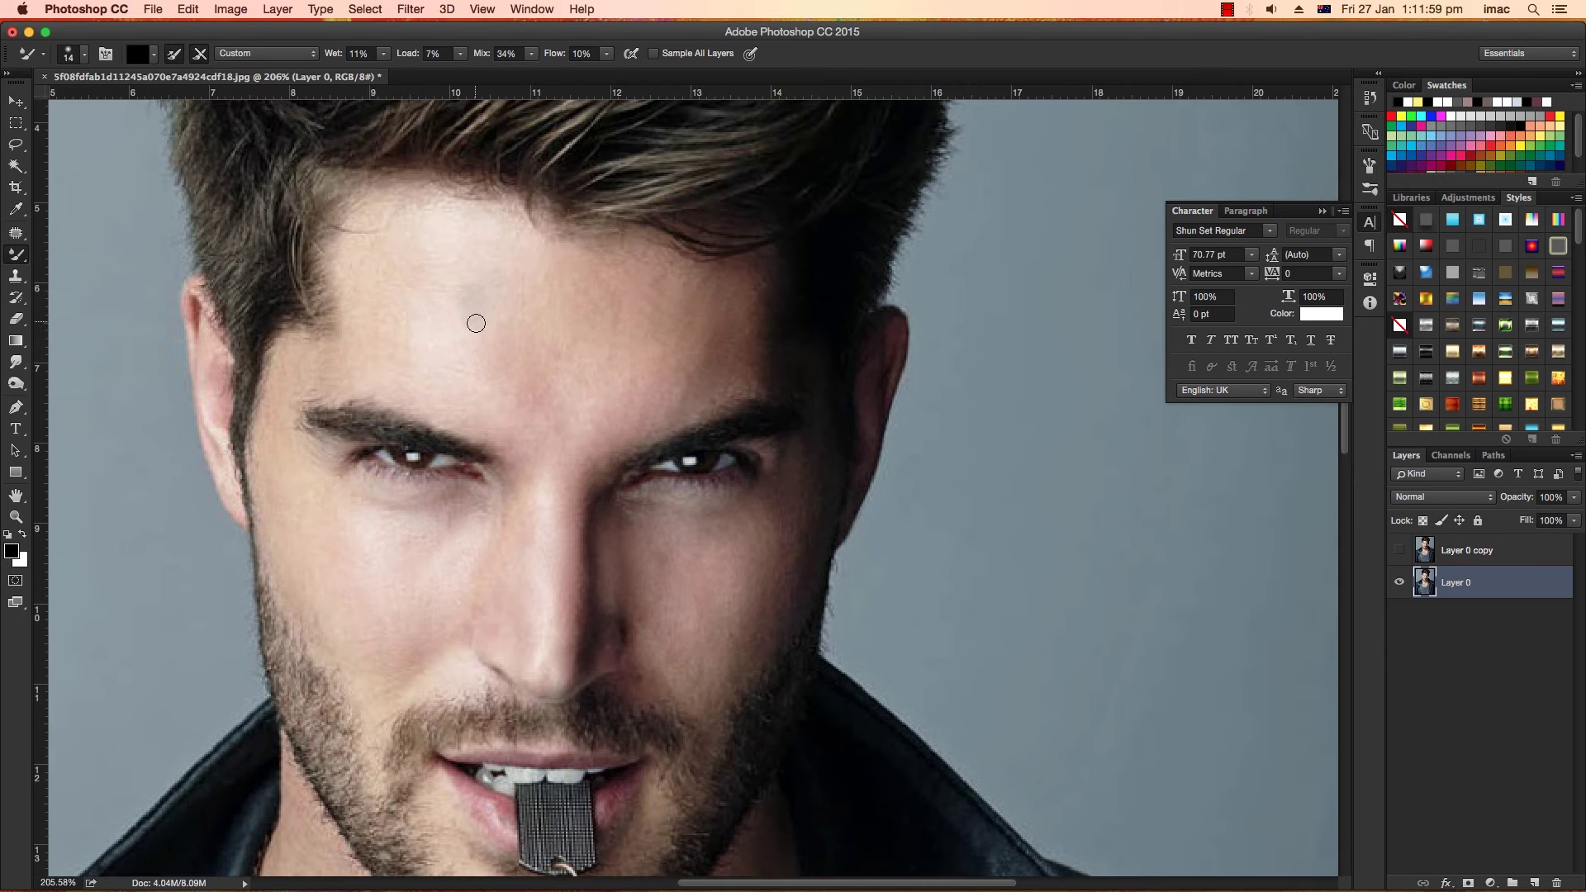
key("super+z")
left_click(473, 330, "alt")
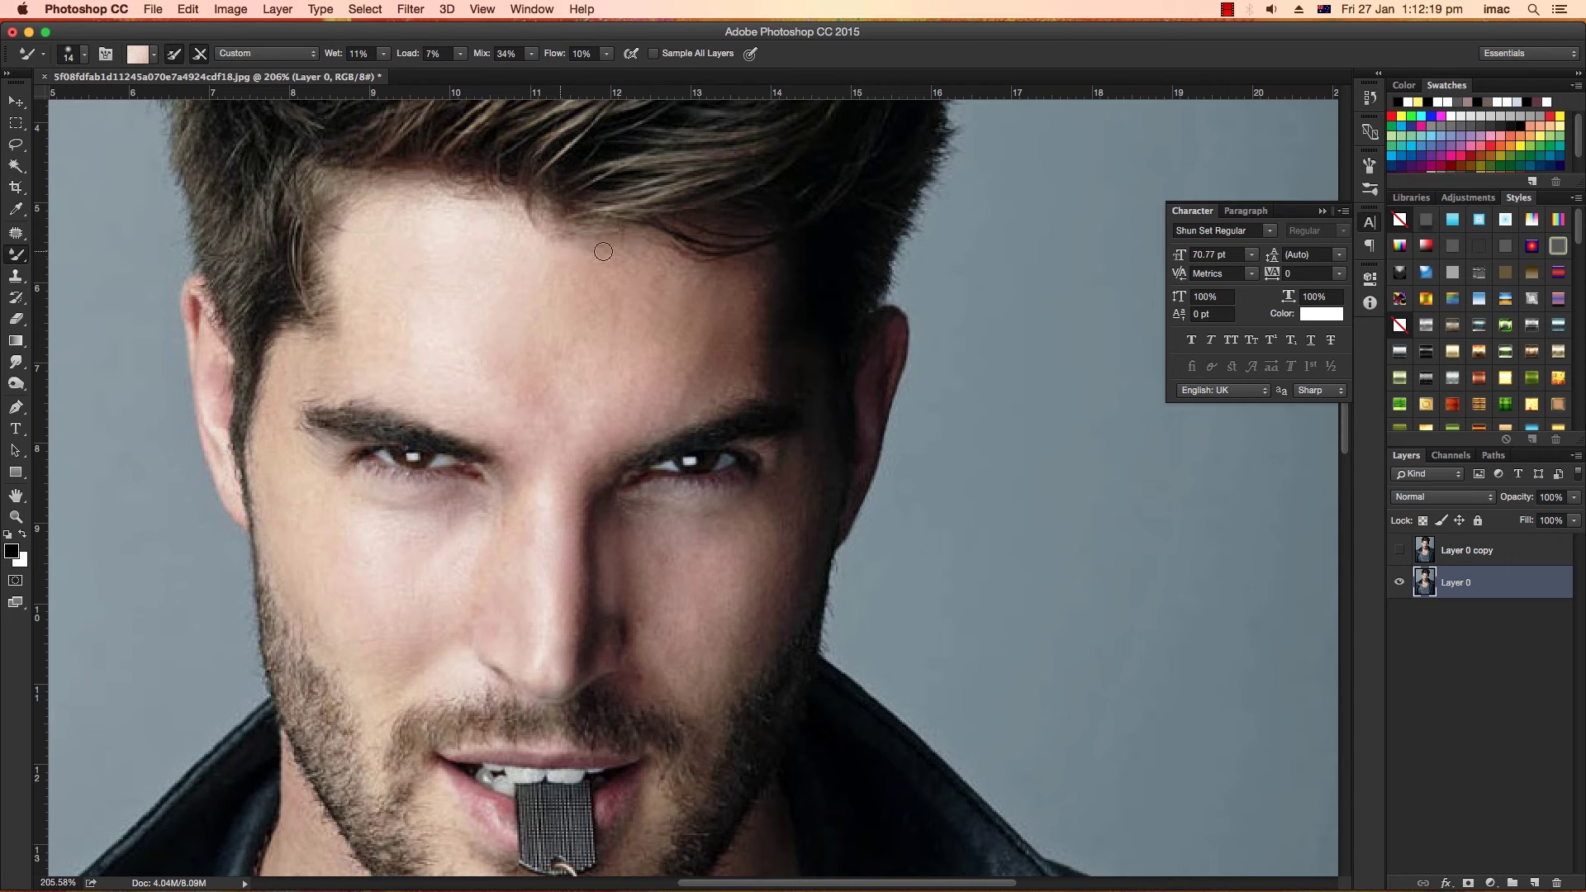
left_click(608, 251, "alt")
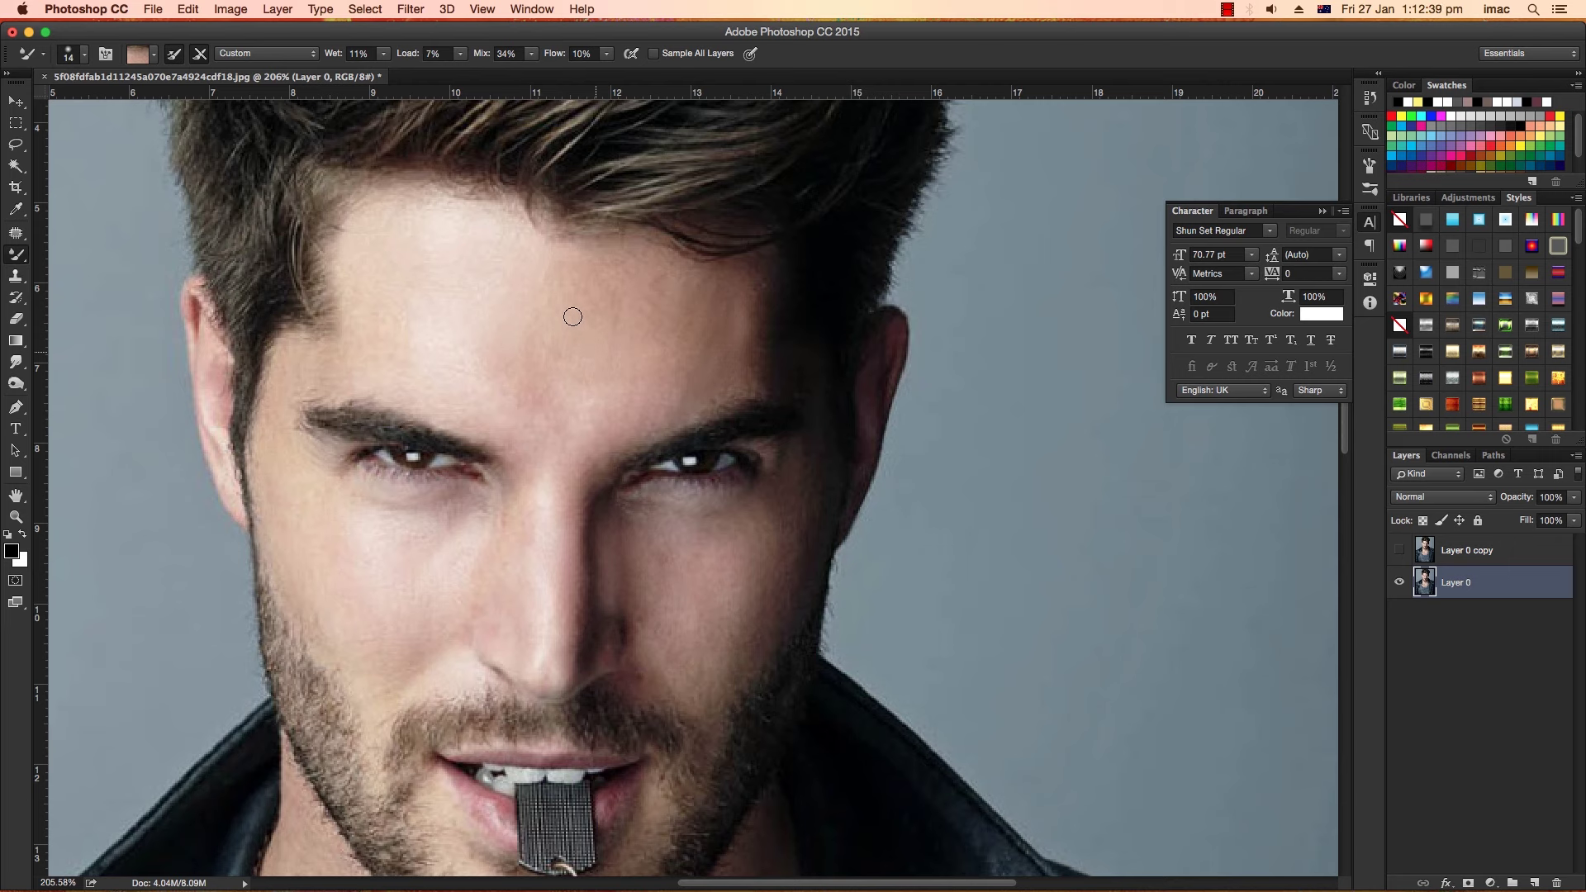
left_click_drag(581, 339, 611, 340)
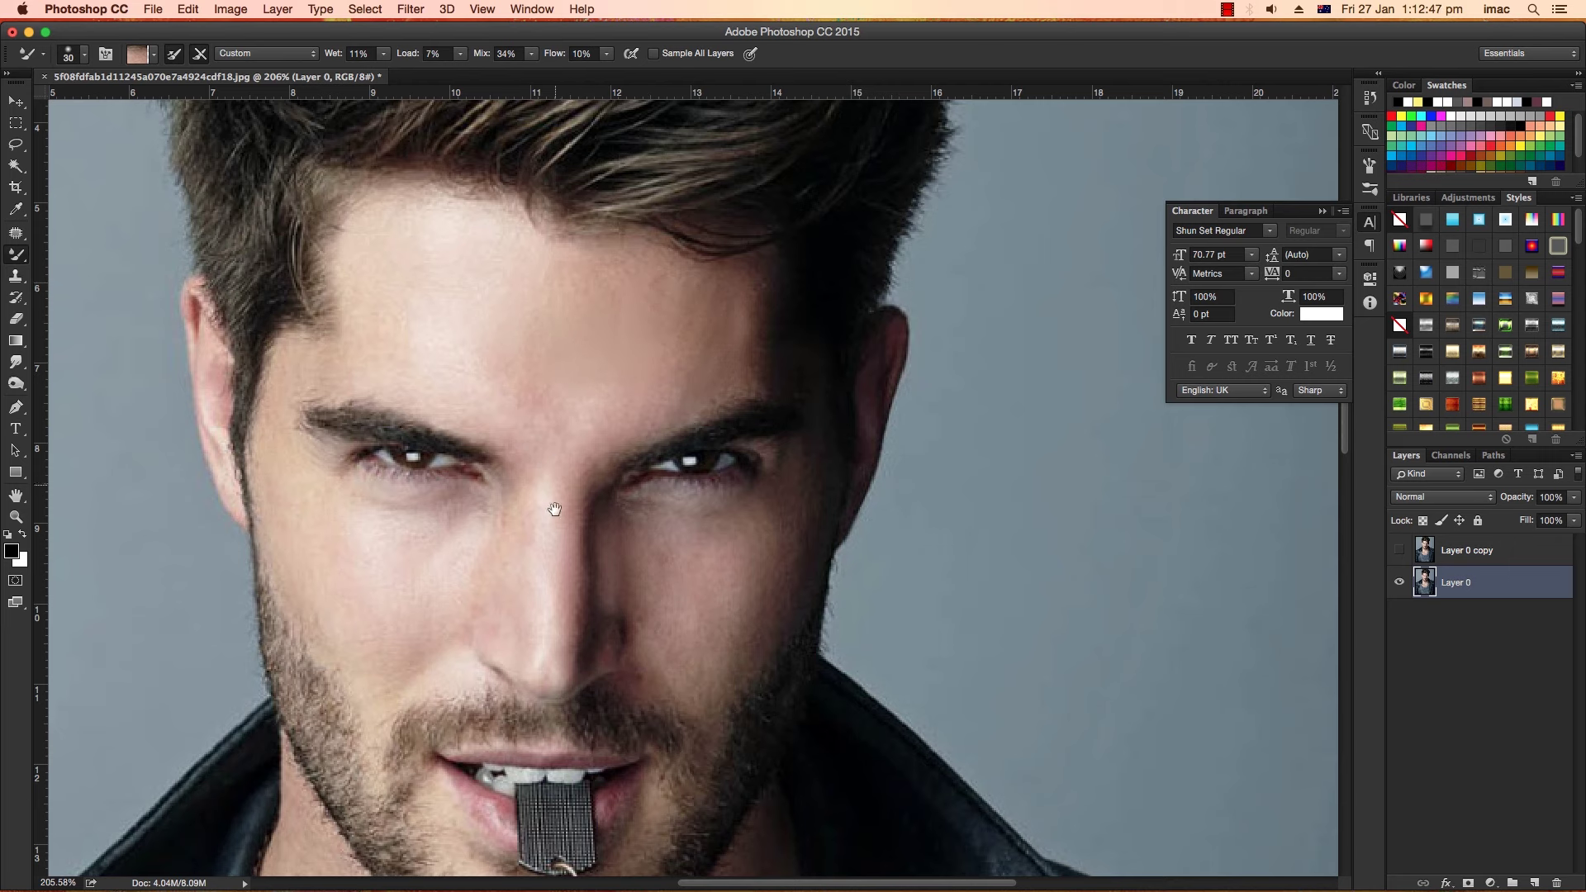
Blend the skin under both eyes and across both cheeks with a 19 px Mixer Brush.
scroll(562, 570, "down", 2)
left_click_drag(392, 504, 382, 505)
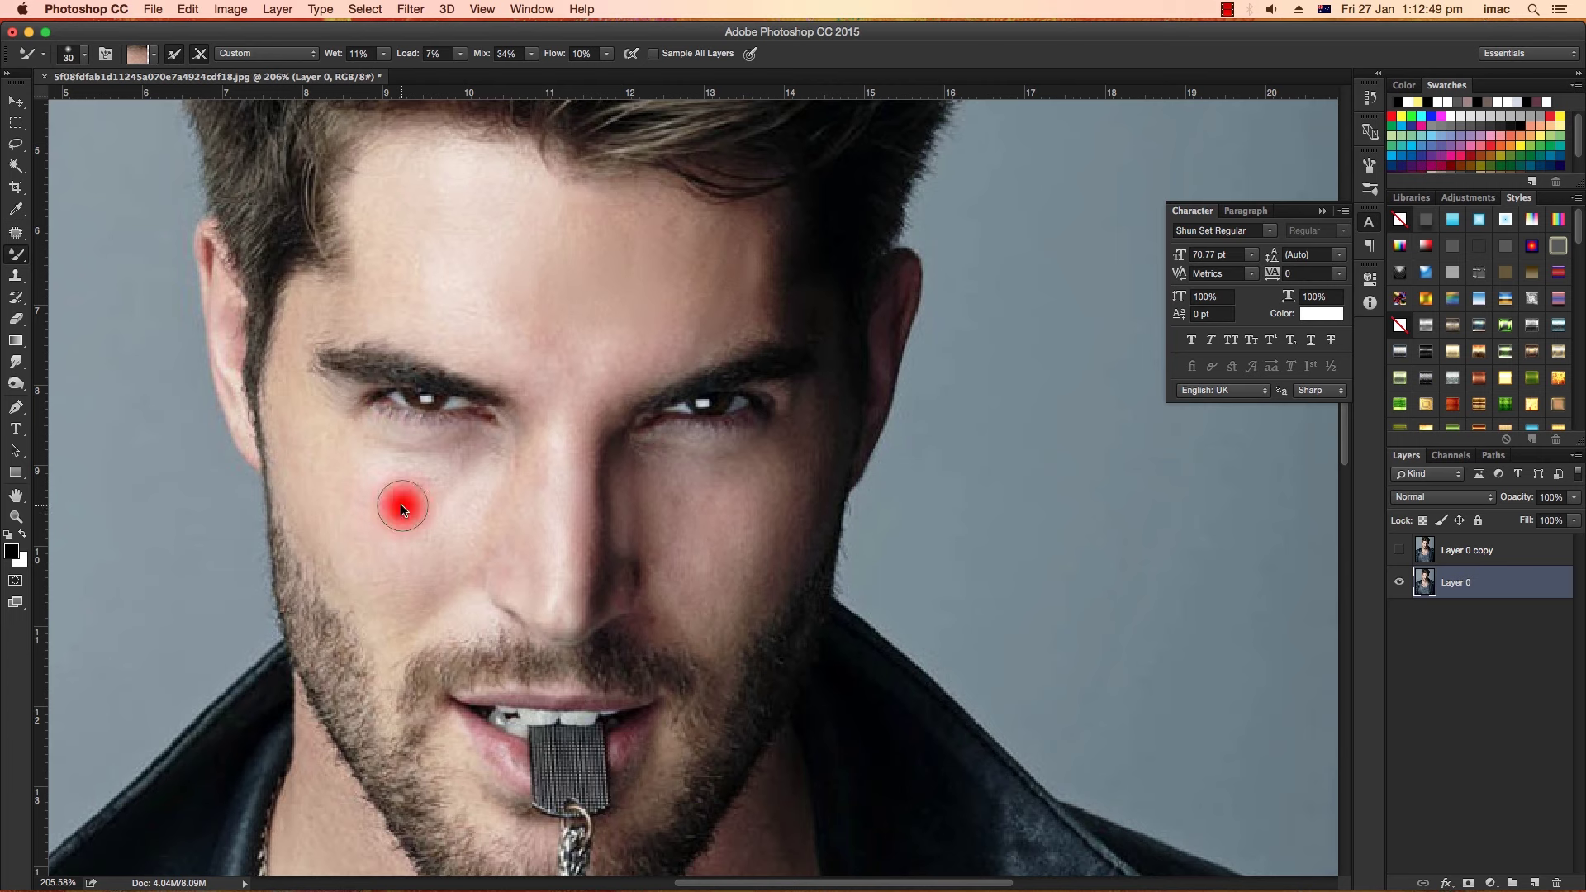
left_click(393, 505, "alt")
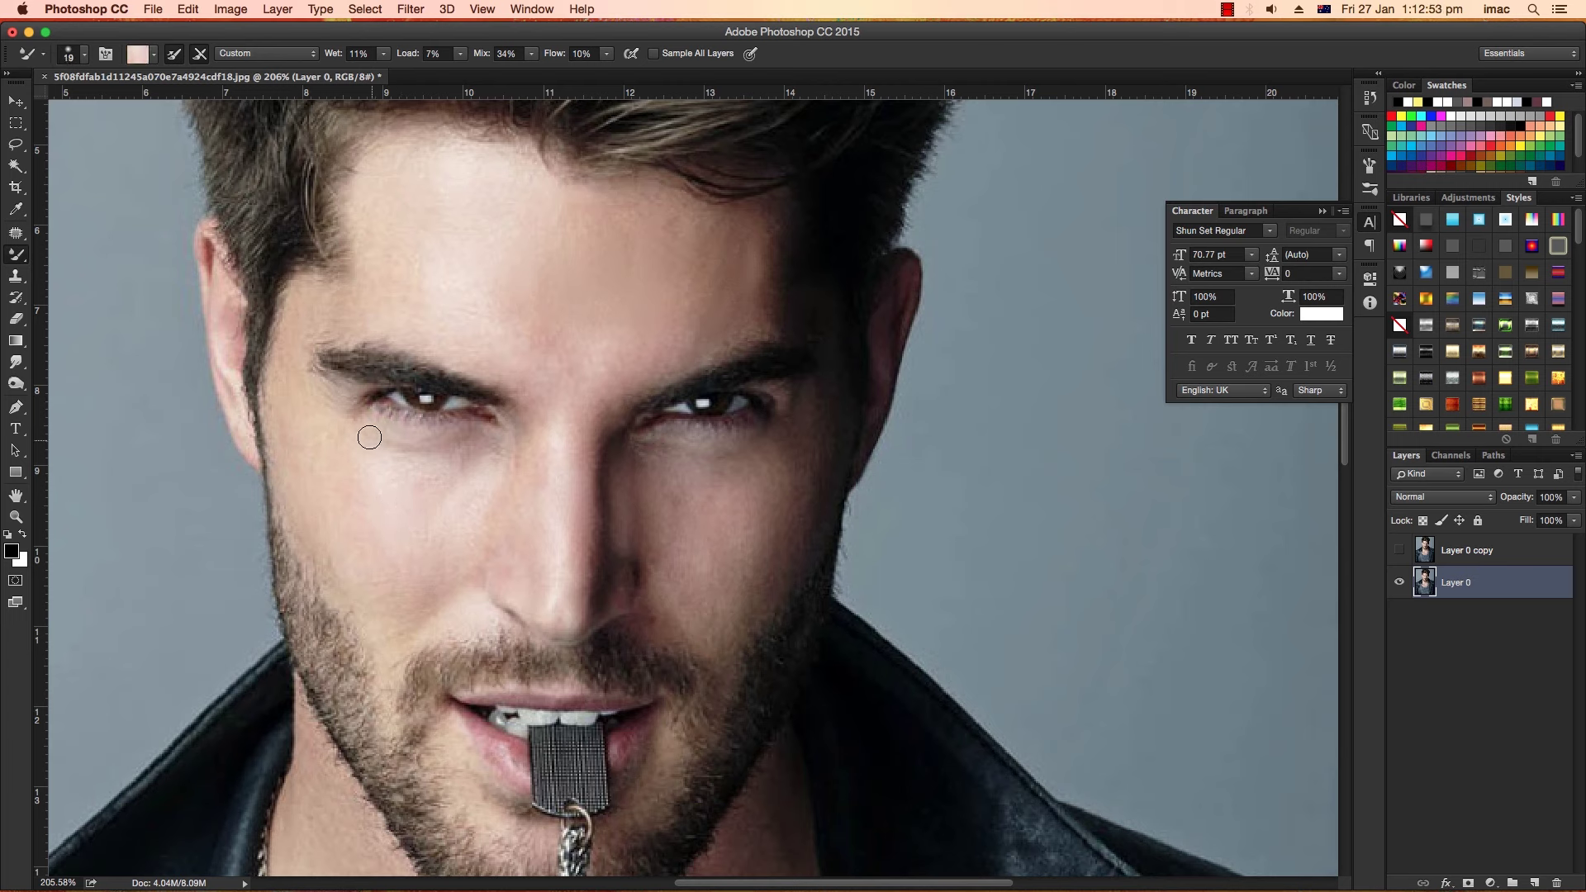
mouse_move(369, 431)
left_mouse_down()
mouse_move(470, 450)
mouse_move(347, 420)
left_mouse_up()
mouse_move(358, 567)
left_mouse_down()
mouse_move(326, 548)
mouse_move(424, 574)
mouse_move(482, 520)
mouse_move(474, 588)
mouse_move(504, 491)
mouse_move(513, 513)
mouse_move(592, 502)
mouse_move(582, 552)
mouse_move(563, 434)
mouse_move(540, 494)
mouse_move(520, 429)
mouse_move(538, 470)
left_mouse_up()
left_click_drag(692, 529, 721, 556)
mouse_move(647, 601)
left_mouse_down()
mouse_move(684, 558)
mouse_move(671, 544)
mouse_move(685, 593)
mouse_move(721, 602)
left_mouse_up()
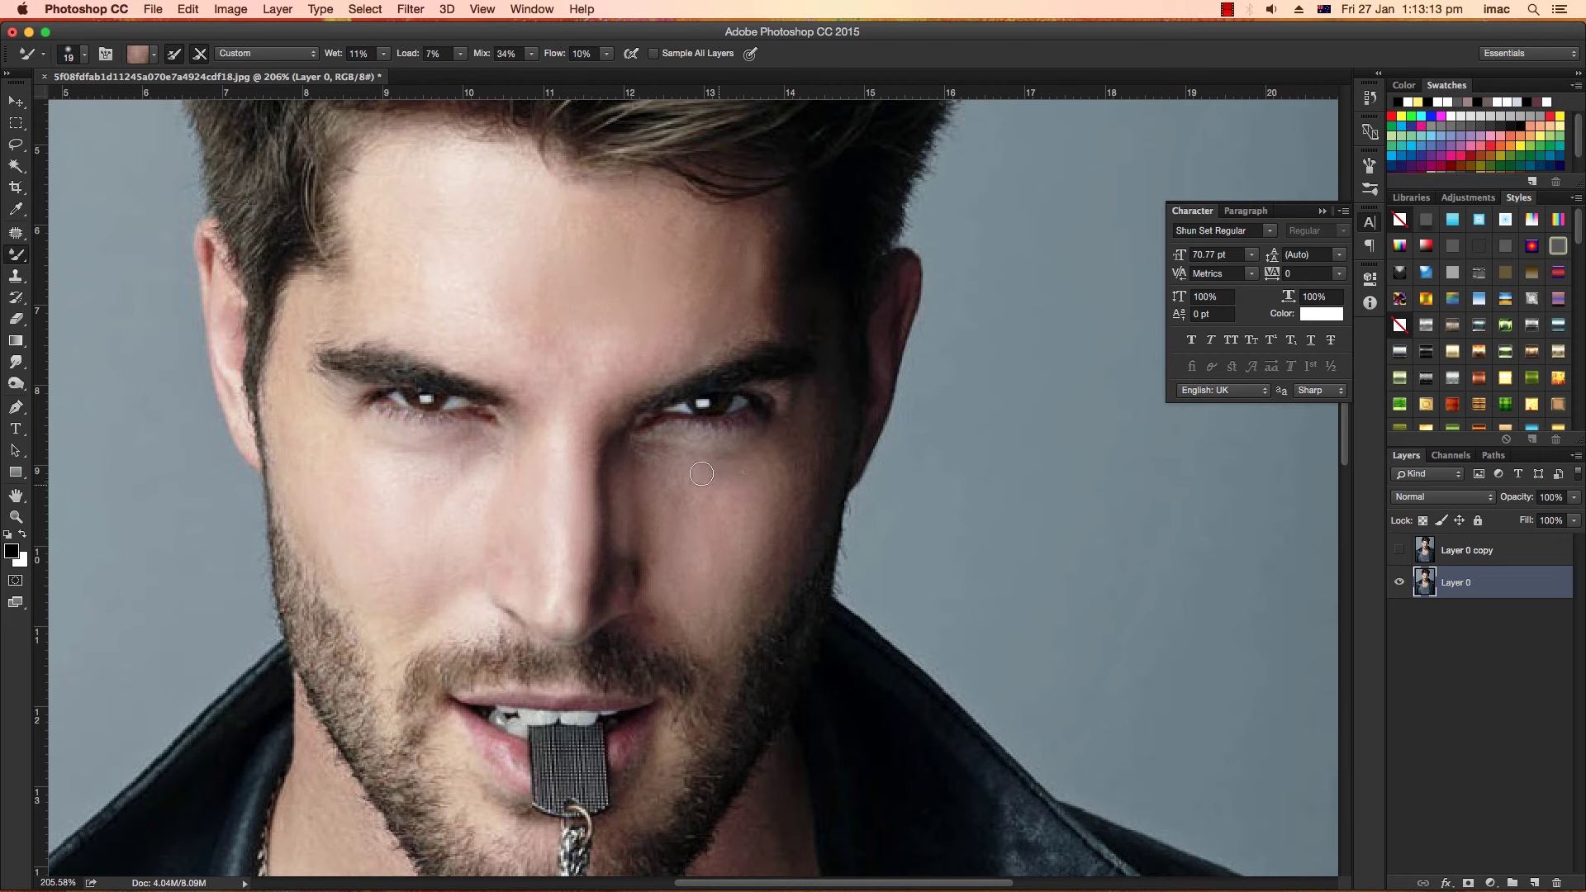
mouse_move(692, 461)
left_mouse_down()
mouse_move(748, 463)
mouse_move(651, 463)
mouse_move(685, 501)
mouse_move(727, 492)
mouse_move(800, 418)
mouse_move(793, 474)
mouse_move(703, 630)
mouse_move(837, 571)
left_mouse_up()
Compare the retouch with Layer 0 copy, leave the copy hidden, and zoom out.
left_click(1398, 550)
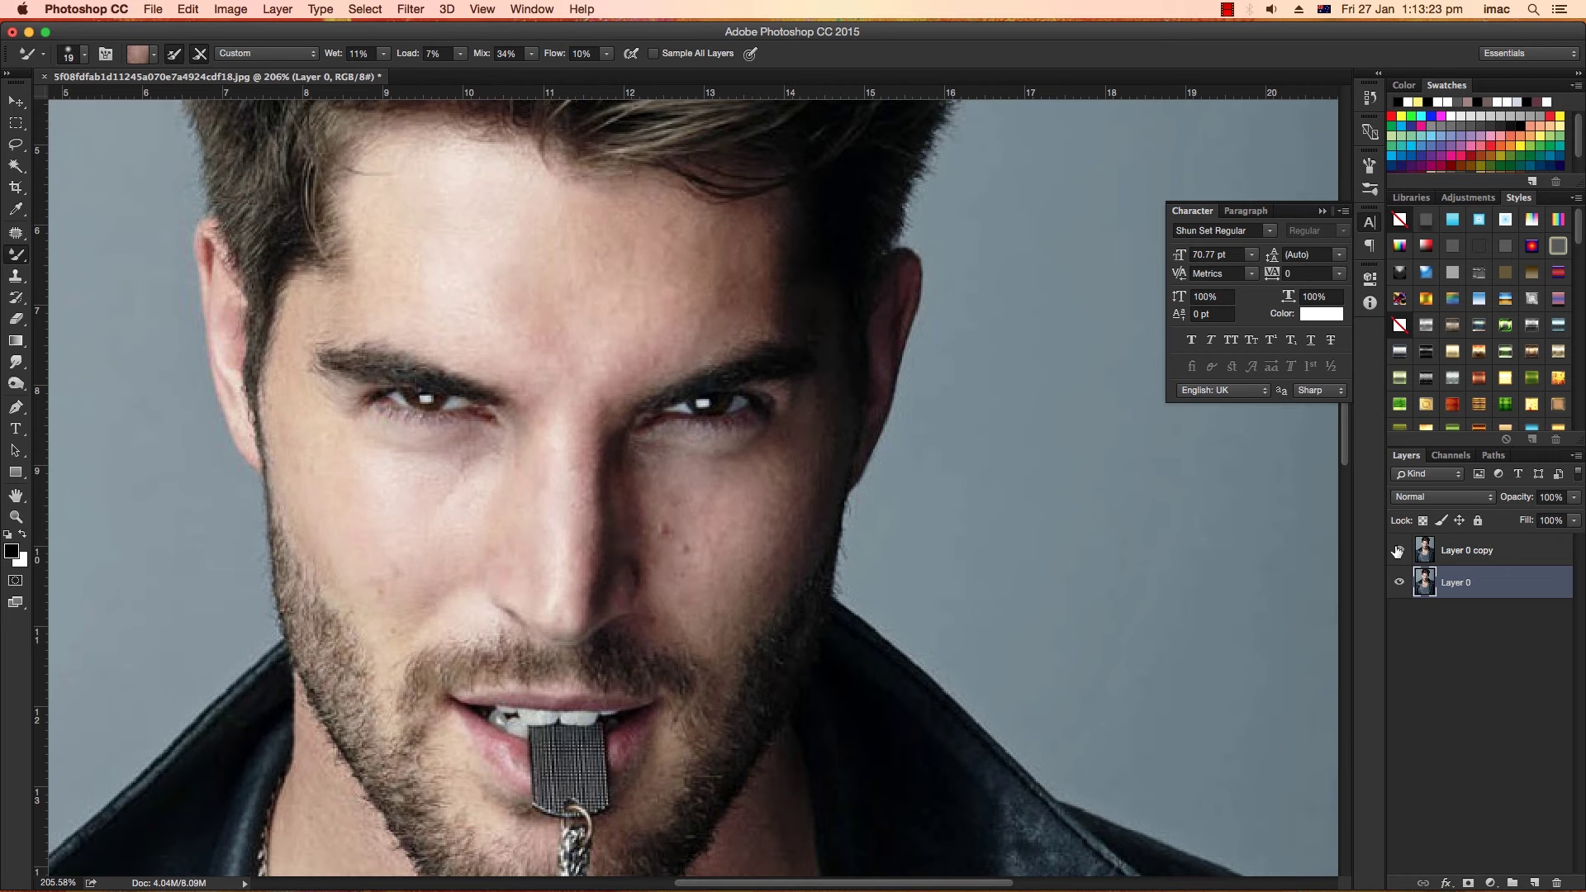
left_click(1398, 550)
left_click(1398, 550)
left_click(1399, 550)
scroll(691, 541, "down", 5)
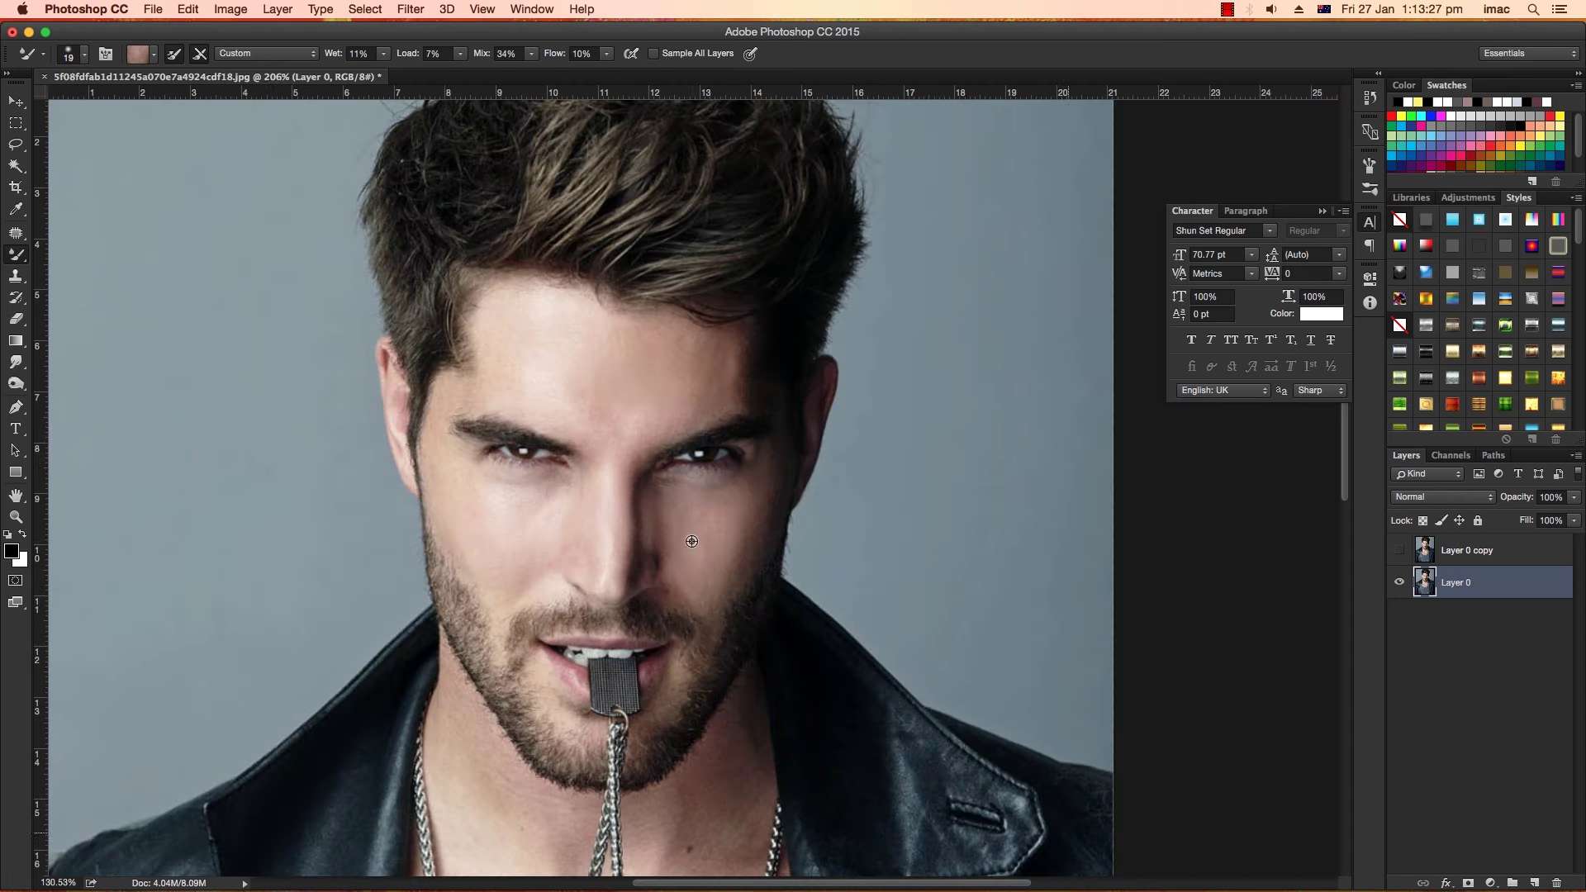
scroll(691, 541, "down", 1)
scroll(690, 539, "down", 1)
scroll(659, 536, "down", 1)
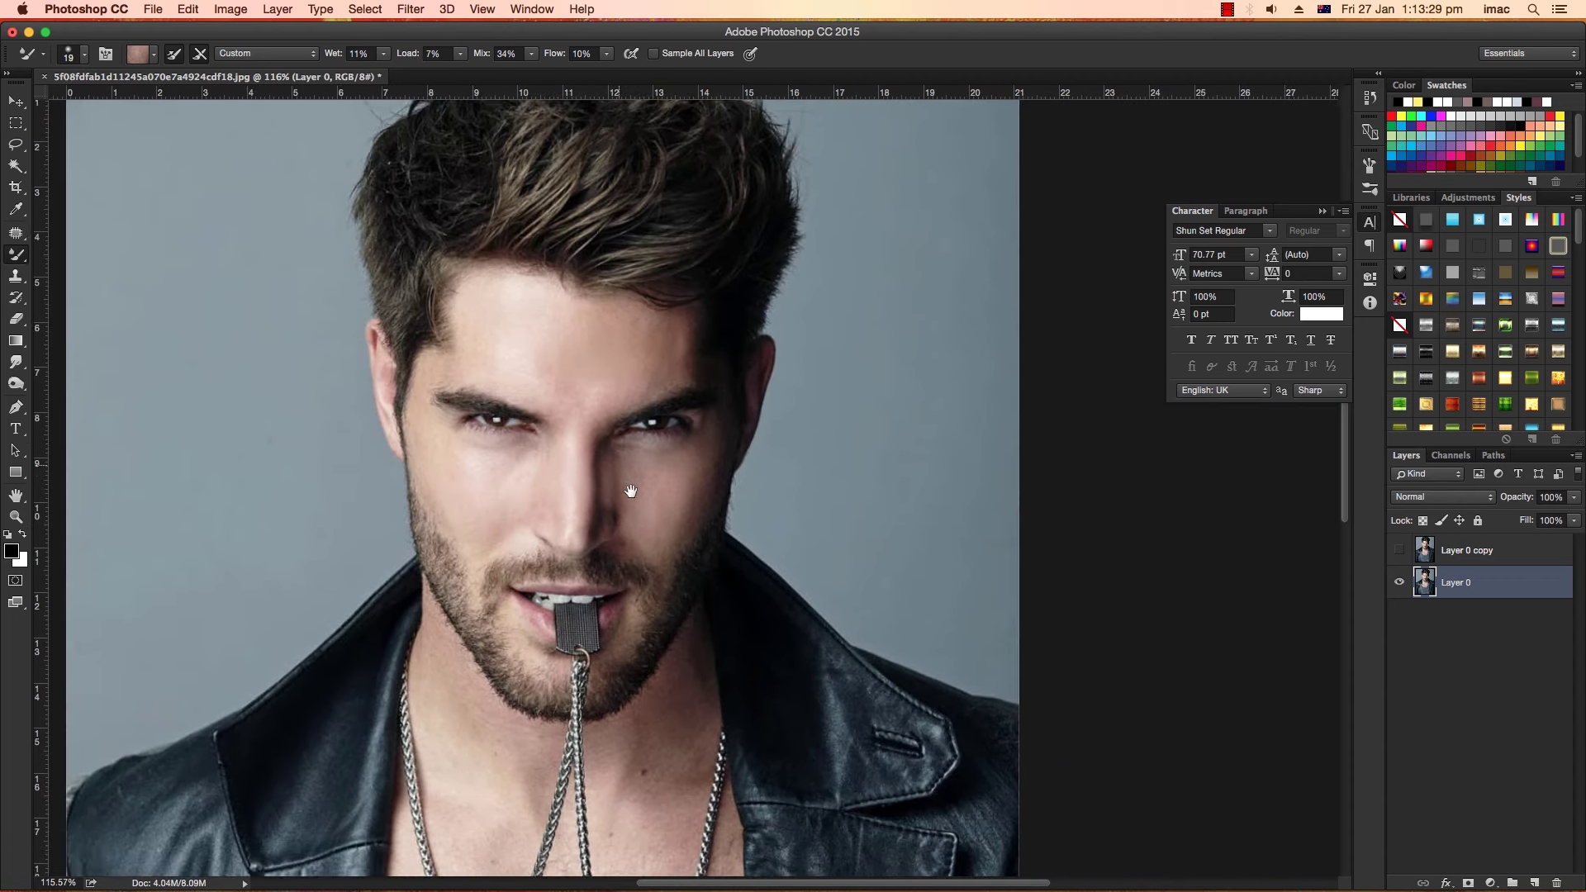
scroll(645, 512, "down", 3)
scroll(629, 491, "down", 2)
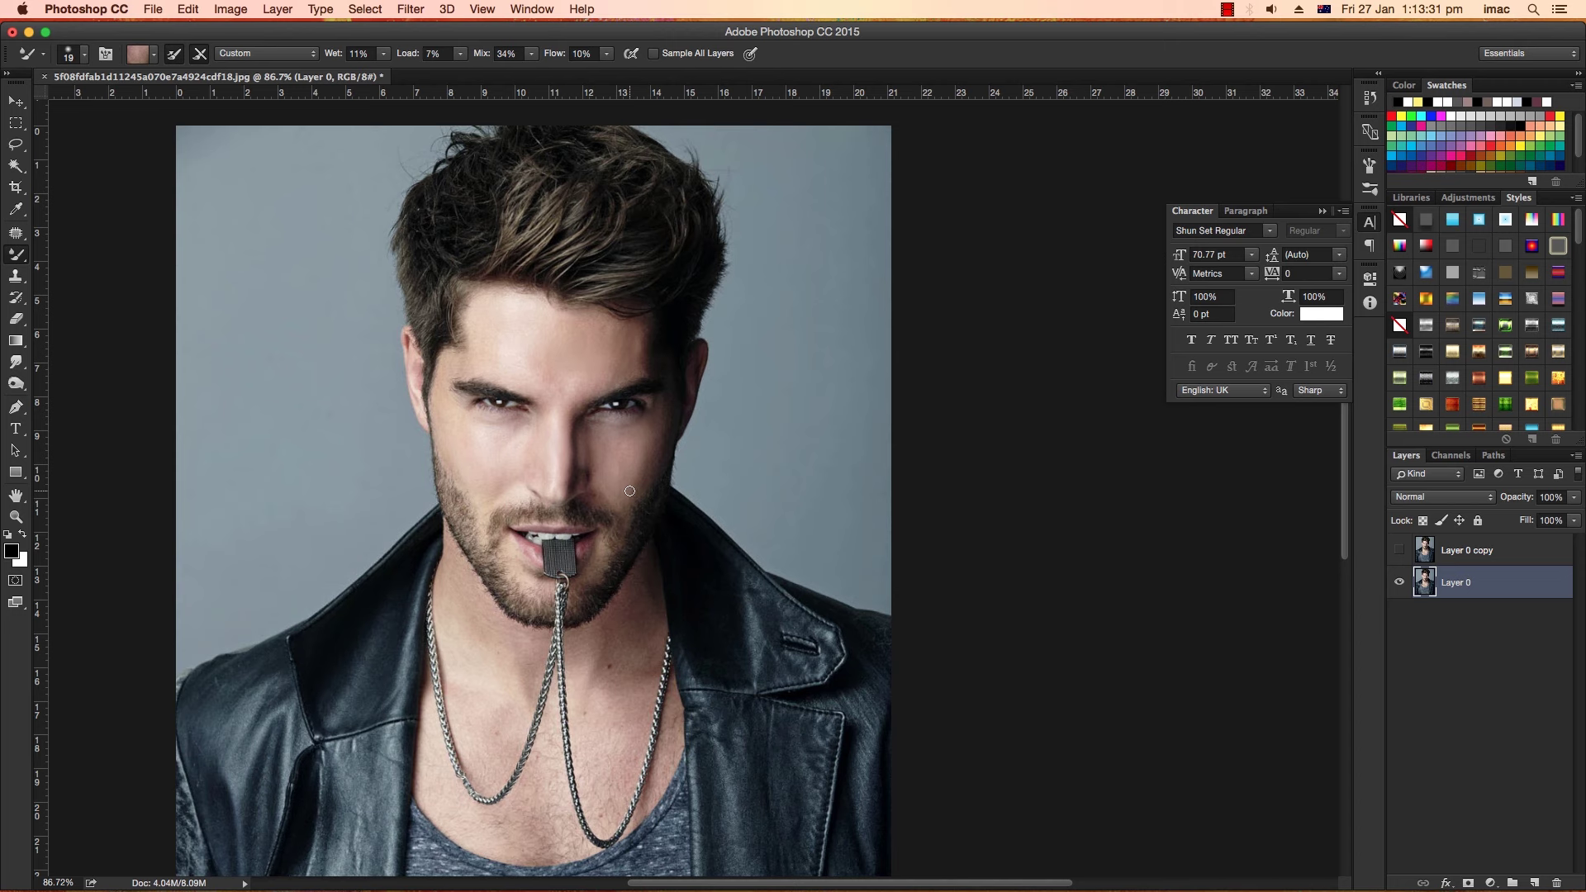
Save the document as Funky.psd in the PS folder.
key("ctrl+s")
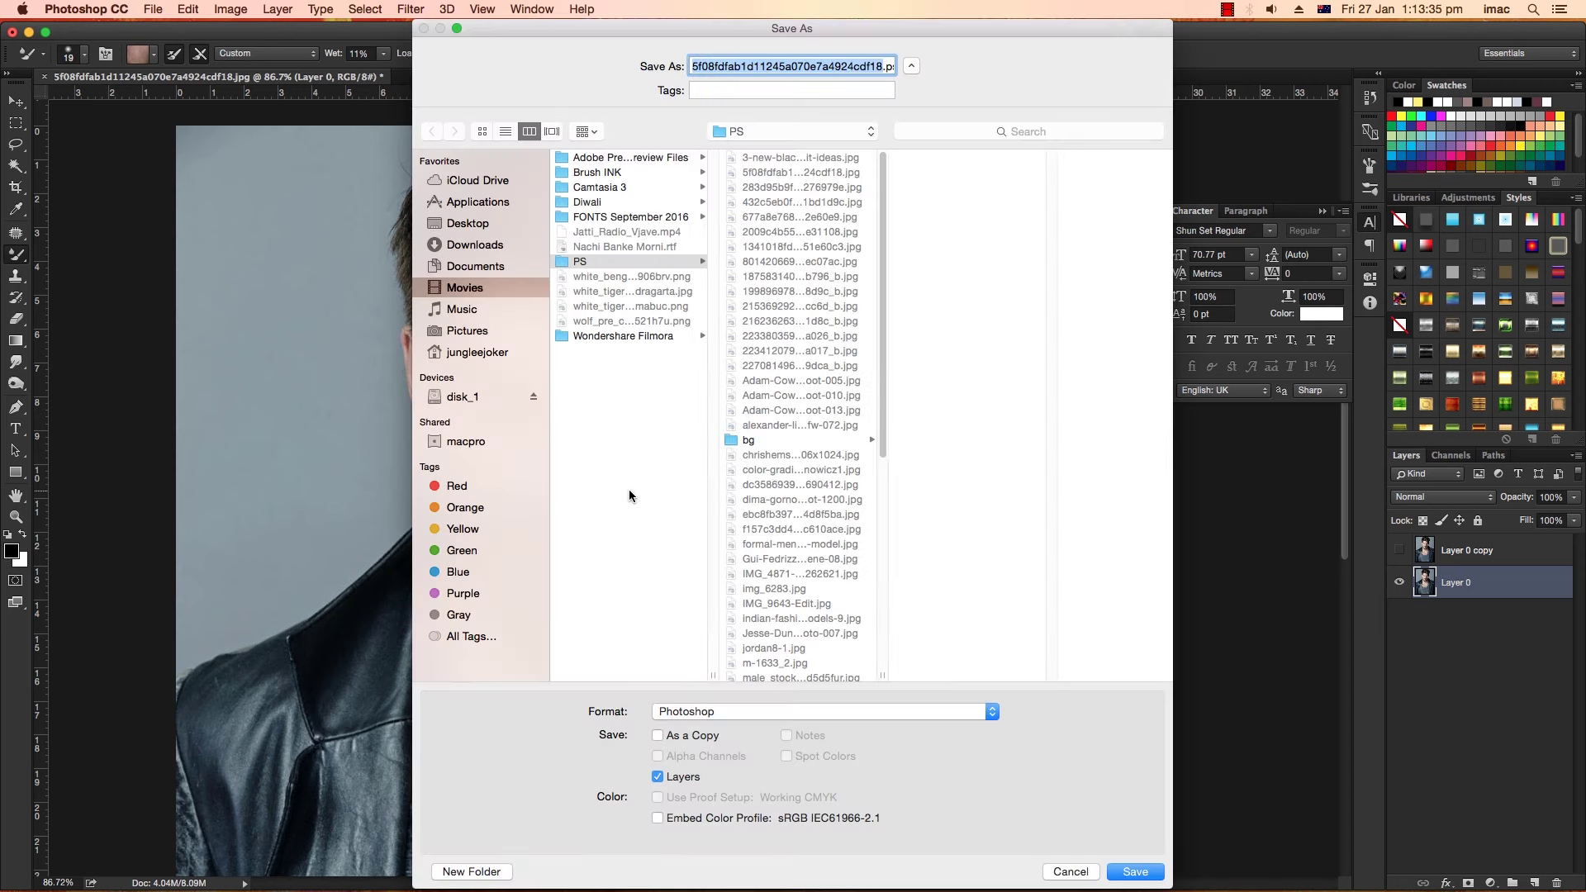
type("f")
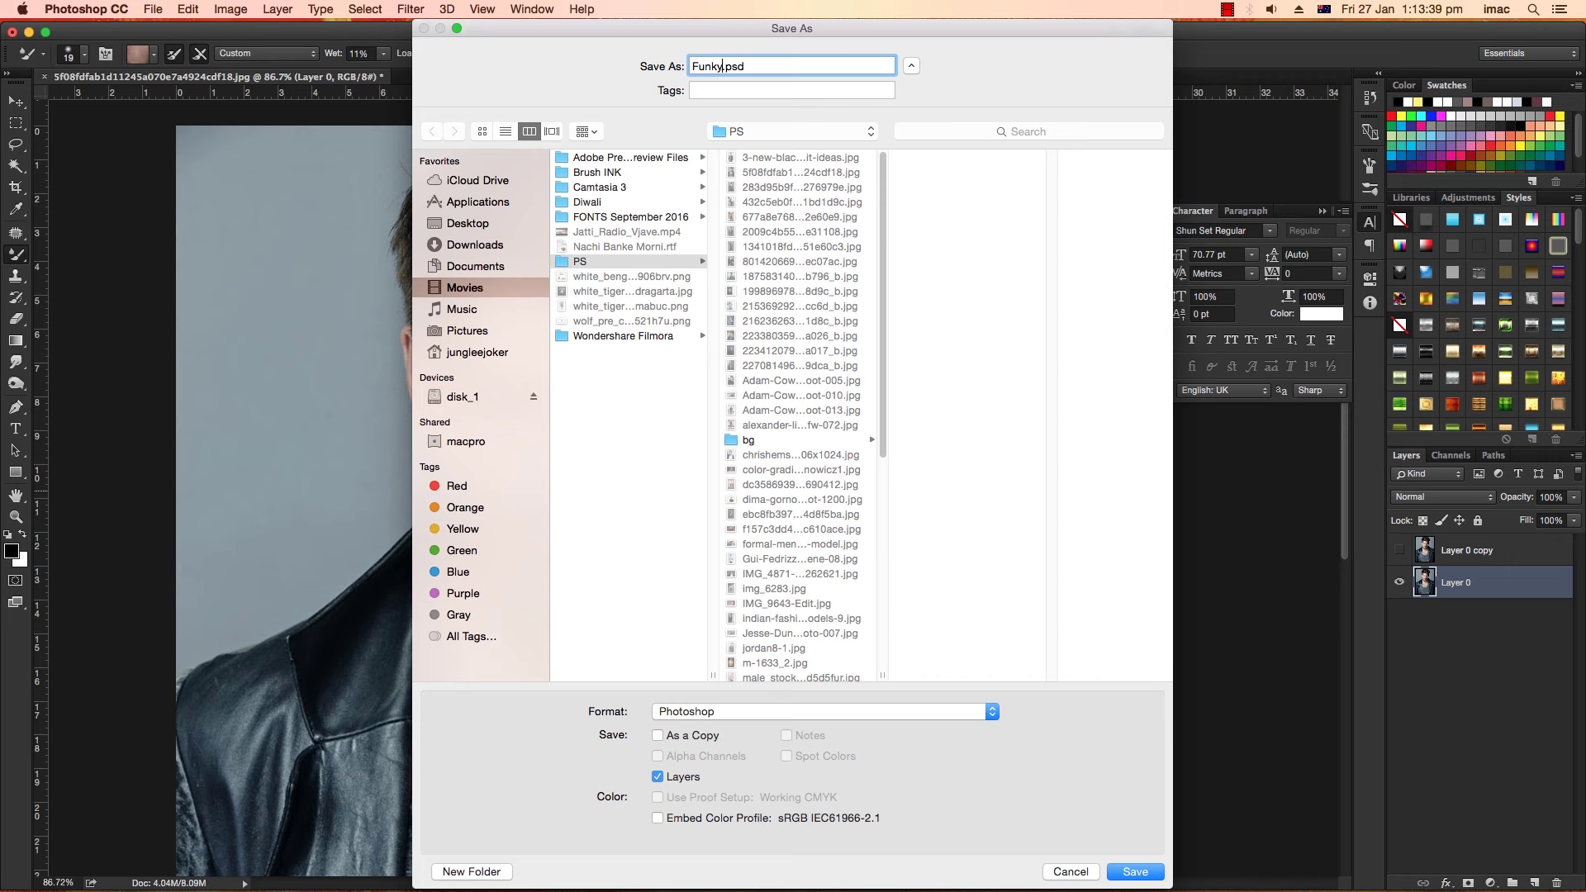
left_click(614, 443)
key("Return")
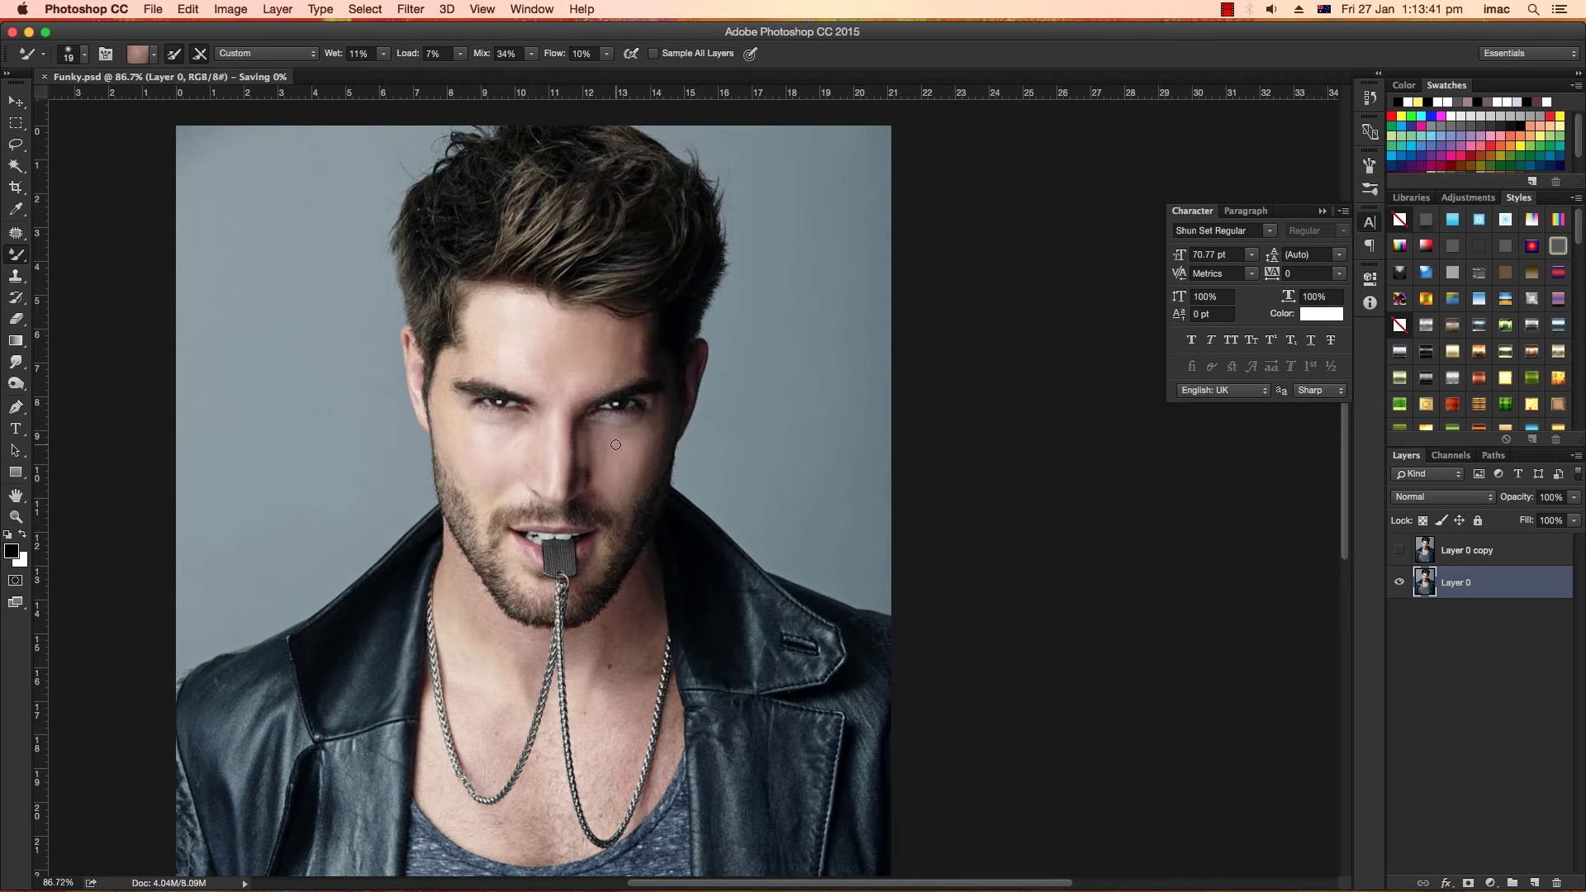
Zoom in on the face and add a default Curves 1 adjustment layer above Layer 0.
key("v")
scroll(596, 435, "up", 5)
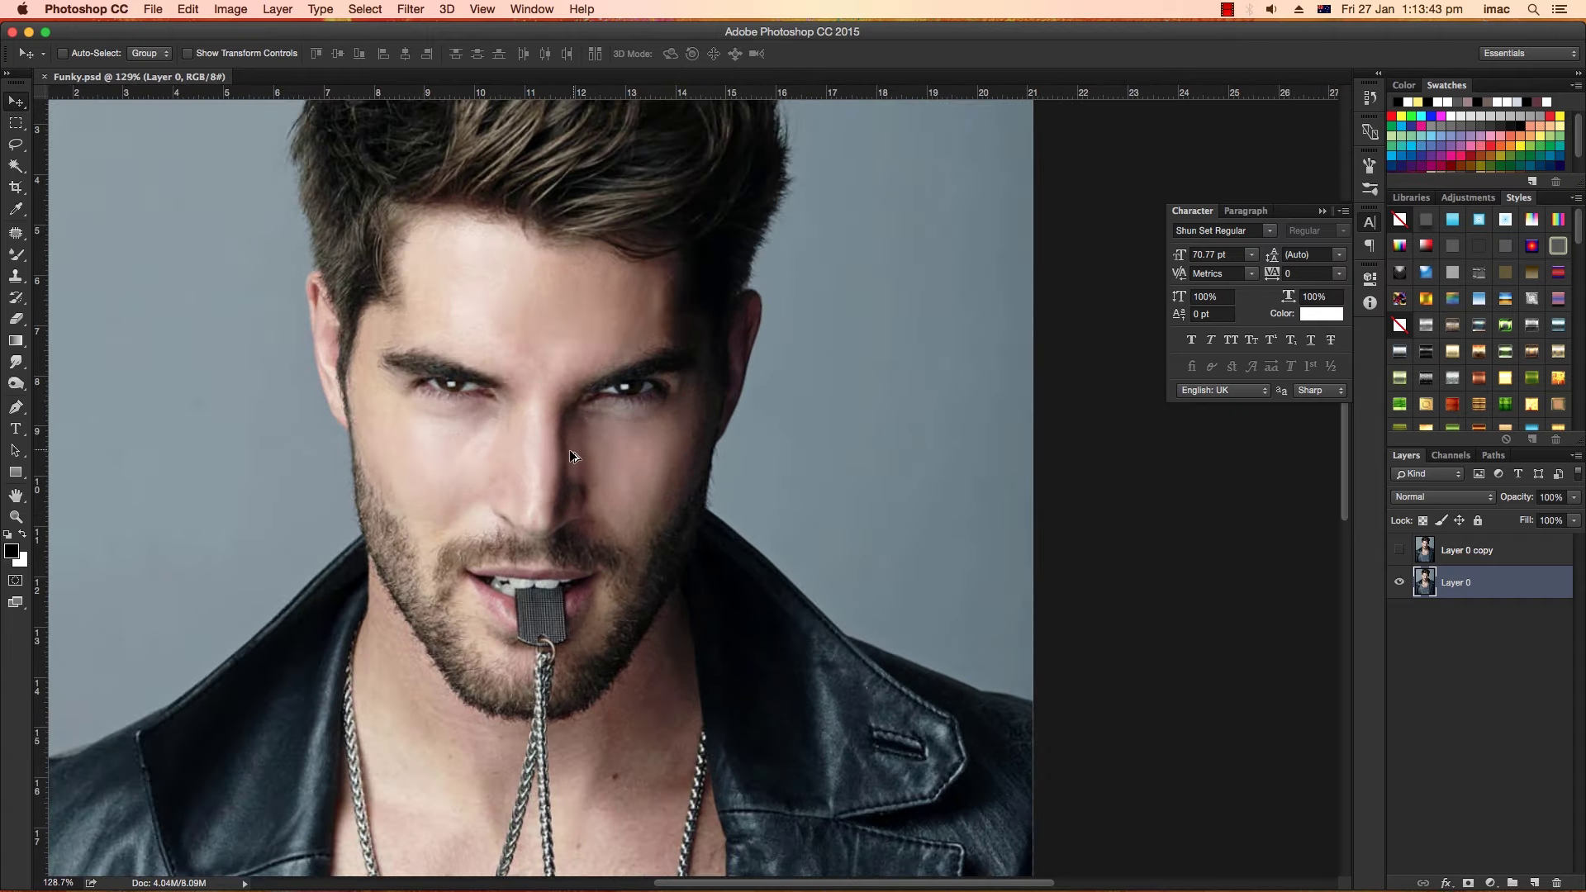
scroll(561, 460, "down", 3)
scroll(562, 460, "up", 1)
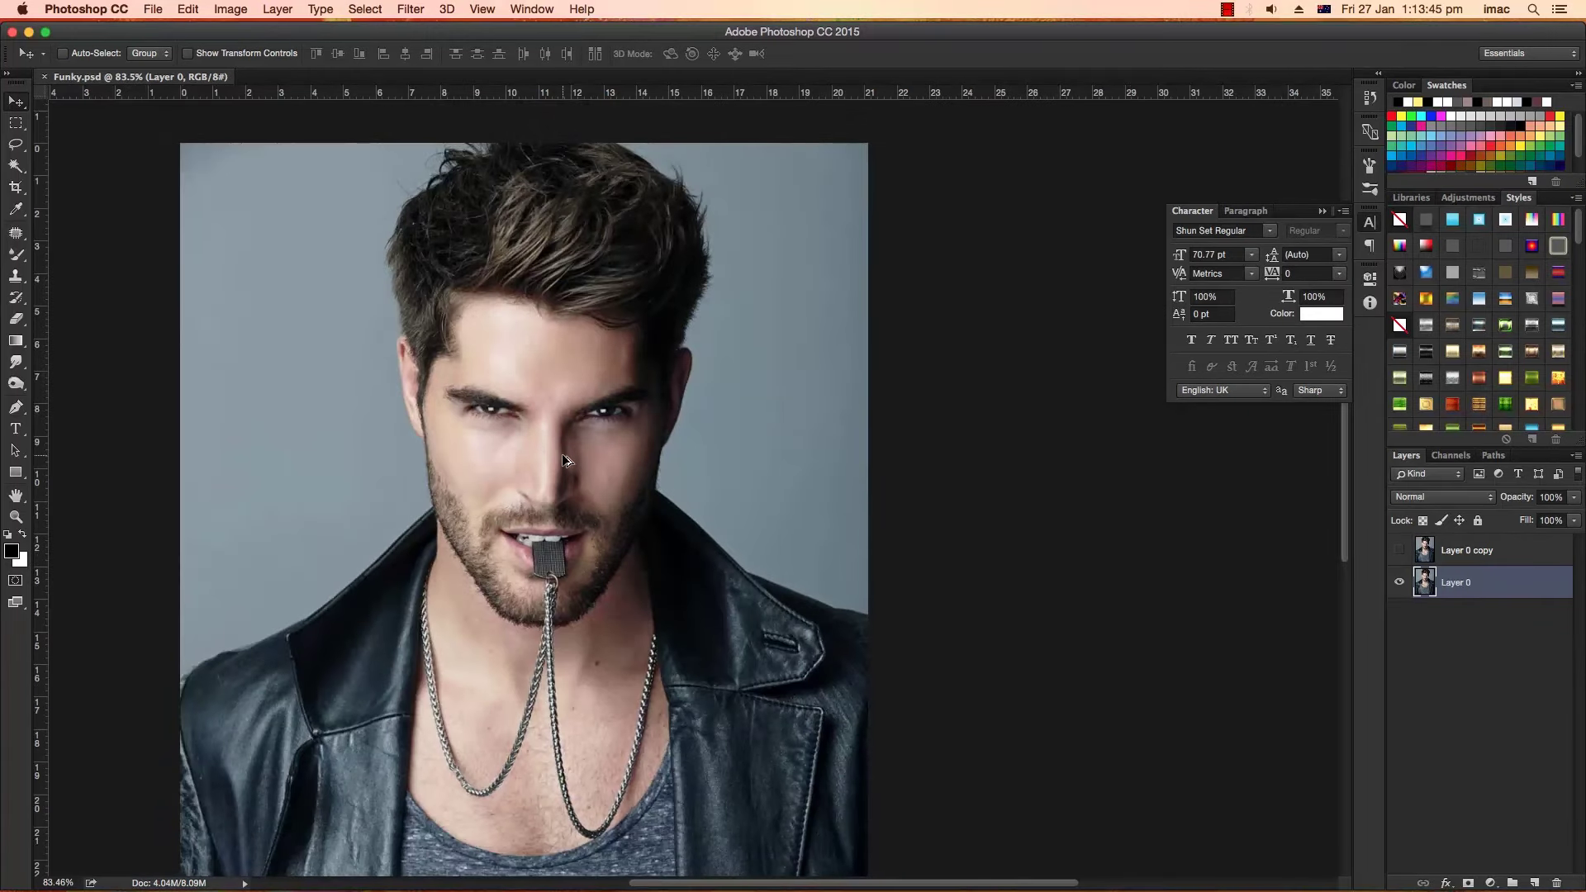
scroll(562, 460, "up", 4)
scroll(561, 413, "up", 4)
scroll(560, 411, "down", 1)
scroll(560, 411, "down", 2)
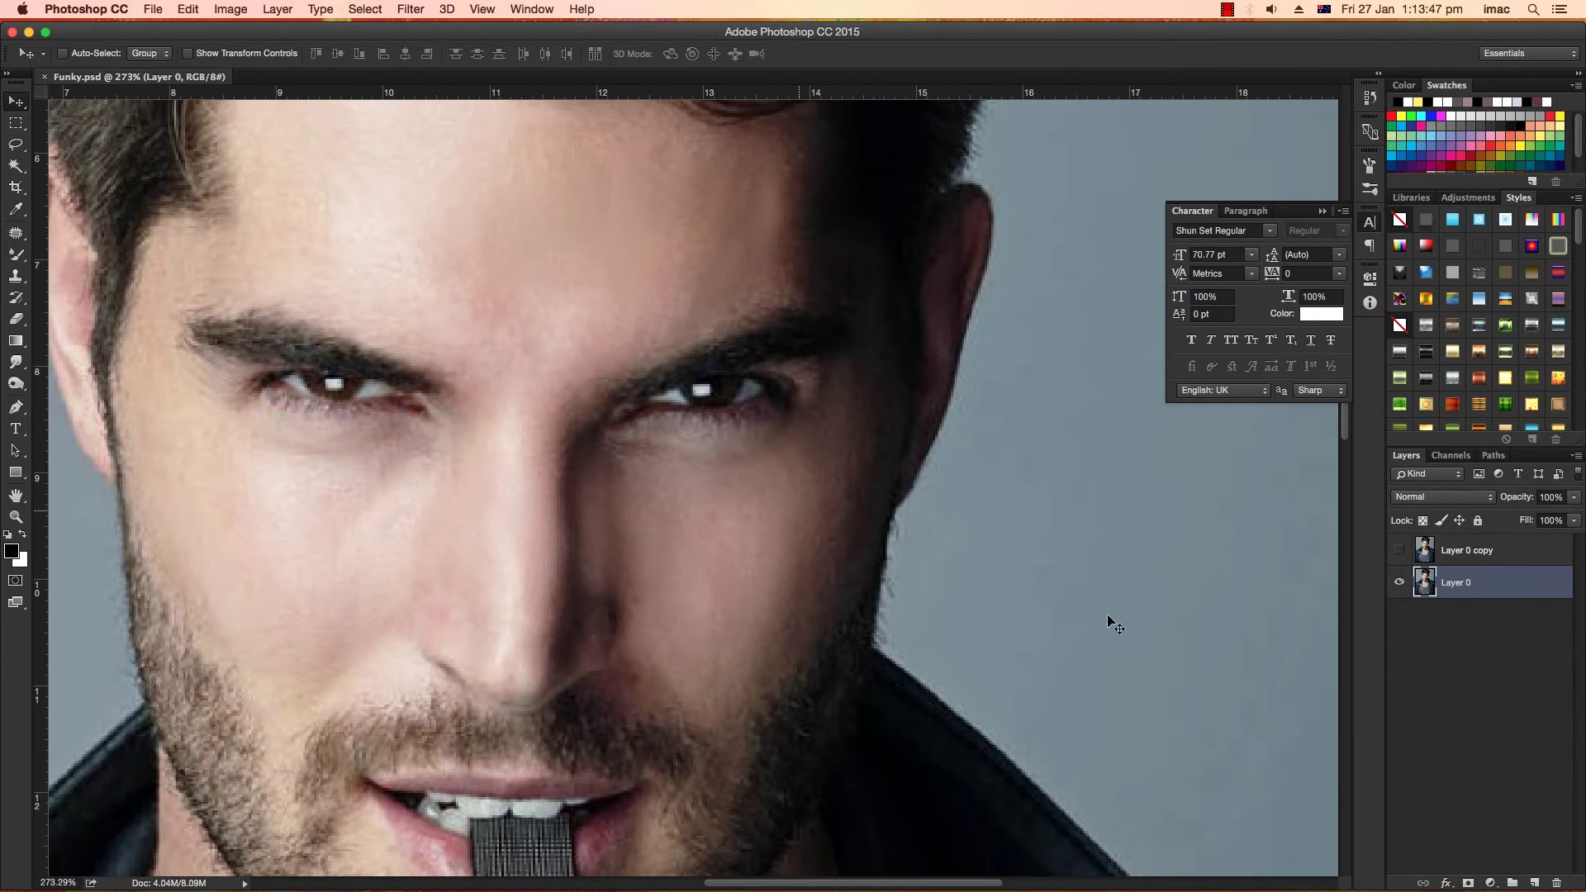
left_click(1493, 882)
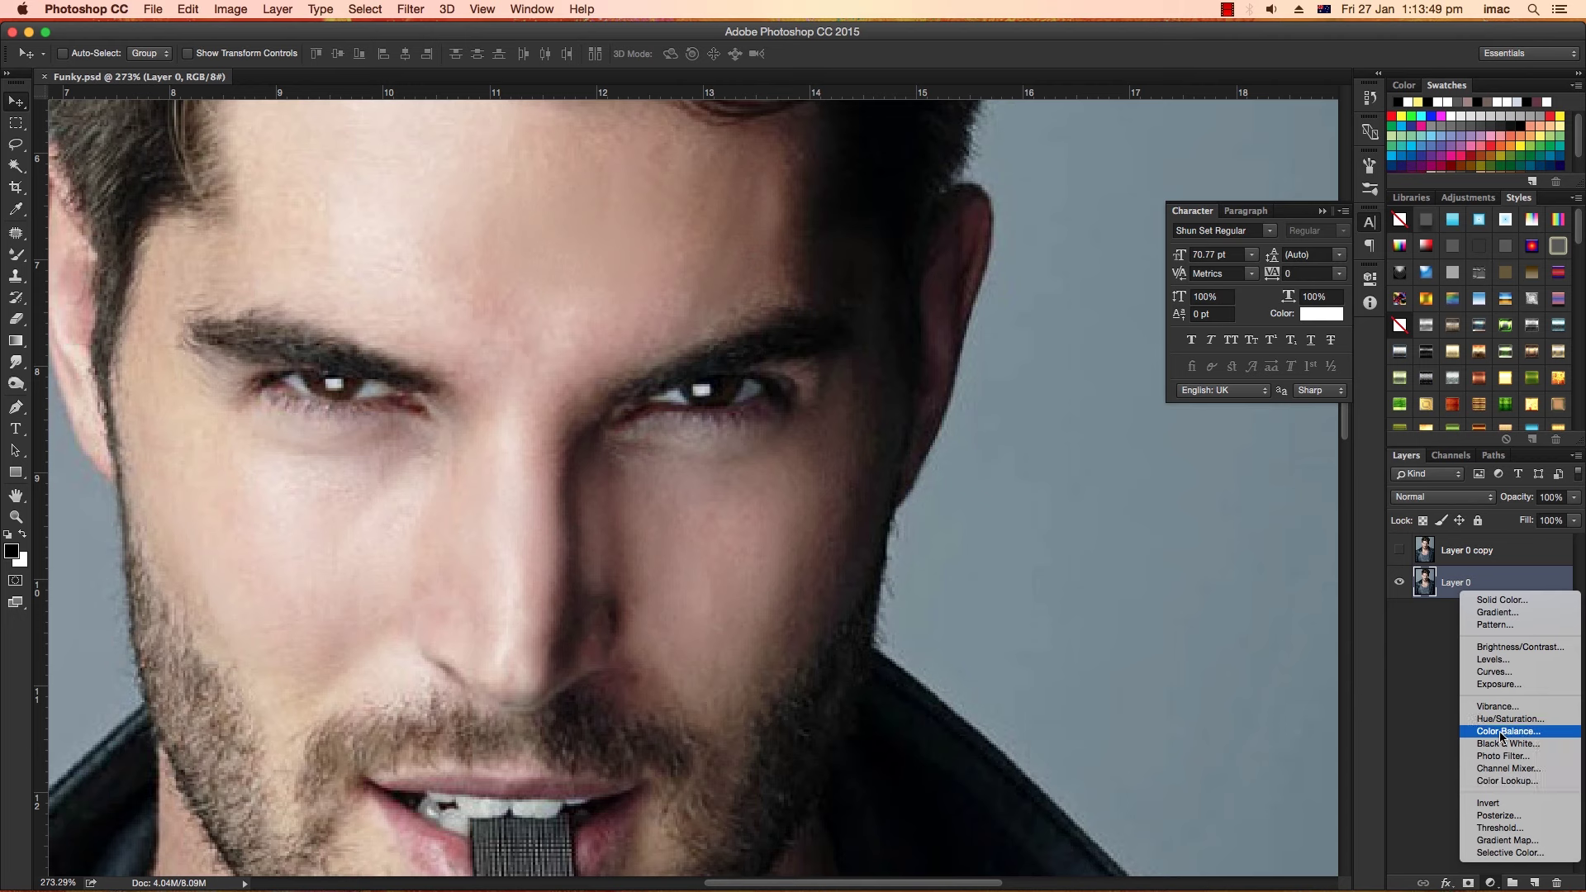
left_click(1499, 672)
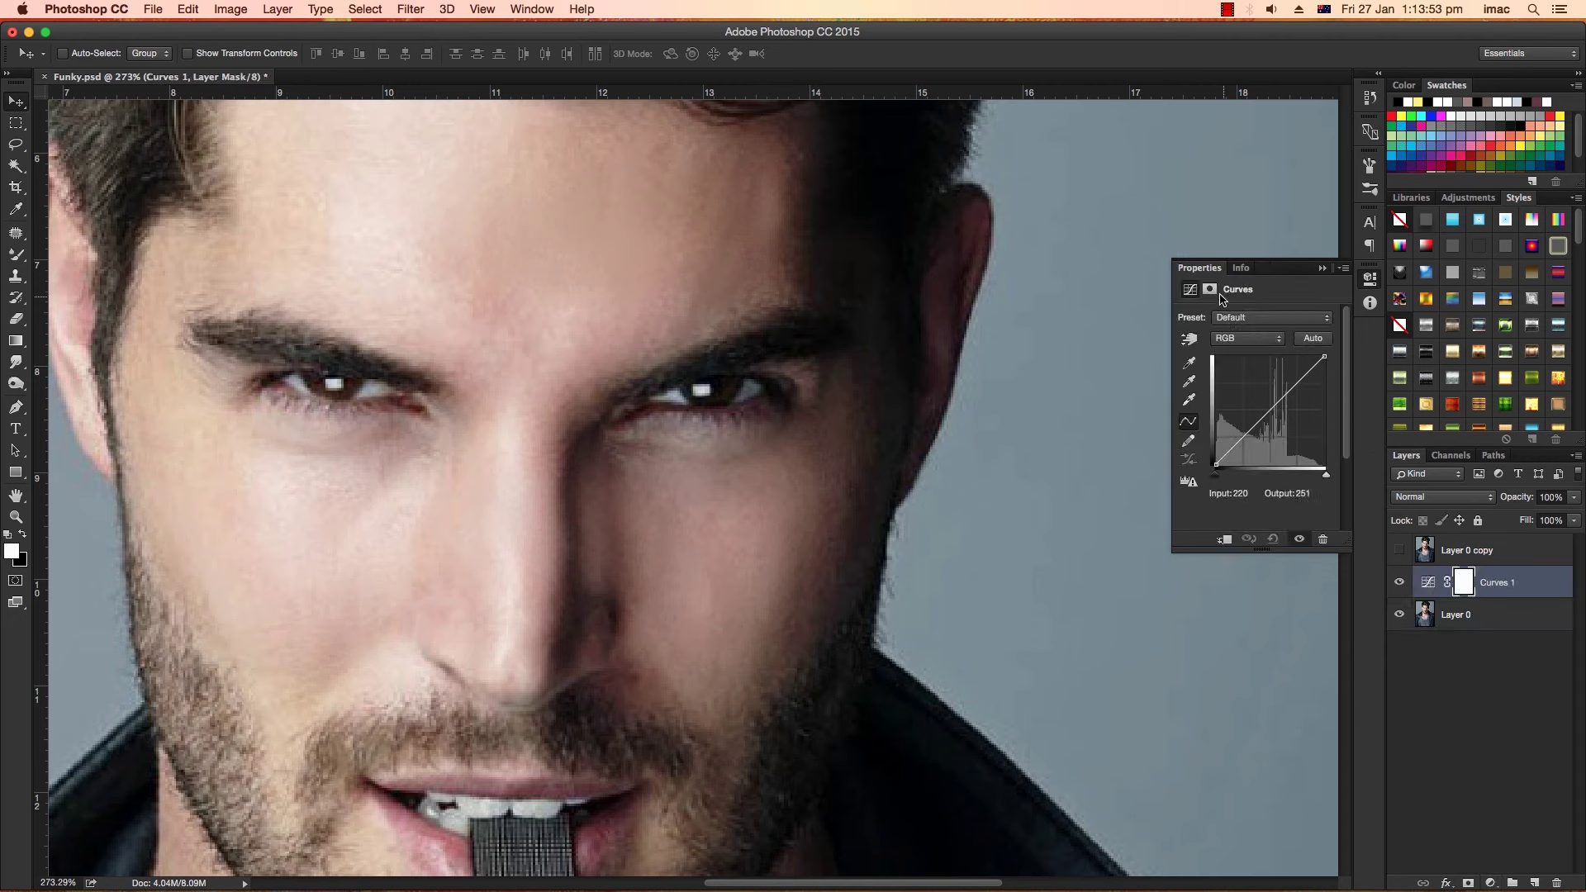
Invert the Curves 1 mask to black and duplicate the layer.
left_click(1210, 290)
left_click(1272, 522)
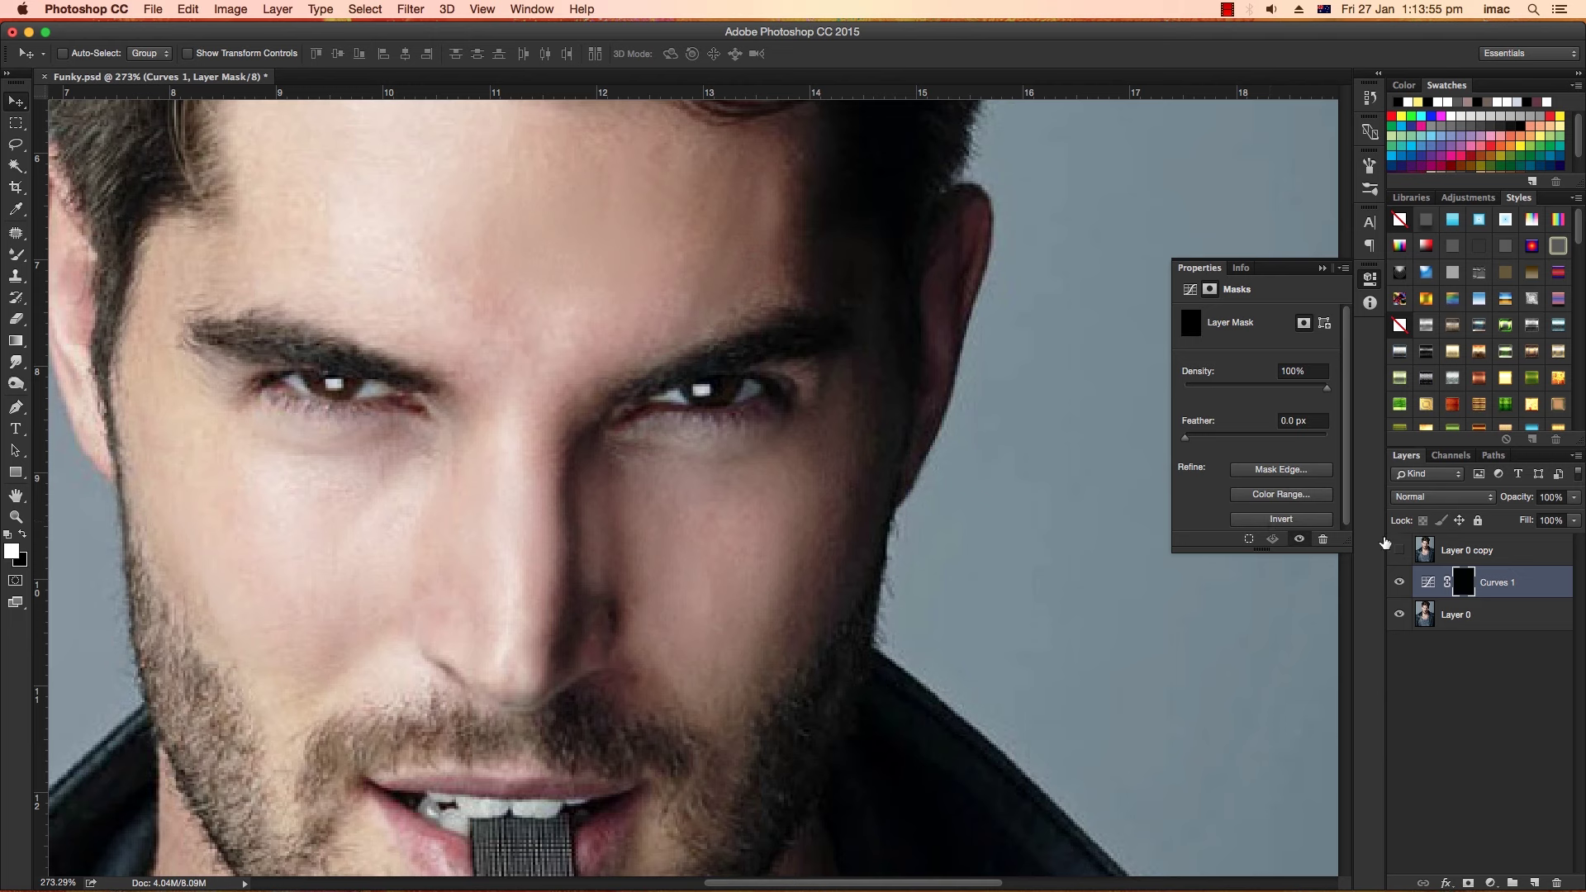
left_click(1483, 650)
left_click(1491, 583)
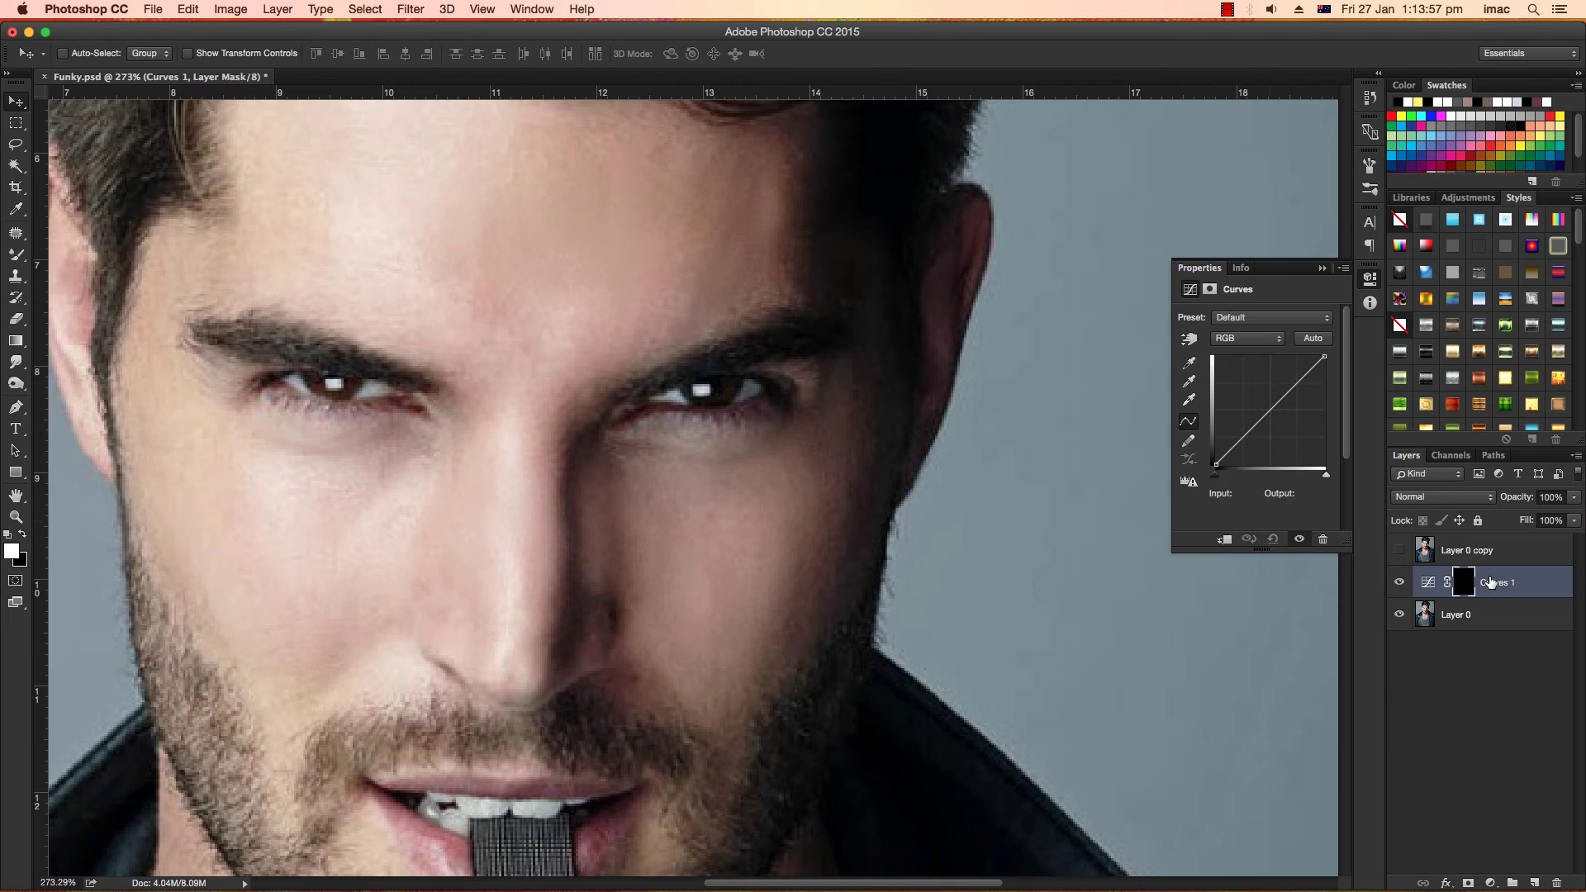
left_click_drag(1508, 583, 1535, 882)
Set Curves 1 to Multiply and the Curves 1 copy to Screen blending.
left_click(1491, 614)
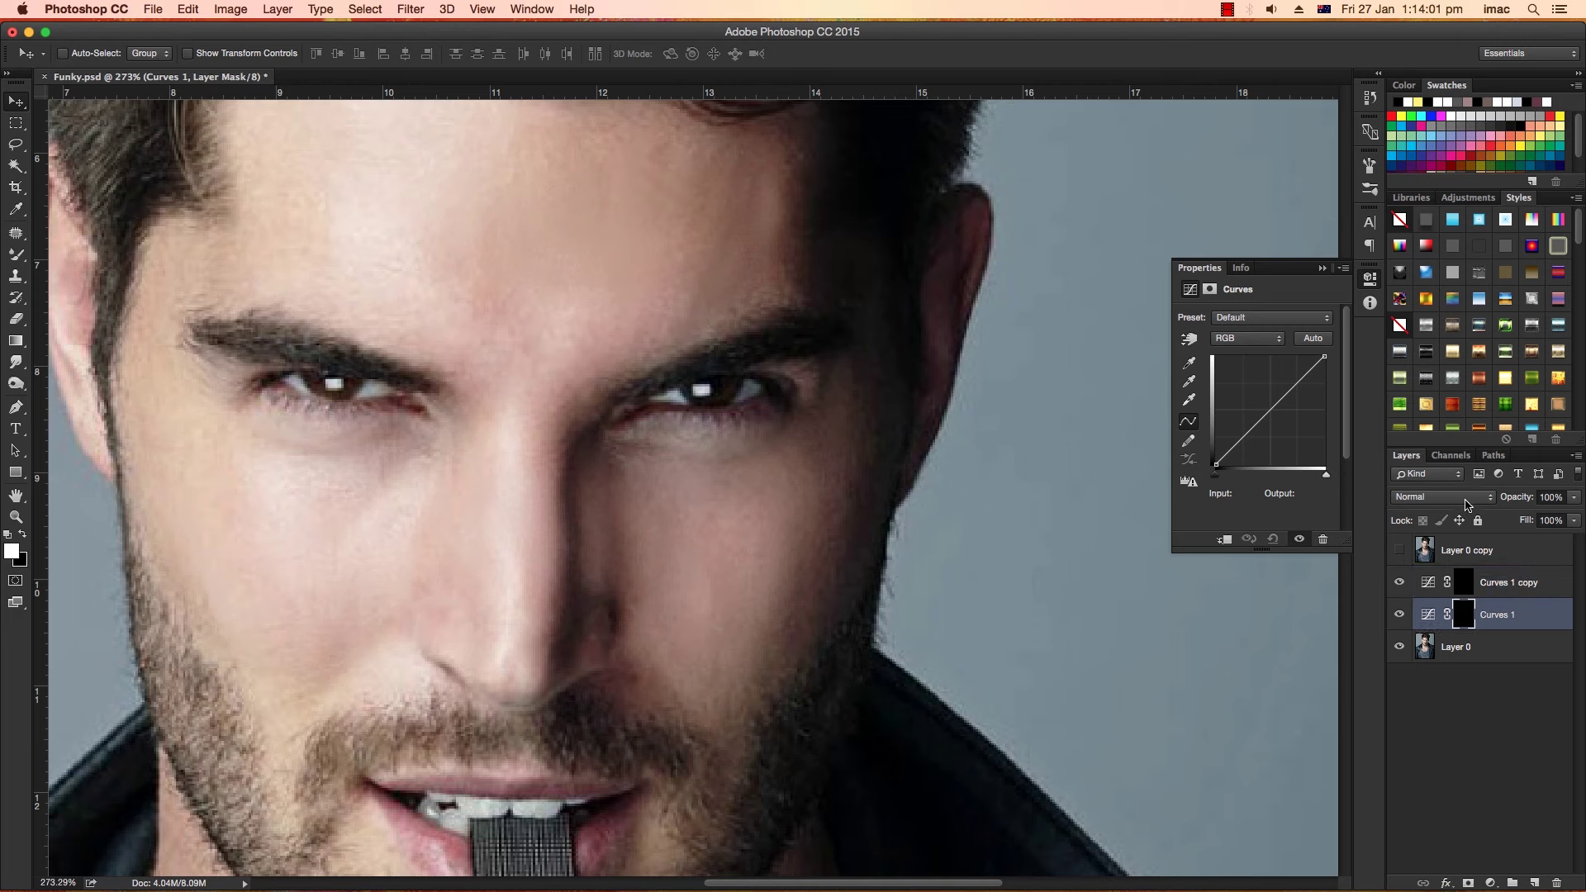
left_click(1464, 497)
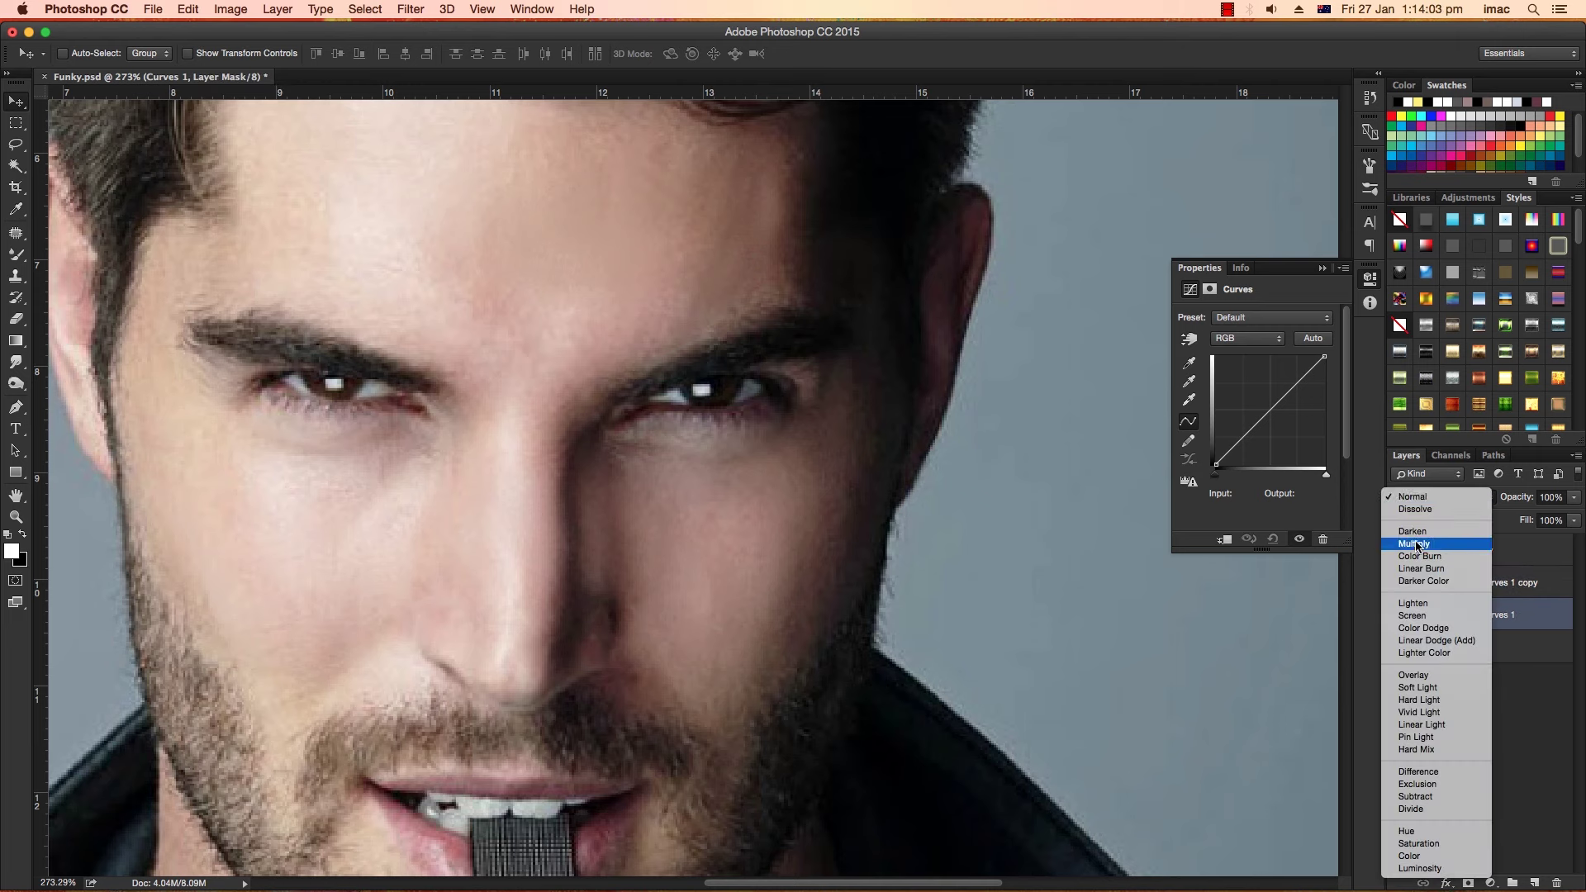
left_click(1412, 497)
left_click(1503, 582)
left_click(1465, 500)
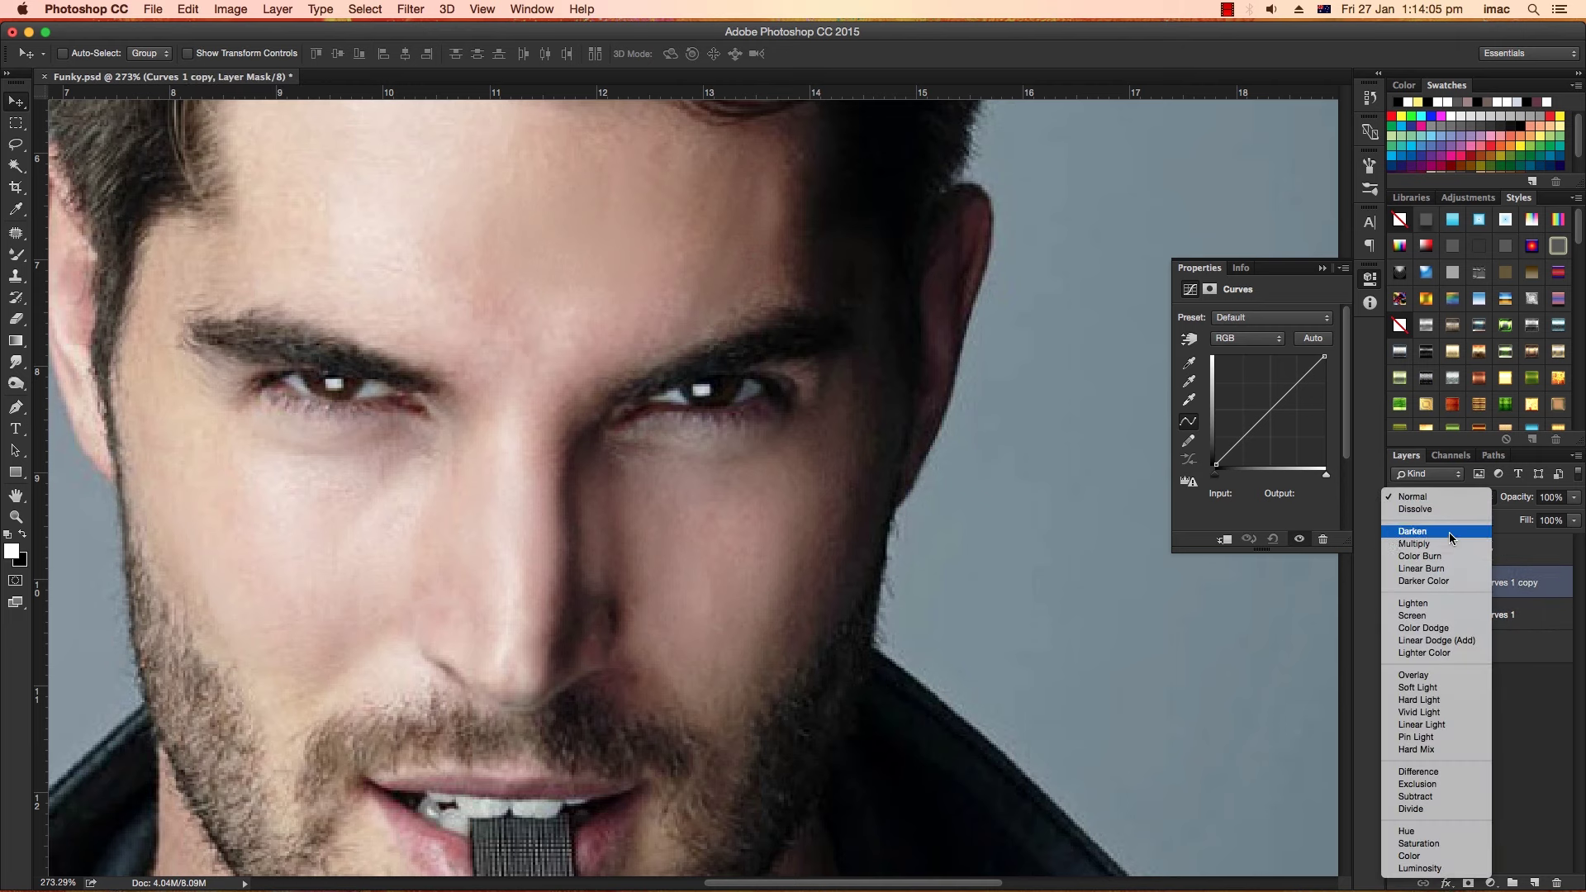
left_click(1499, 616)
double_click(1501, 615)
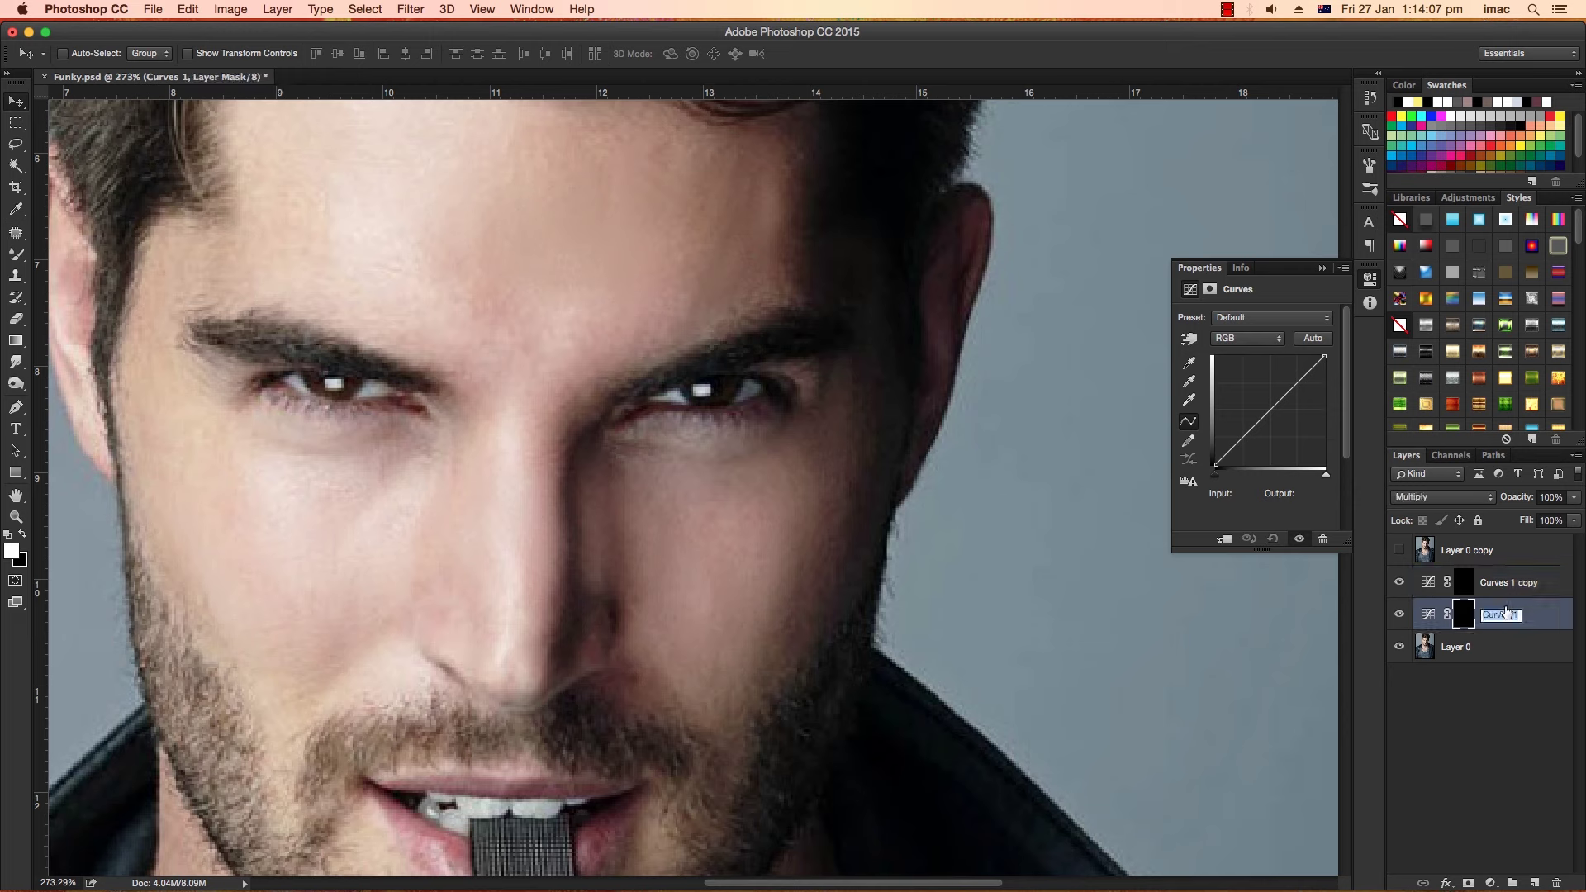
key("Return")
Select the regular Brush Tool at about 62 px.
left_click(20, 259)
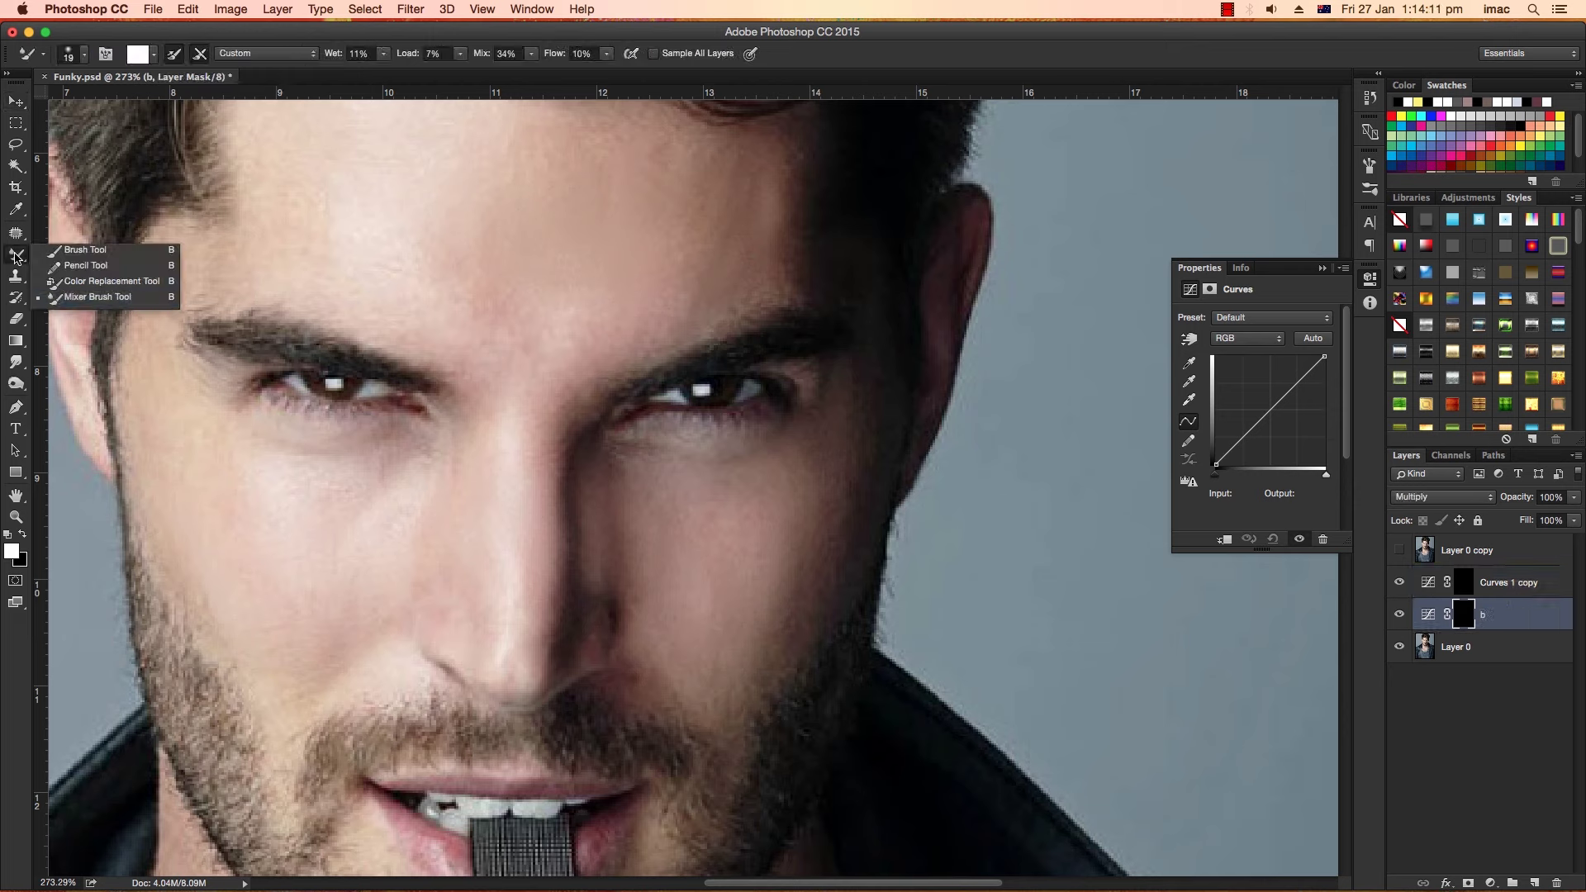
left_click(66, 257)
left_click_drag(596, 460, 263, 479)
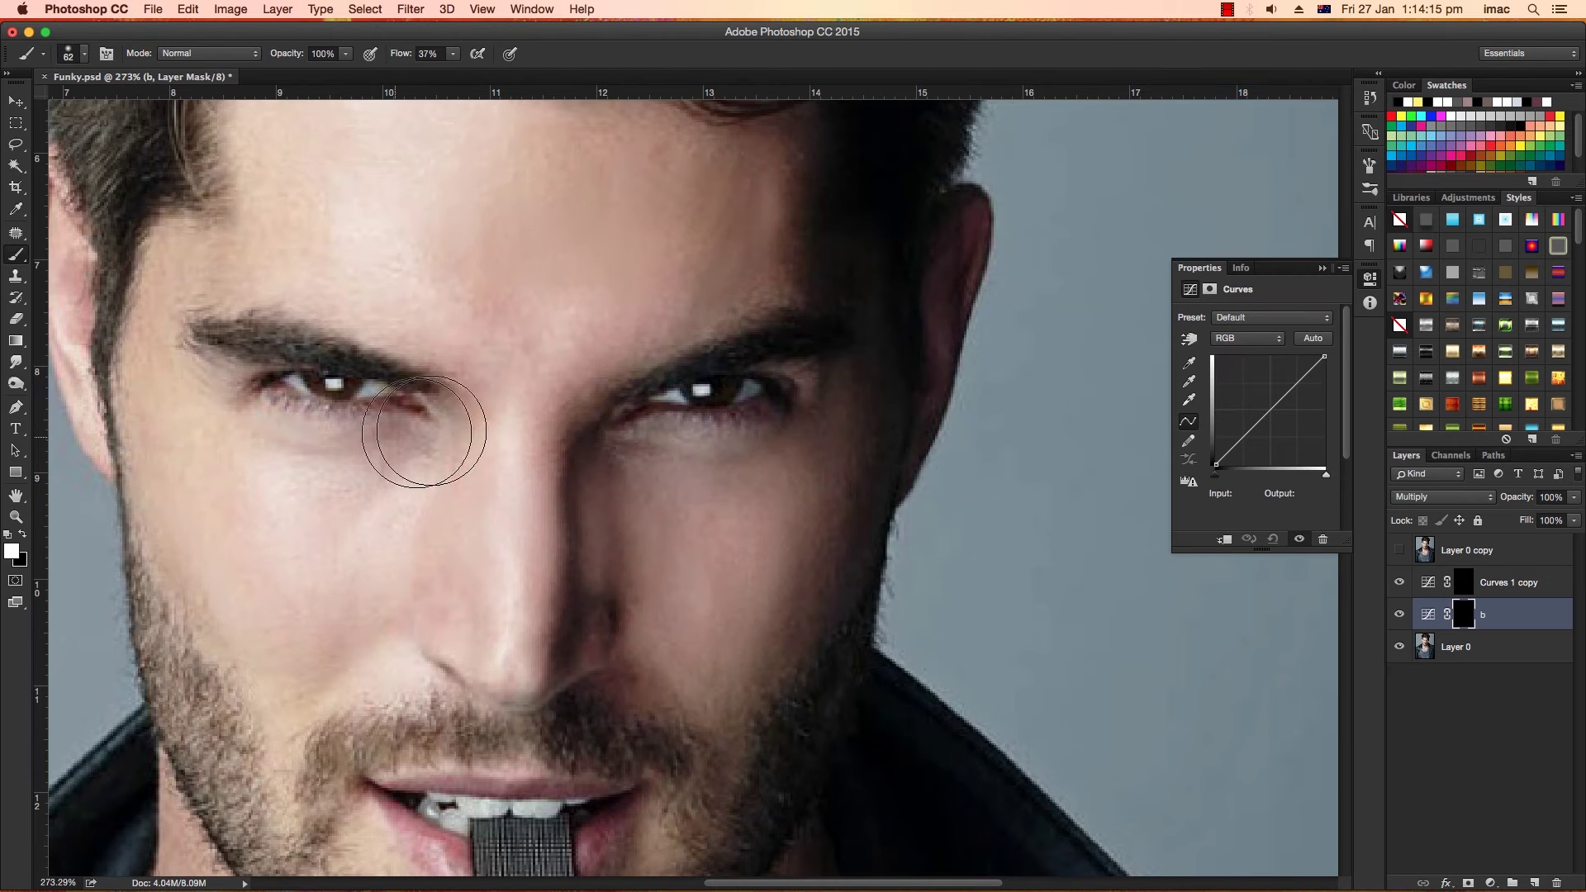
left_click_drag(480, 411, 507, 488)
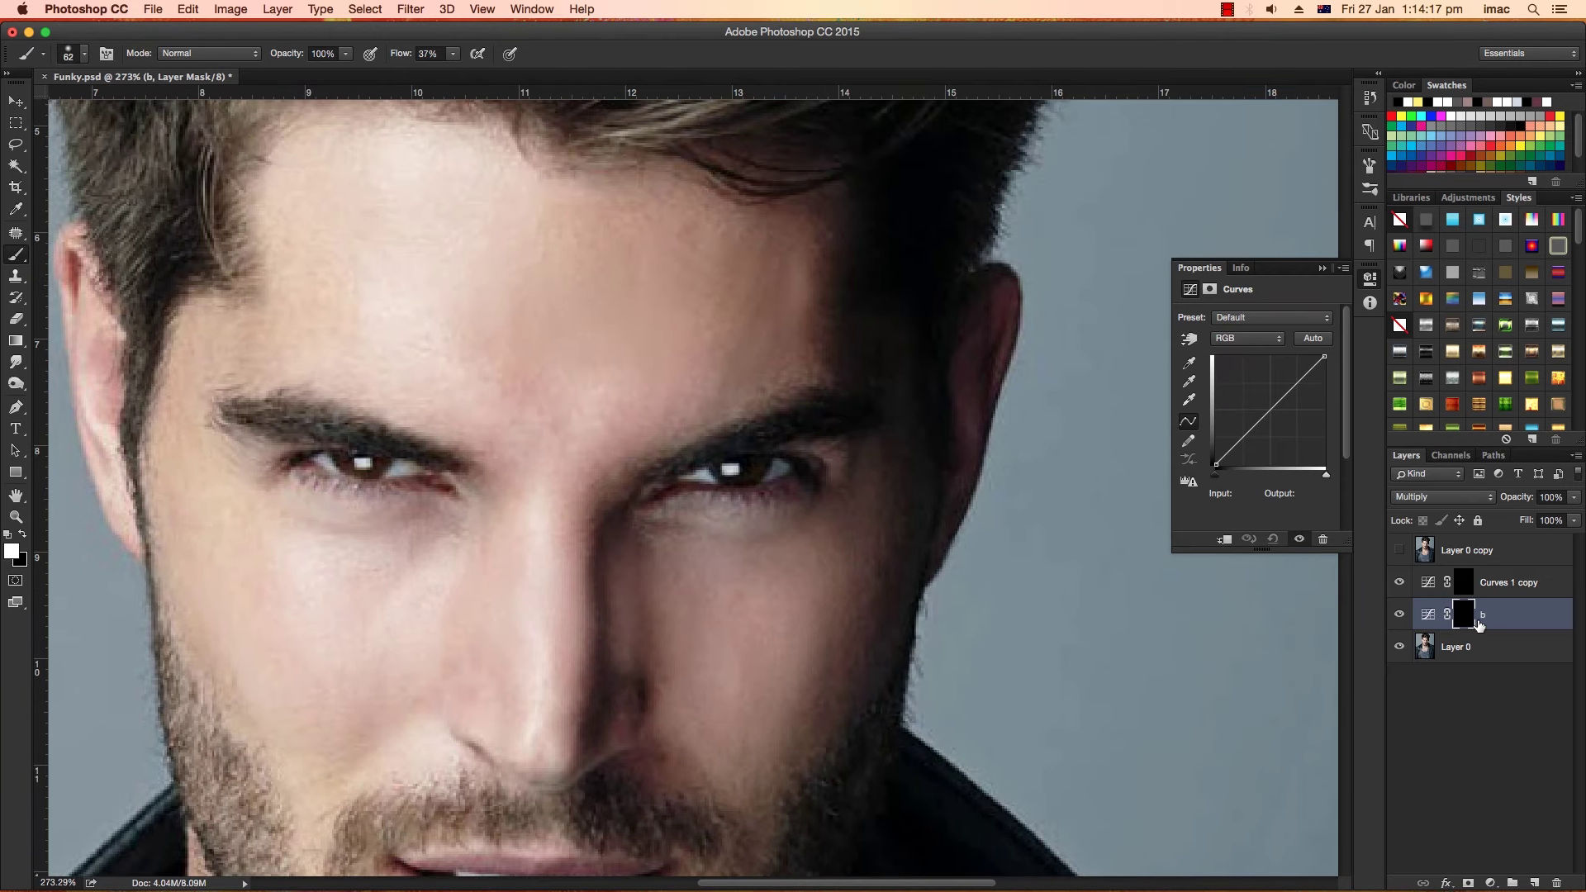
Rename the Multiply layer 'Dark' and the Screen layer 'Light'.
double_click(1487, 616)
type("k")
key("Return")
double_click(1525, 636)
key("Return")
double_click(1507, 583)
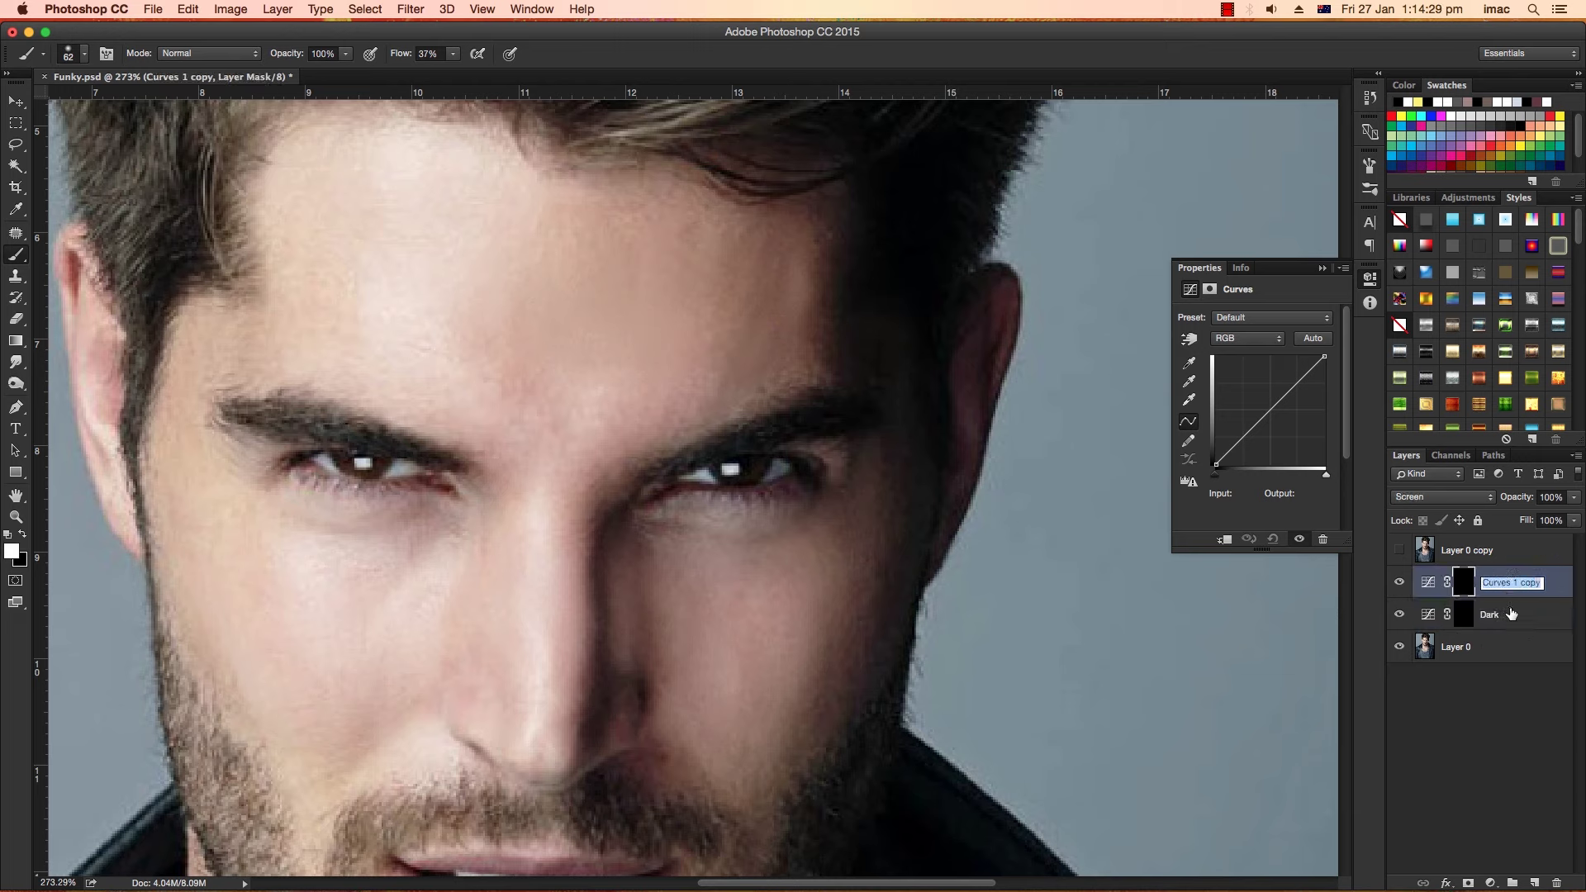
type("S")
key("Return")
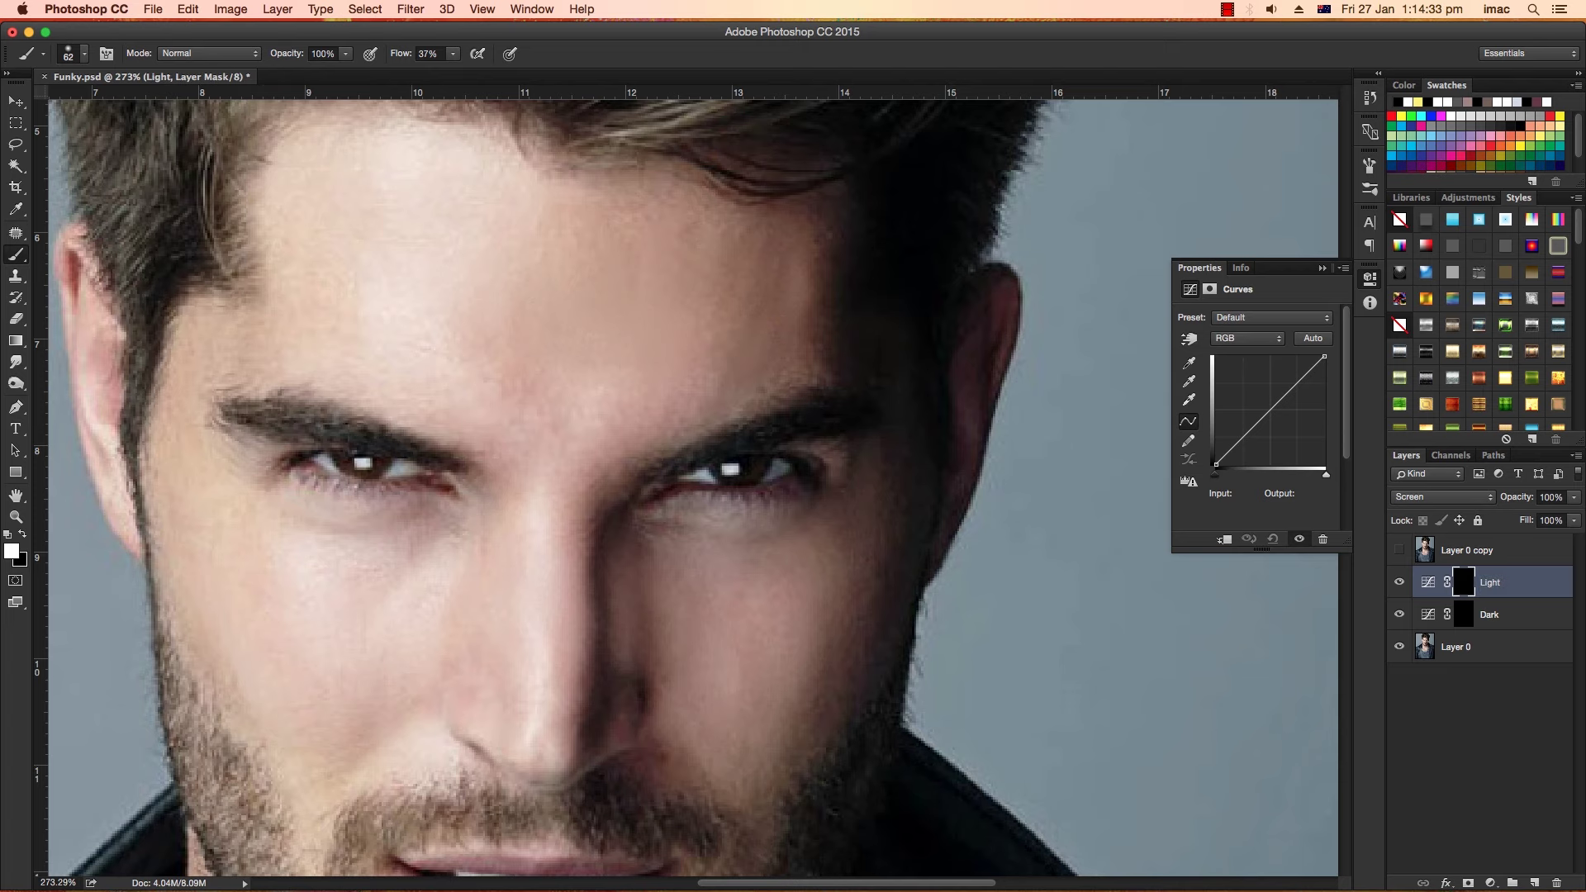
Undo the forehead brightening stroke and target the Dark layer's mask for painting.
left_click_drag(514, 370, 616, 492)
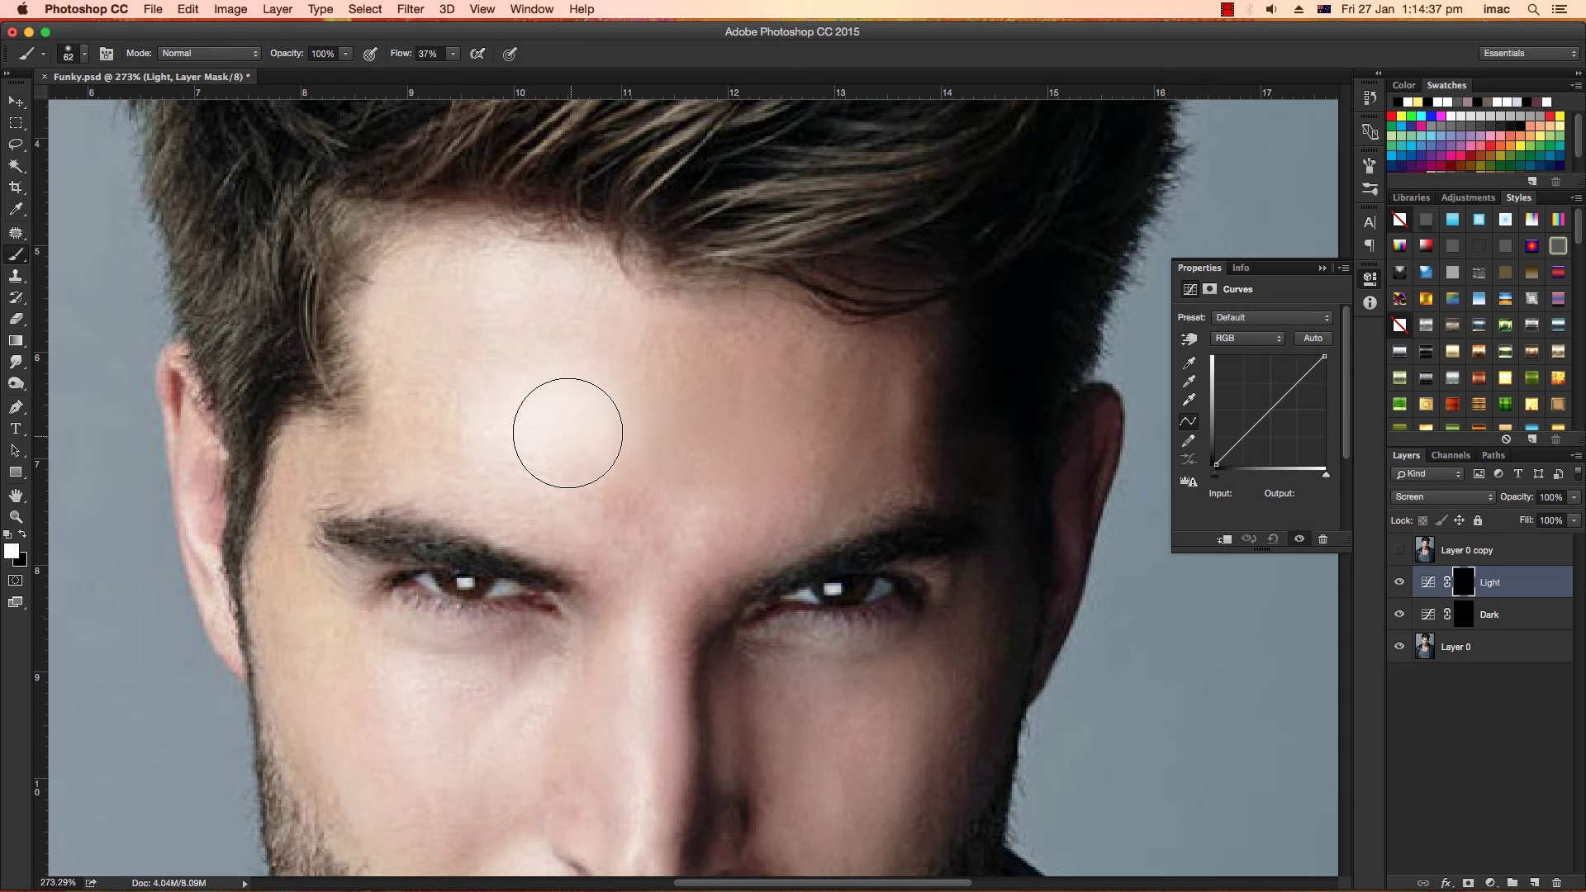
key("super+z")
left_click(1481, 616)
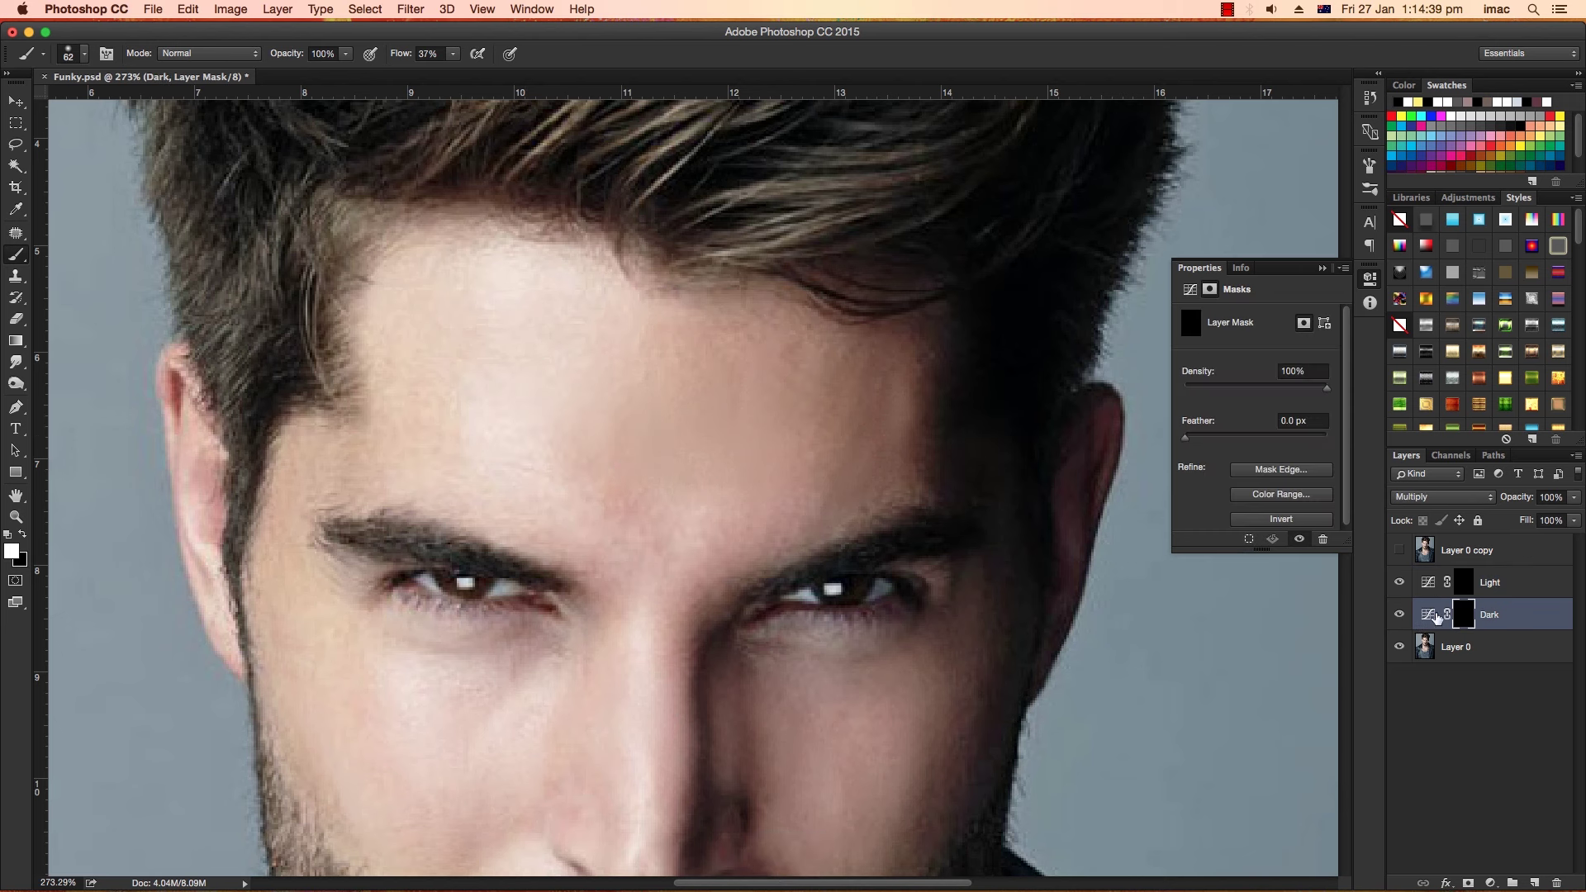
scroll(663, 311, "up", 10)
scroll(693, 581, "down", 1)
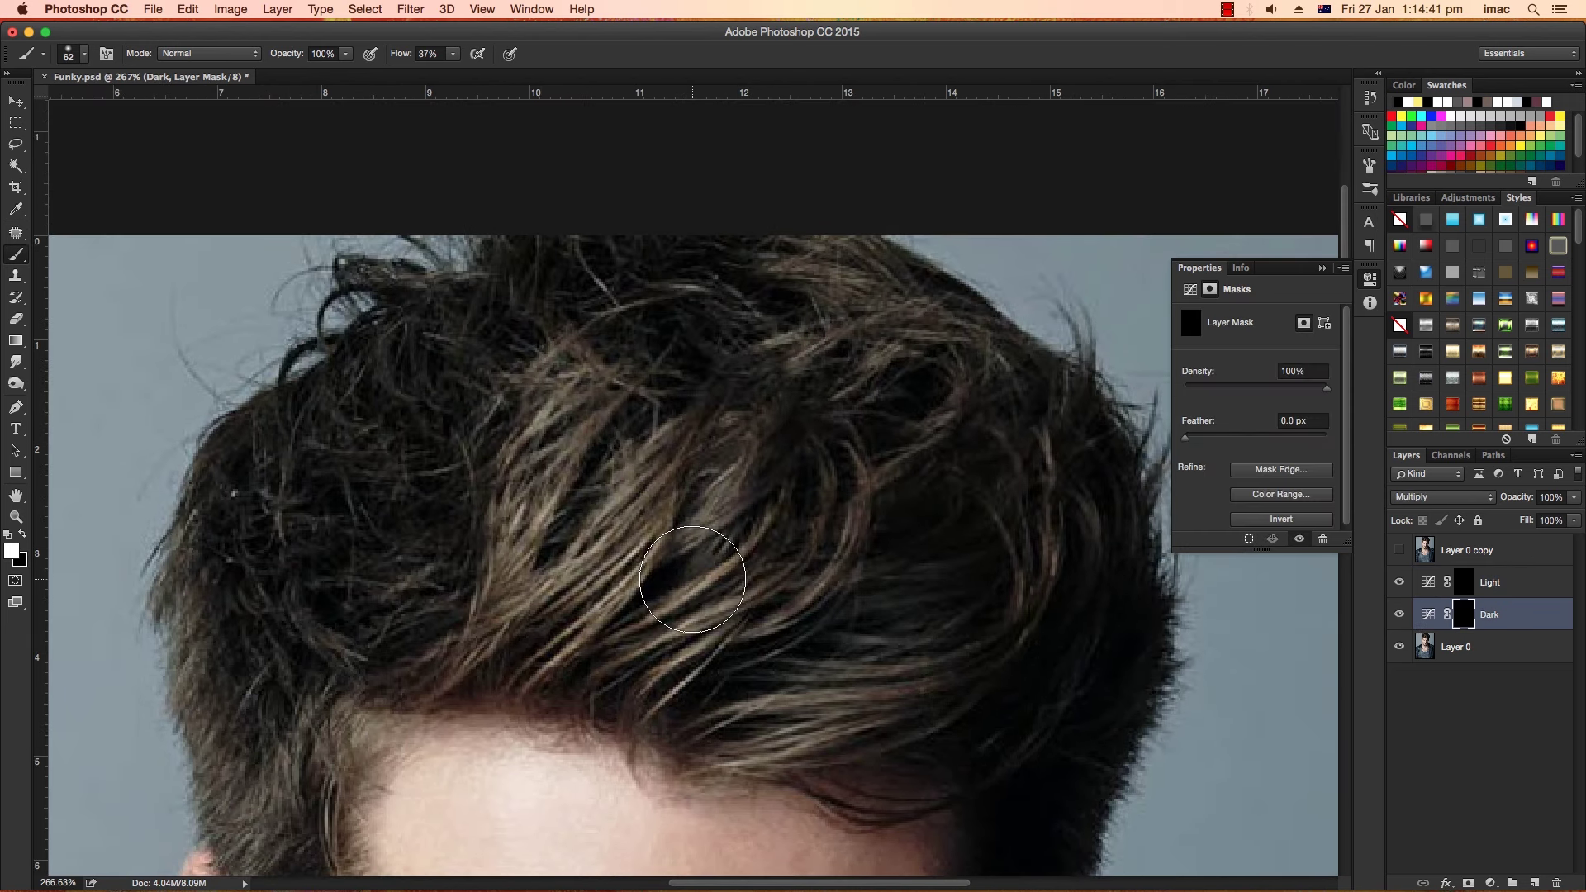
mouse_move(660, 540)
left_mouse_down()
mouse_move(755, 620)
mouse_move(489, 454)
mouse_move(401, 620)
left_mouse_up()
key("super+z")
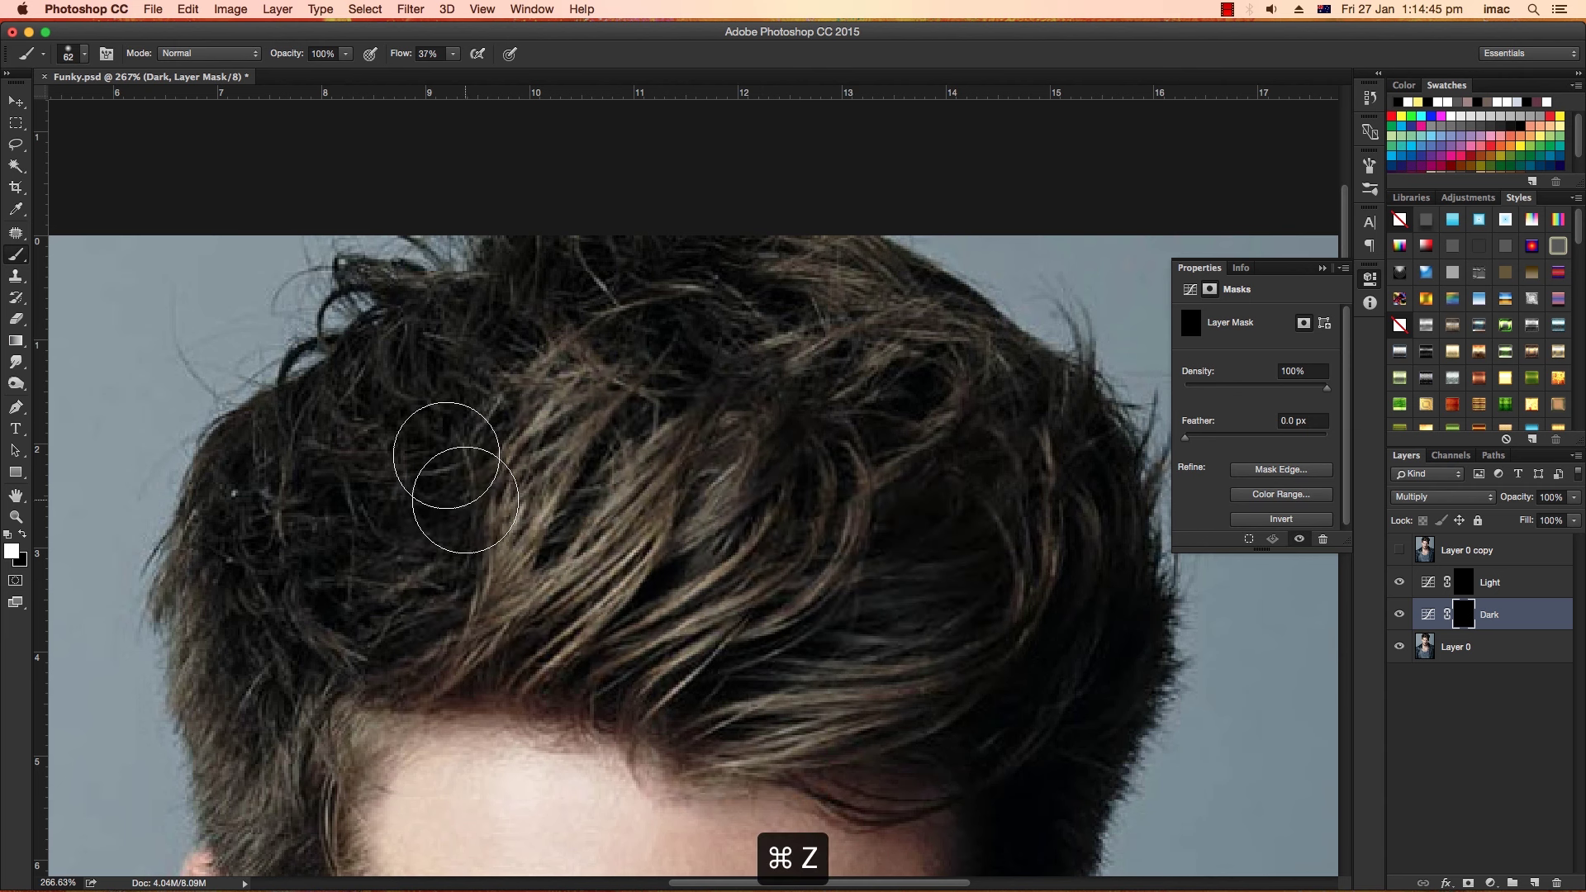
Set the brush opacity and flow to 20%.
left_click(322, 53)
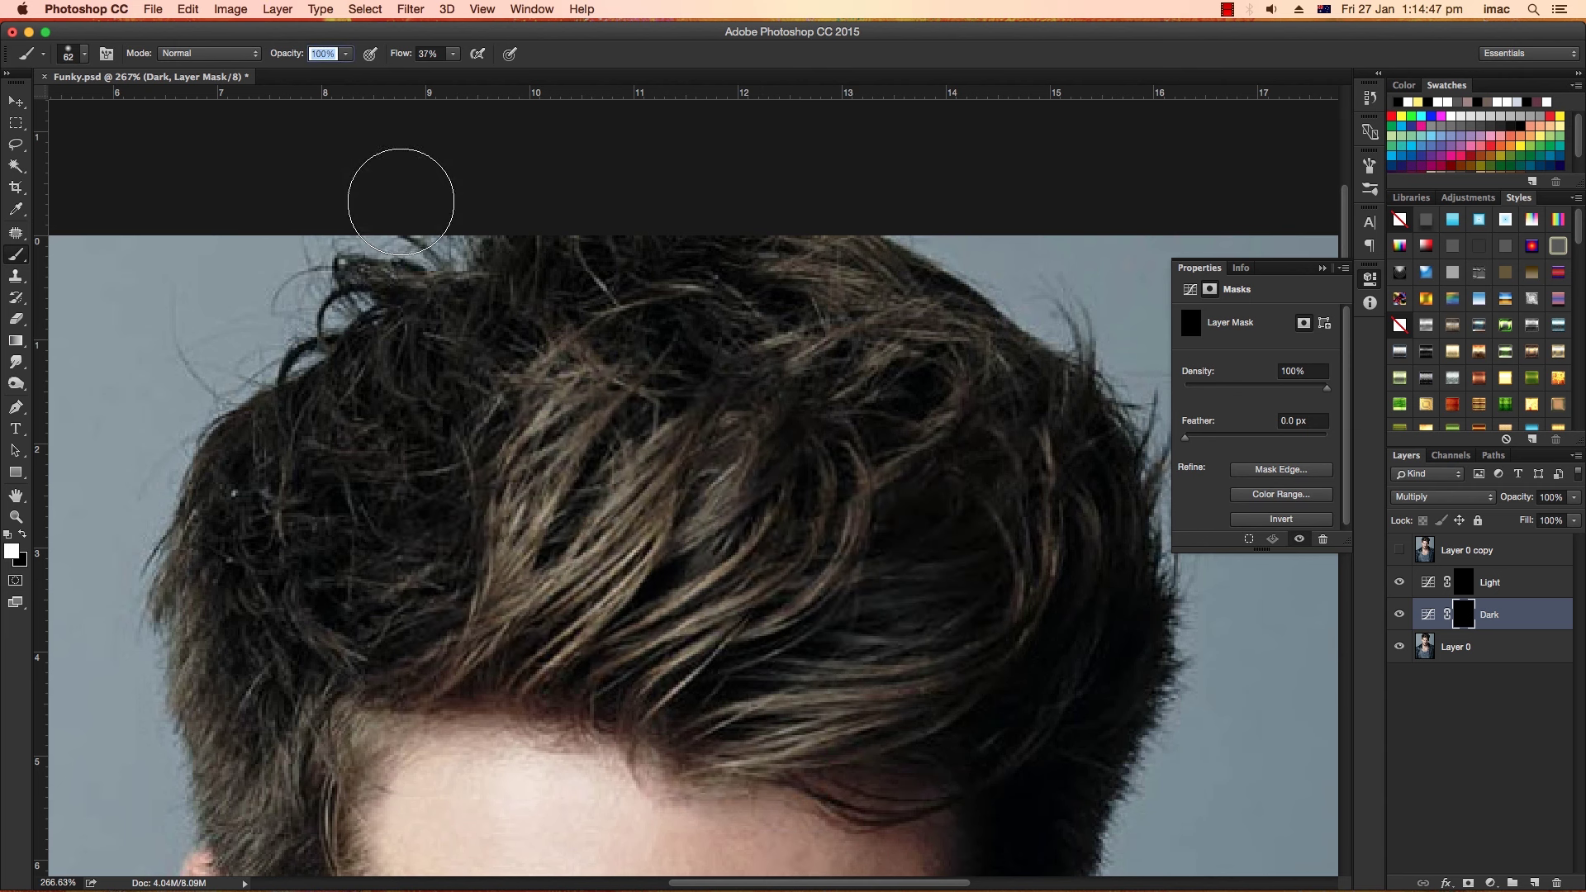
type("20")
left_click(431, 55)
type("2")
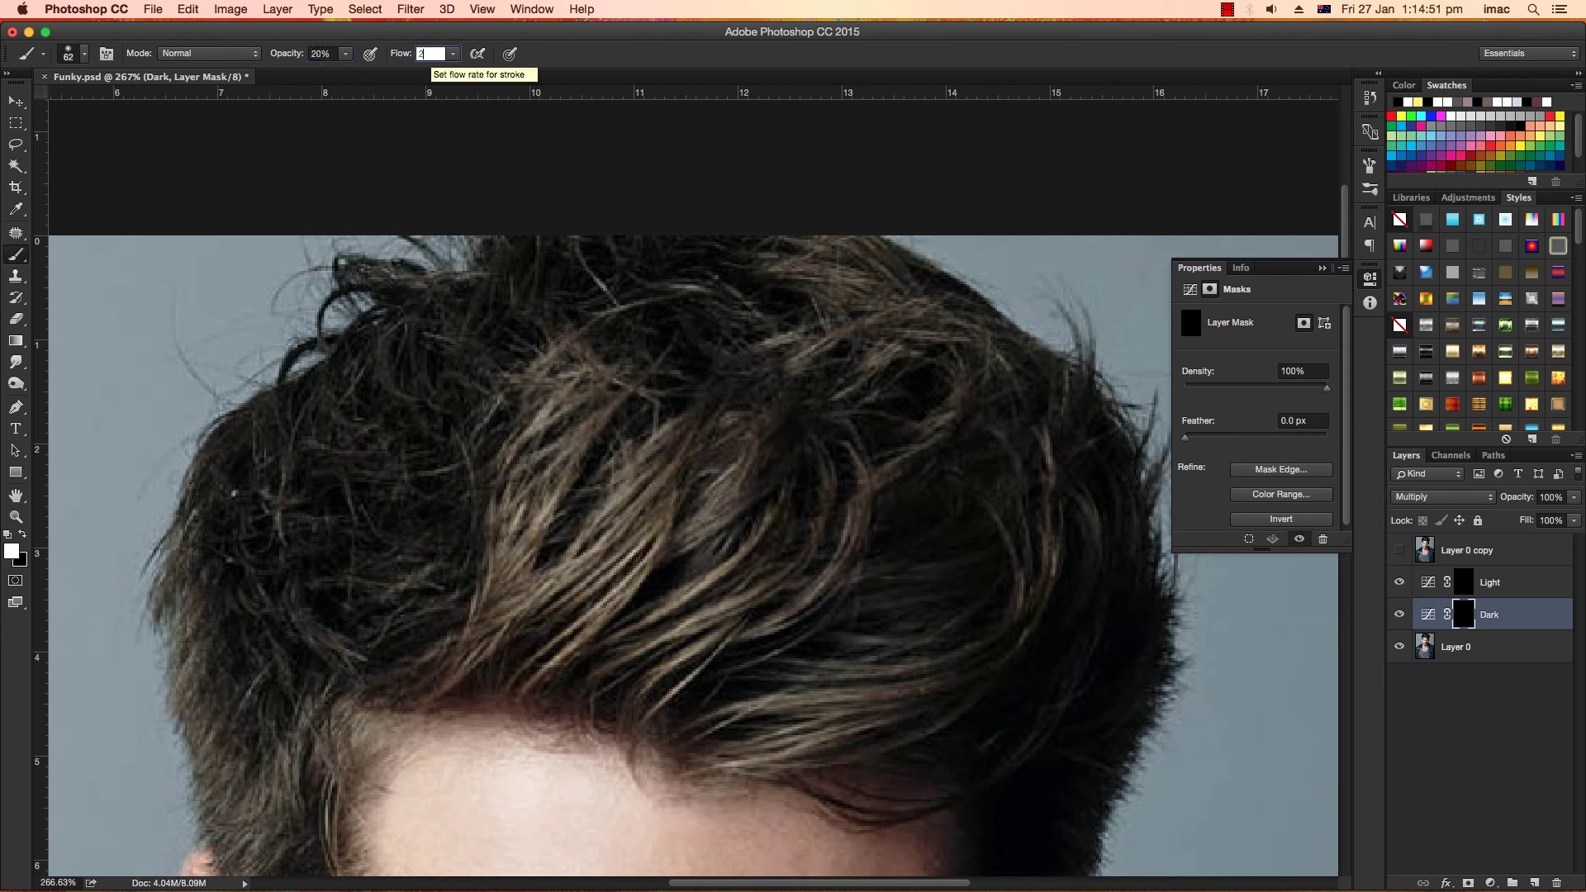
type("0")
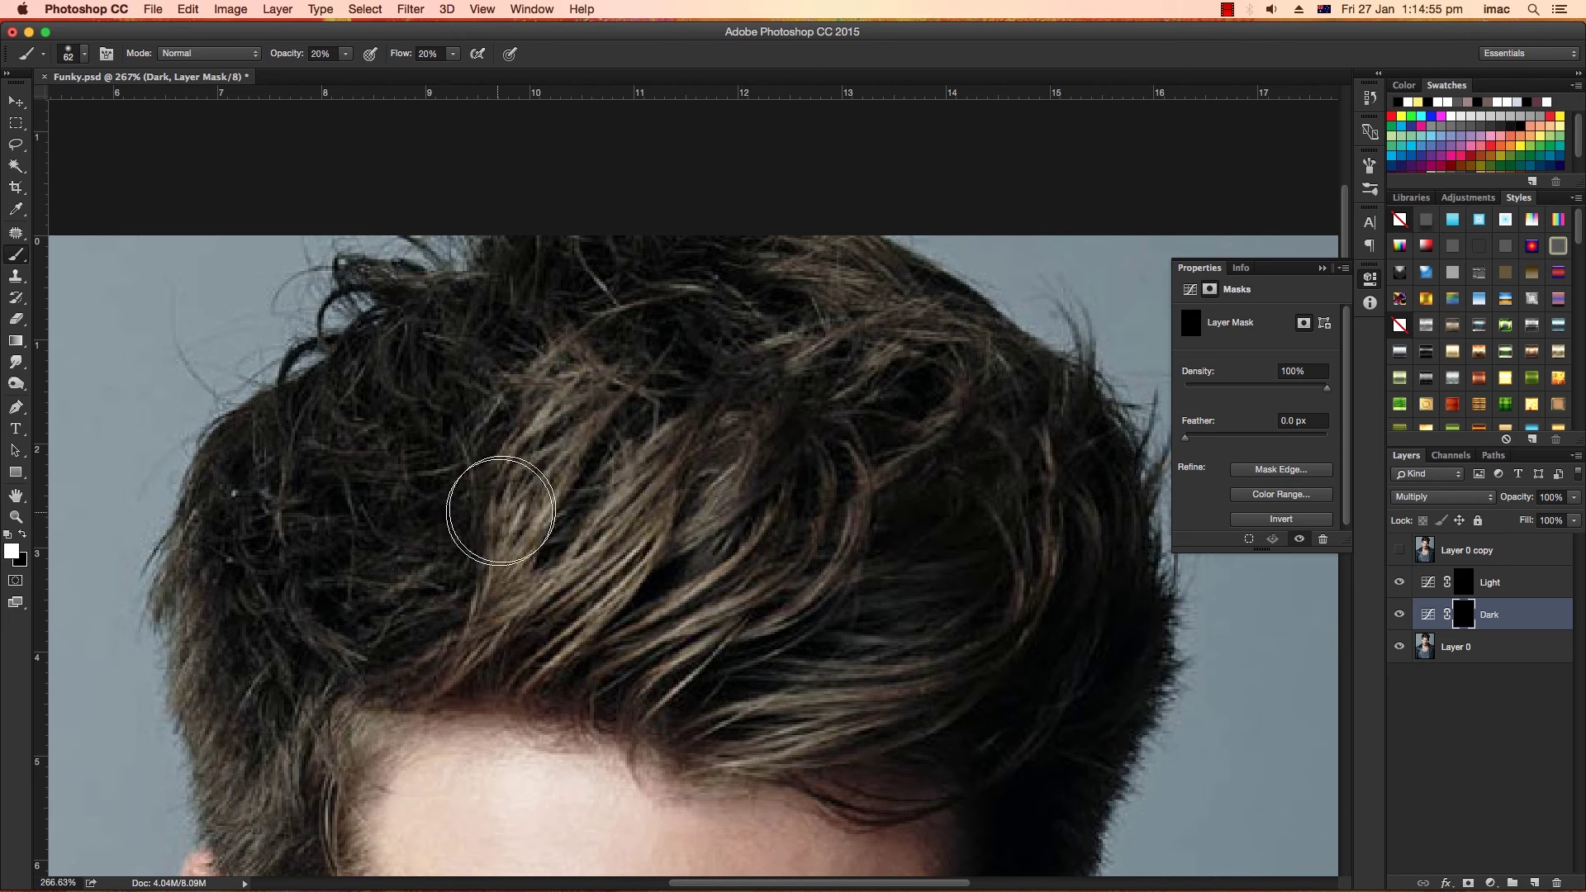
Paint the Dark mask along the left edge and top of the hair.
mouse_move(300, 570)
left_mouse_down()
mouse_move(311, 602)
mouse_move(255, 531)
mouse_move(227, 616)
mouse_move(207, 620)
left_mouse_up()
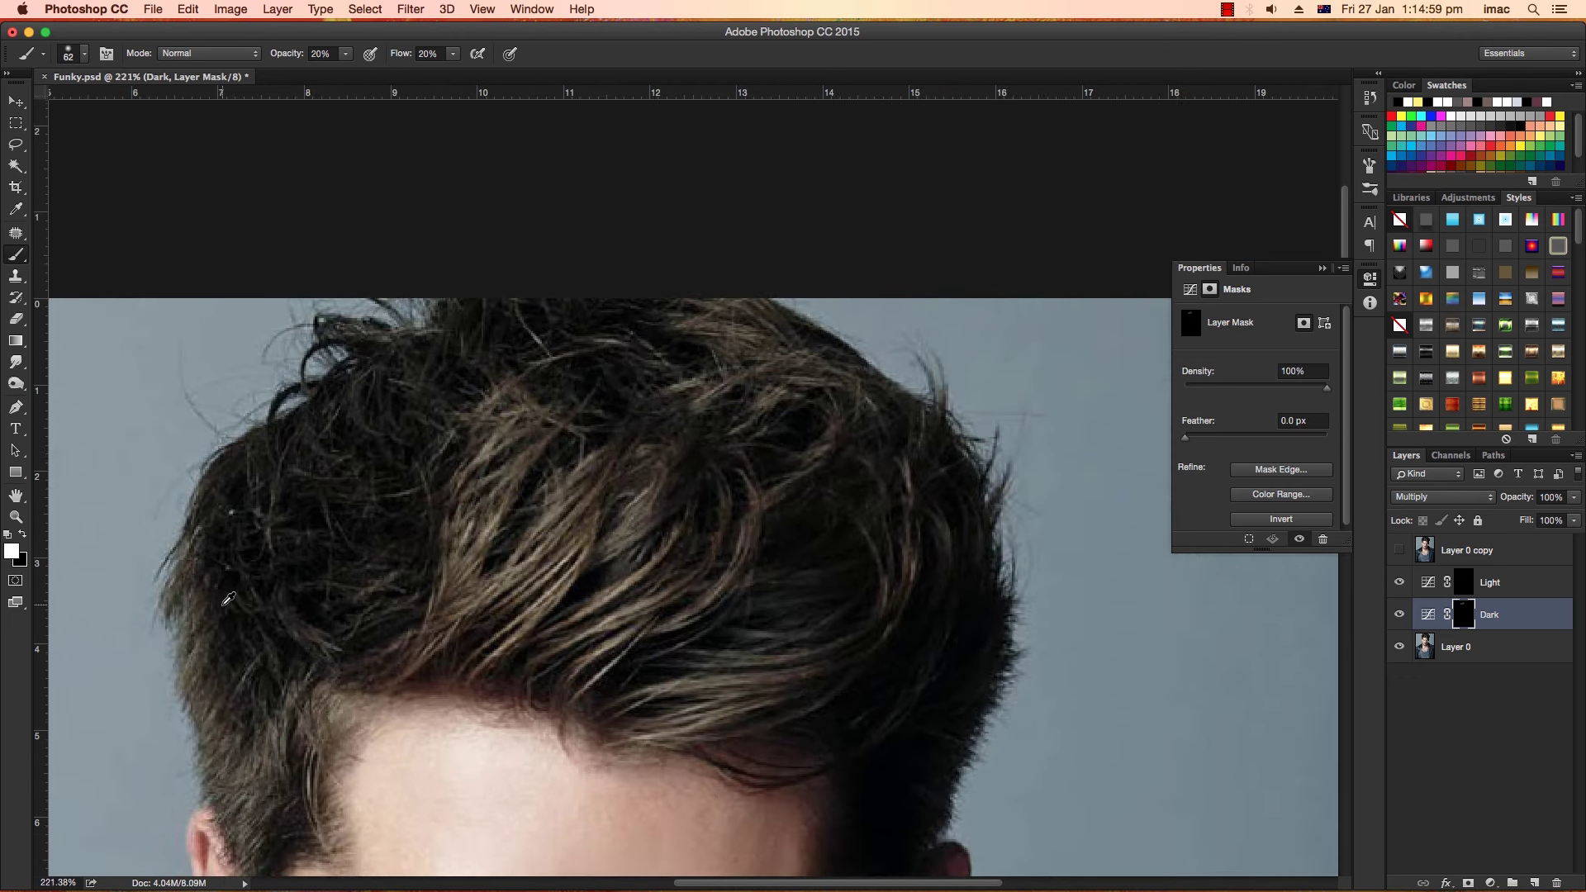
scroll(214, 615, "down", 2)
scroll(248, 570, "down", 2)
mouse_move(275, 518)
left_mouse_down()
mouse_move(265, 619)
mouse_move(276, 567)
mouse_move(283, 690)
left_mouse_up()
mouse_move(496, 353)
left_mouse_down()
mouse_move(425, 283)
mouse_move(283, 443)
mouse_move(296, 422)
mouse_move(608, 325)
mouse_move(672, 371)
mouse_move(764, 296)
mouse_move(763, 518)
mouse_move(885, 630)
mouse_move(872, 737)
mouse_move(906, 662)
mouse_move(673, 640)
mouse_move(805, 536)
mouse_move(630, 566)
mouse_move(592, 397)
mouse_move(548, 448)
mouse_move(435, 524)
mouse_move(529, 347)
mouse_move(464, 512)
mouse_move(478, 524)
mouse_move(586, 426)
mouse_move(587, 460)
mouse_move(640, 514)
mouse_move(565, 602)
mouse_move(630, 570)
mouse_move(853, 553)
mouse_move(620, 602)
mouse_move(665, 609)
mouse_move(850, 492)
mouse_move(757, 604)
mouse_move(609, 556)
mouse_move(584, 577)
mouse_move(832, 592)
mouse_move(889, 458)
mouse_move(878, 520)
mouse_move(885, 453)
mouse_move(769, 383)
mouse_move(732, 276)
mouse_move(803, 319)
mouse_move(772, 567)
left_mouse_up()
Compare the hair with the Dark layer on and off, zoom in, and shrink the brush.
scroll(764, 547, "down", 3)
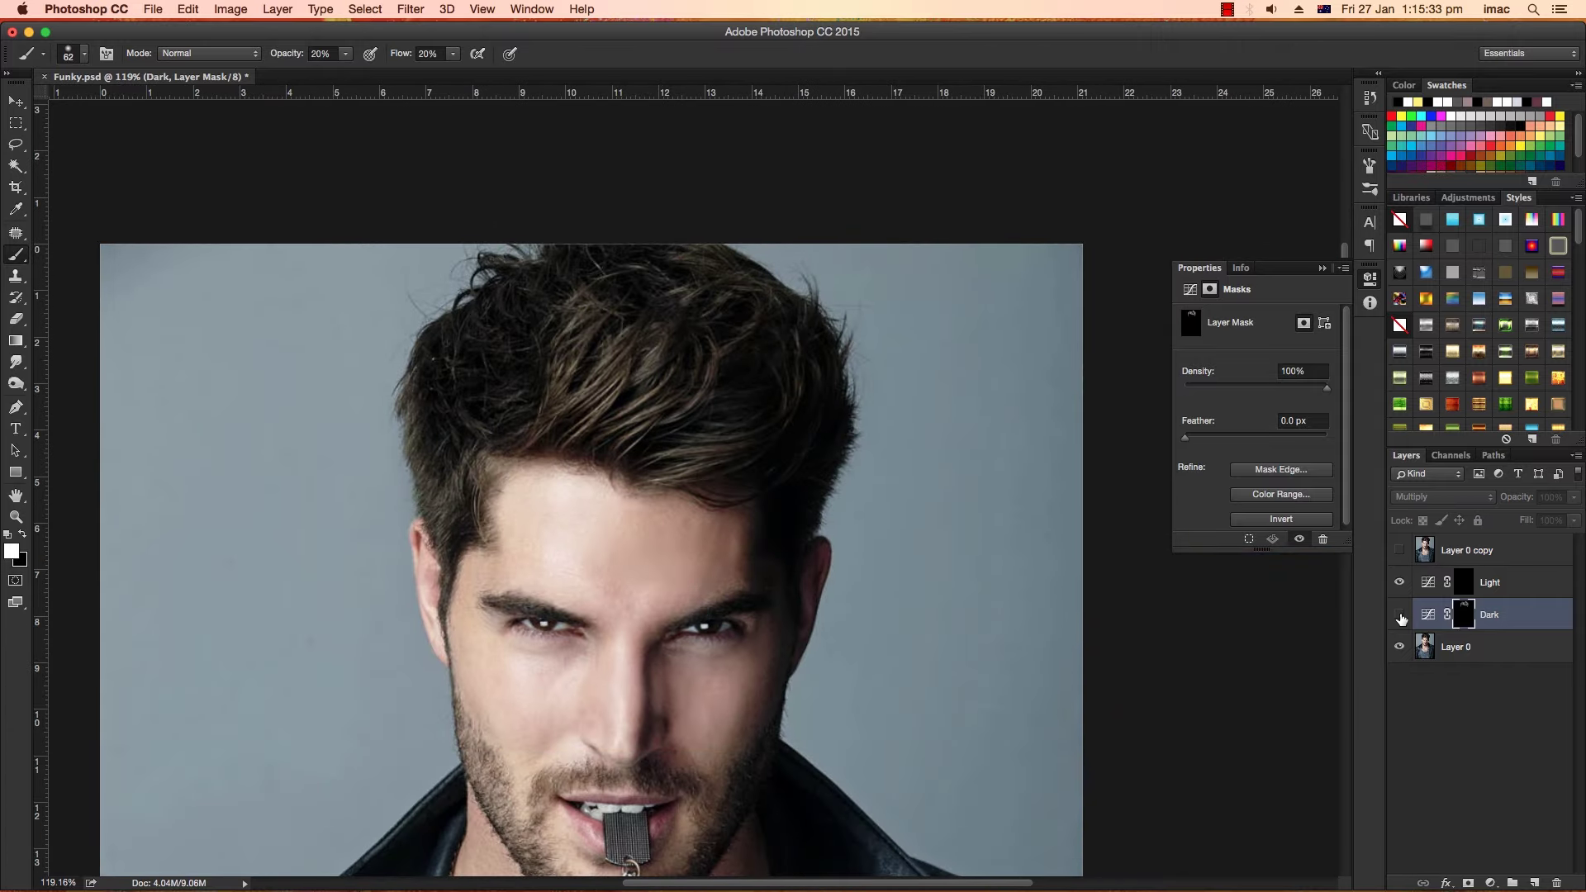
left_click(1399, 614)
left_click(1399, 614)
left_click(1398, 613)
scroll(819, 629, "up", 3)
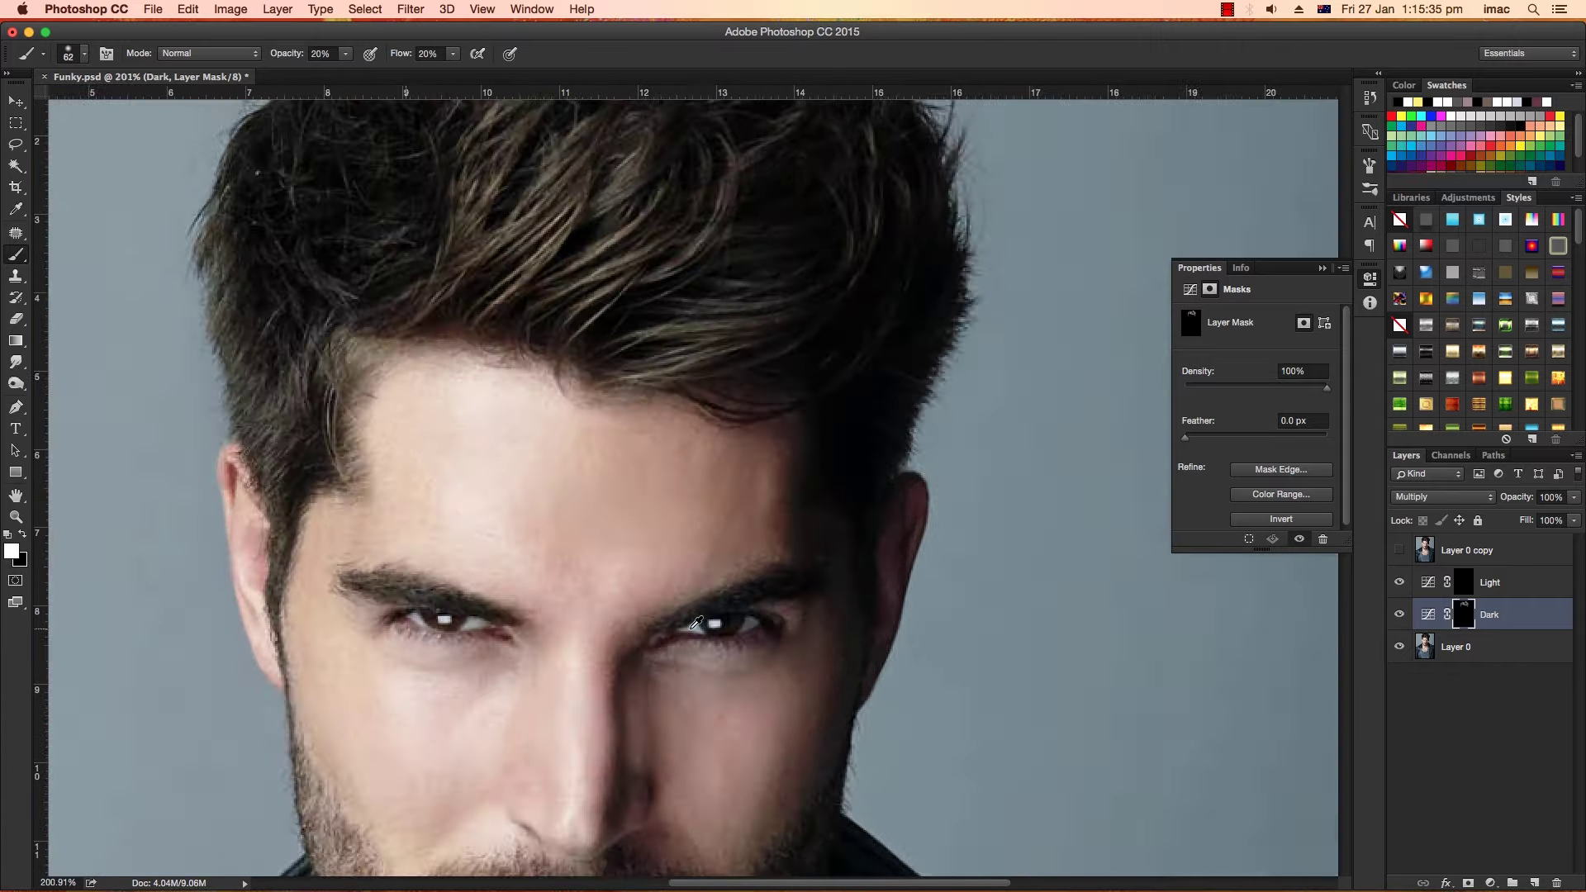
scroll(819, 629, "up", 3)
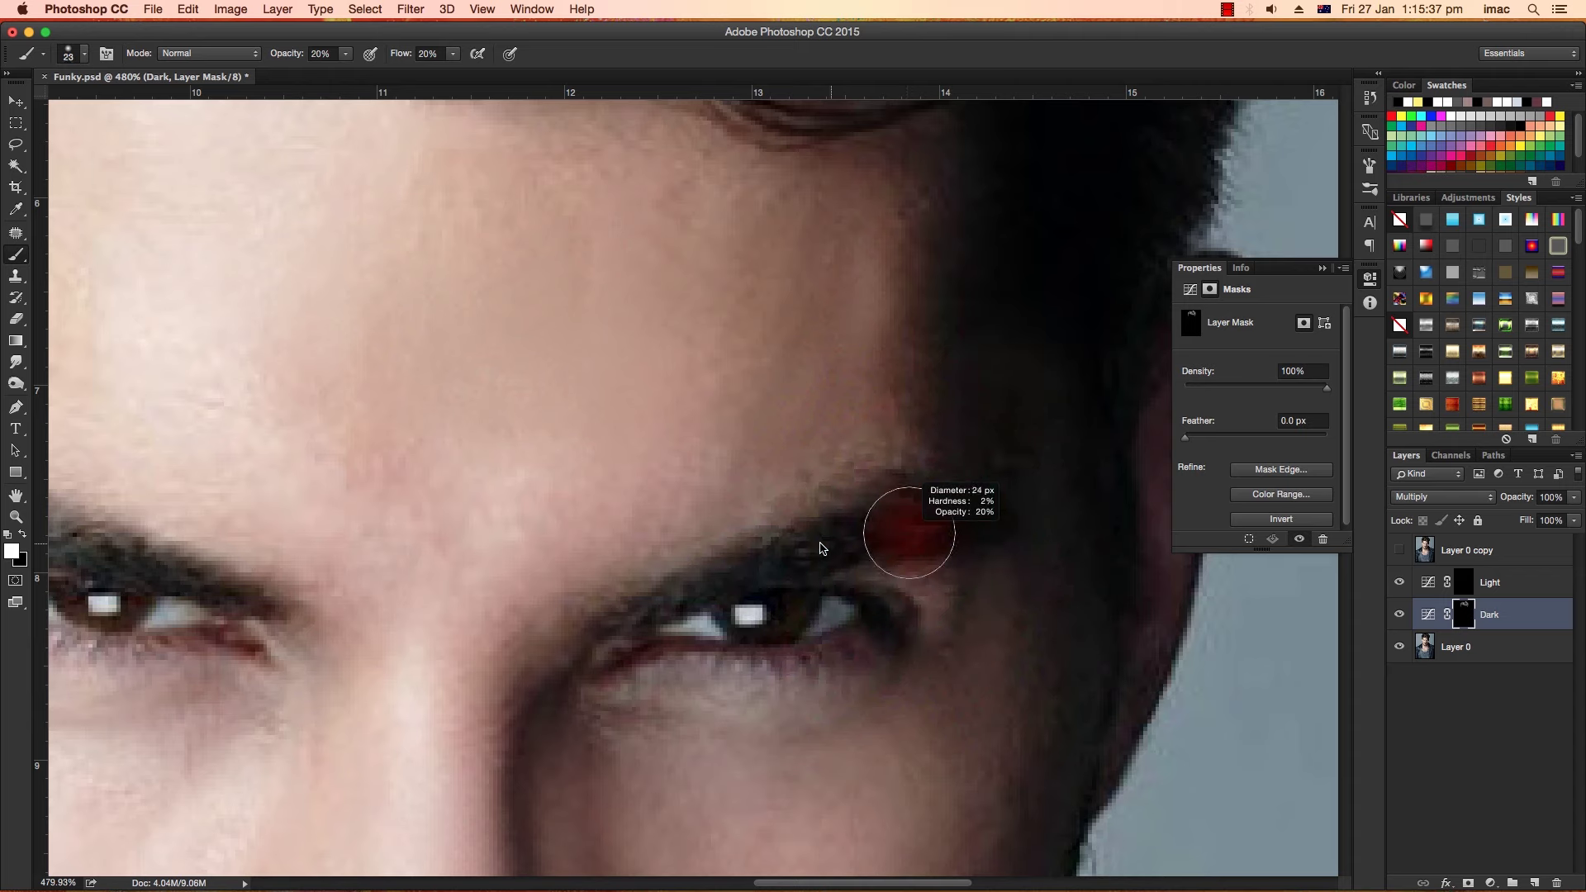
left_click_drag(890, 542, 807, 542)
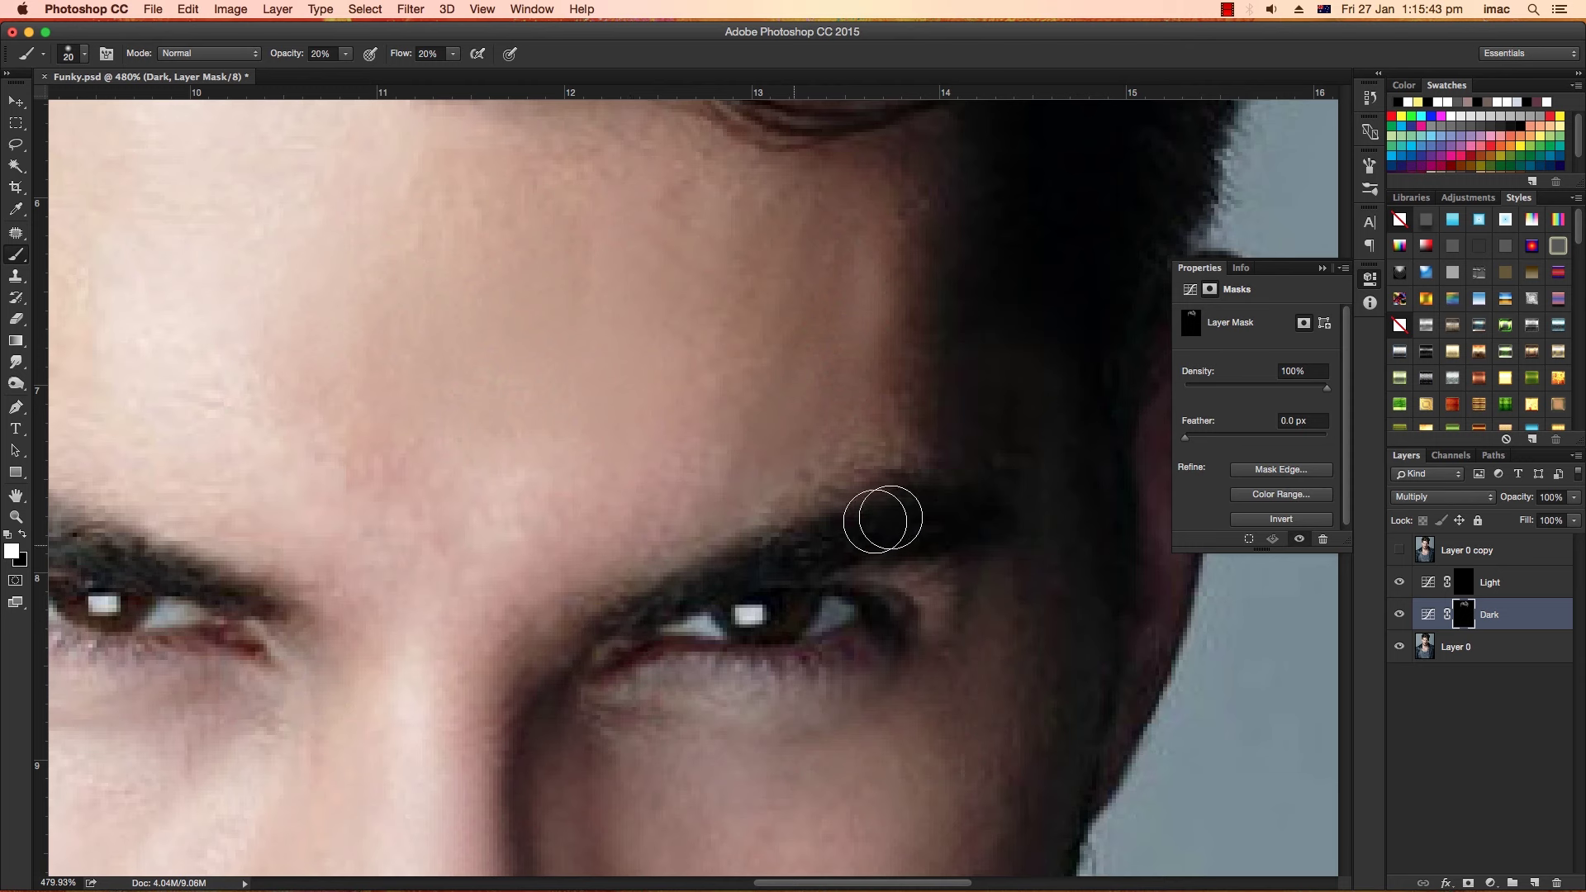
scroll(963, 527, "left", 10)
scroll(767, 572, "left", 2)
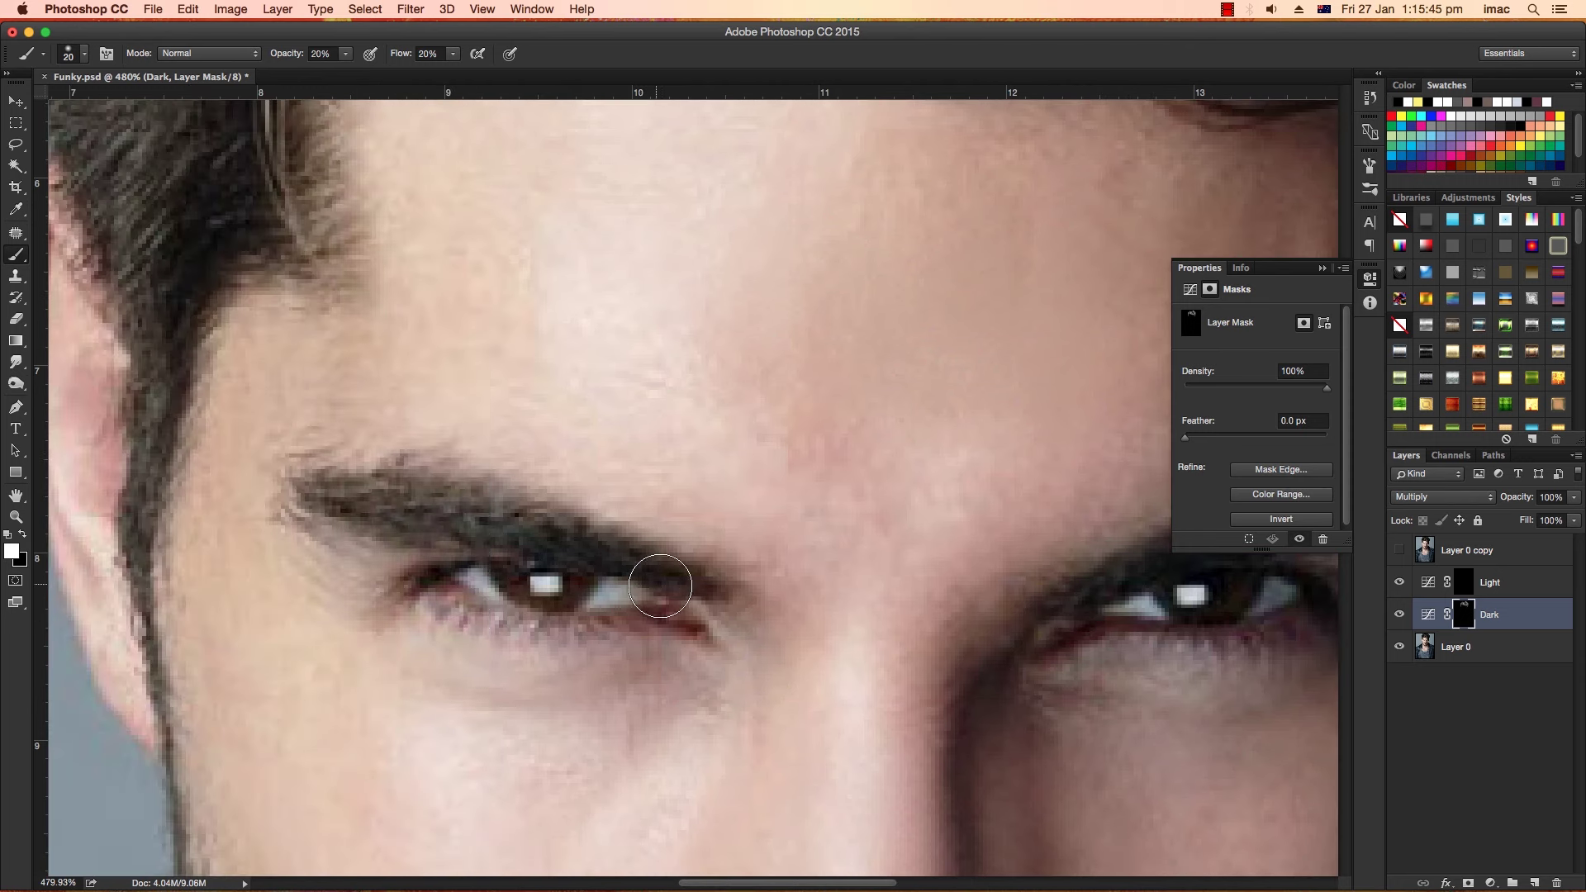
Darken the left eyebrow, left lower lash line and both irises on the Dark mask.
mouse_move(652, 567)
left_mouse_down()
mouse_move(317, 486)
mouse_move(502, 531)
mouse_move(338, 519)
mouse_move(429, 506)
mouse_move(641, 559)
mouse_move(556, 548)
mouse_move(473, 571)
mouse_move(529, 579)
left_mouse_up()
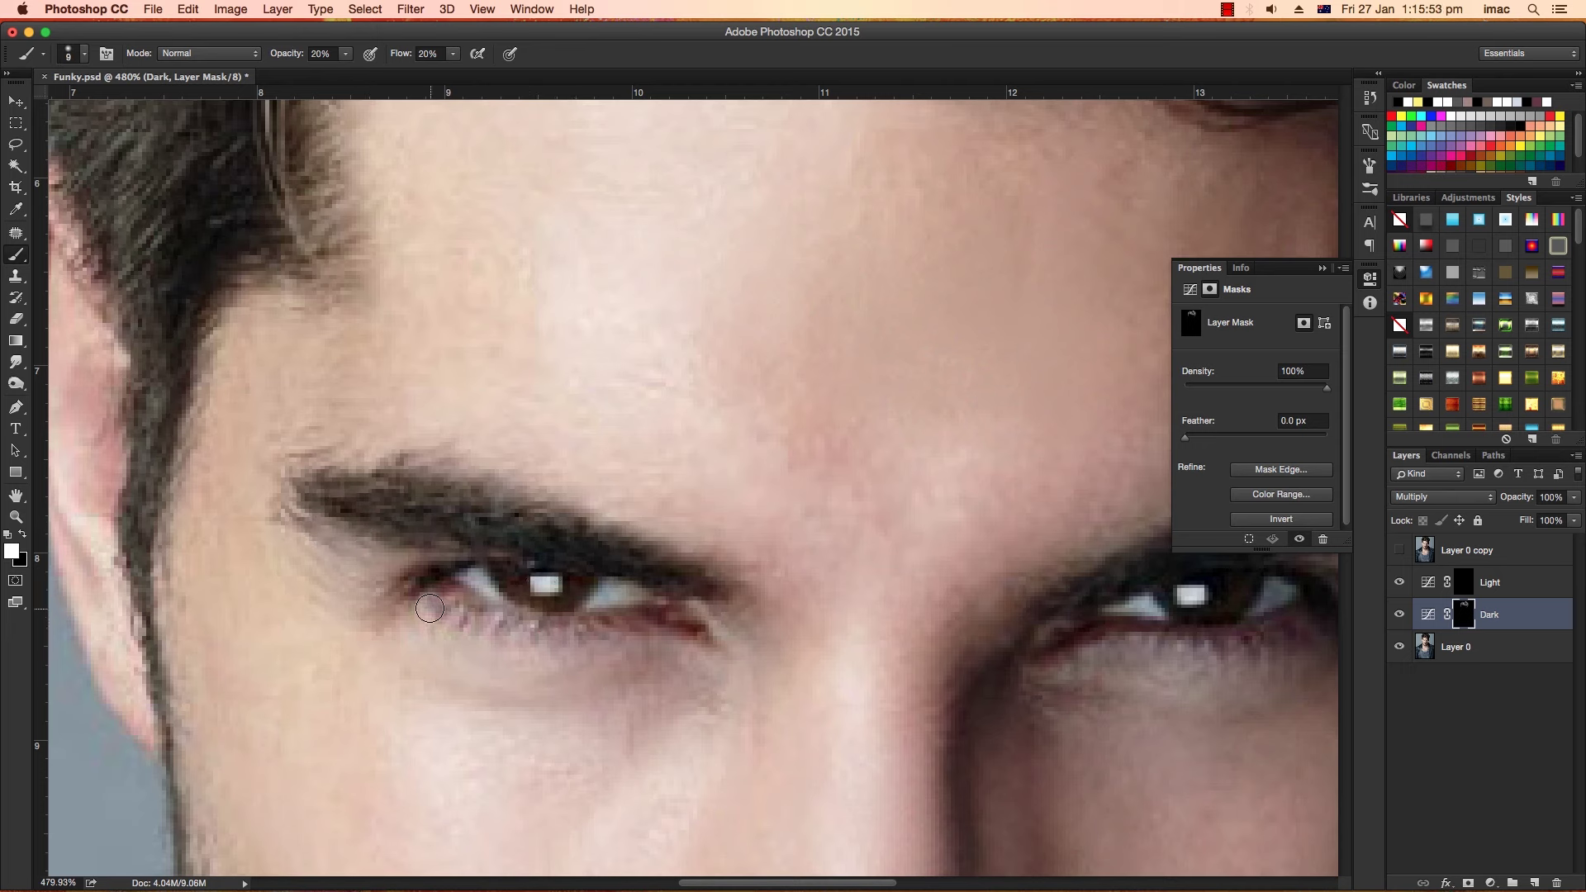
mouse_move(621, 638)
left_mouse_down()
mouse_move(679, 625)
mouse_move(509, 635)
left_mouse_up()
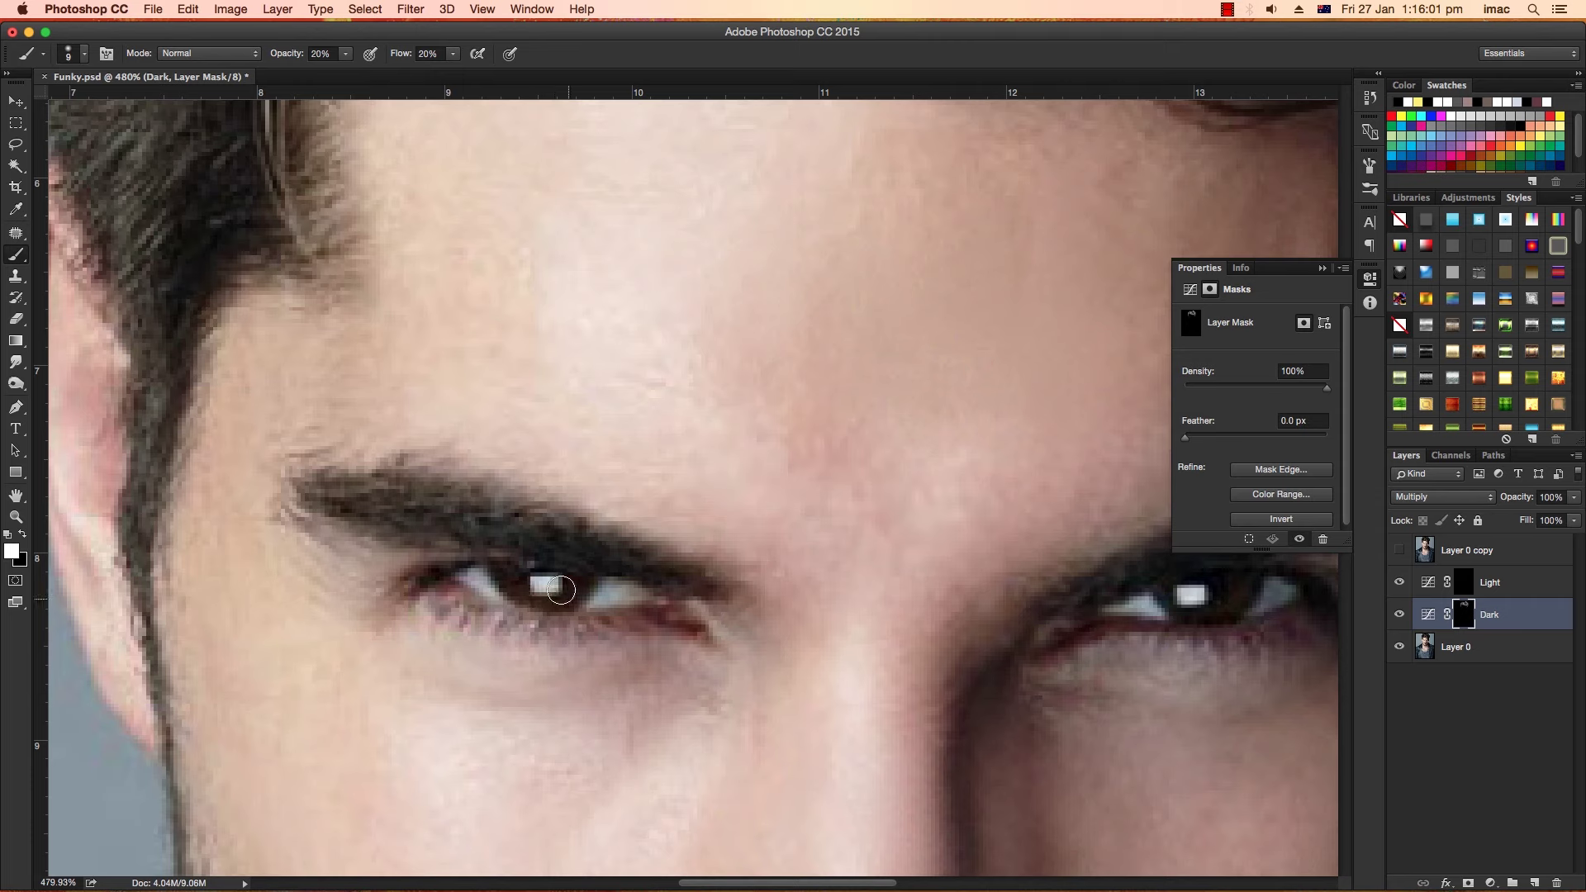
left_click_drag(561, 589, 534, 592)
scroll(749, 647, "right", 10)
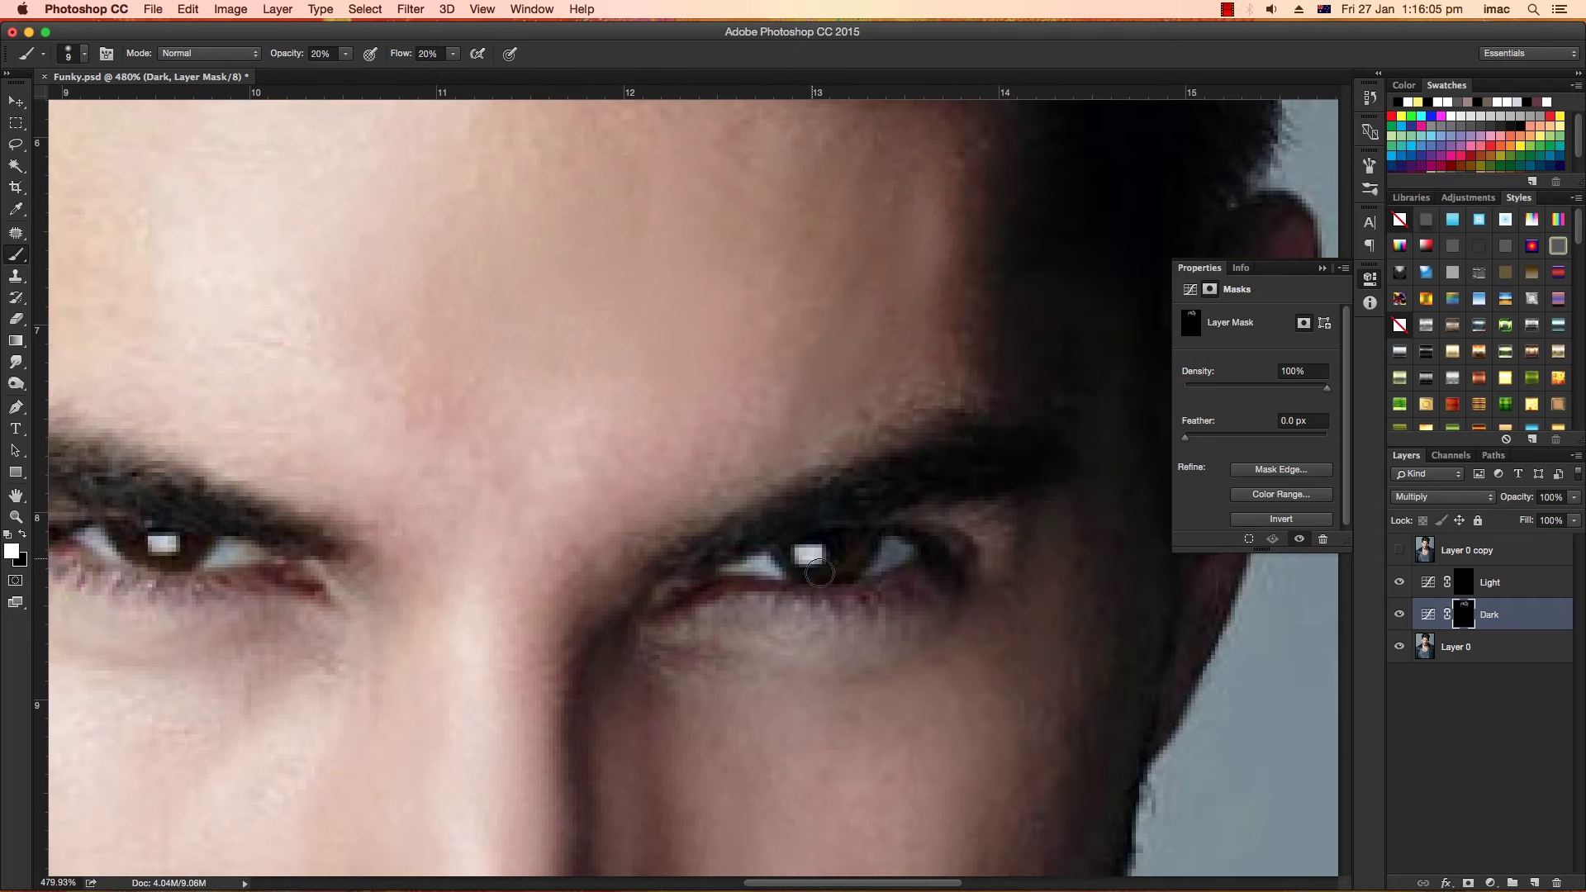
mouse_move(820, 572)
left_mouse_down()
mouse_move(873, 541)
mouse_move(837, 570)
mouse_move(847, 545)
mouse_move(854, 559)
left_mouse_up()
scroll(843, 568, "down", 3)
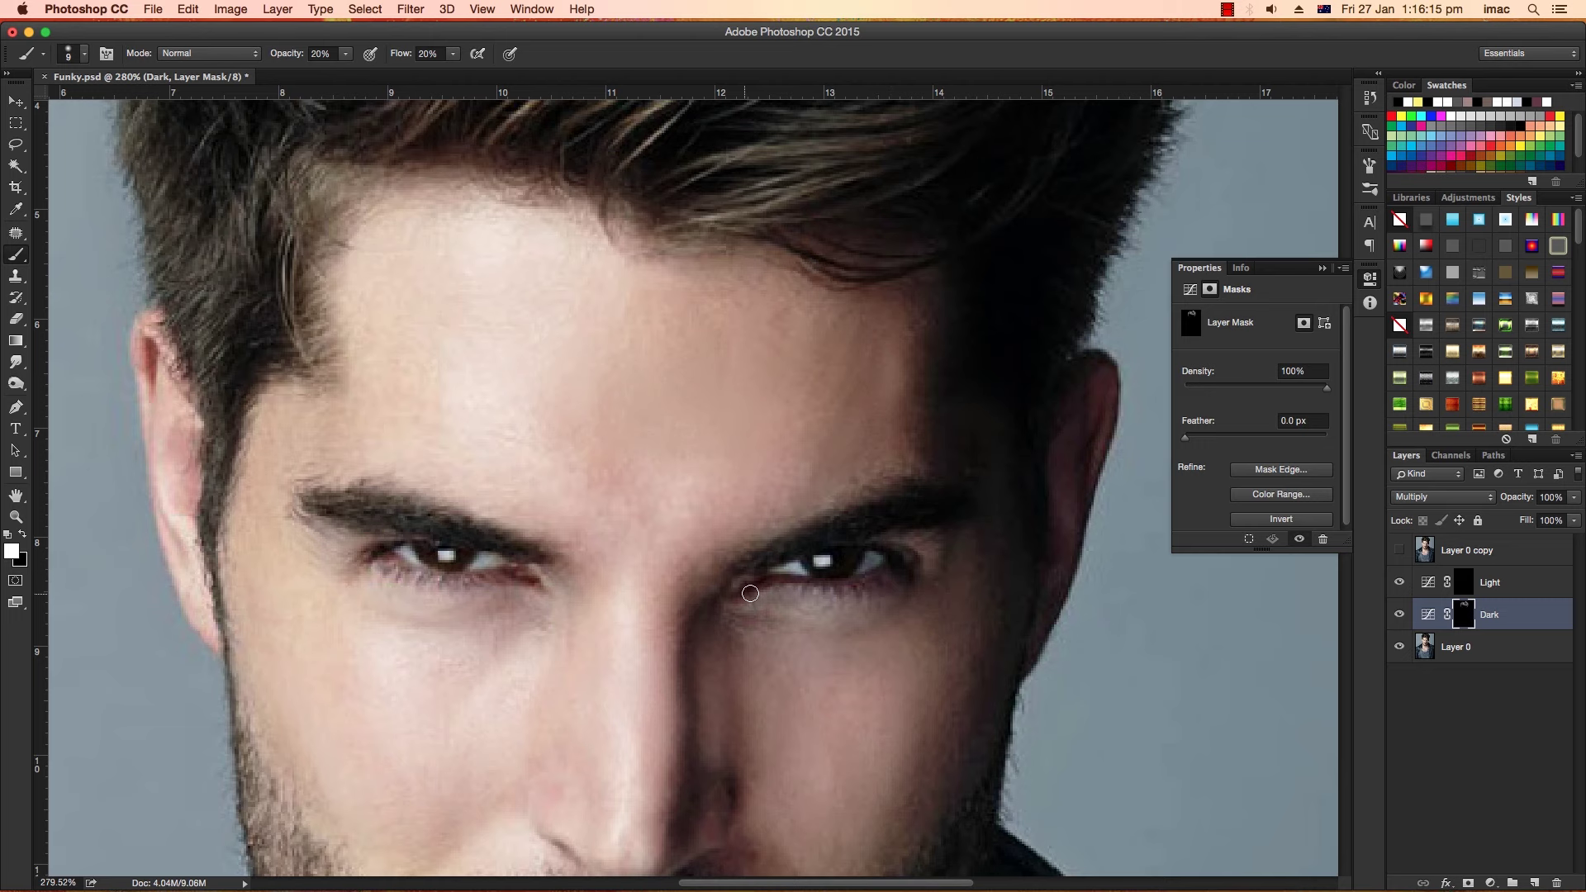
scroll(788, 584, "down", 2)
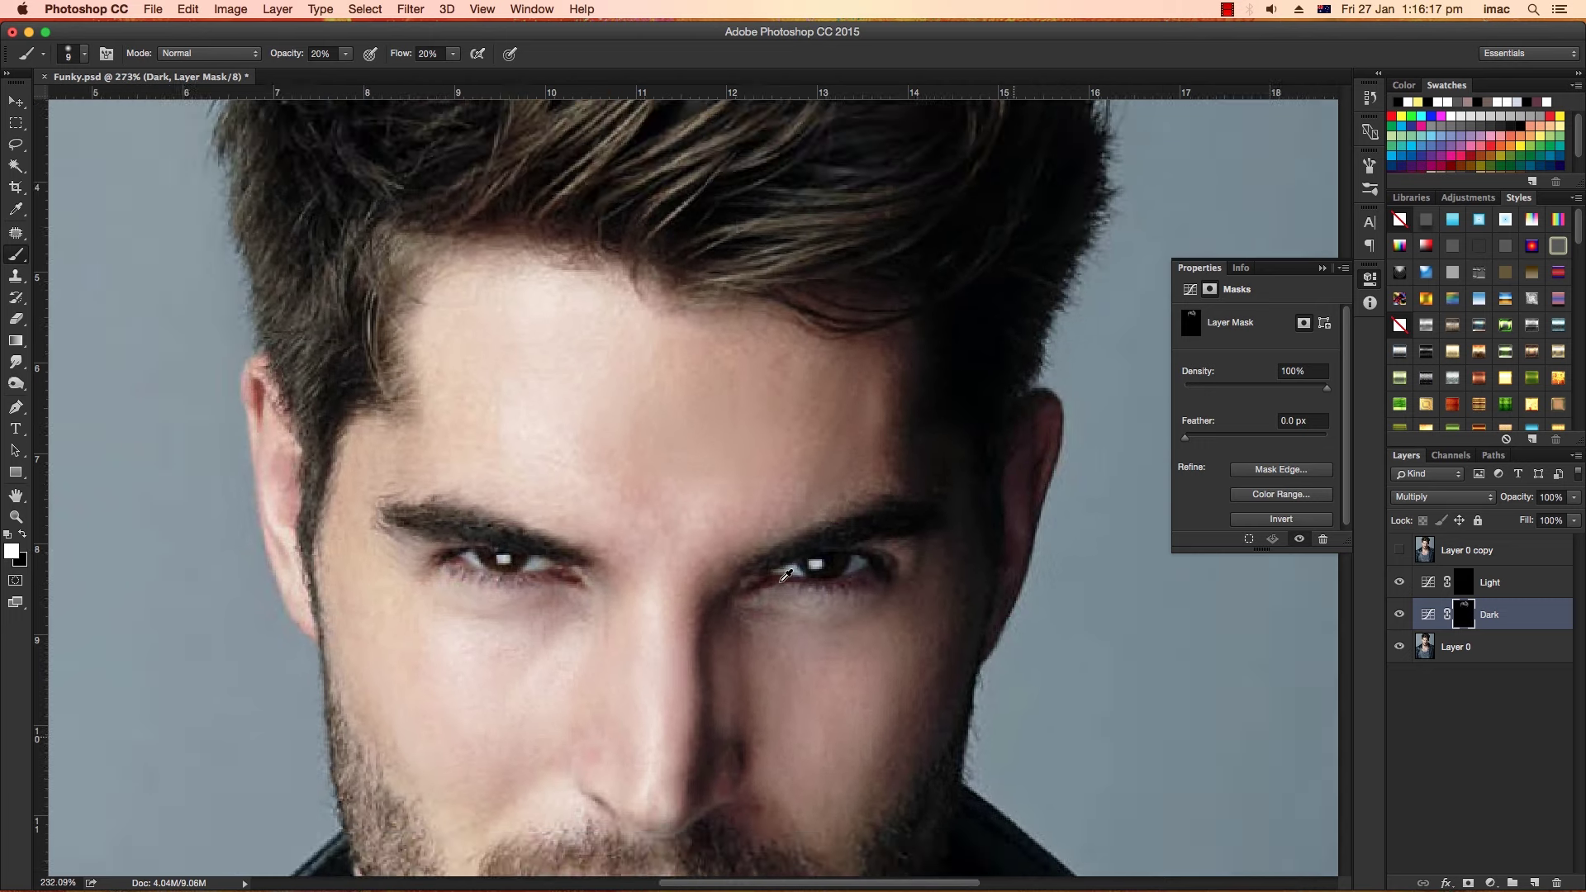
scroll(788, 585, "down", 2)
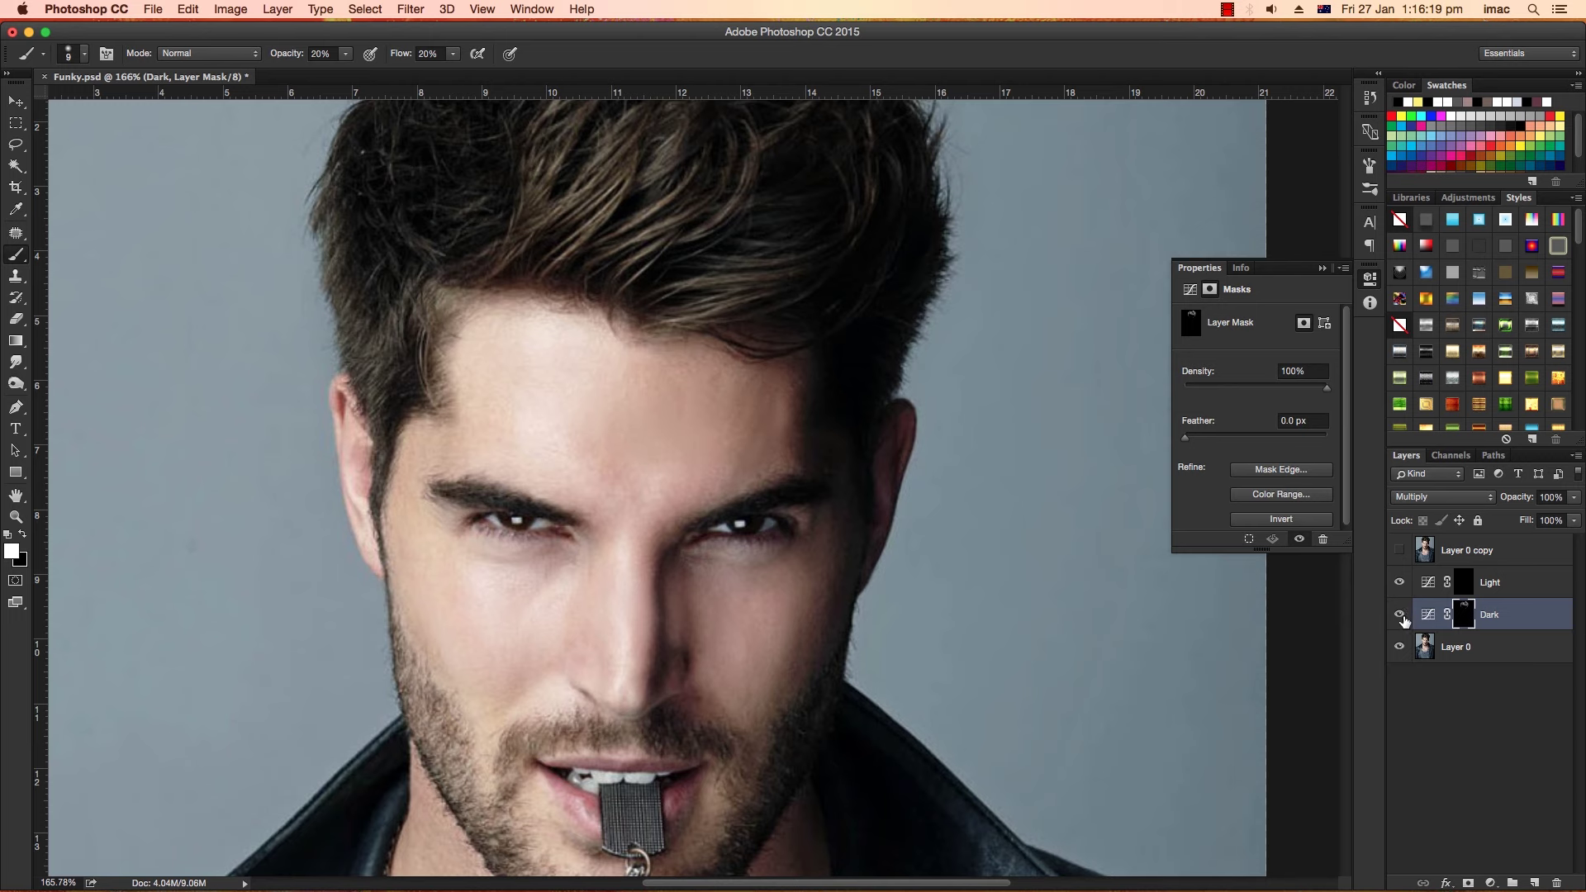
Compare the face with the Dark layer toggled, then select the Light layer.
left_click(1401, 616)
left_click(1401, 616)
left_click(1442, 581)
scroll(603, 491, "up", 2)
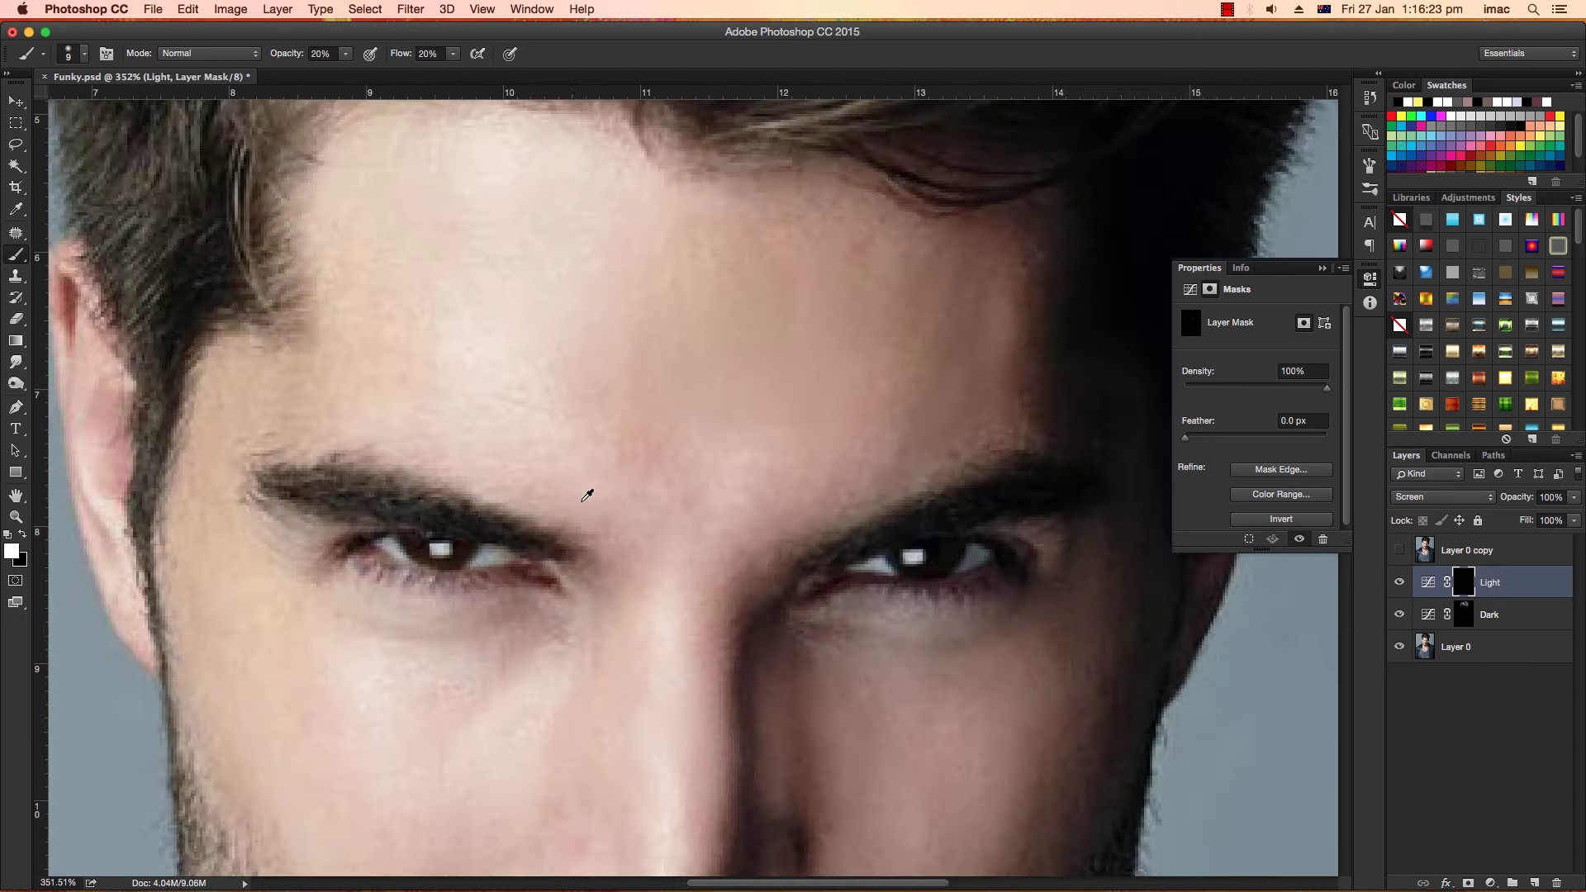
scroll(578, 496, "up", 3)
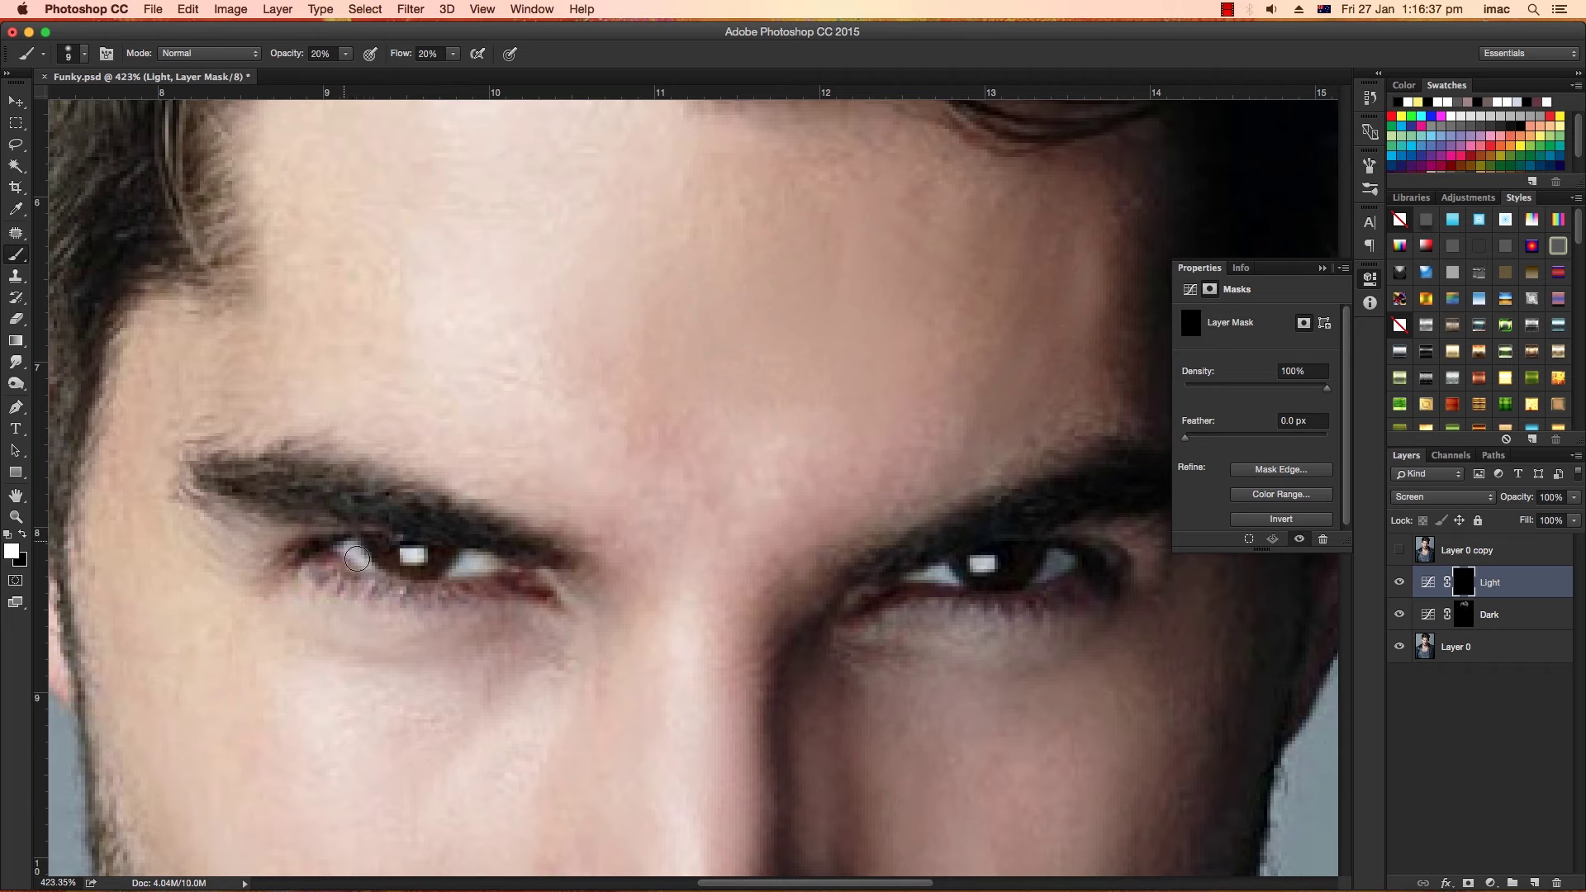
Paint the Light mask over the eyes and teeth, resizing the brush for detail.
left_click_drag(587, 639, 430, 623)
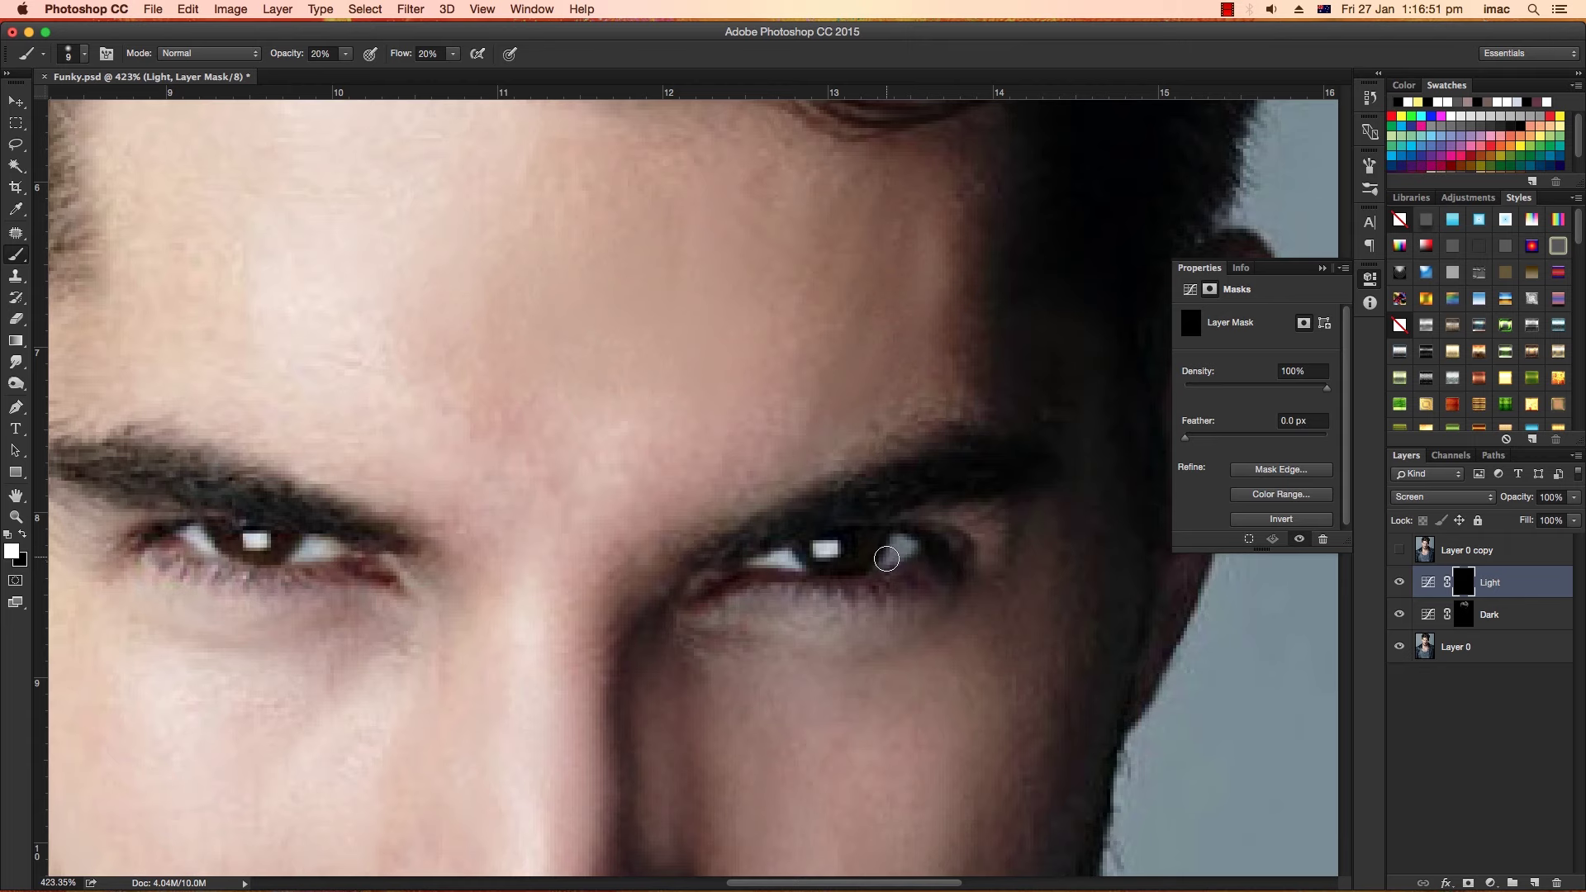
scroll(925, 557, "down", 5)
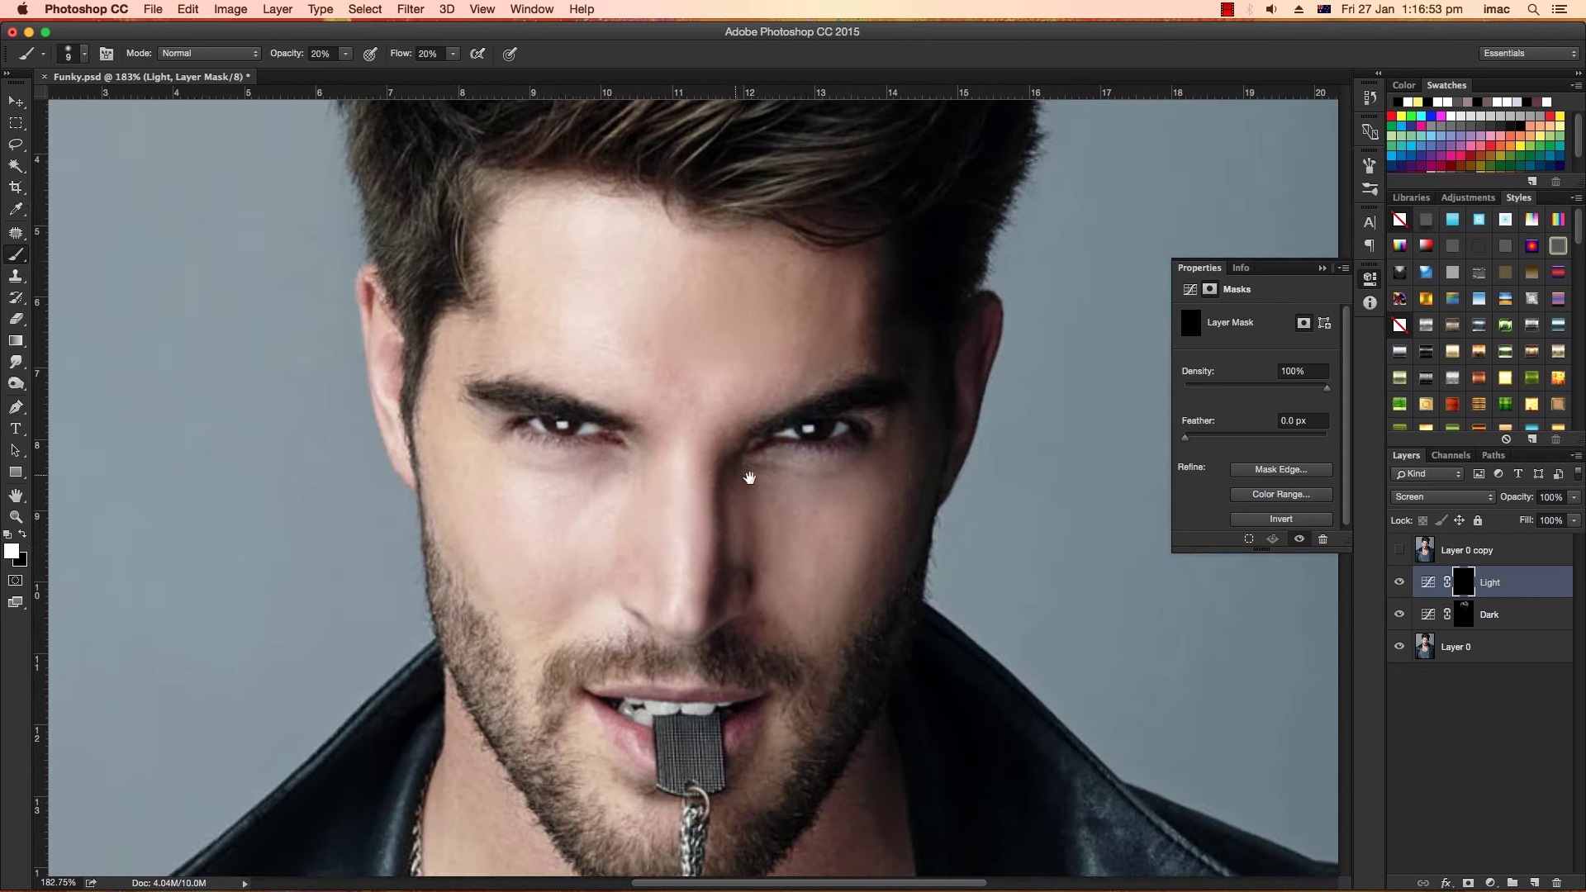
scroll(744, 743, "up", 2)
scroll(681, 693, "up", 3)
scroll(680, 692, "down", 2)
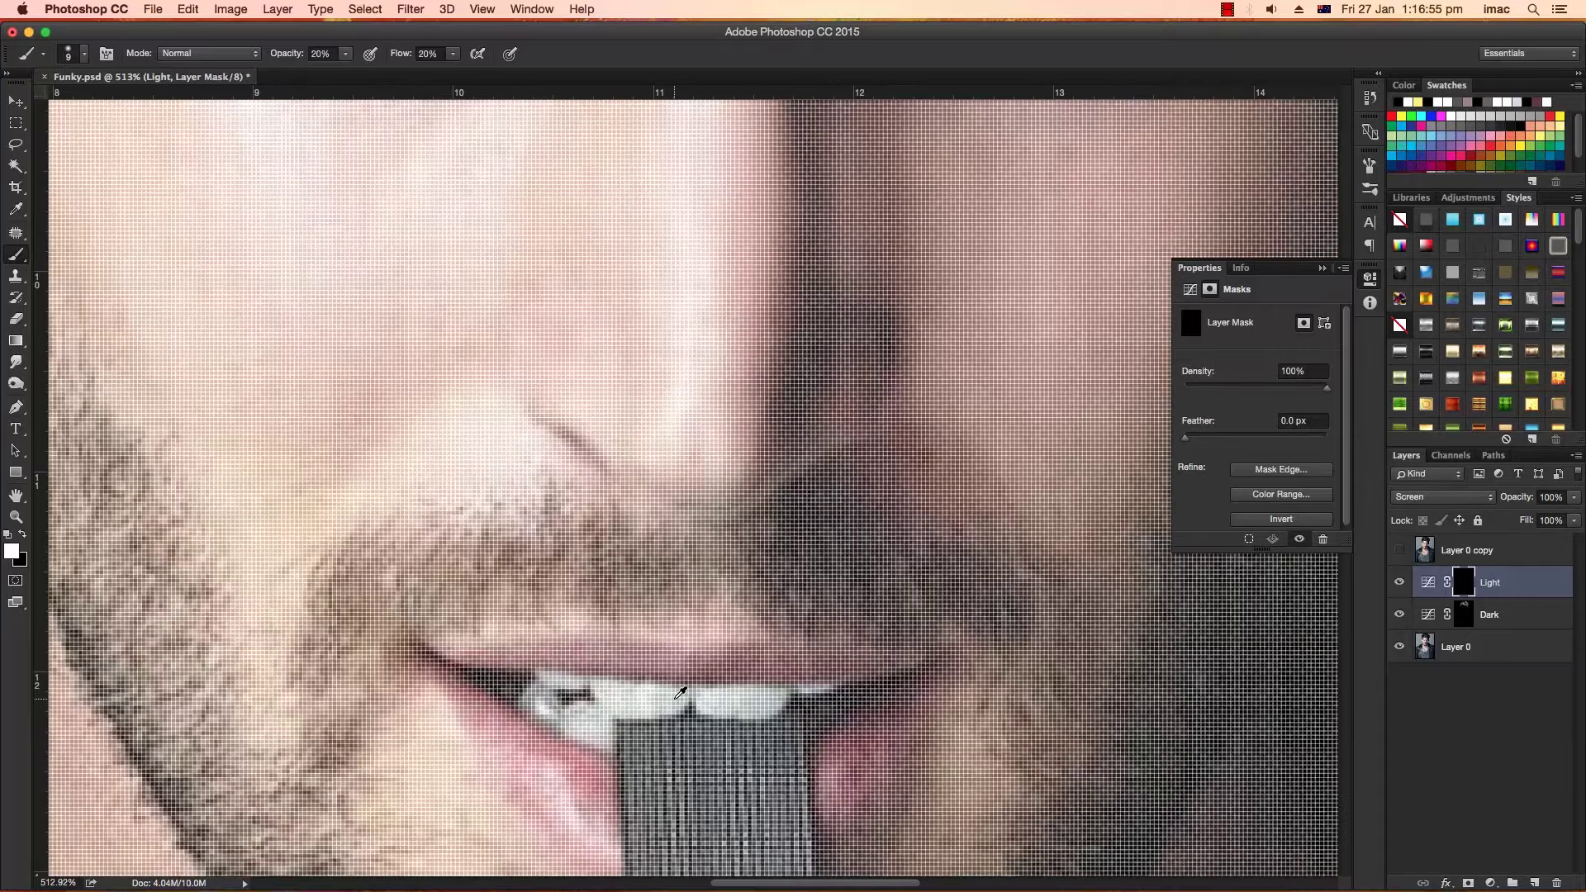
mouse_move(654, 707)
left_mouse_down()
mouse_move(670, 700)
mouse_move(558, 689)
mouse_move(660, 704)
left_mouse_up()
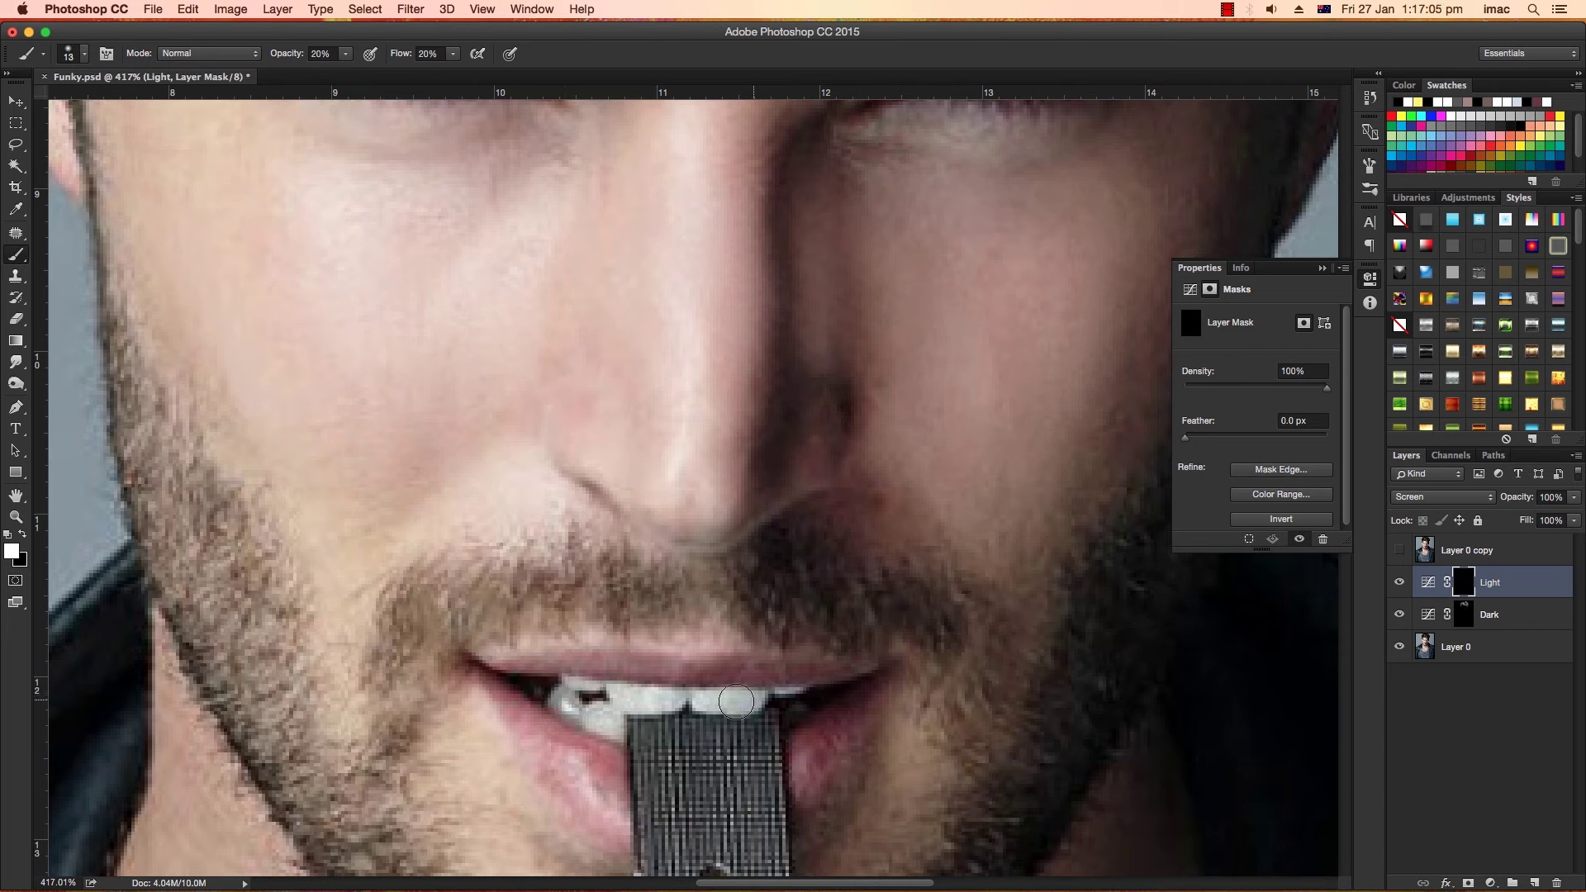
left_click_drag(752, 701, 708, 701)
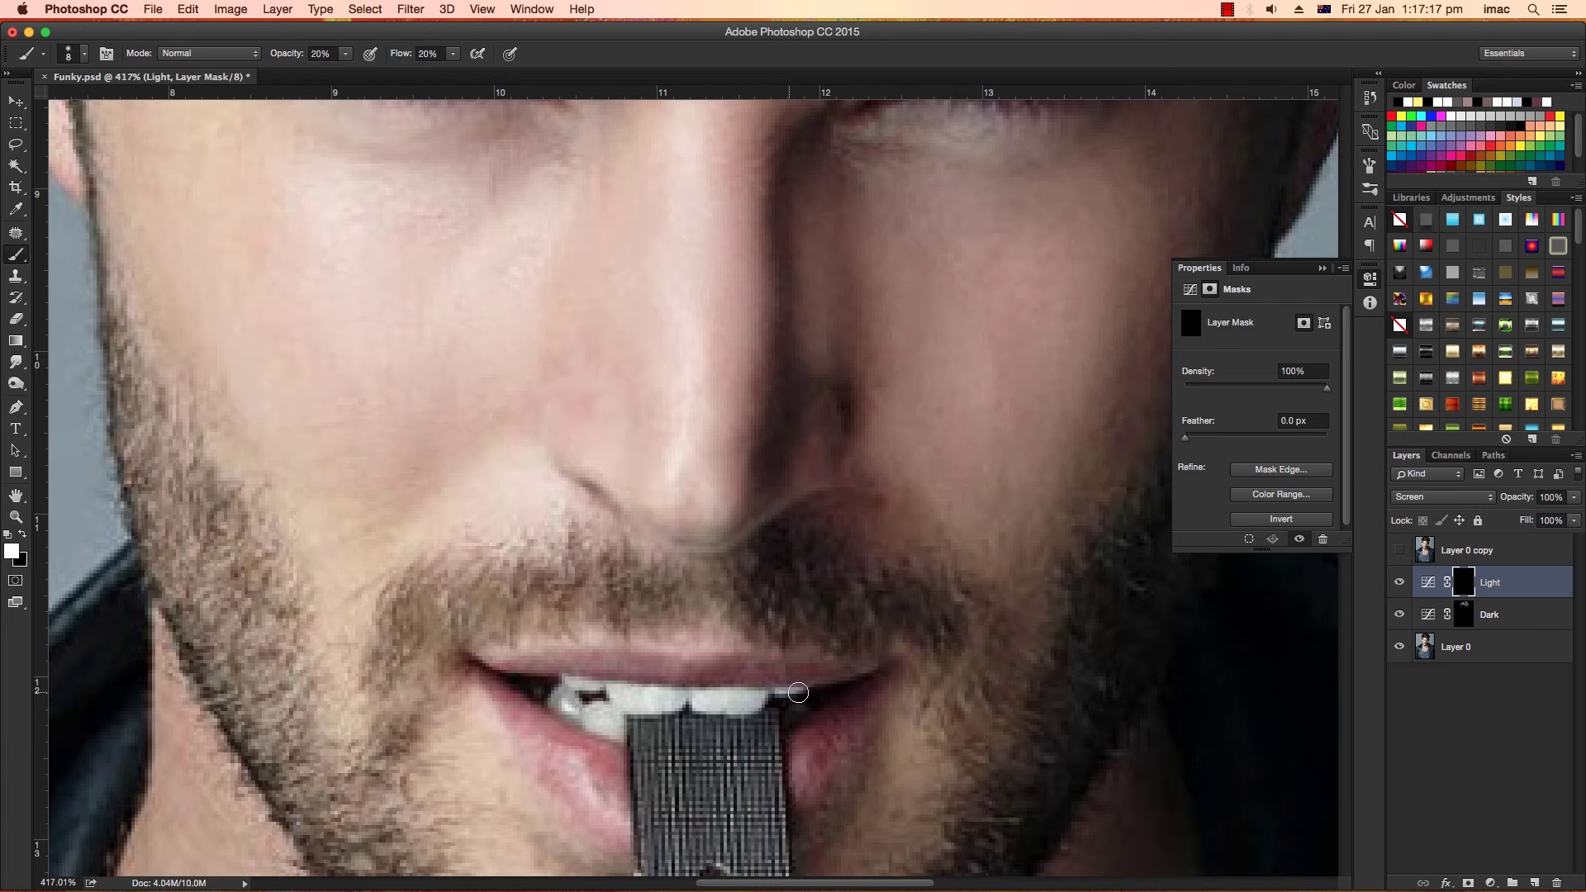
Compare the mouth with the Light layer on and off, then select Layer 0.
scroll(798, 692, "down", 5)
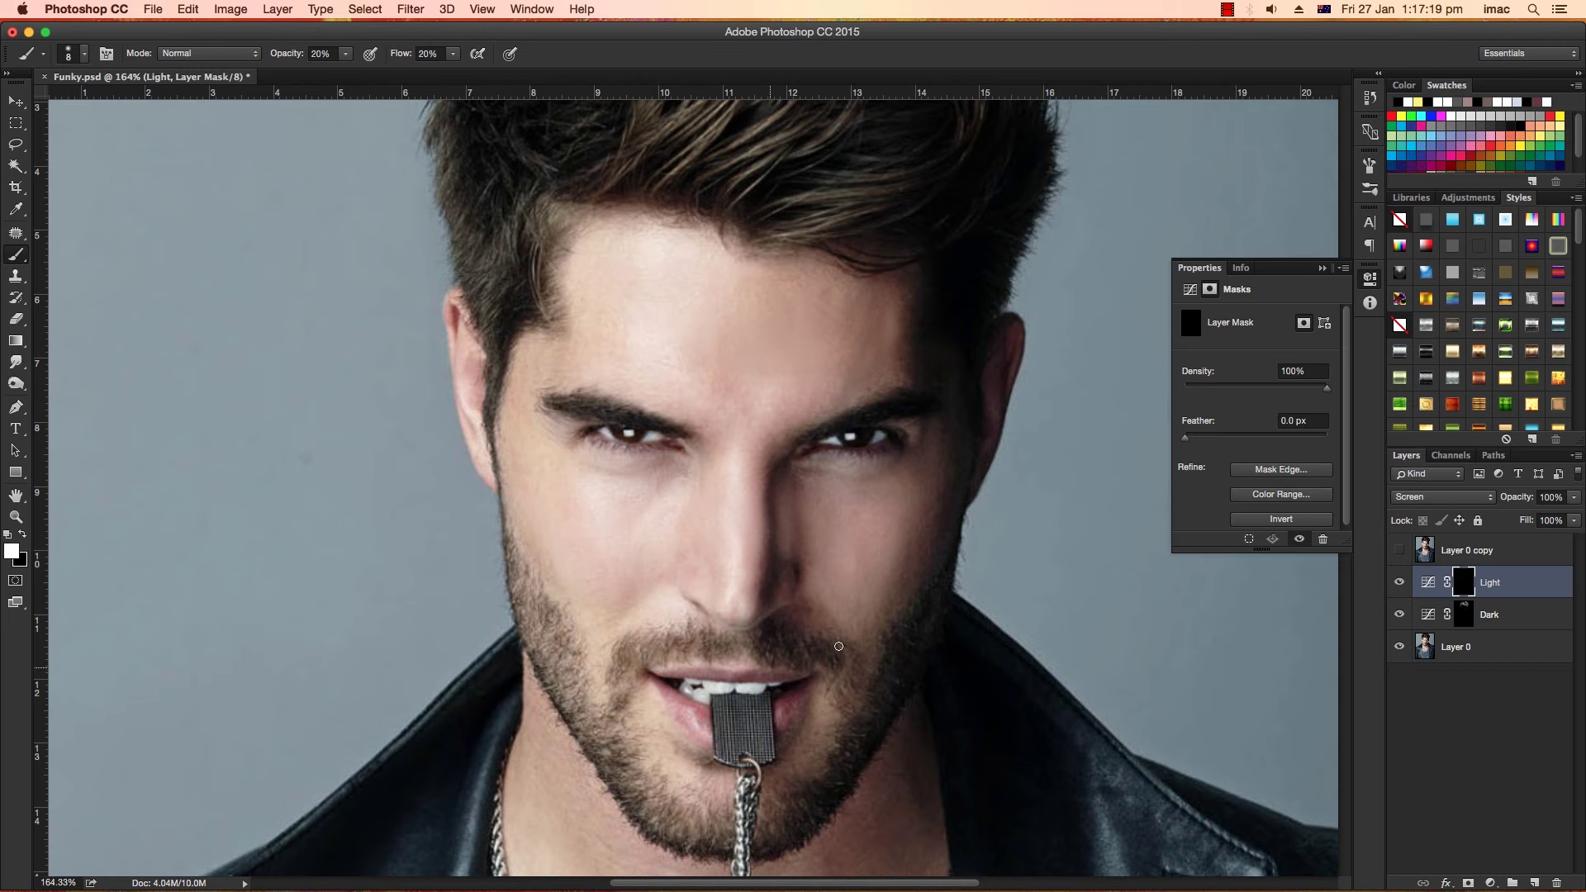
left_click_drag(887, 635, 833, 646)
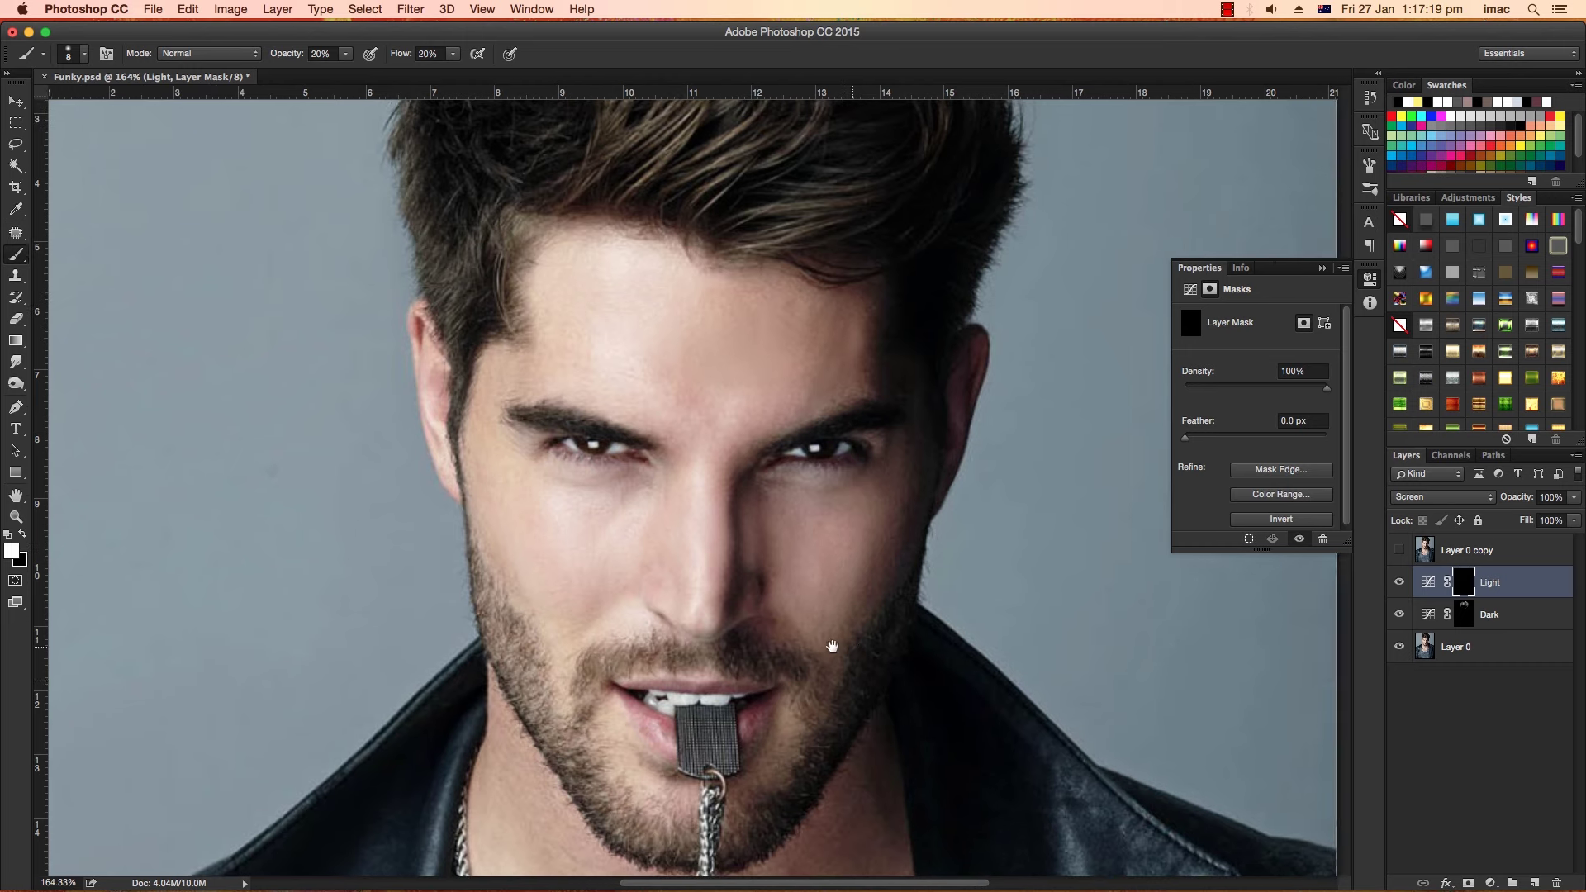
left_click(1398, 582)
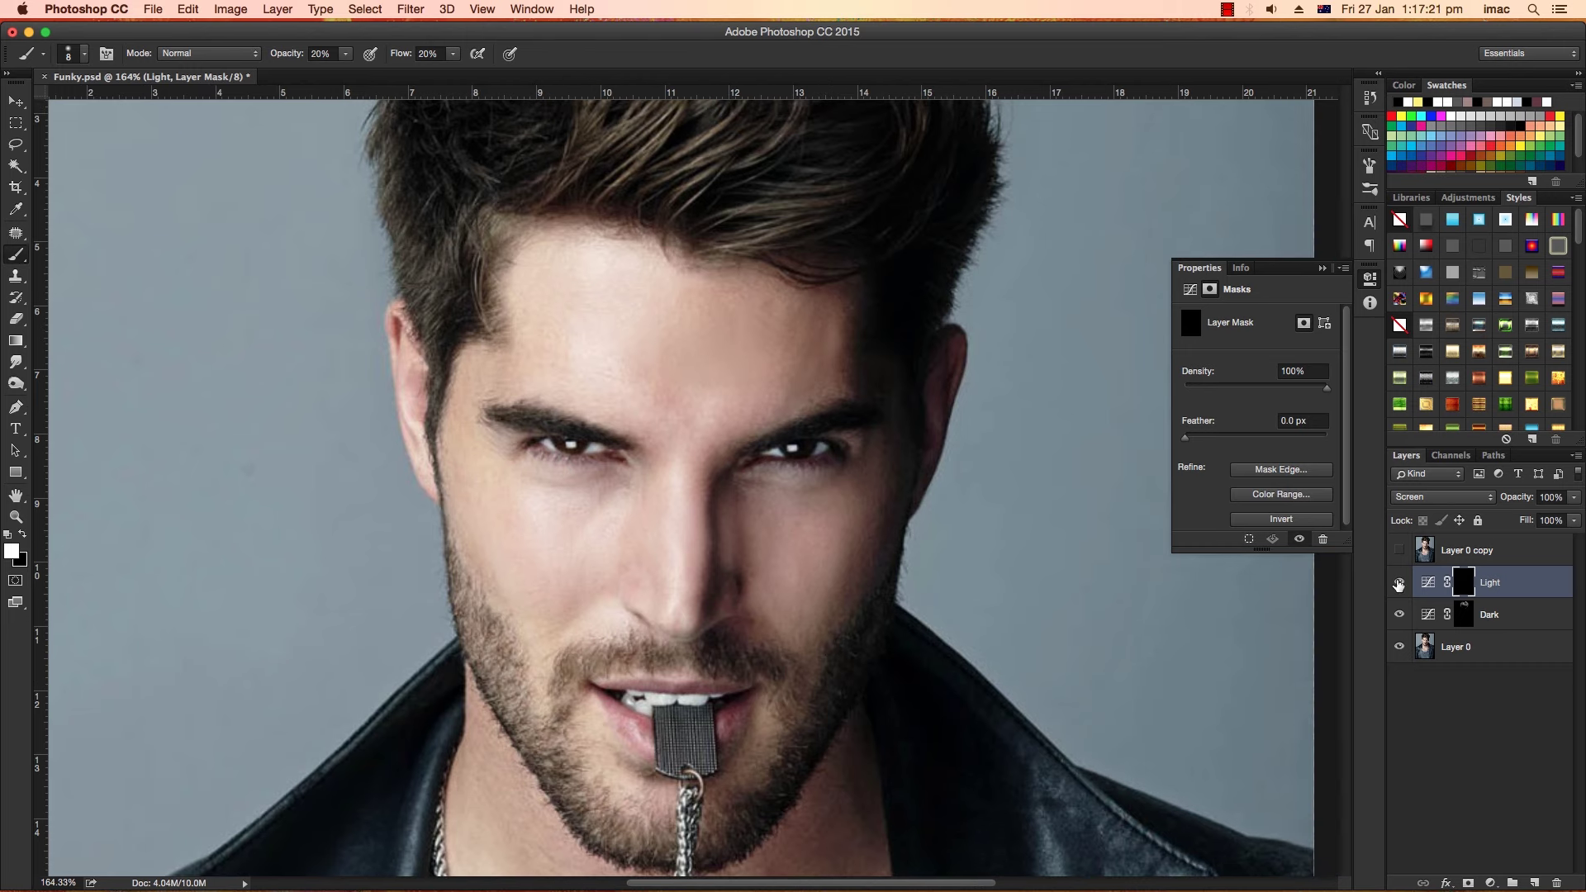
left_click(1399, 583)
left_click(1398, 582)
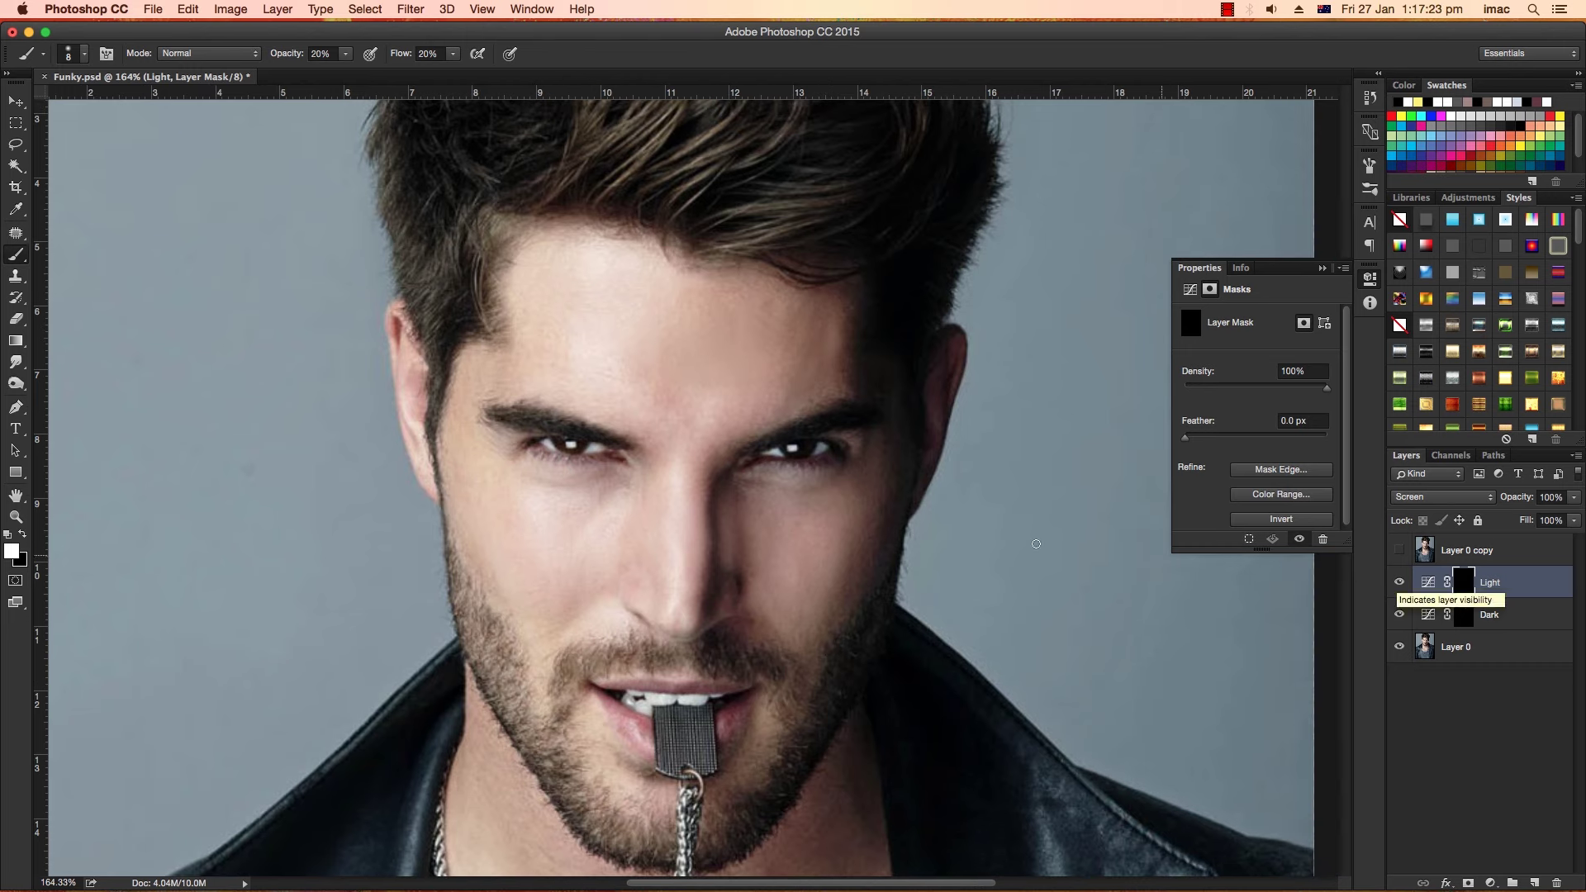
scroll(835, 496, "down", 2)
mouse_move(821, 502)
left_mouse_down()
mouse_move(769, 626)
mouse_move(785, 630)
mouse_move(775, 523)
left_mouse_up()
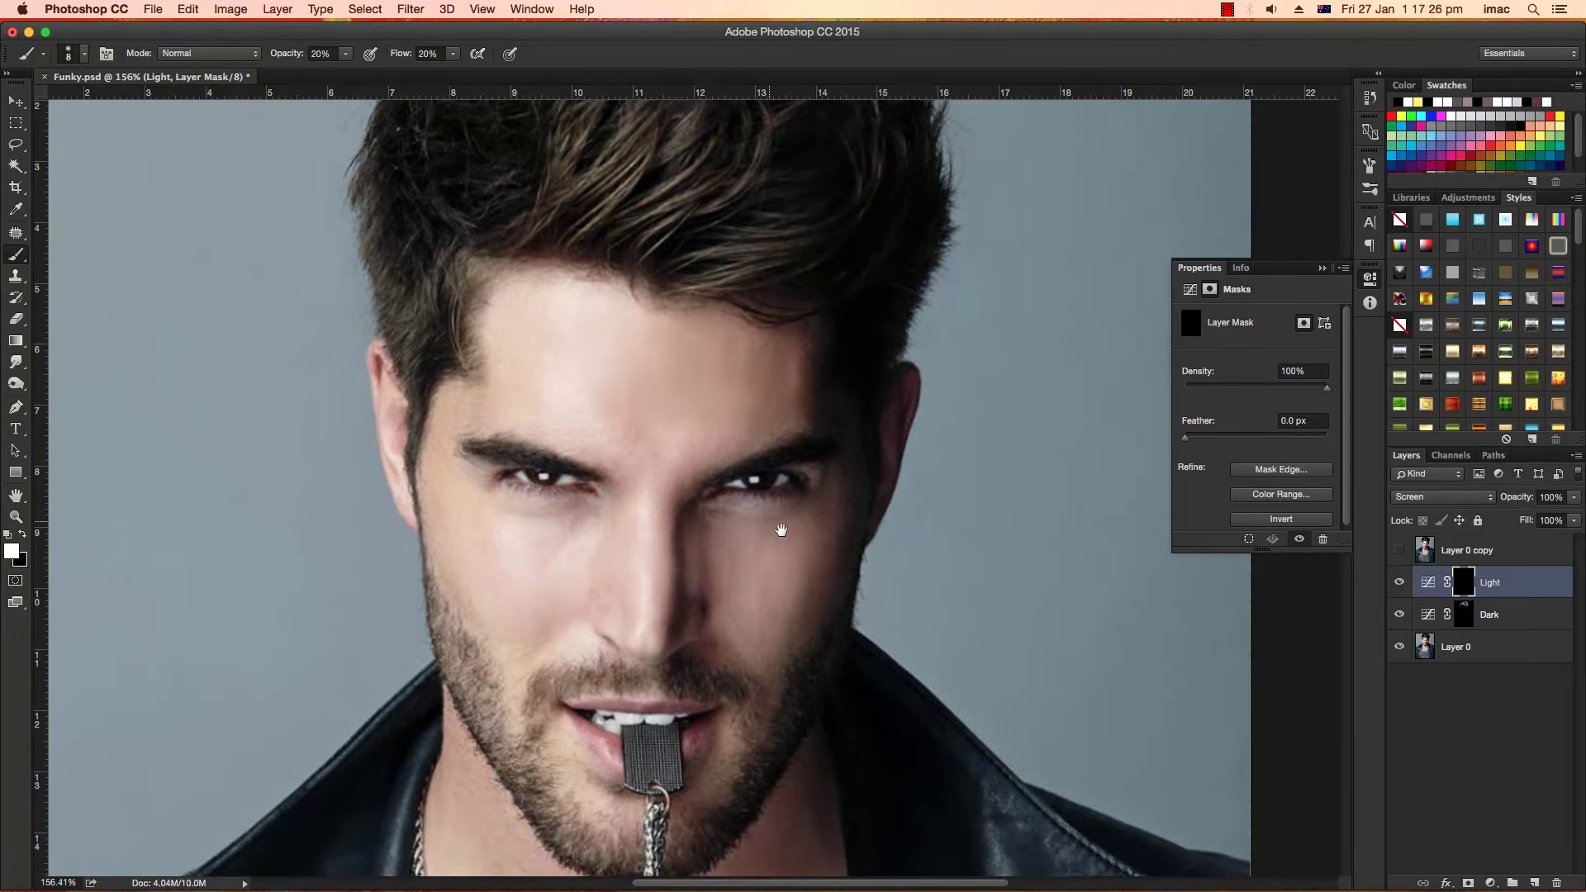
left_click(1455, 652)
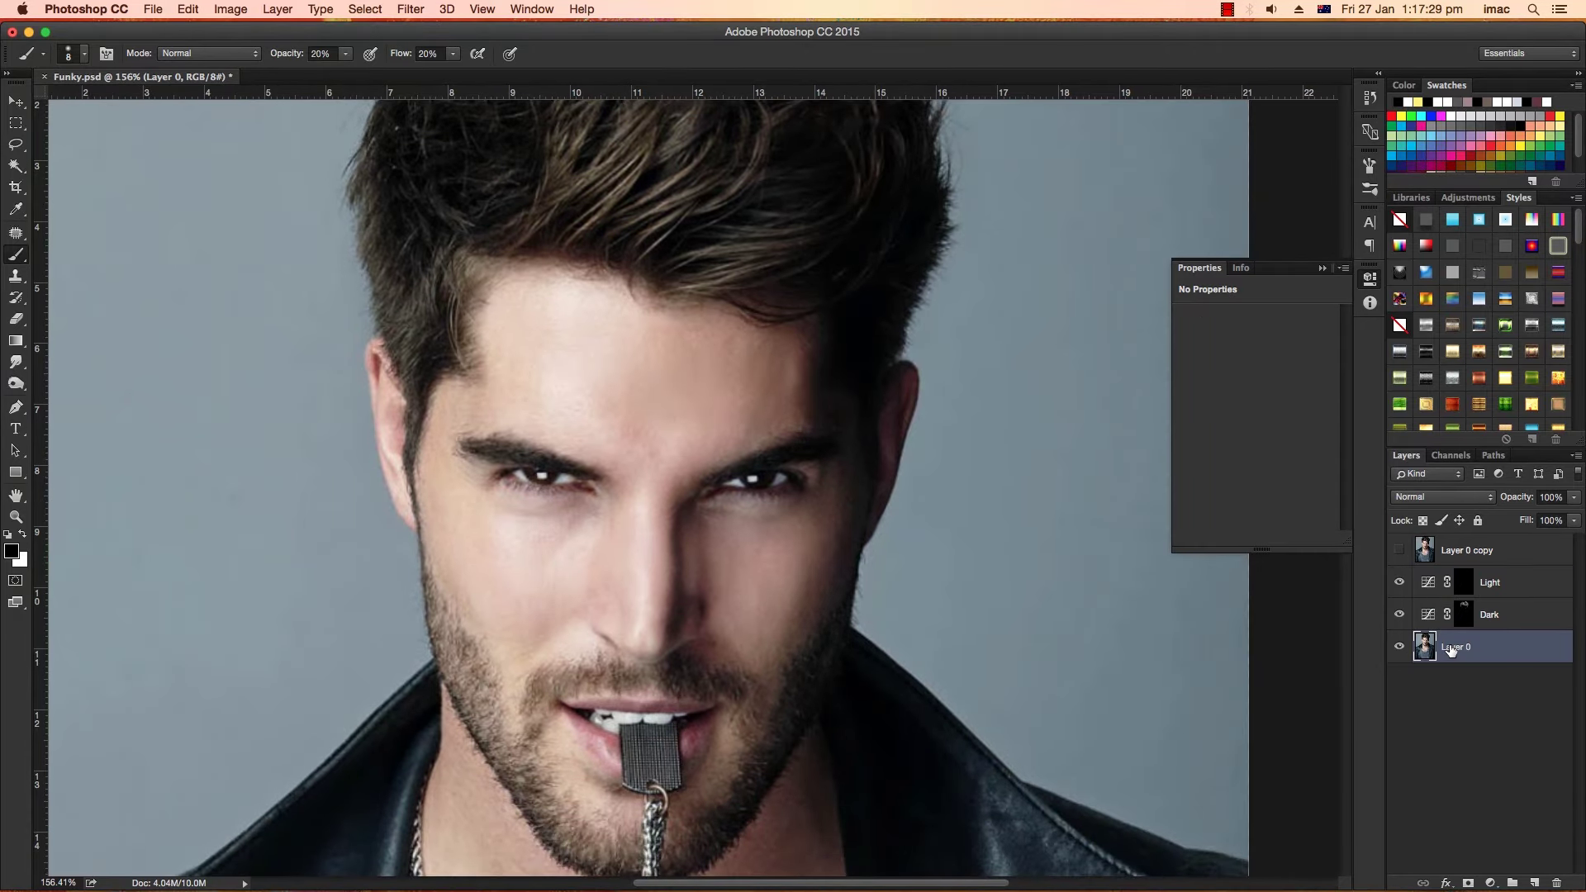
Duplicate Layer 0 as Layer 0 copy 2 and place it beneath the Dark layer.
left_click_drag(1451, 650, 1446, 654)
left_click(1399, 550)
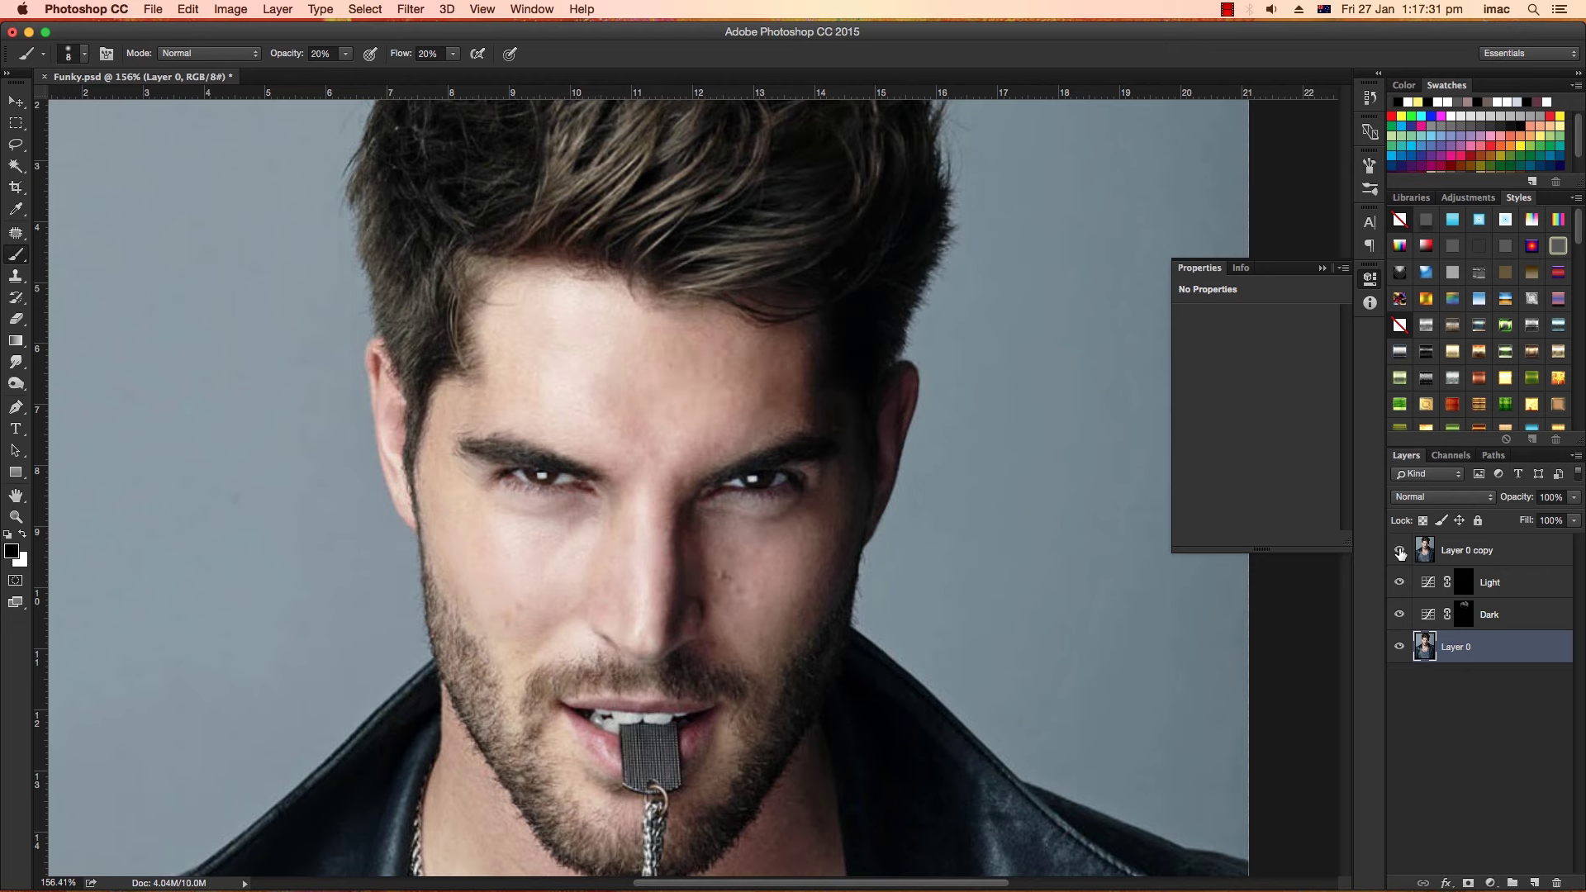
left_click_drag(1483, 668, 1534, 883)
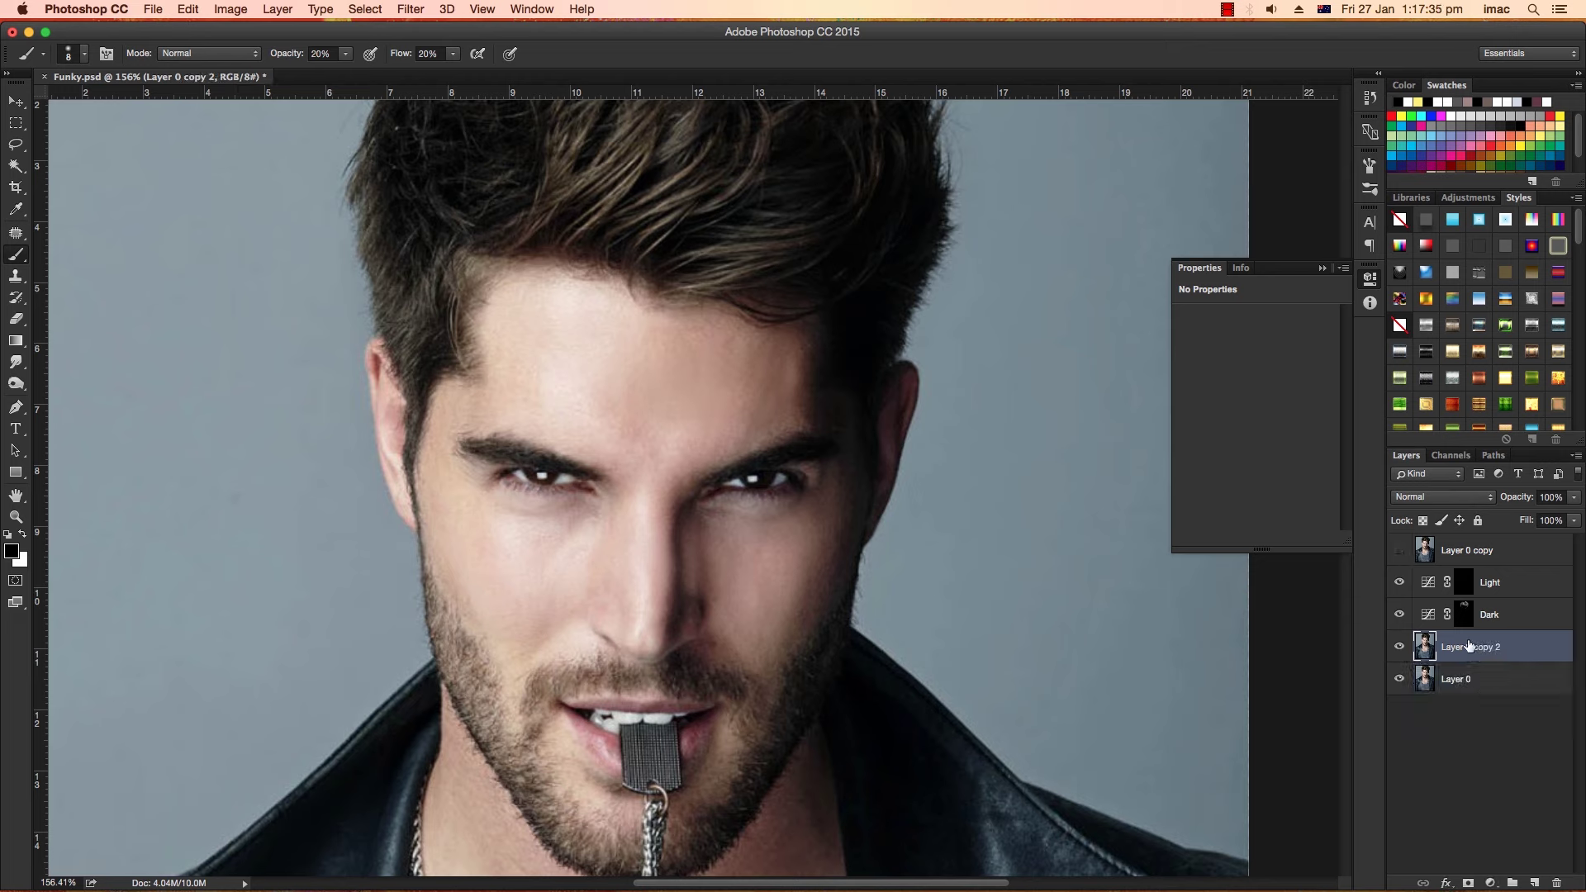
left_click_drag(1468, 646, 1479, 582)
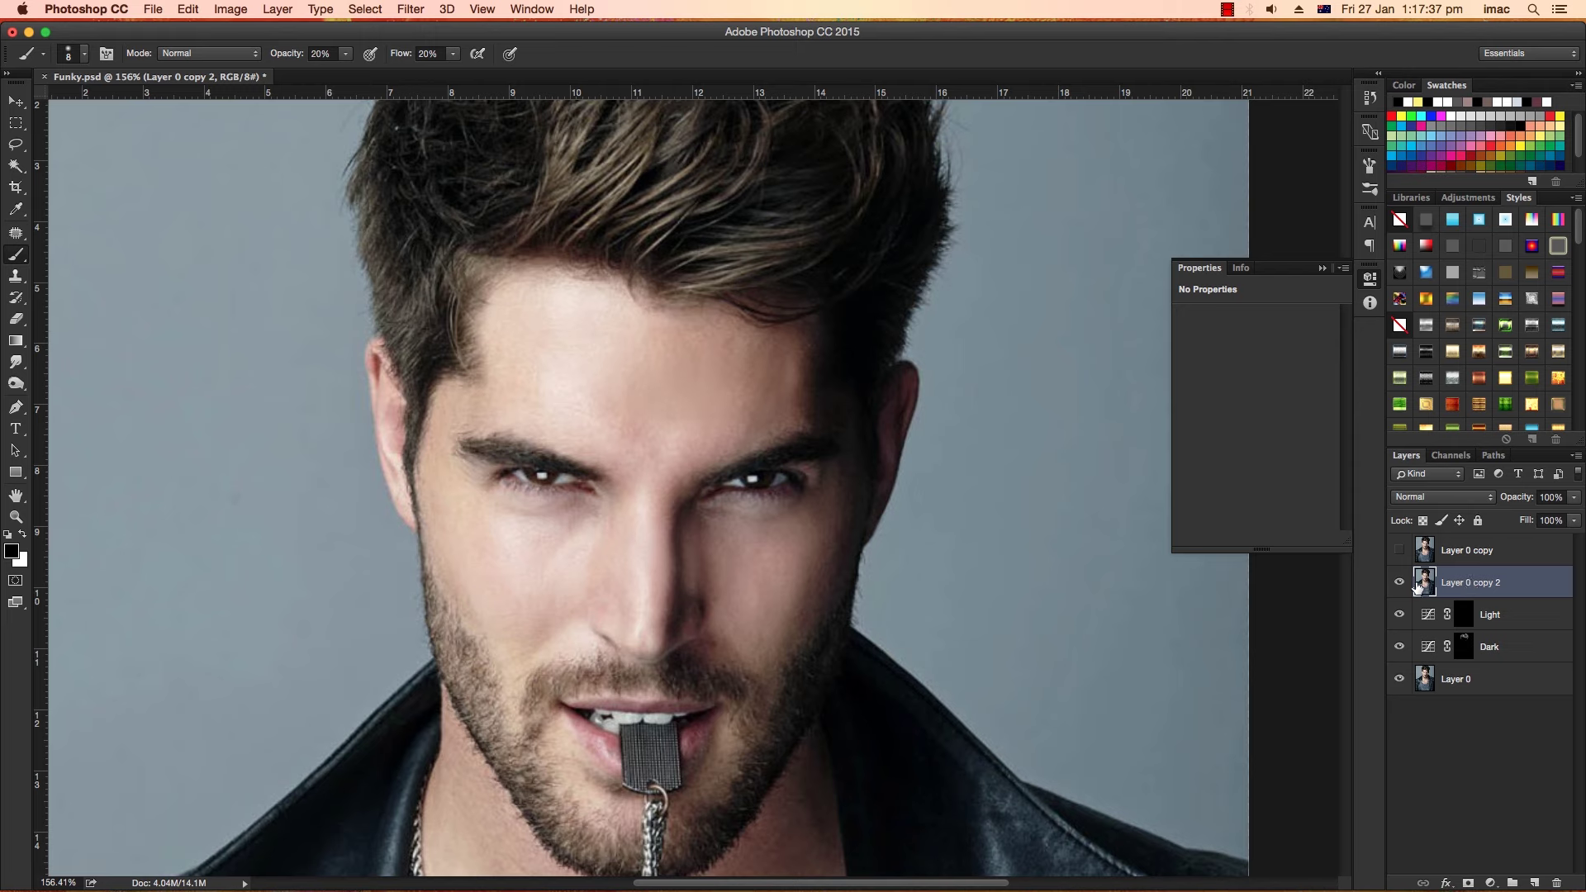
left_click(1399, 583)
left_click(1396, 584)
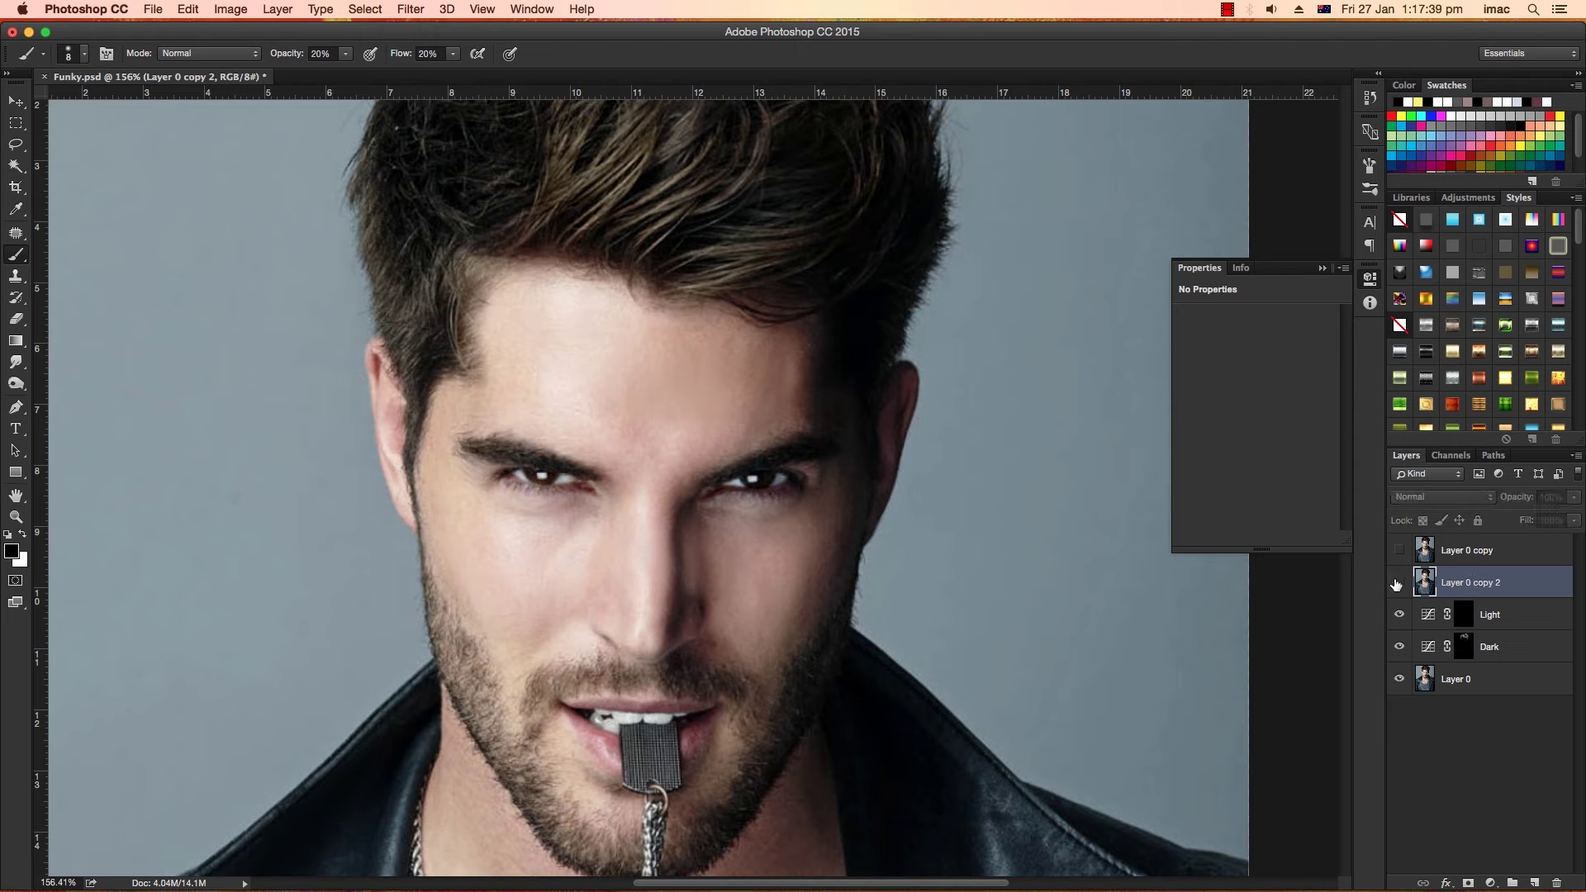
left_click(1397, 584)
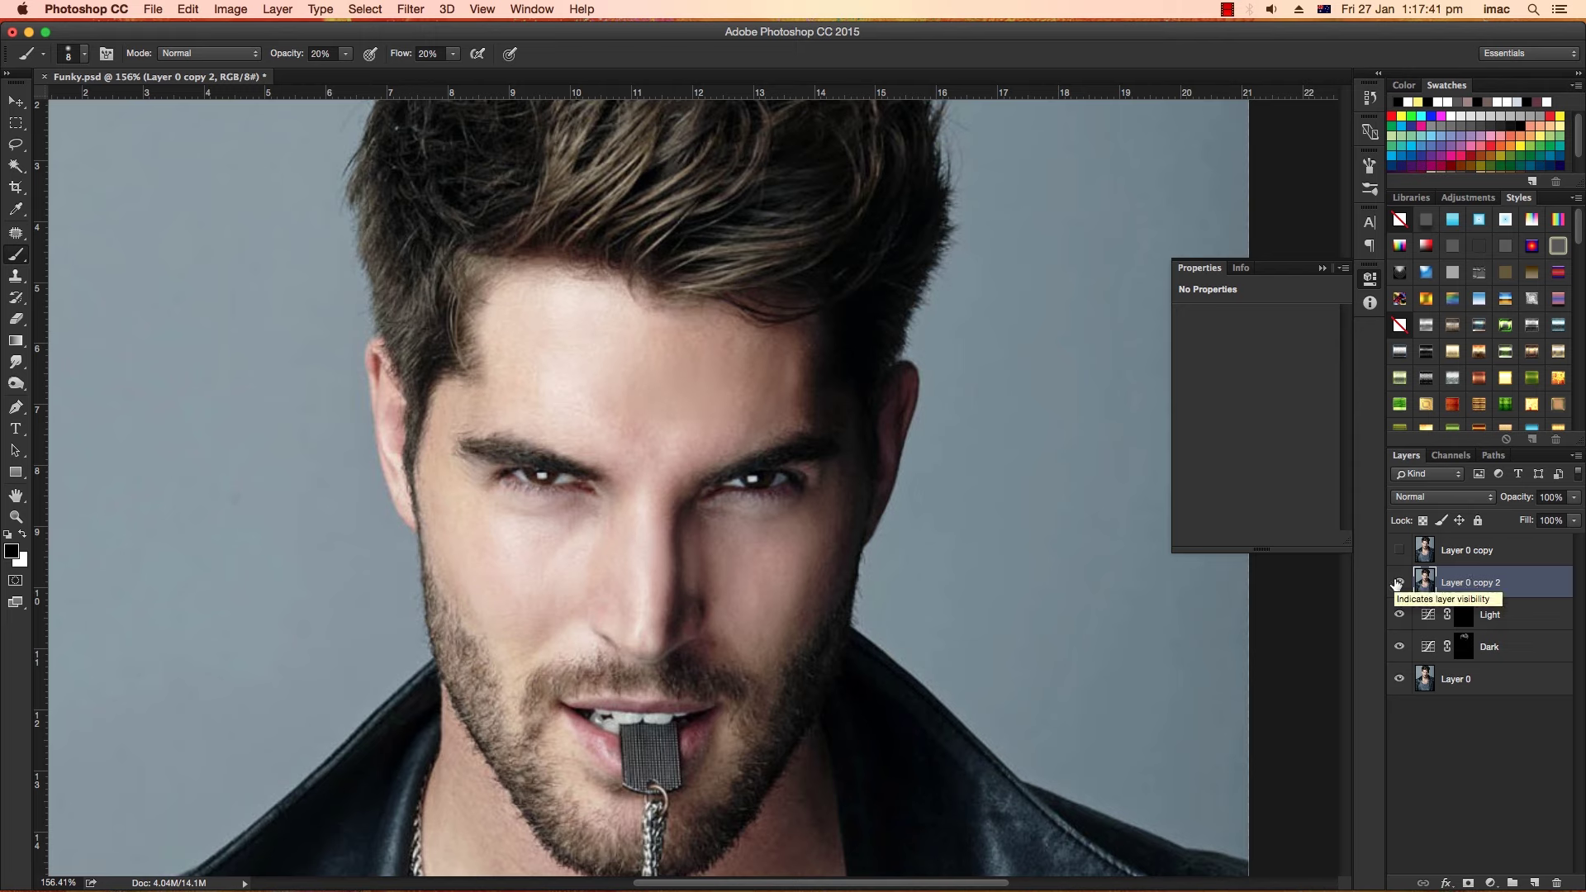
left_click_drag(1486, 583, 1383, 654)
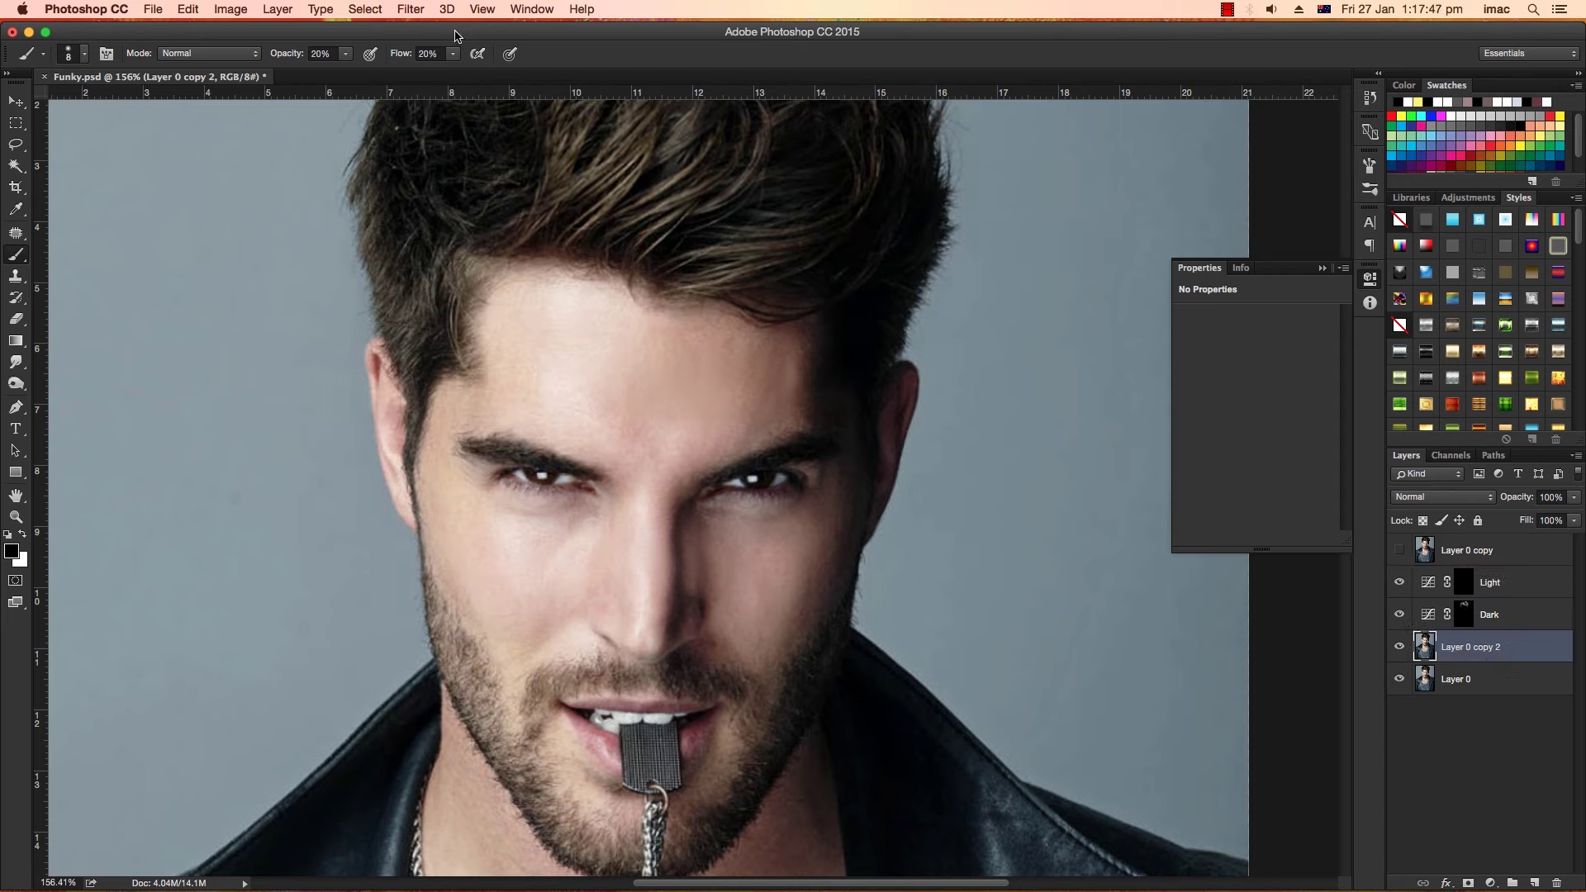
Apply a High Pass filter with 5-pixel radius to Layer 0 copy 2.
key("v")
left_click(413, 10)
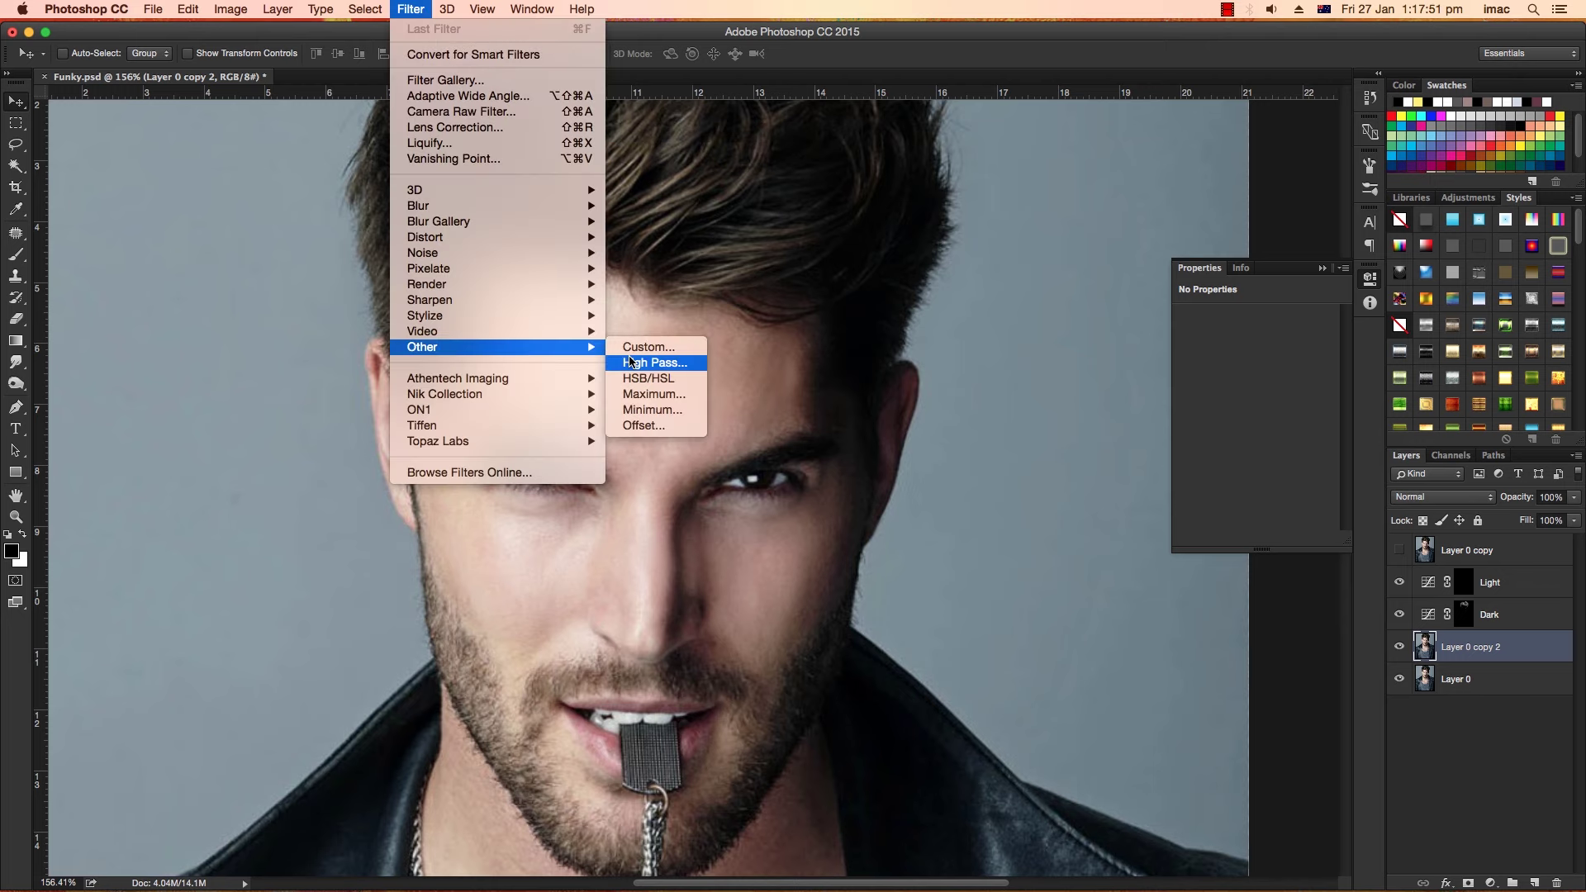
left_click(646, 362)
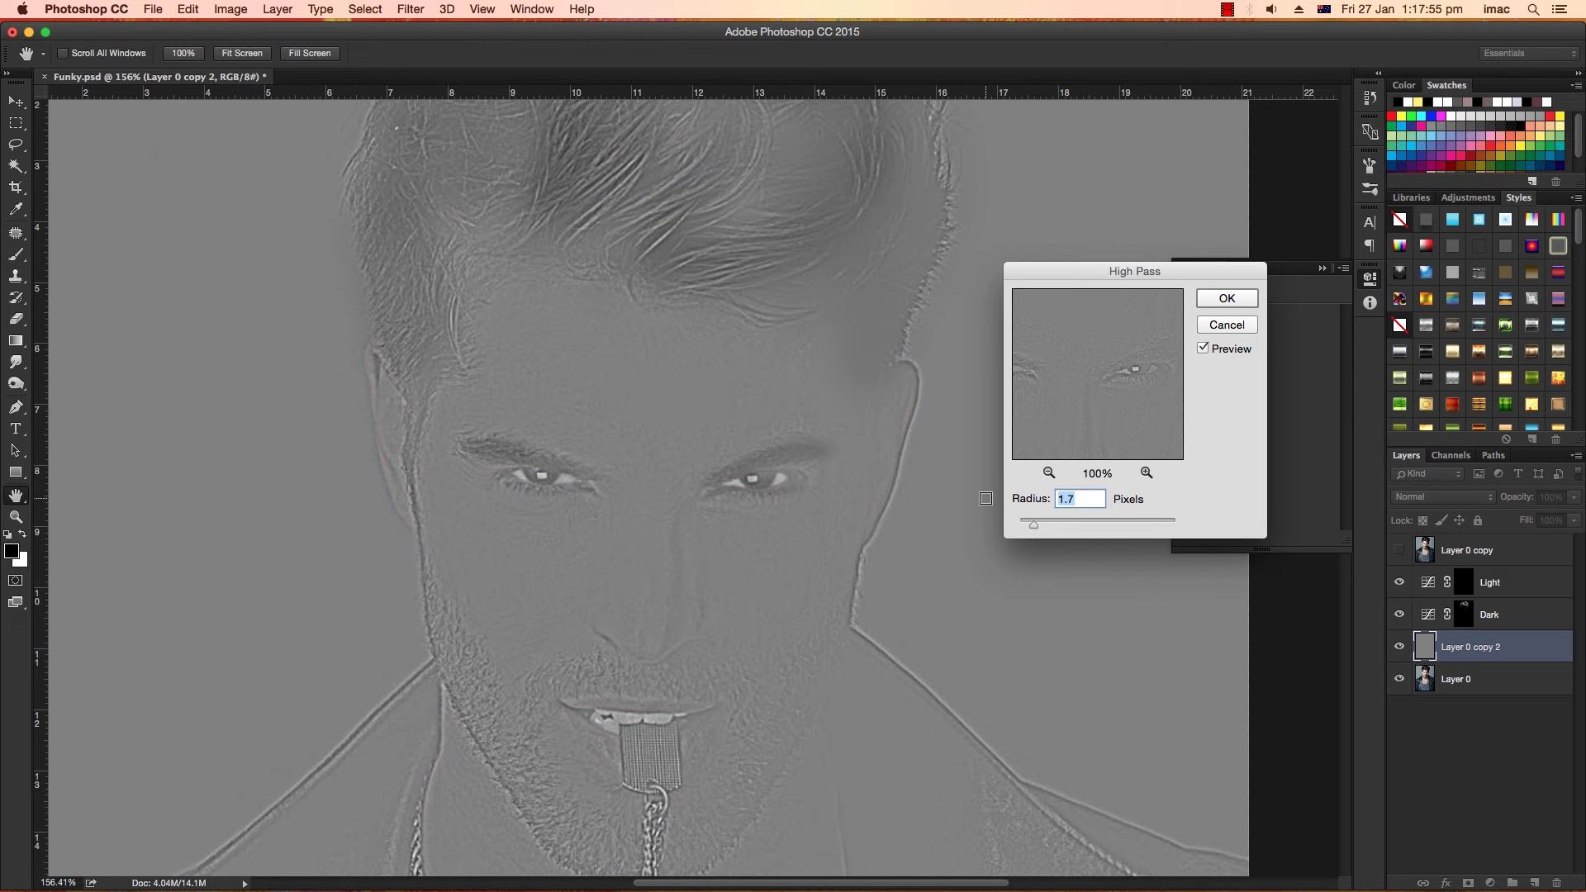
left_click(1246, 302)
left_click(1321, 269)
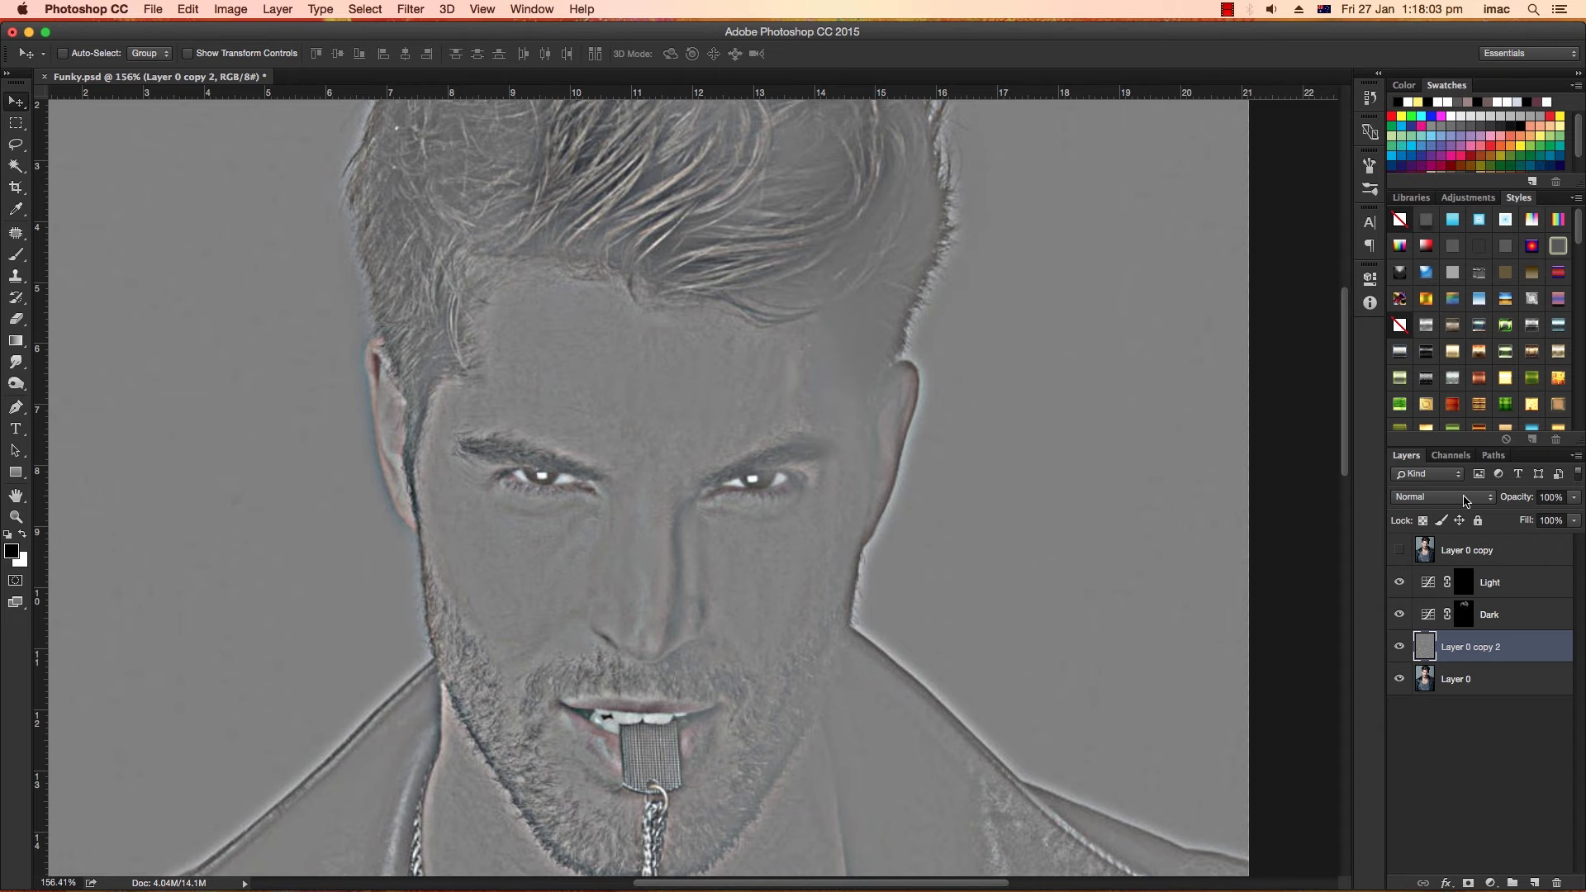
Set the High Pass layer to Overlay and compare with it hidden.
left_click(1464, 498)
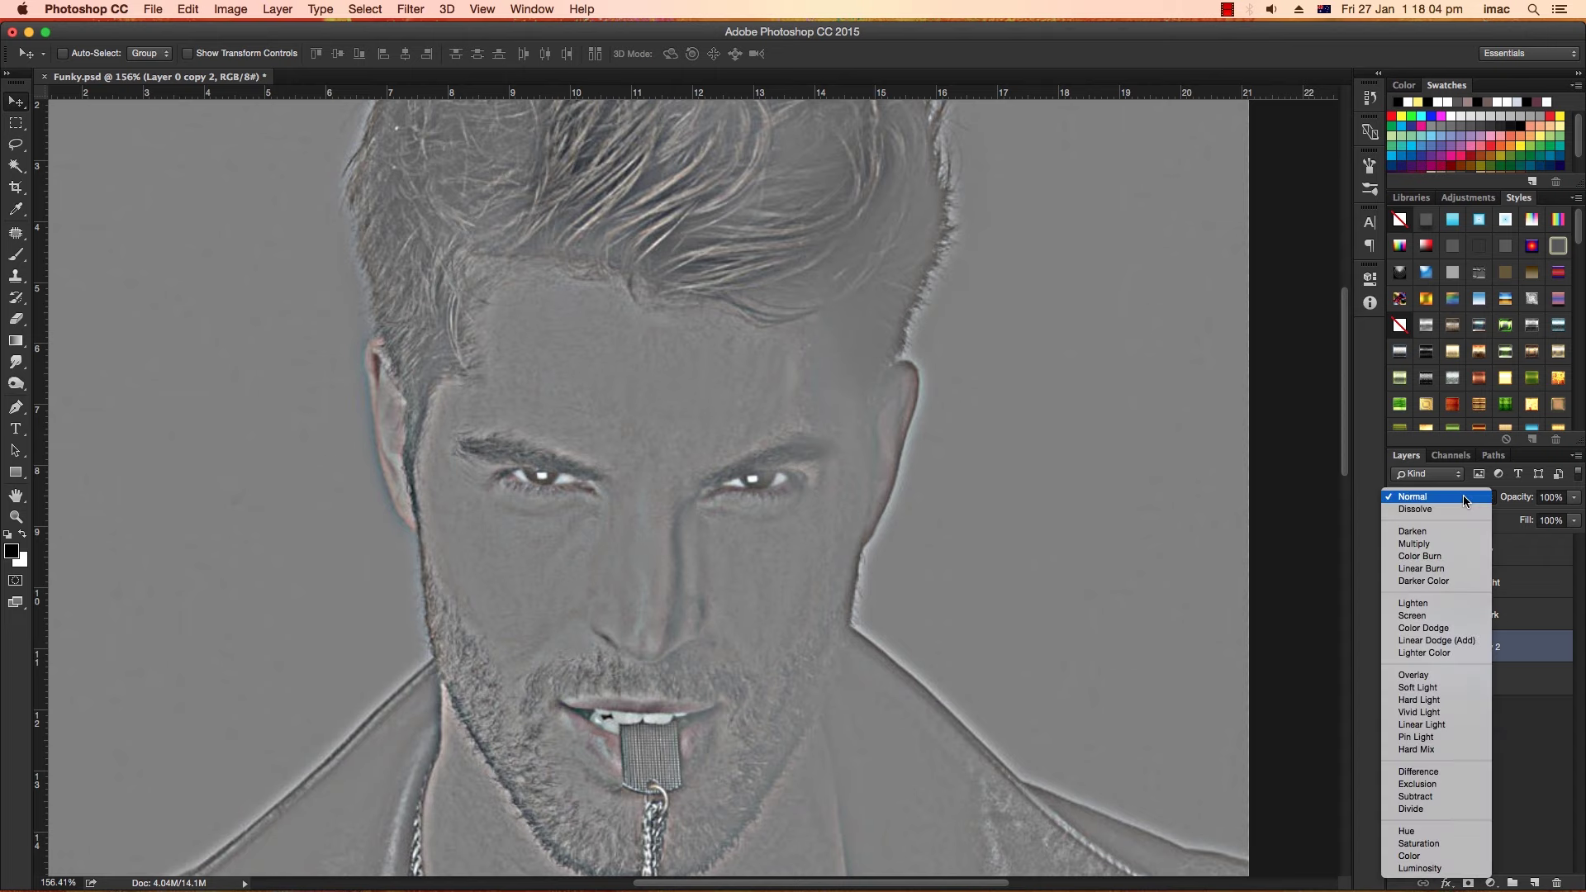
left_click(1437, 677)
scroll(984, 577, "down", 3)
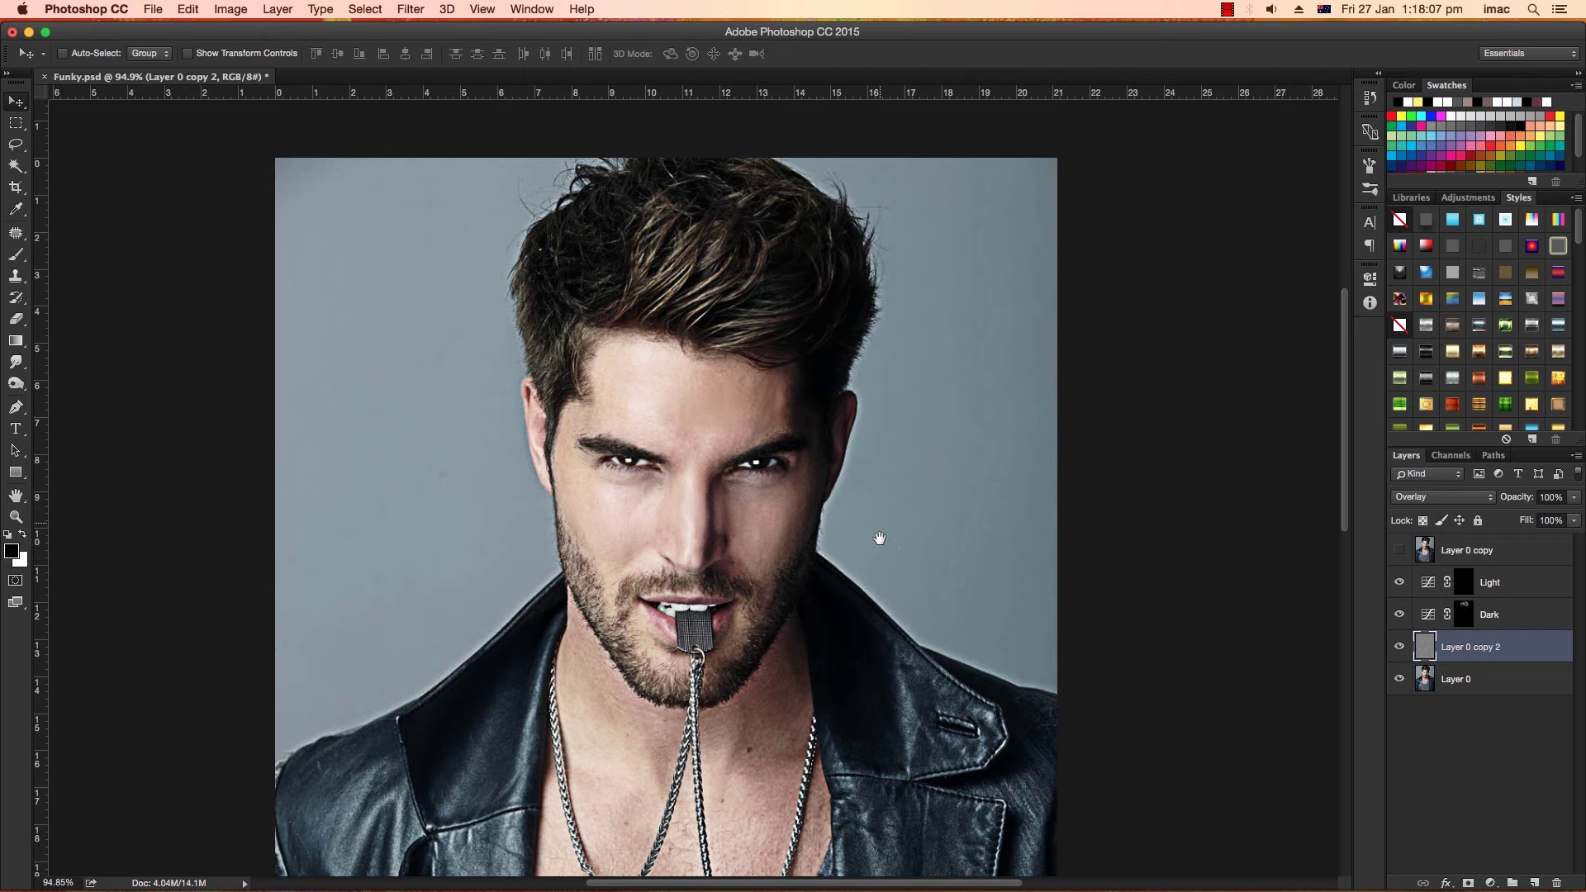
left_click(1400, 646)
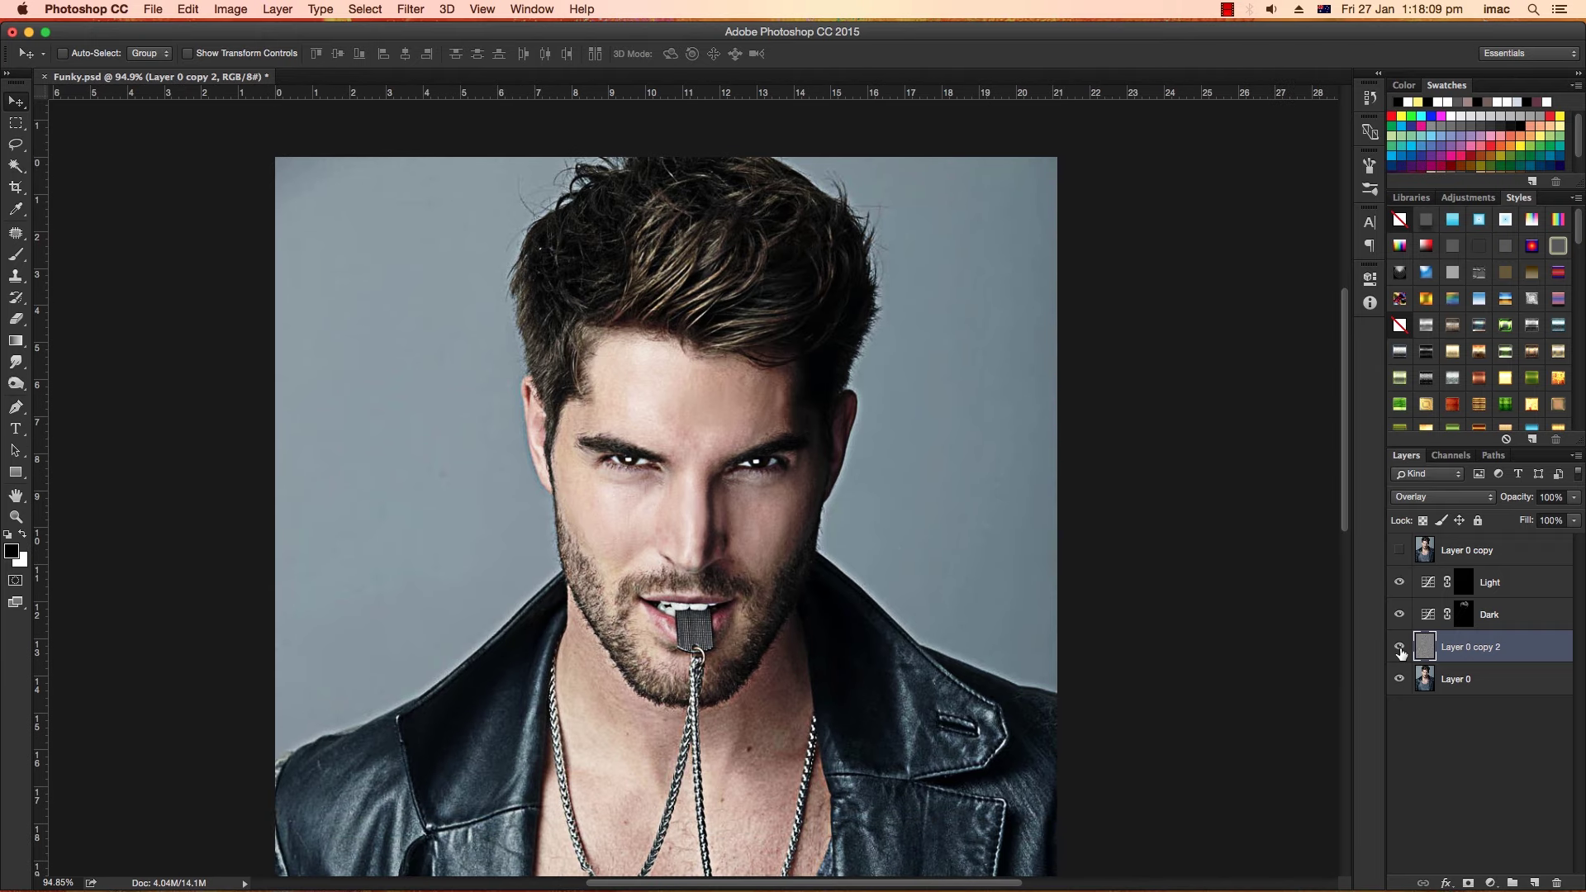
scroll(841, 529, "down", 1)
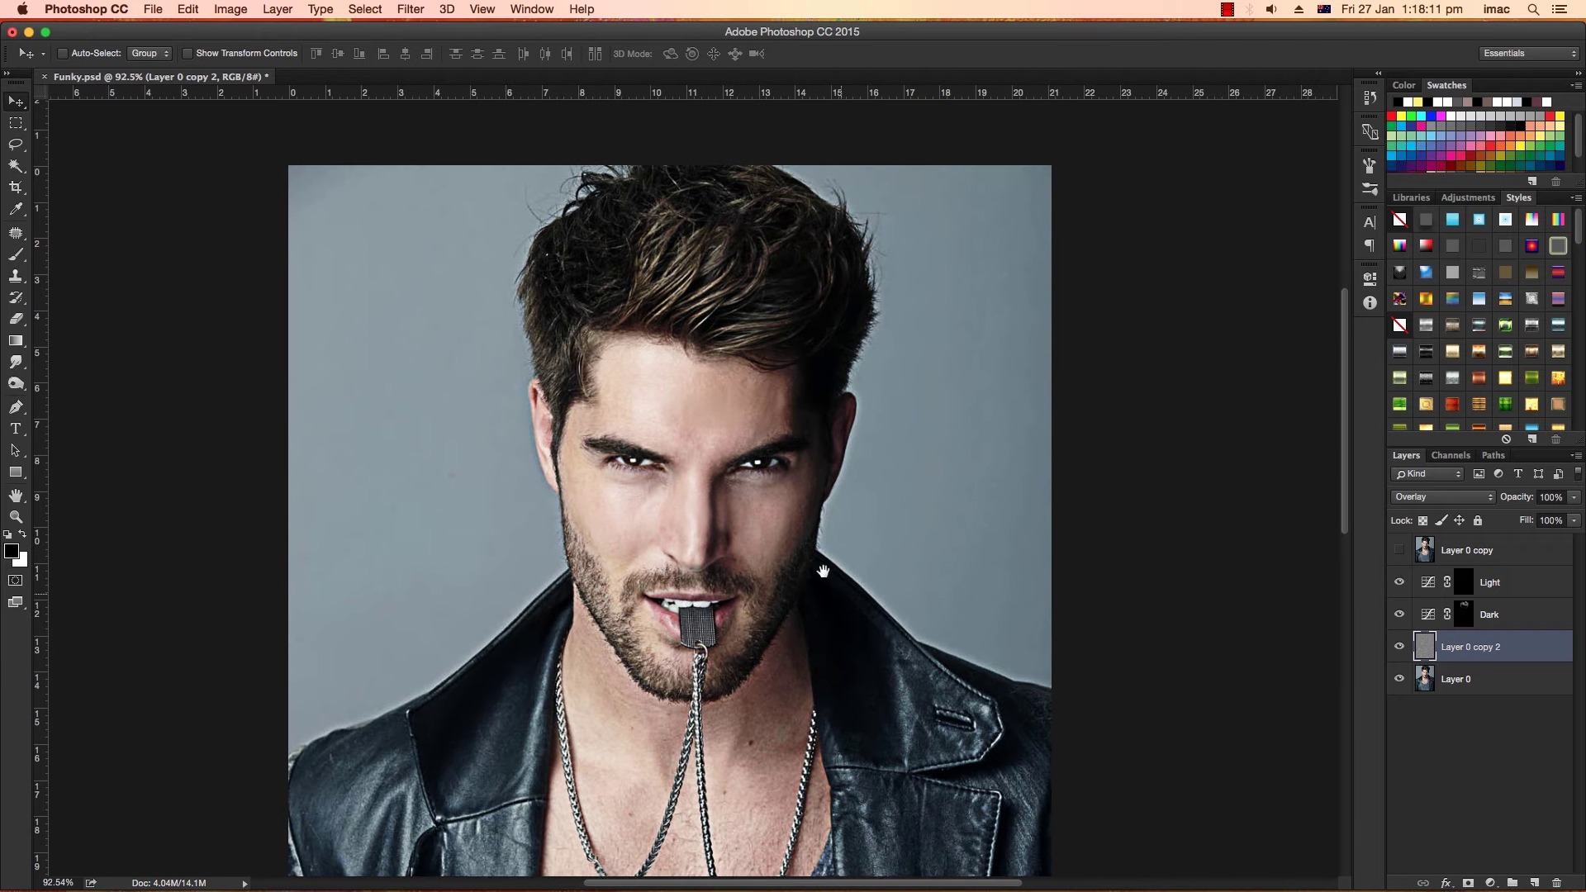
Erase the sharpening from the cheeks, eyes, nose, mouth, jacket and chest with a large eraser.
left_click_drag(829, 578, 792, 519)
key("e")
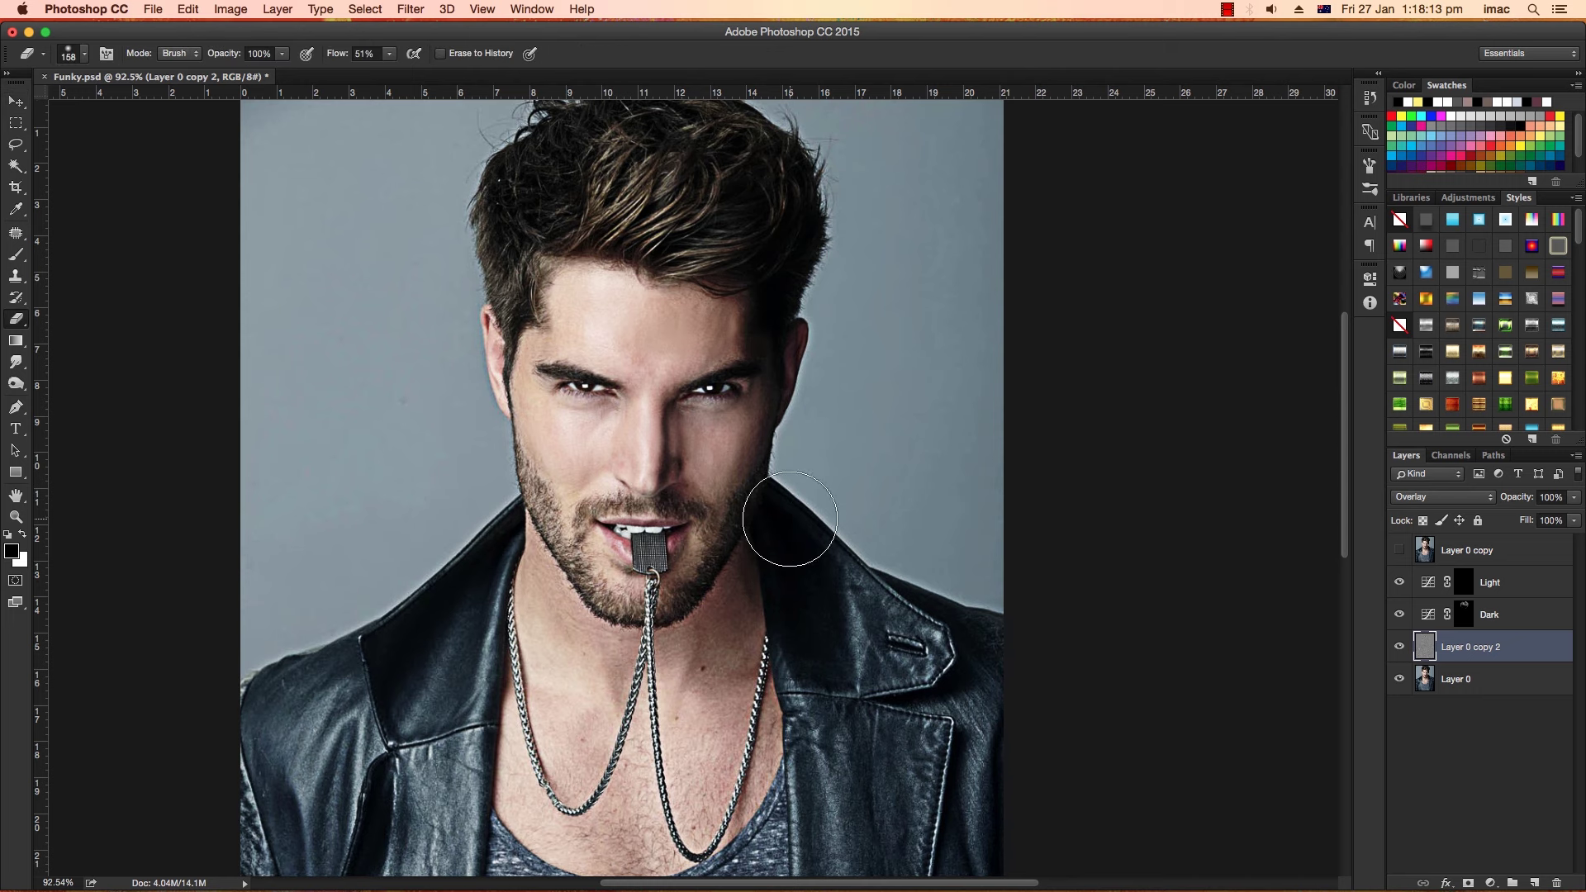
left_click_drag(460, 531, 549, 531)
mouse_move(584, 479)
left_mouse_down()
mouse_move(567, 496)
mouse_move(637, 478)
mouse_move(602, 355)
mouse_move(611, 406)
mouse_move(743, 430)
left_mouse_up()
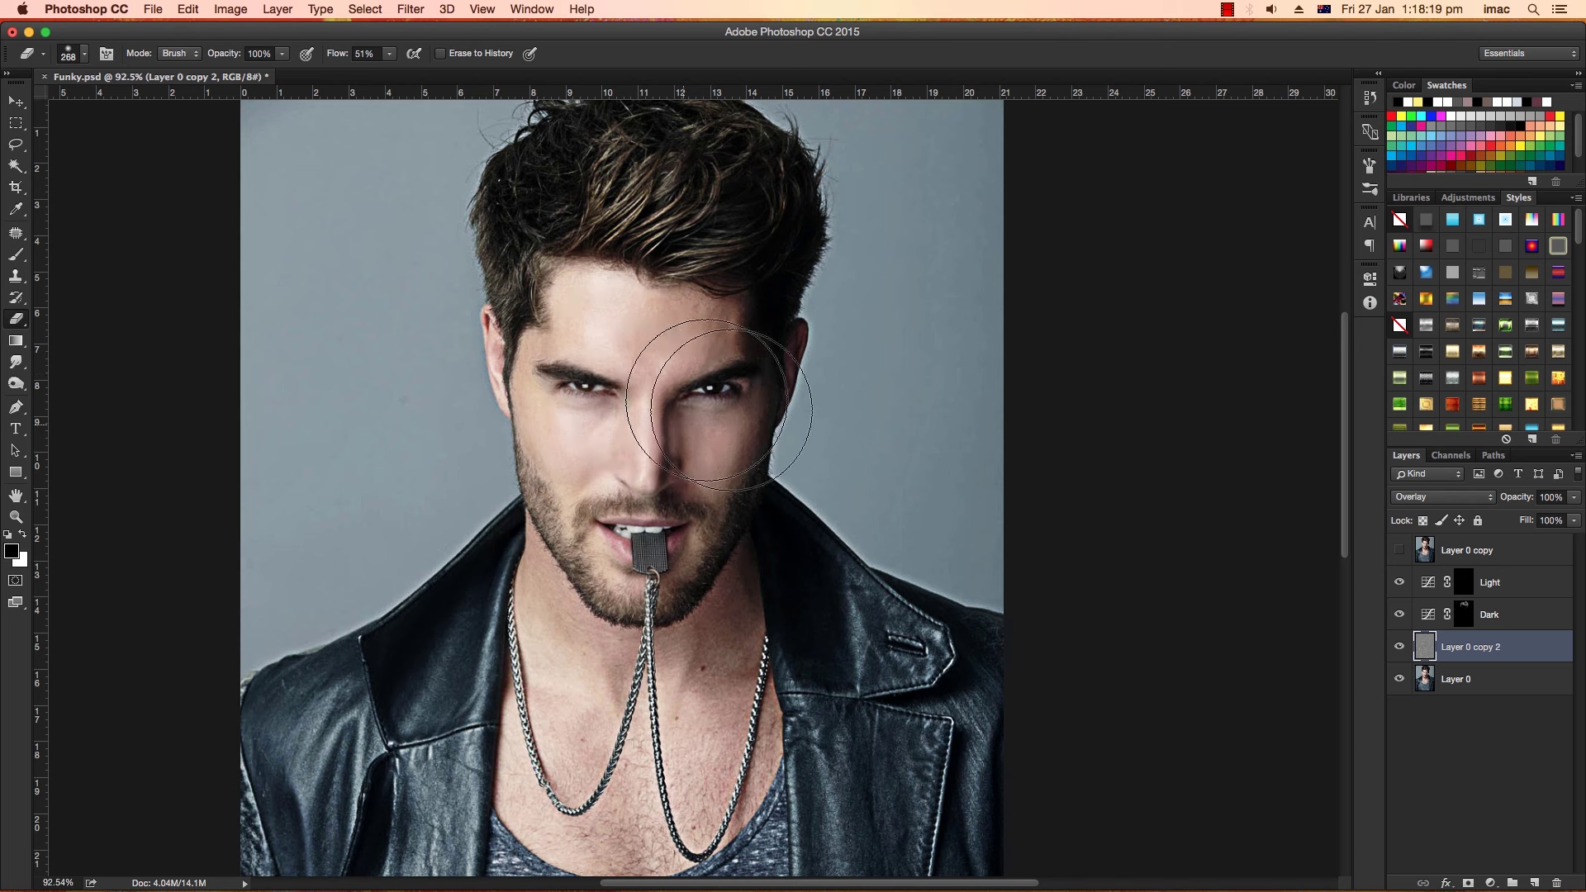
mouse_move(405, 747)
left_mouse_down()
mouse_move(389, 793)
mouse_move(826, 817)
mouse_move(913, 748)
mouse_move(921, 566)
mouse_move(832, 673)
mouse_move(850, 585)
left_mouse_up()
mouse_move(622, 447)
left_mouse_down()
mouse_move(627, 414)
mouse_move(666, 454)
mouse_move(760, 418)
mouse_move(737, 534)
mouse_move(603, 641)
mouse_move(628, 661)
mouse_move(537, 677)
mouse_move(215, 826)
left_mouse_up()
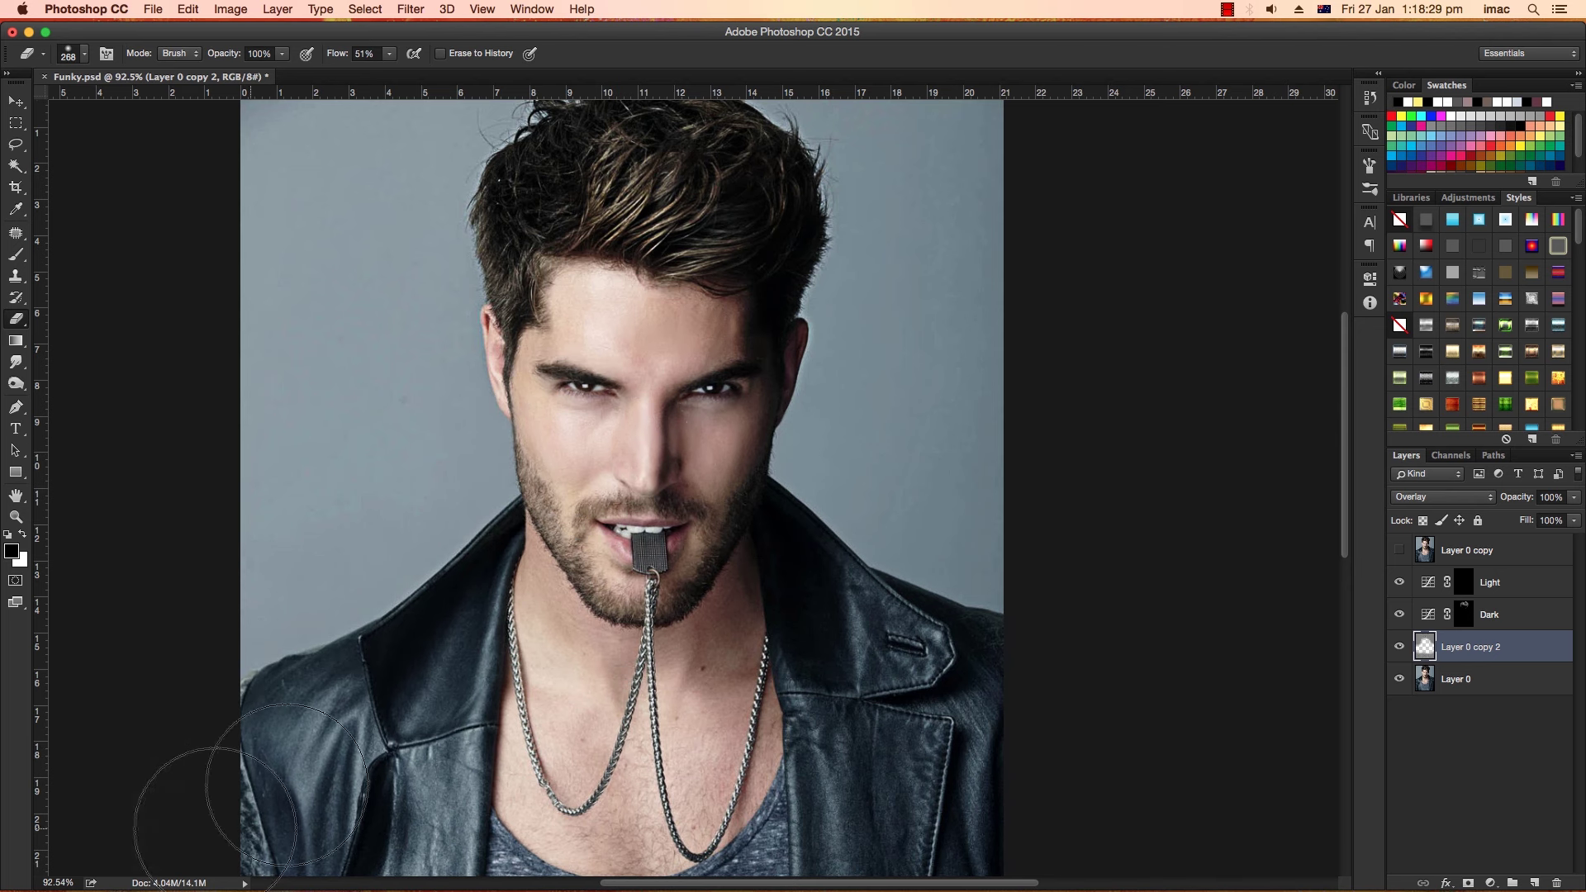
mouse_move(684, 813)
left_mouse_down()
mouse_move(760, 759)
mouse_move(1008, 744)
mouse_move(888, 737)
mouse_move(647, 512)
mouse_move(584, 372)
mouse_move(630, 373)
mouse_move(503, 460)
left_mouse_up()
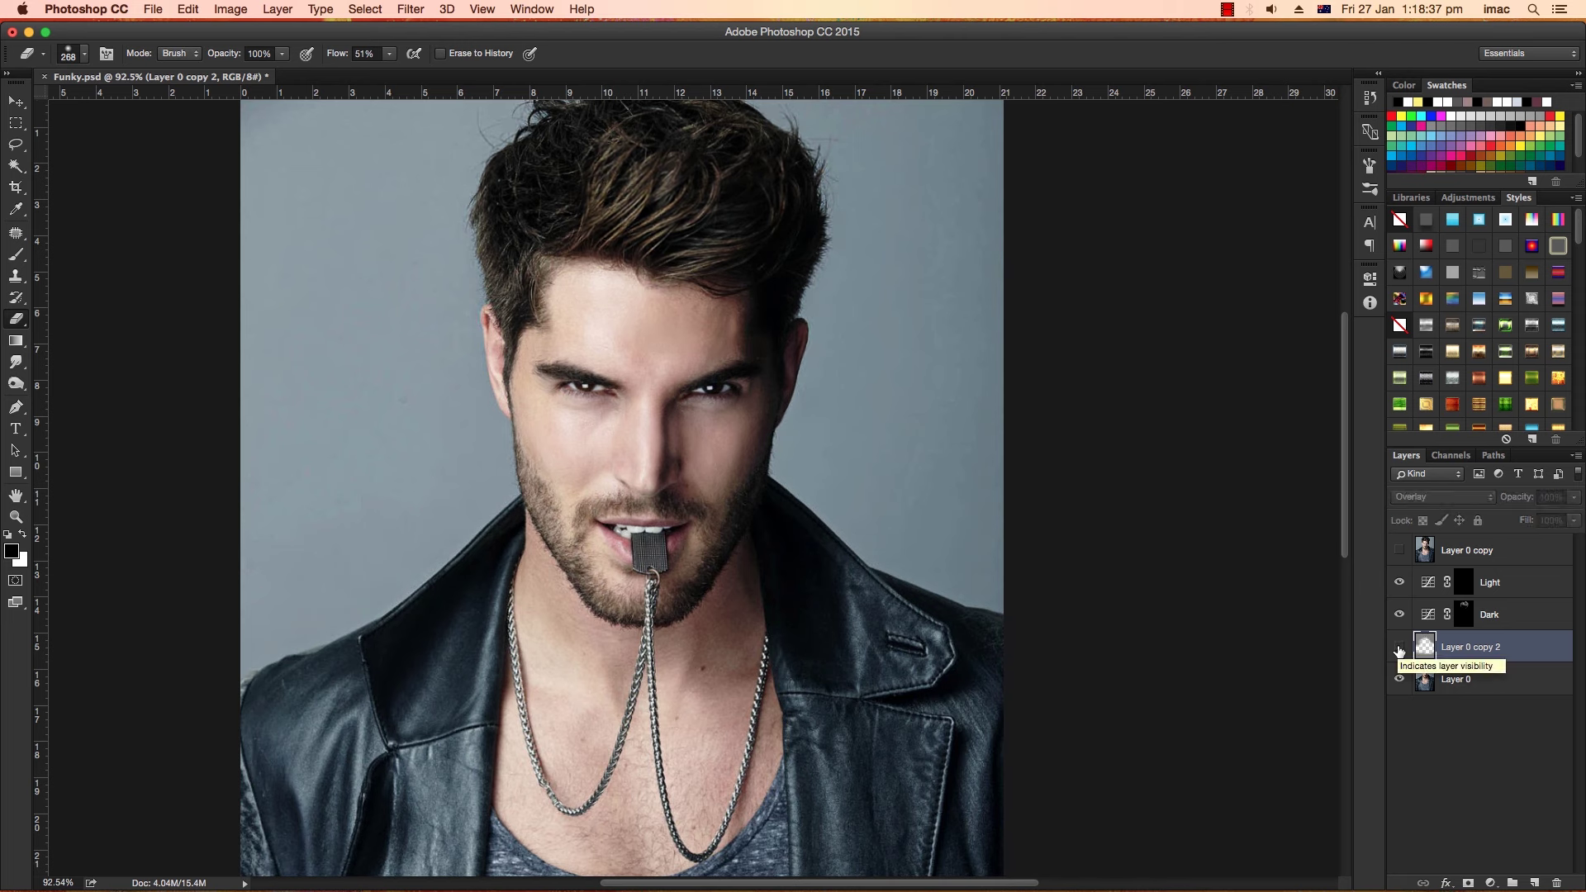
Compare the image with the sharpening layer hidden and shown, then return to the Move tool.
left_click(1398, 651)
left_click(1398, 650)
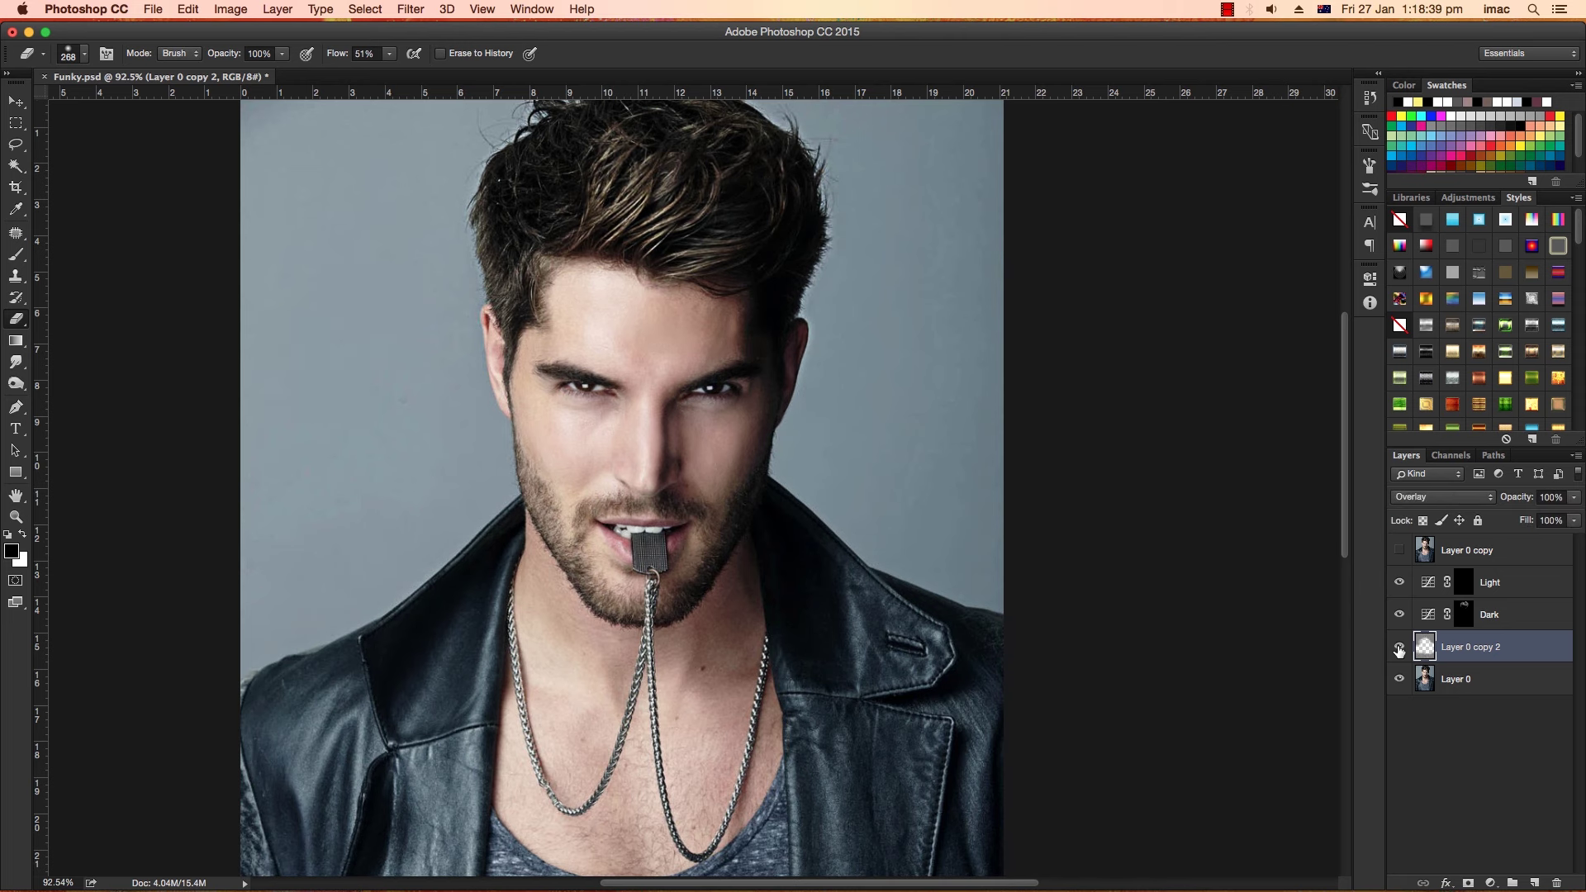
scroll(649, 337, "down", 1)
scroll(648, 335, "down", 1)
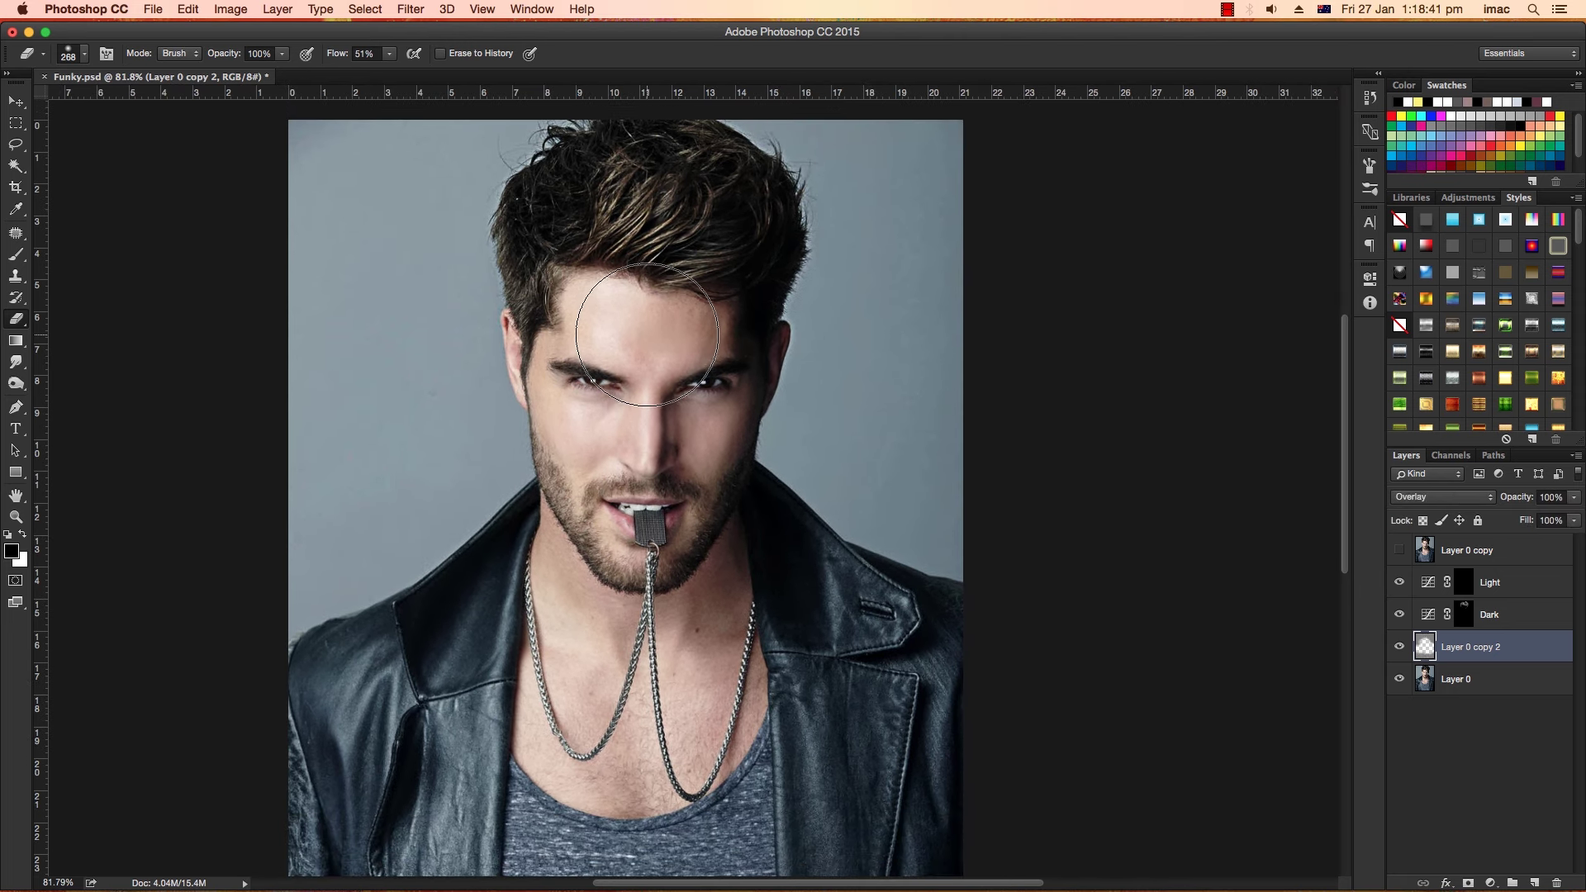
key("v")
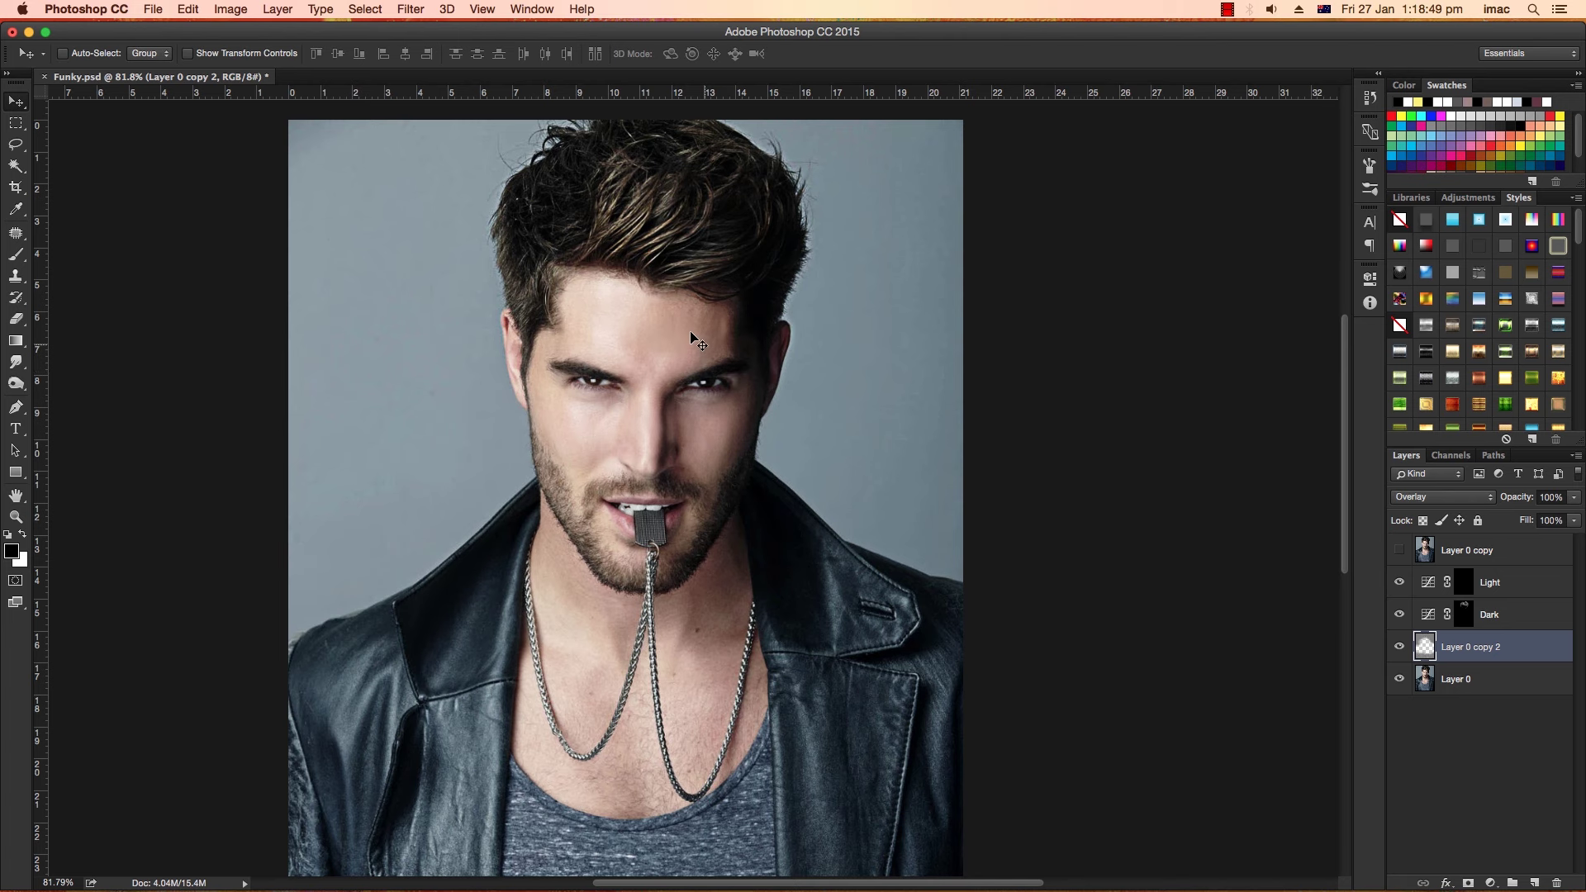
scroll(678, 324, "up", 2)
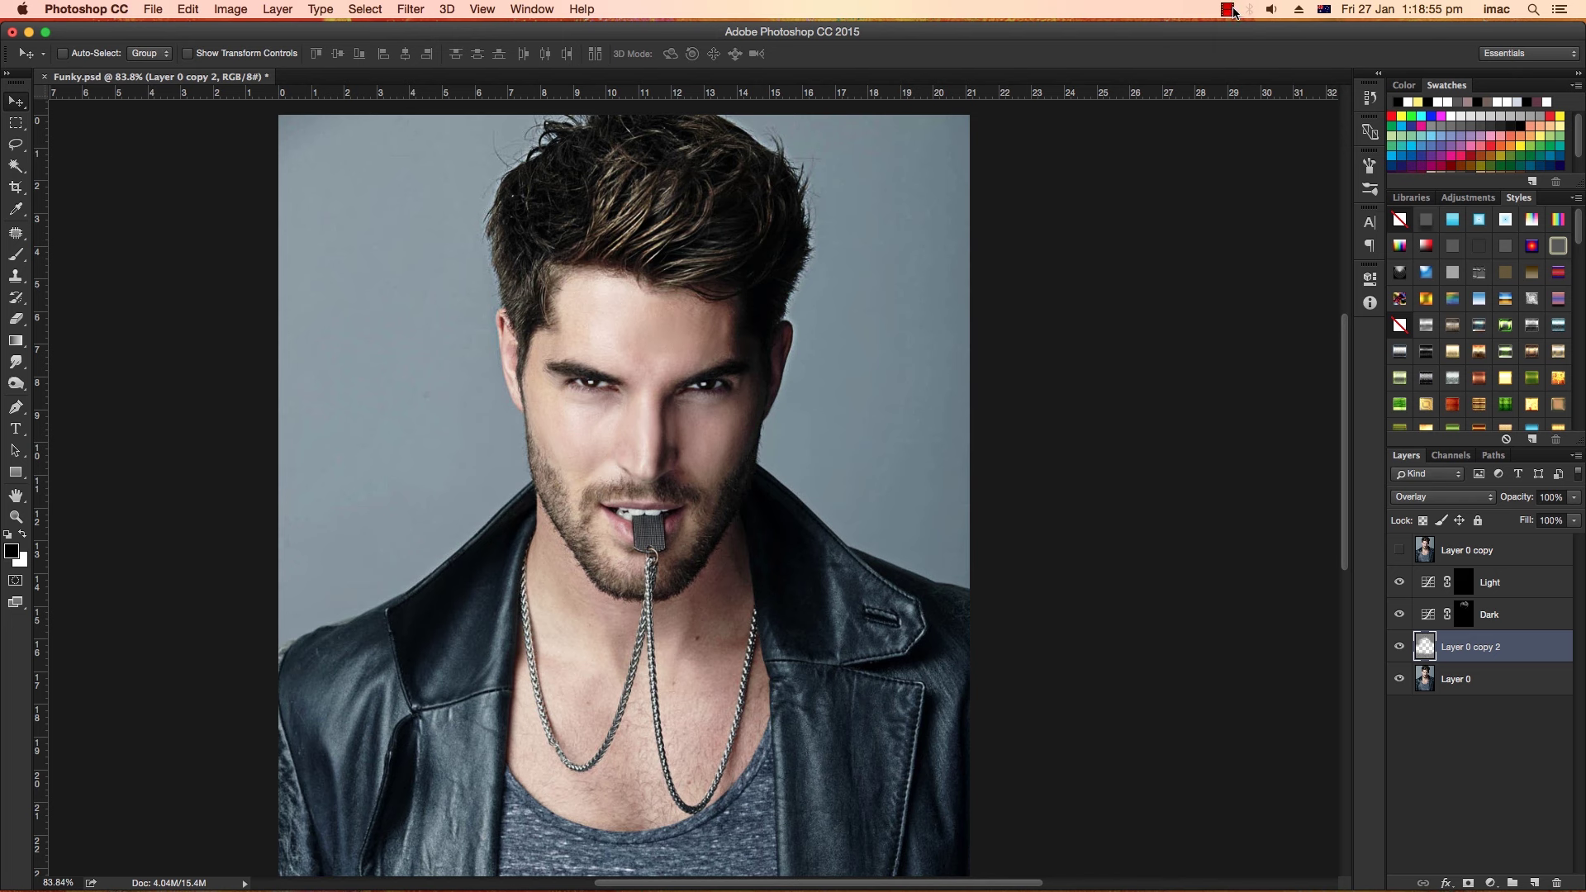
left_click(1228, 10)
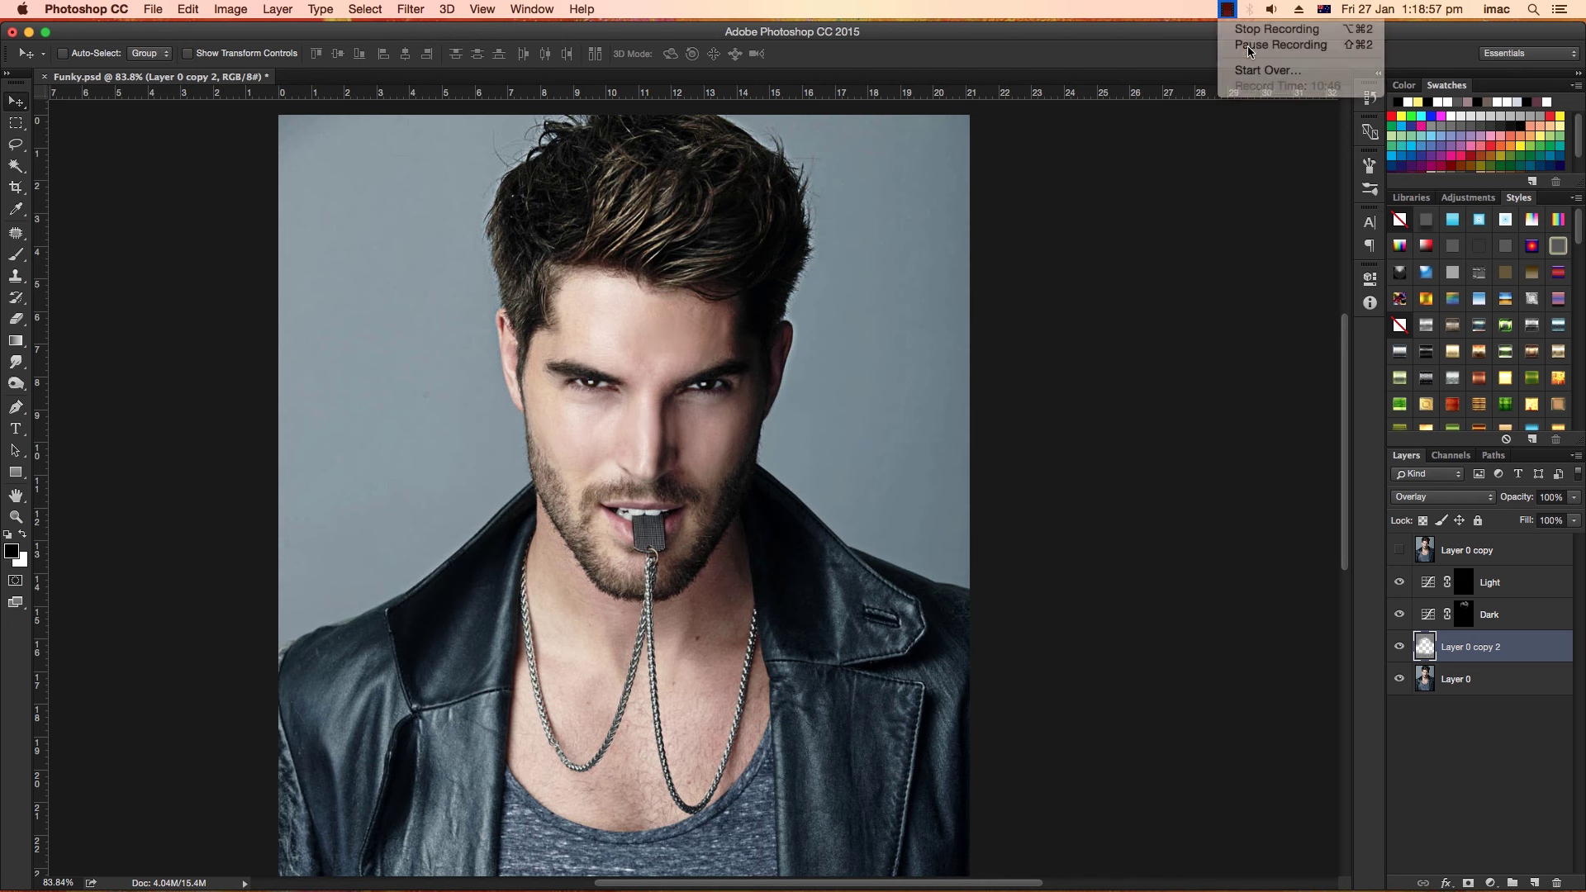
Back in Photoshop, duplicate Layer 0 copy 3 into Layer 0 copy 4.
left_click(1251, 45)
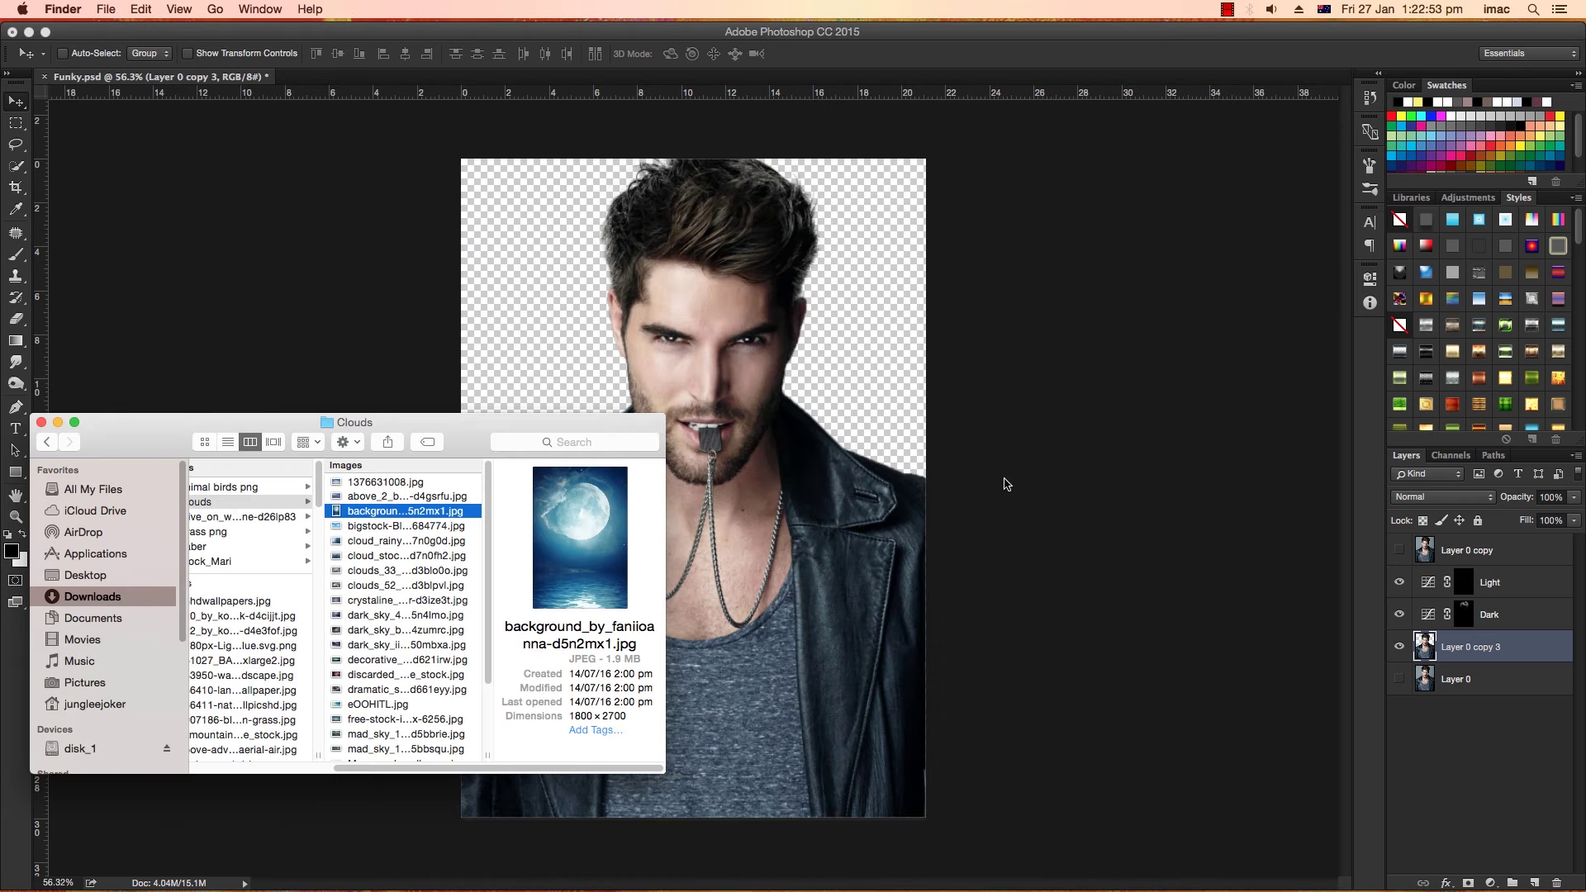
left_click(1006, 483)
scroll(727, 315, "up", 3)
scroll(727, 314, "up", 3)
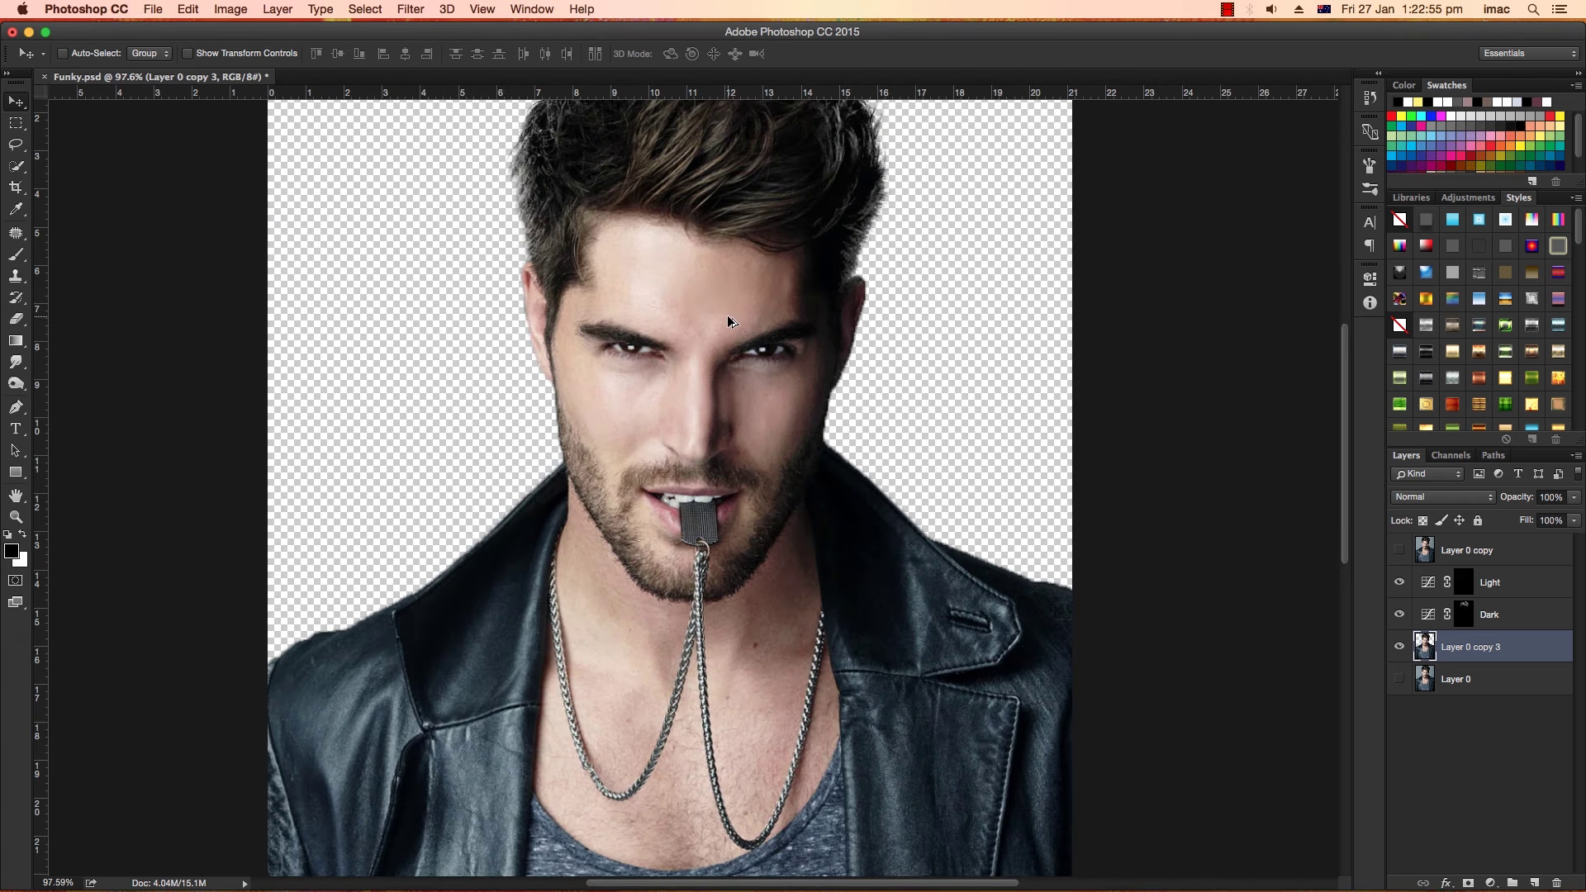
mouse_move(748, 282)
left_mouse_down()
mouse_move(744, 428)
mouse_move(730, 305)
left_mouse_up()
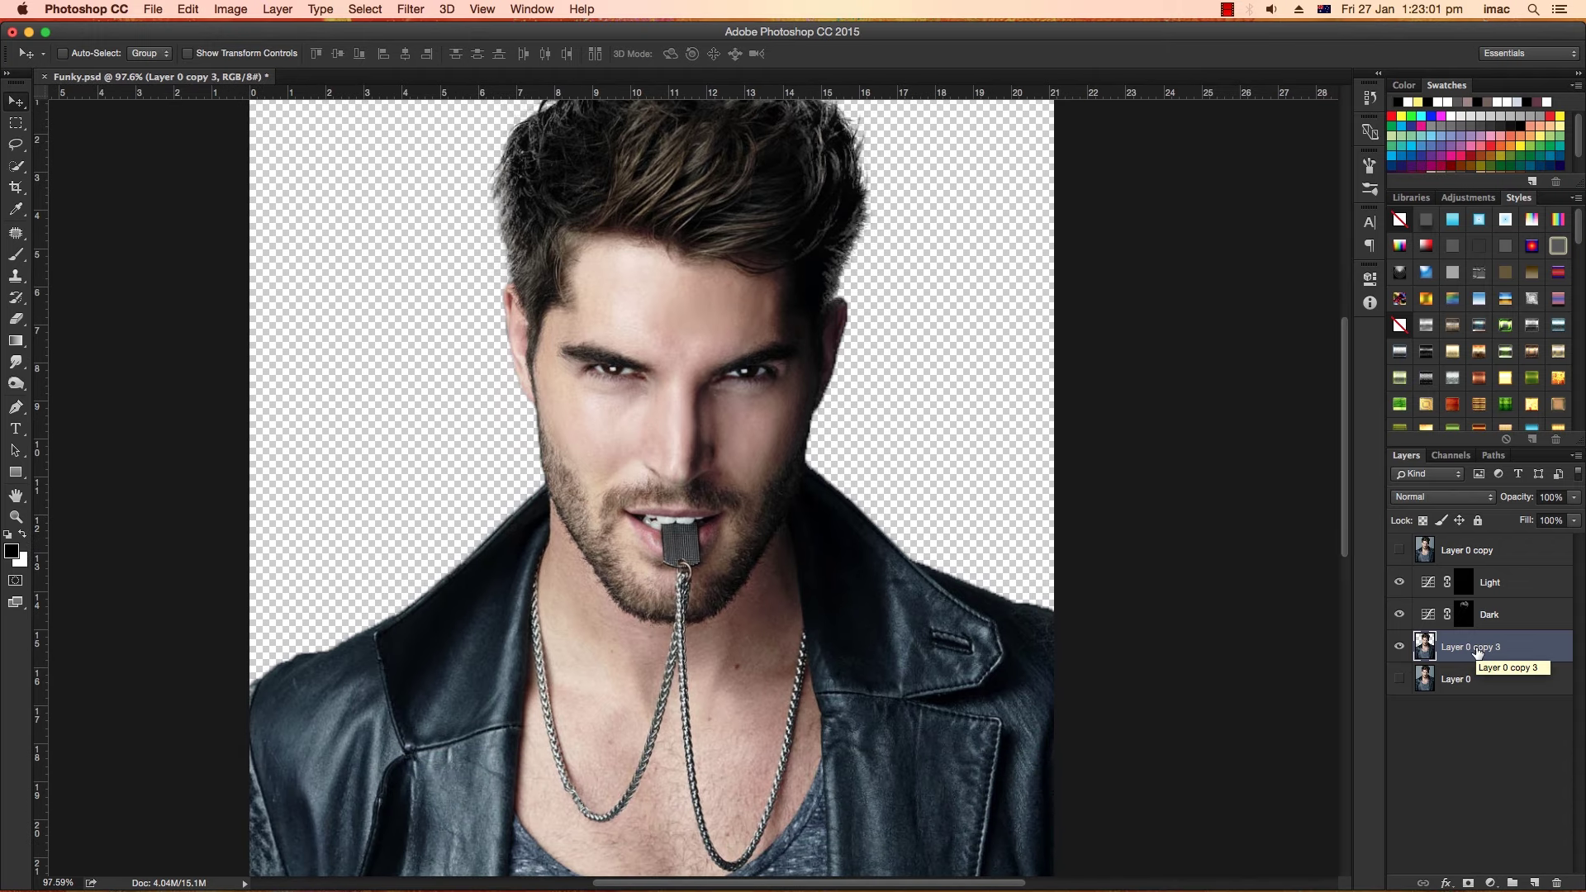
left_click_drag(1478, 653, 1532, 882)
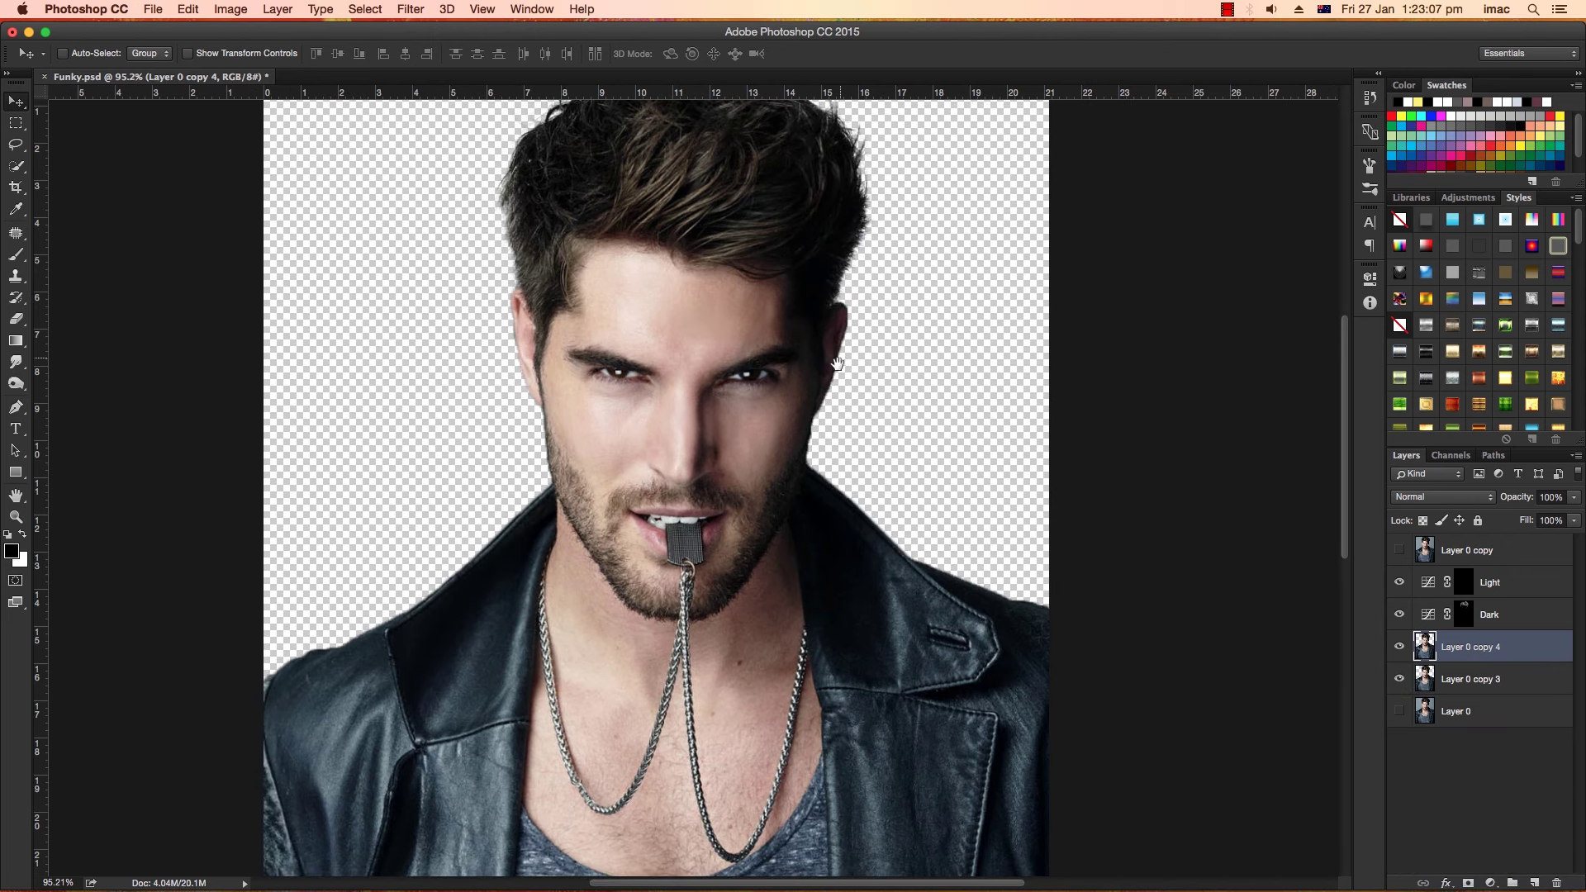
scroll(814, 524, "up", 3)
scroll(814, 525, "up", 1)
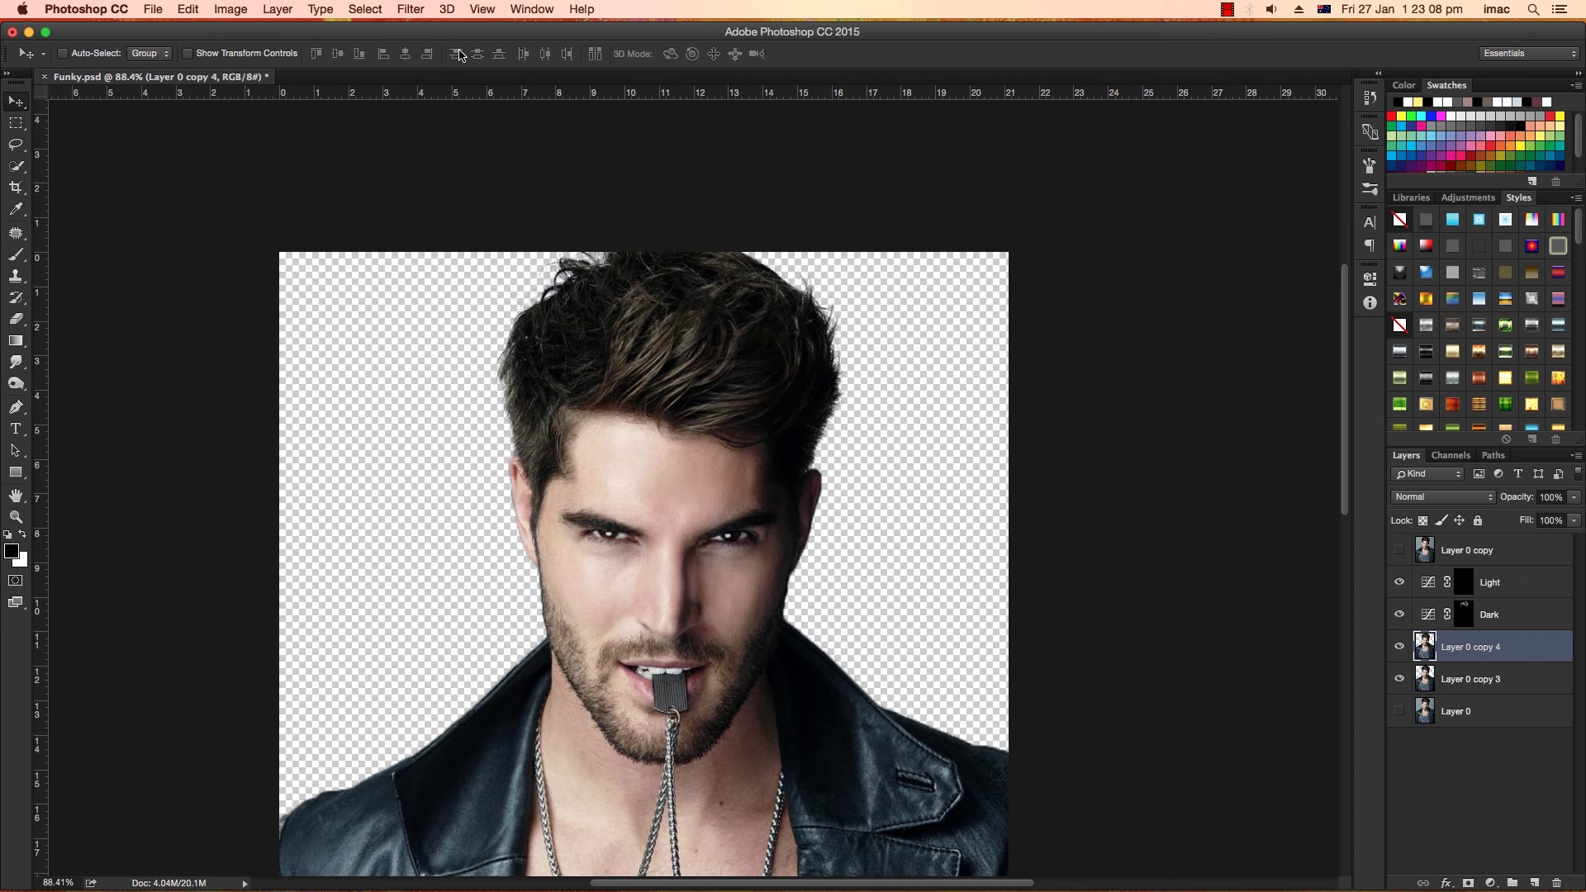
Apply a High Pass filter with radius 3 to Layer 0 copy 4.
left_click(417, 13)
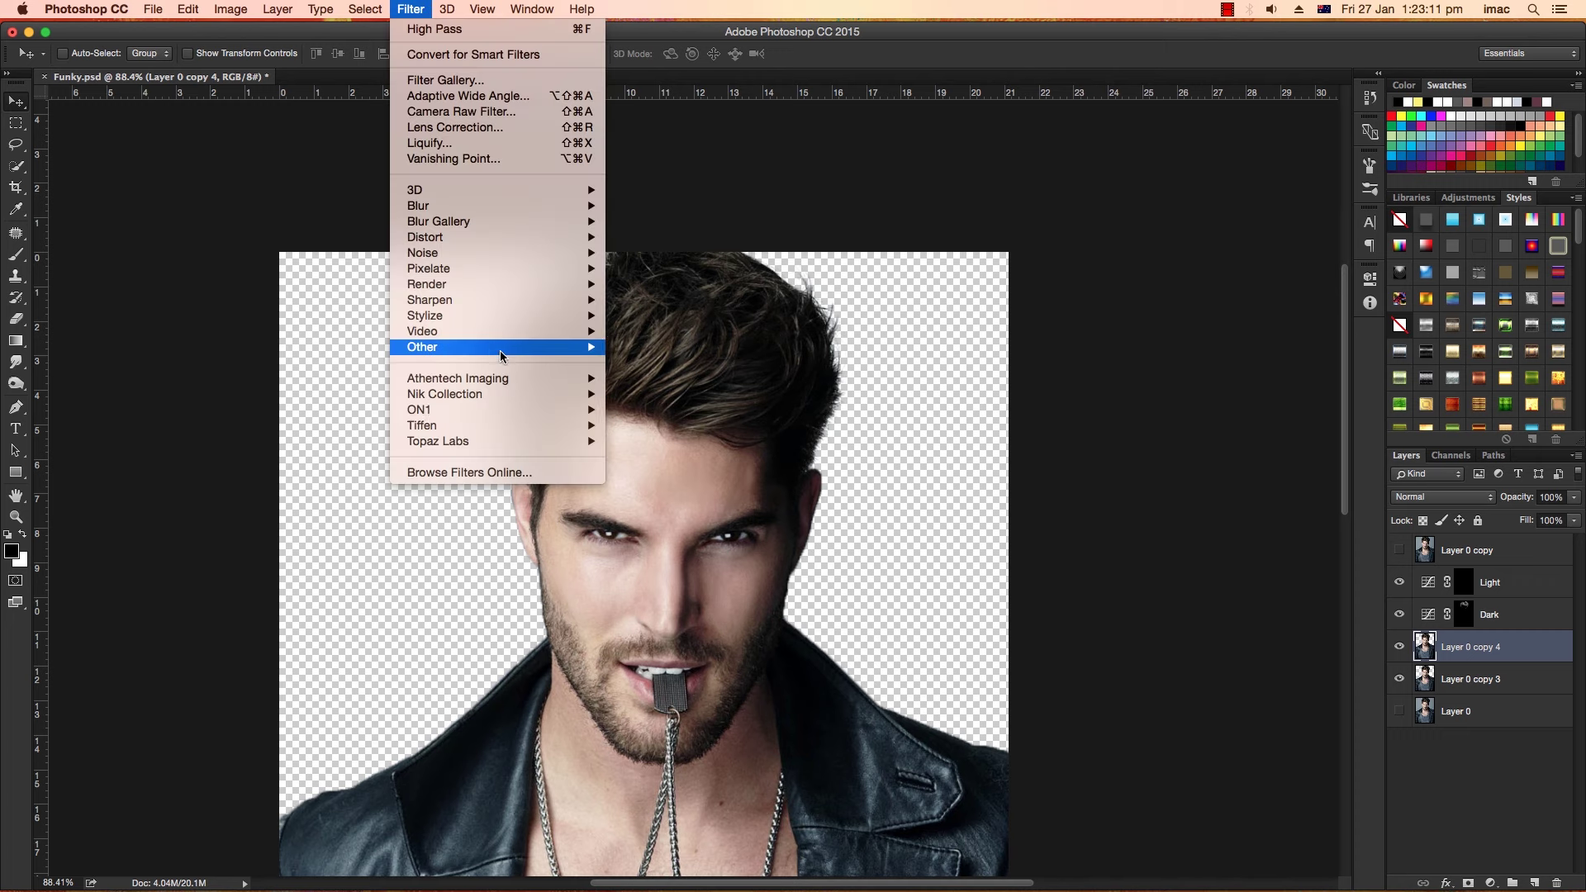
mouse_move(423, 347)
left_click(652, 361)
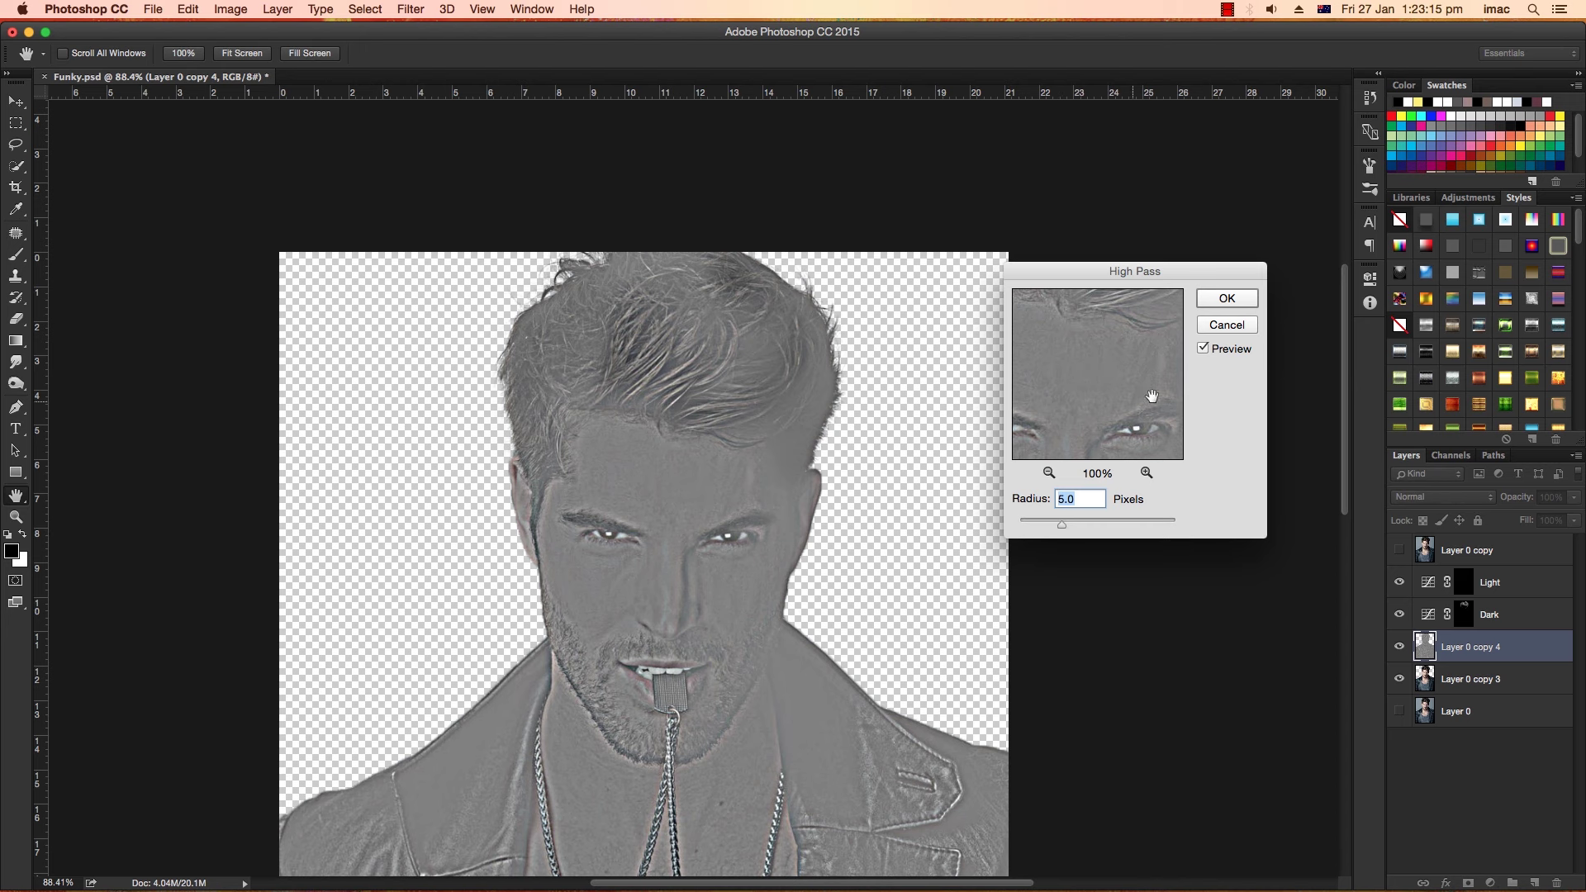
type("3")
left_click(1226, 299)
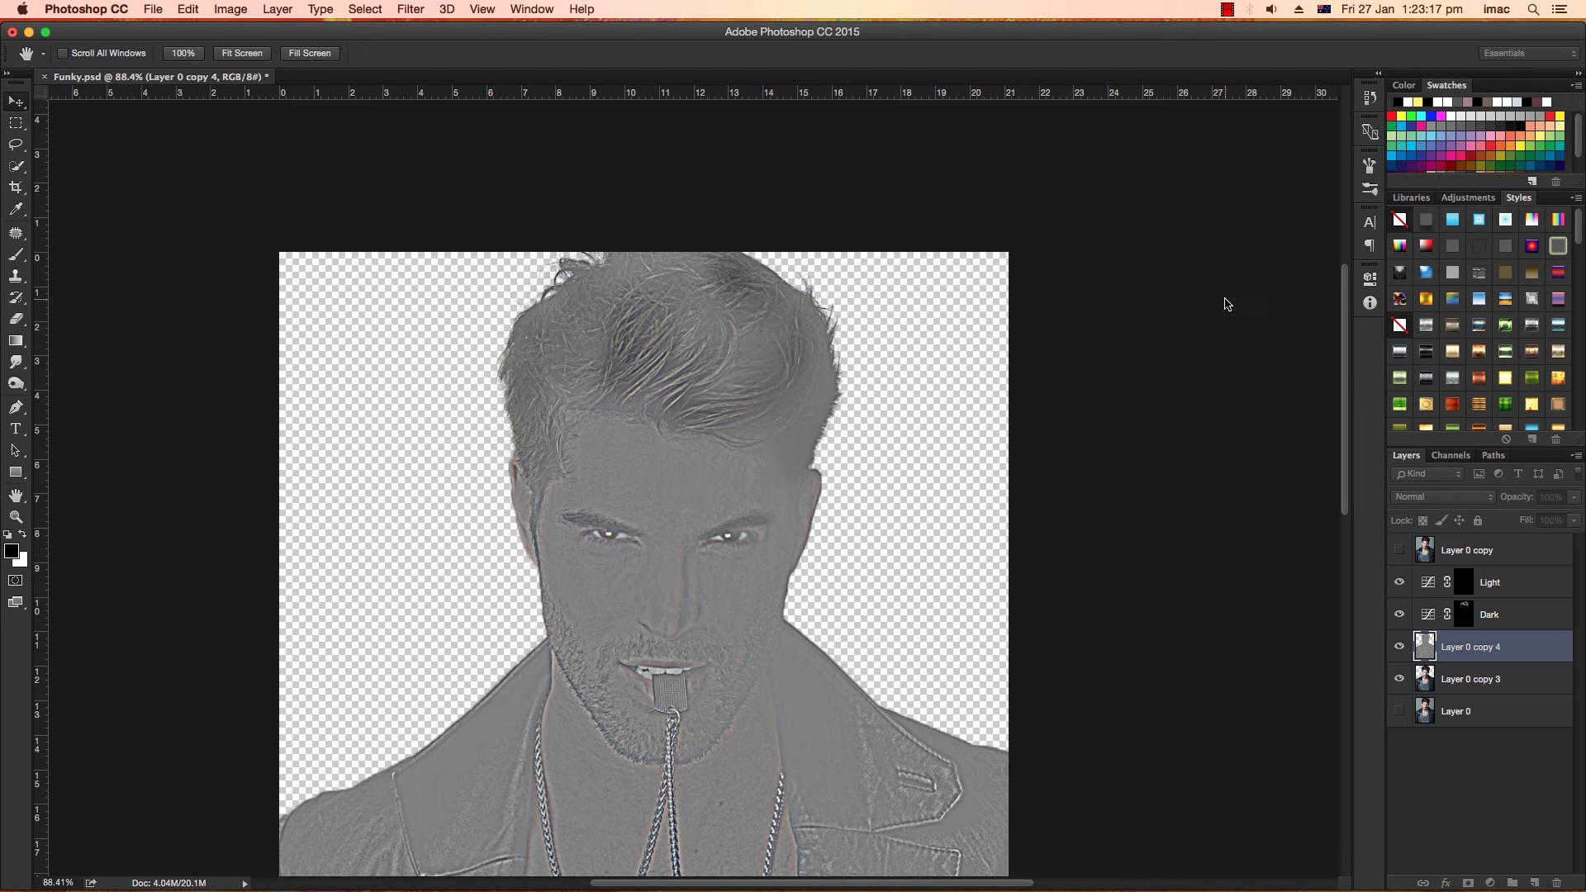
Set Layer 0 copy 4's blend mode to Overlay.
key("v")
scroll(1230, 508, "down", 3)
left_click_drag(1135, 524, 1140, 483)
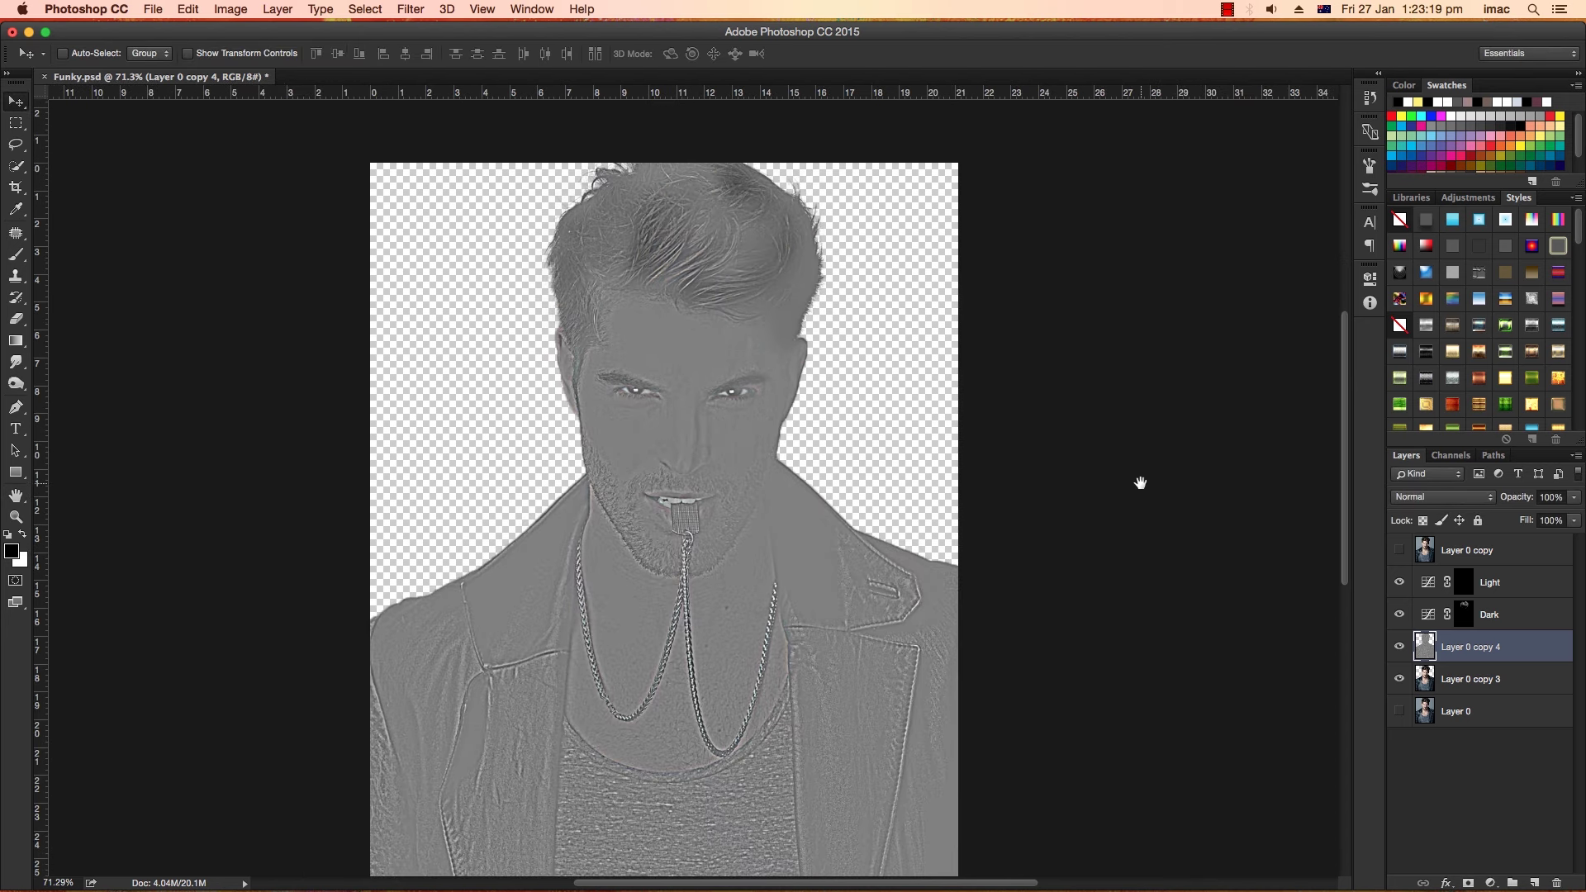
left_click(1417, 498)
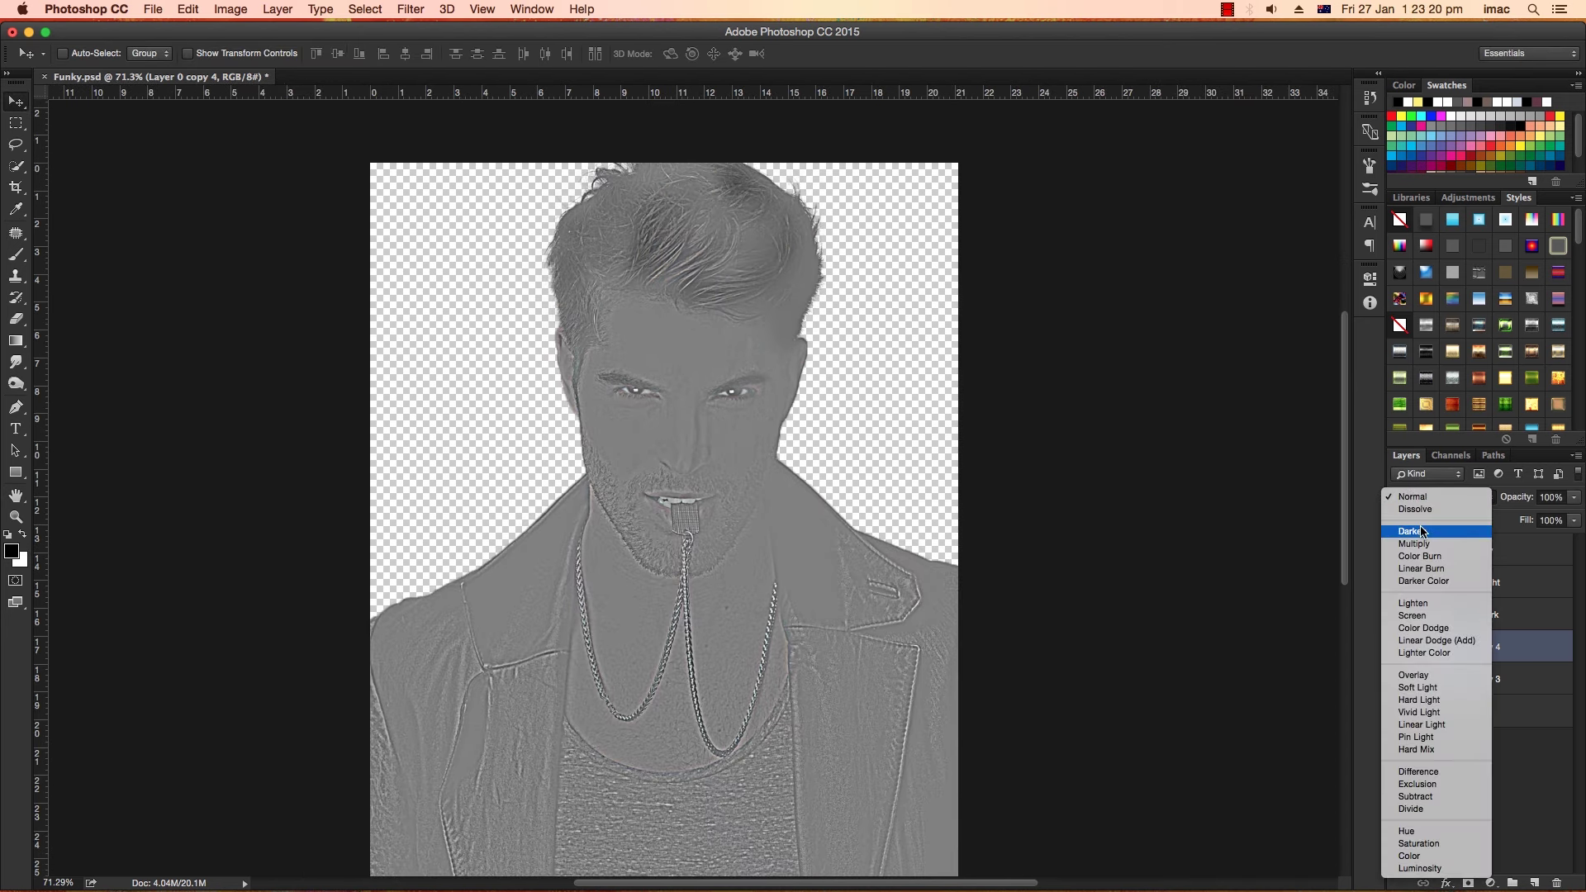
left_click(1410, 675)
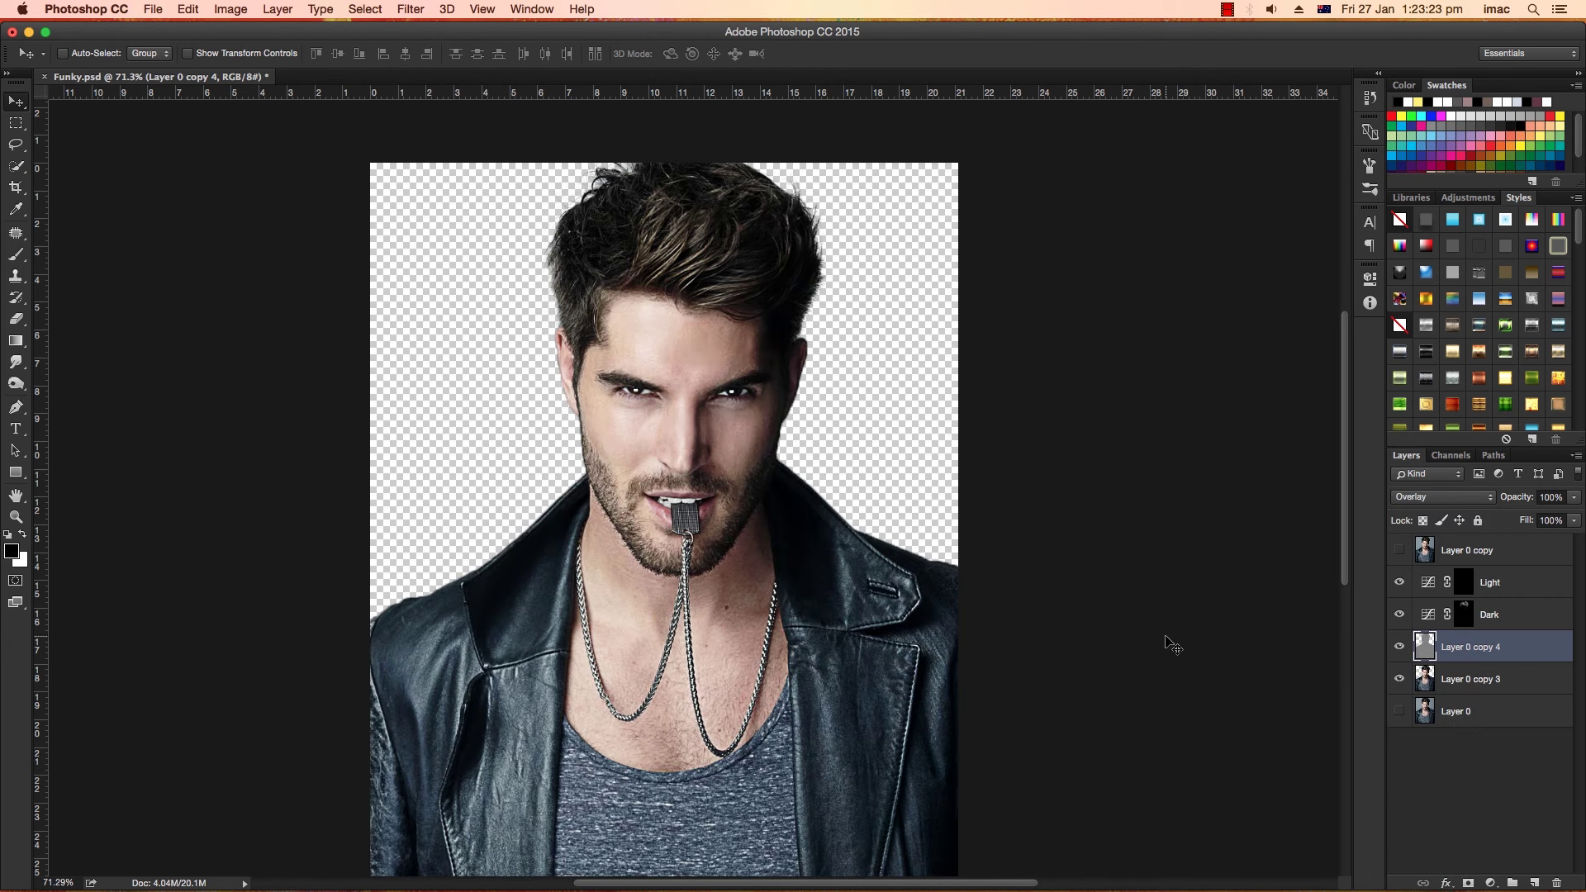
Erase Layer 0 copy 4's sharpening around the face with a large eraser and compare.
key("e")
scroll(709, 620, "down", 1)
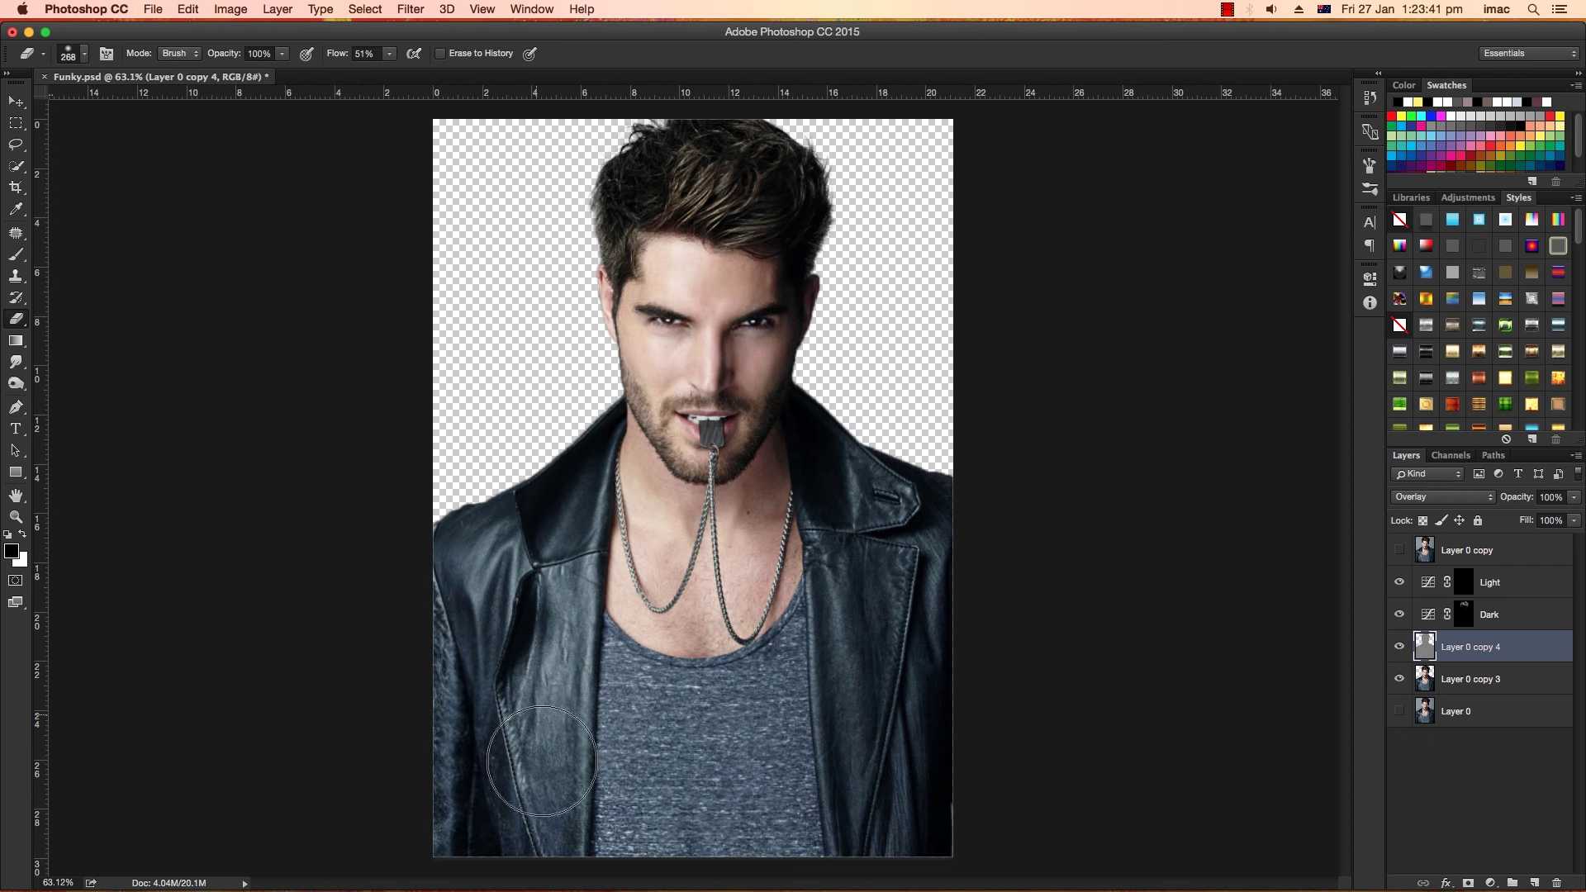
left_click_drag(580, 757, 448, 763)
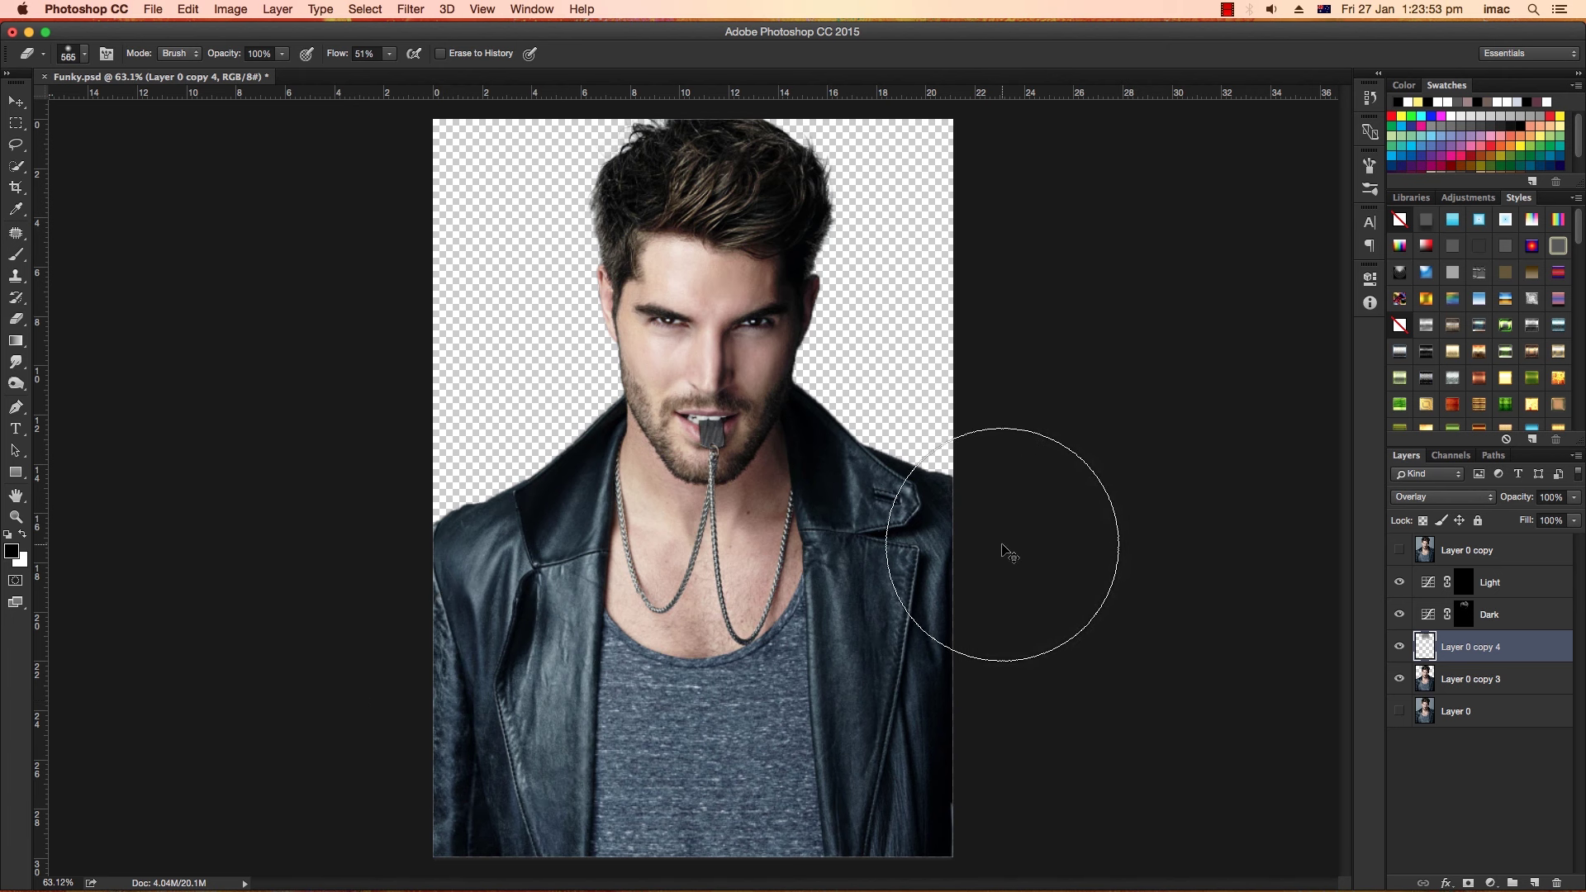
key("v")
left_click(1399, 648)
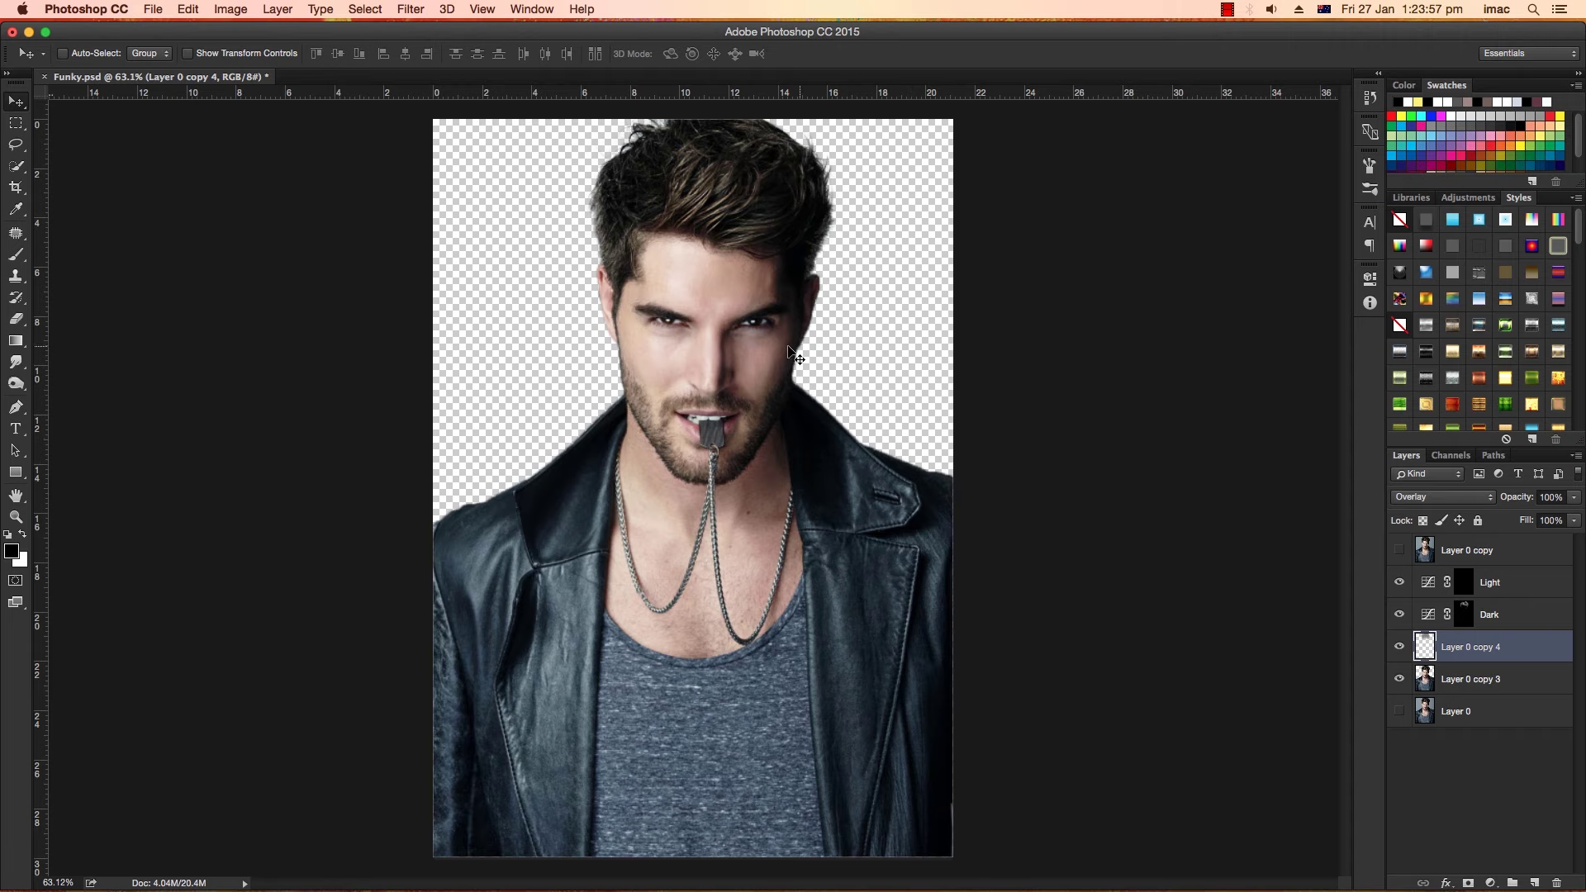
Zoom and pan to inspect the face and hair, then switch to Finder.
scroll(743, 294, "up", 3)
scroll(744, 294, "up", 3)
scroll(744, 294, "down", 2)
scroll(744, 294, "down", 1)
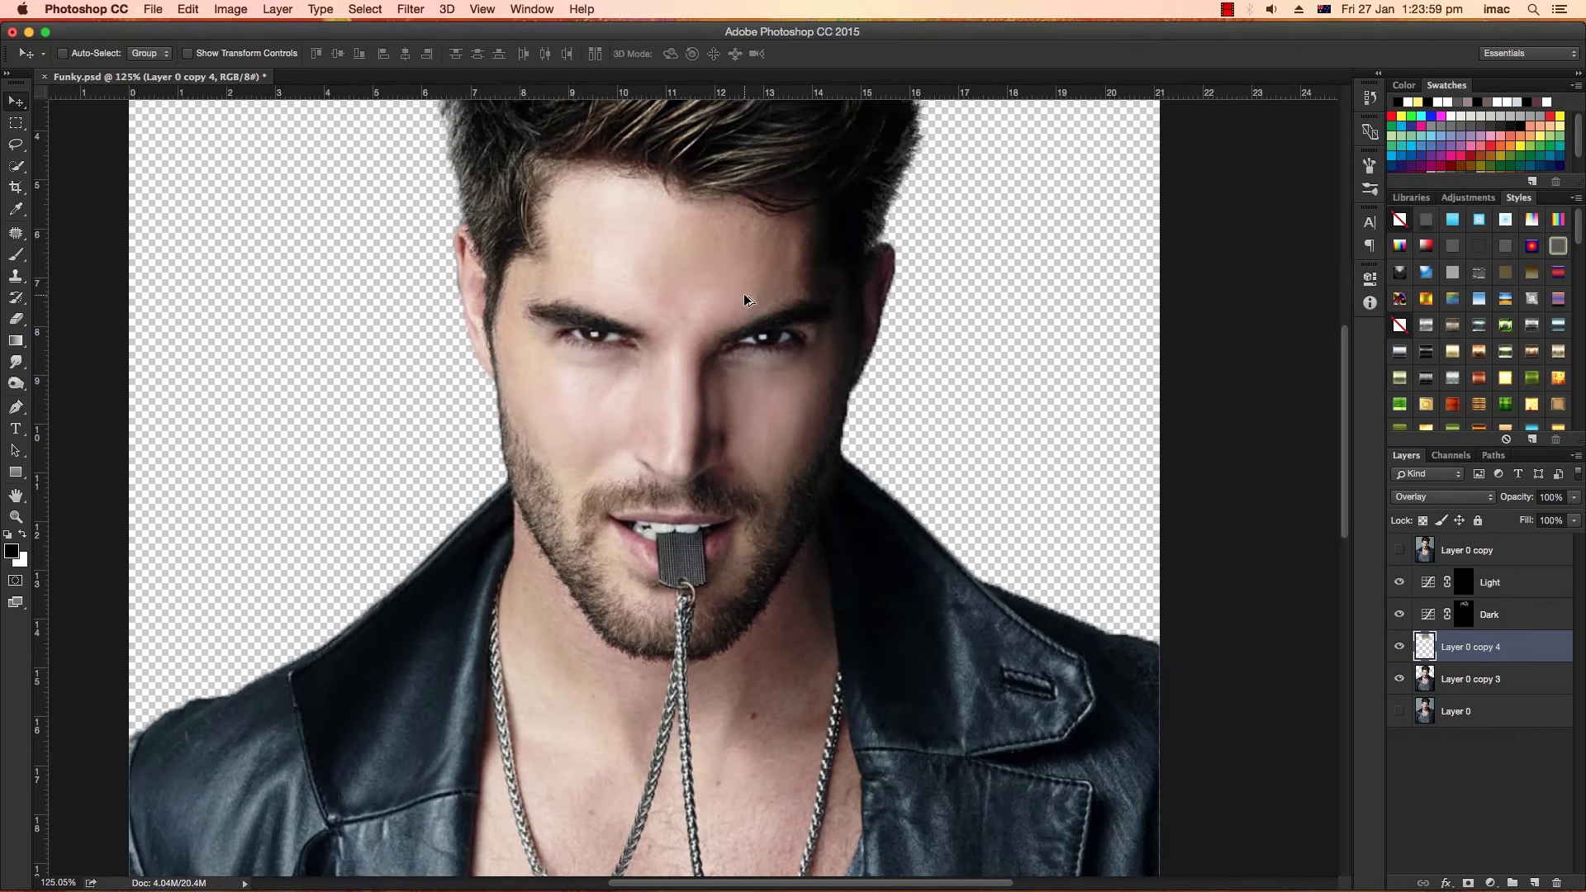
left_click_drag(743, 294, 763, 444)
scroll(776, 421, "down", 1)
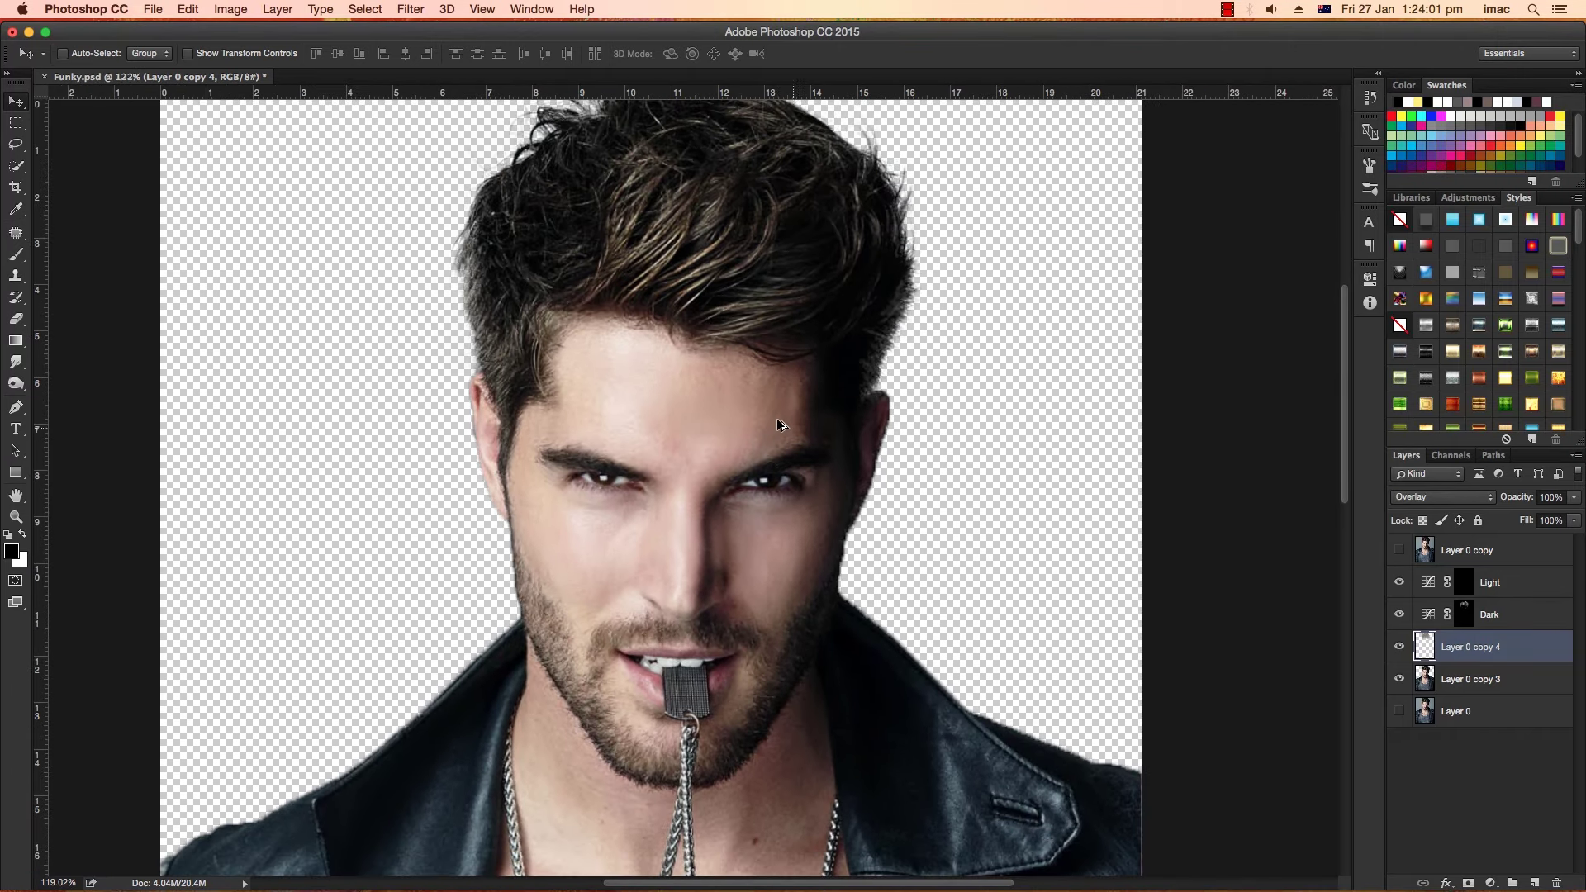
scroll(776, 418, "down", 2)
scroll(780, 425, "down", 2)
key("super+Tab")
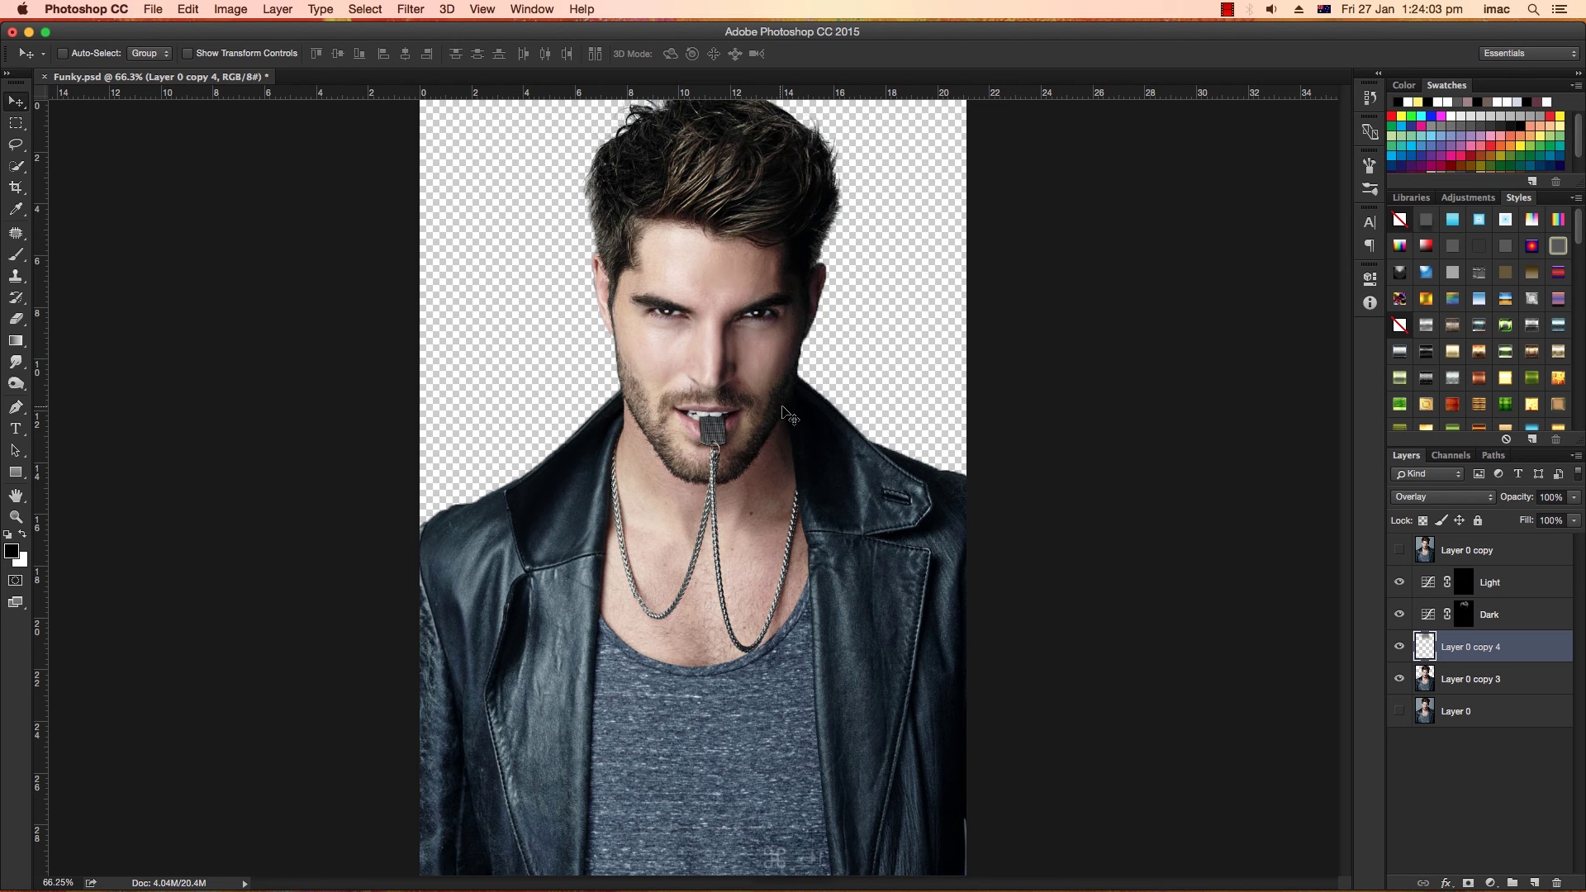
Browse the Clouds folder sky previews and stop on discarded_spacestuff31_by_fune_stock.jpg.
left_click(382, 528)
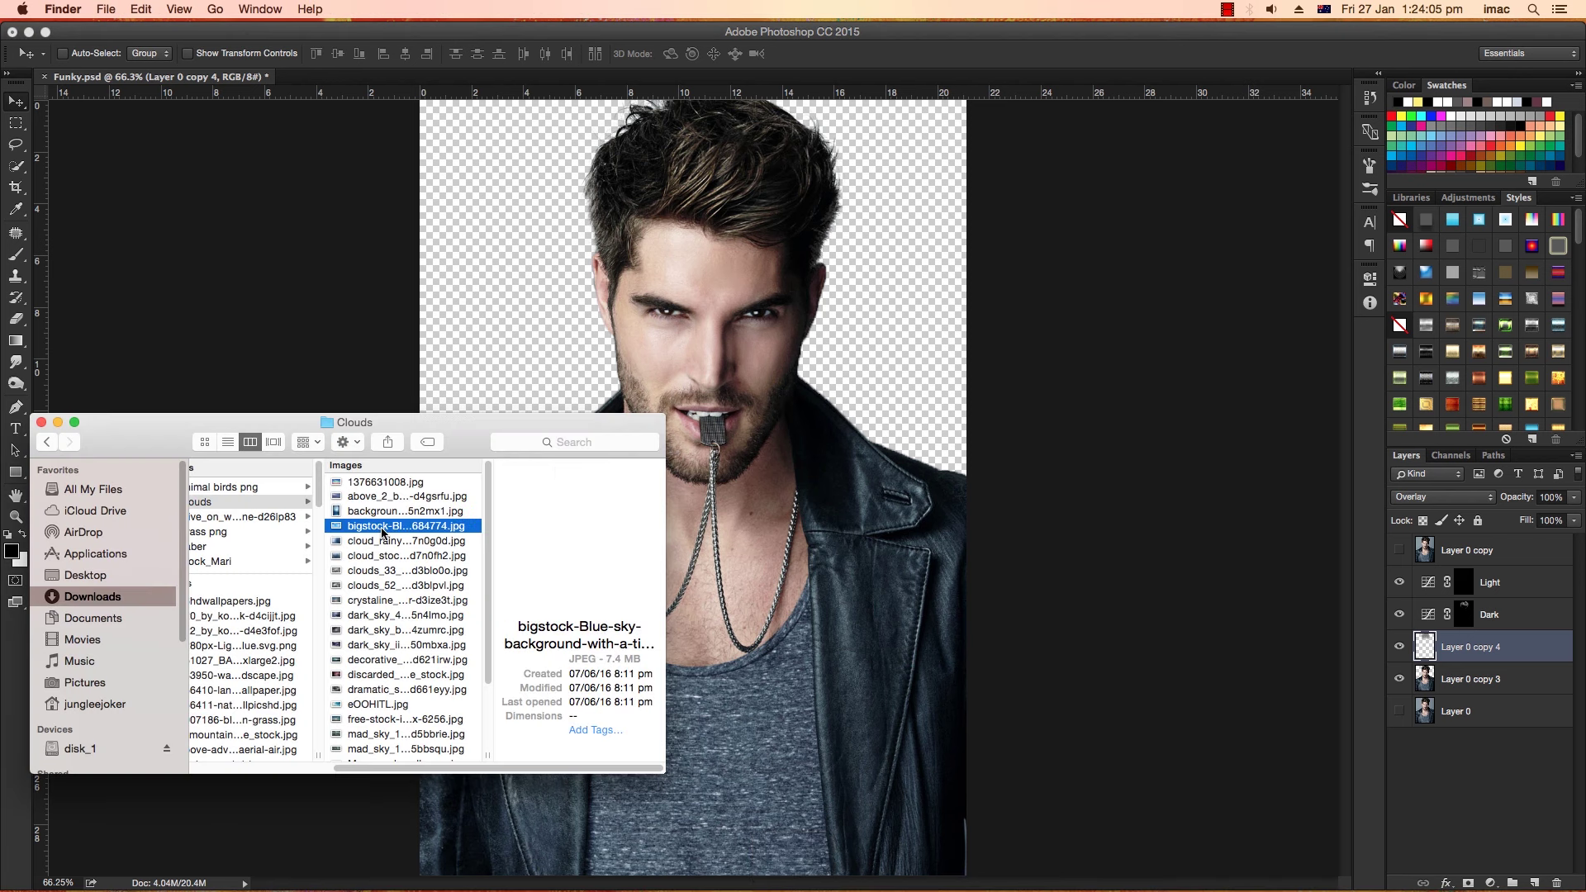
left_click(396, 541)
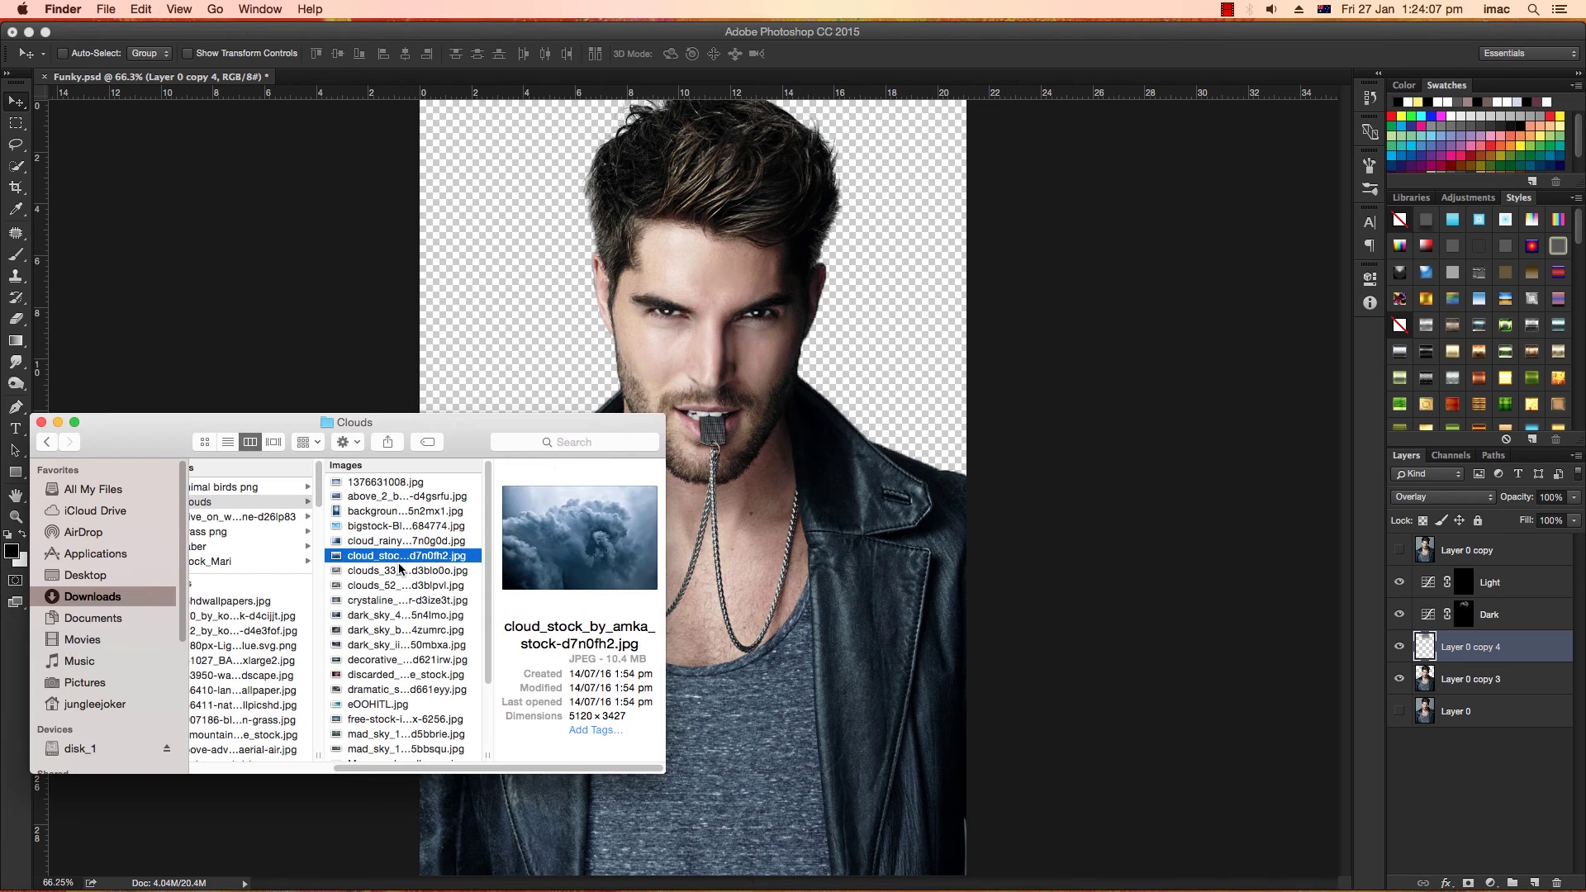
left_click(399, 571)
key("Down")
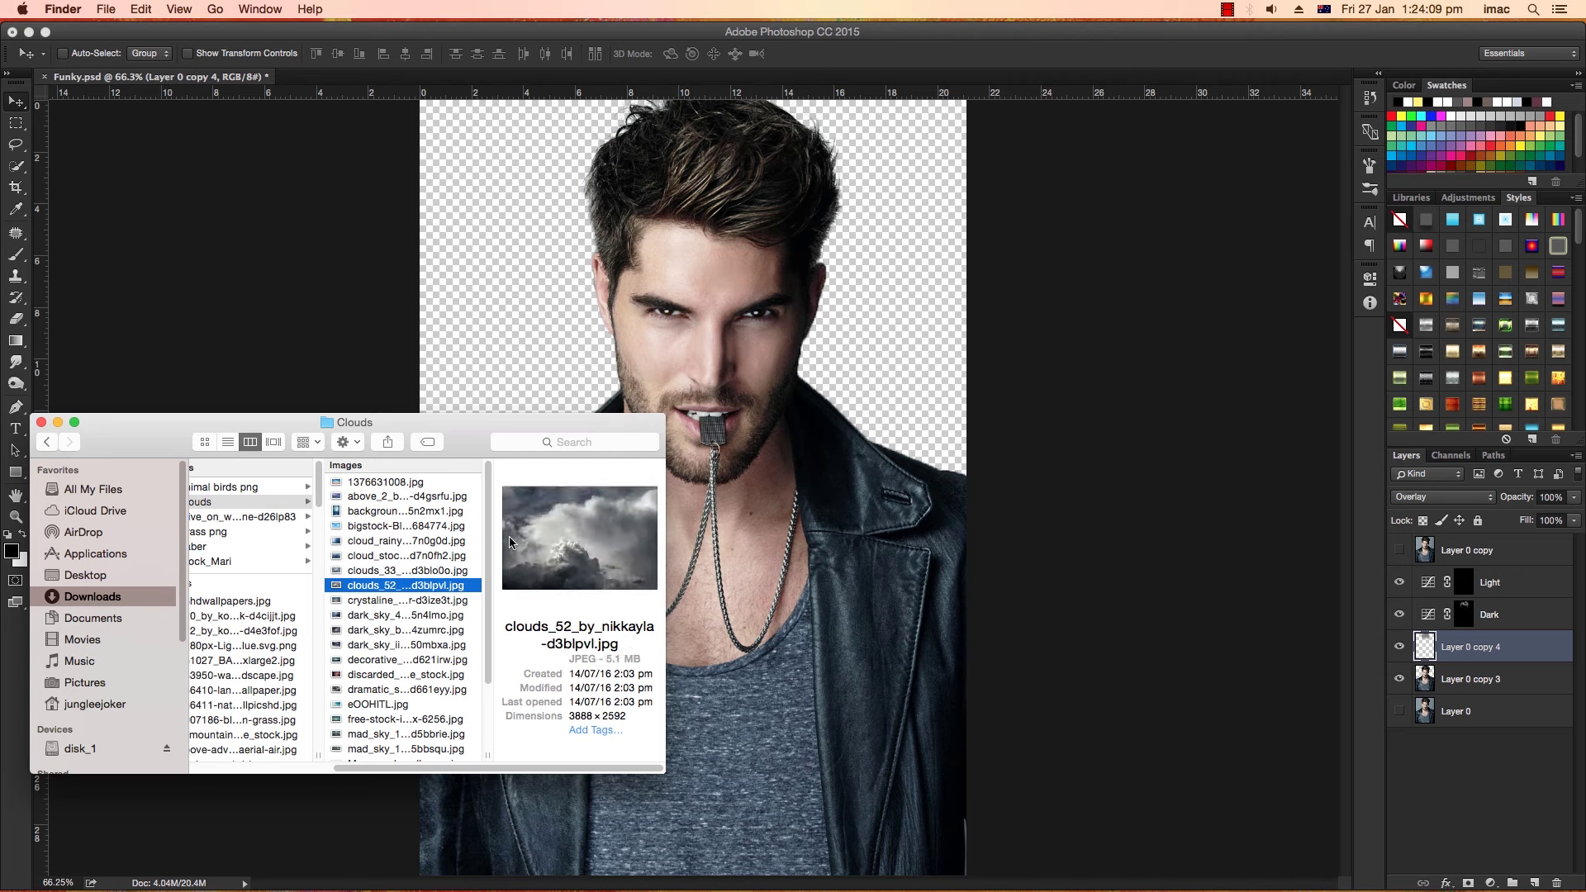
key("Down")
key("Down")
key("Down")
key("Down")
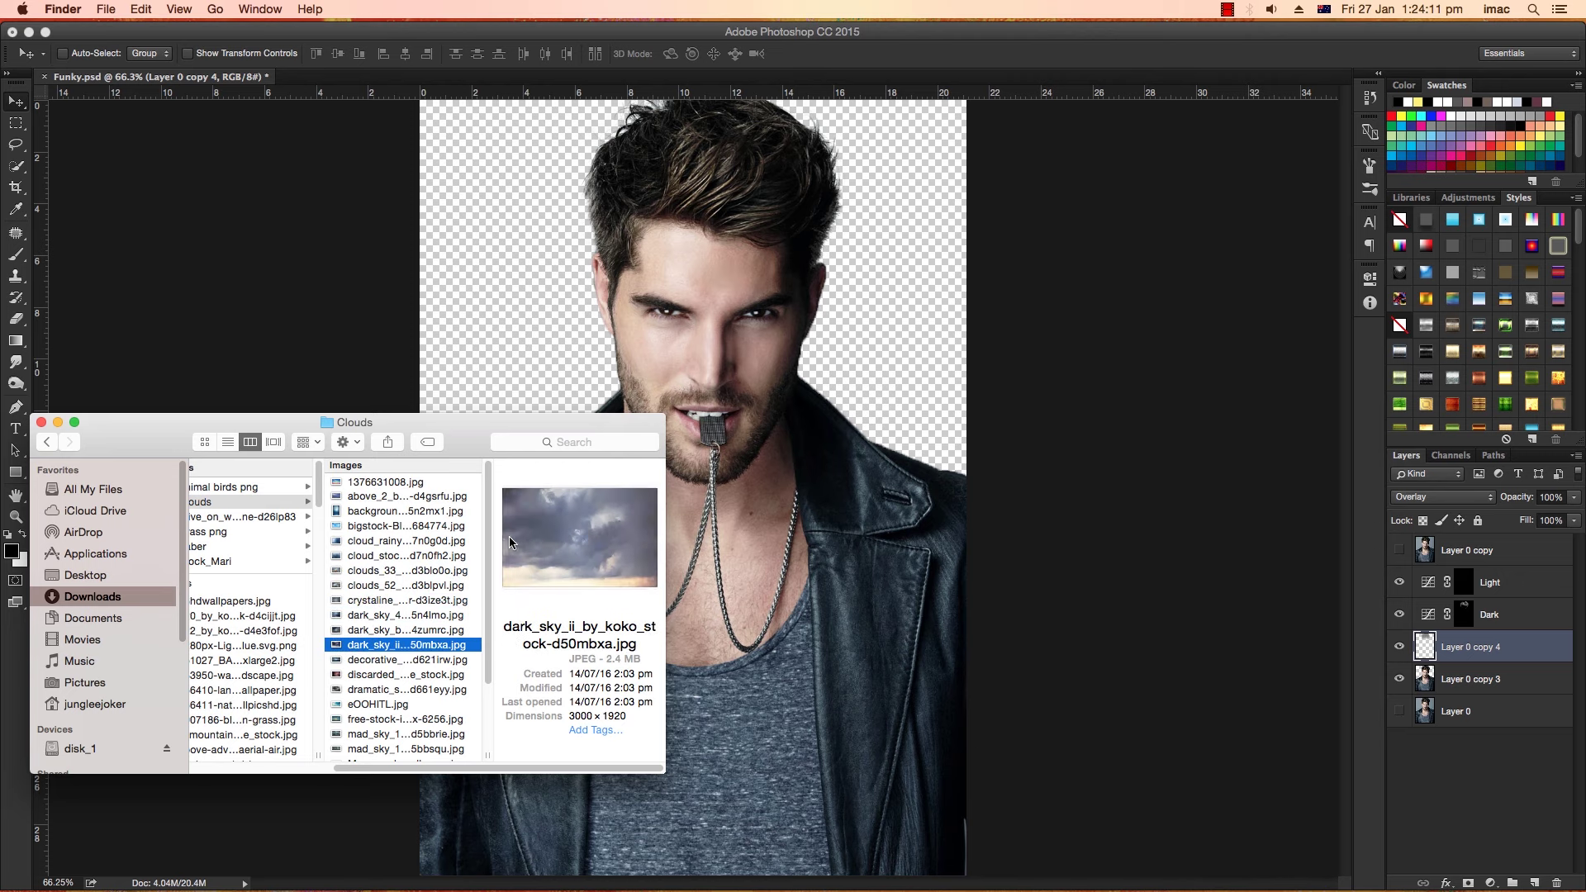
key("Down")
key("Down")
key("Down")
key("Down")
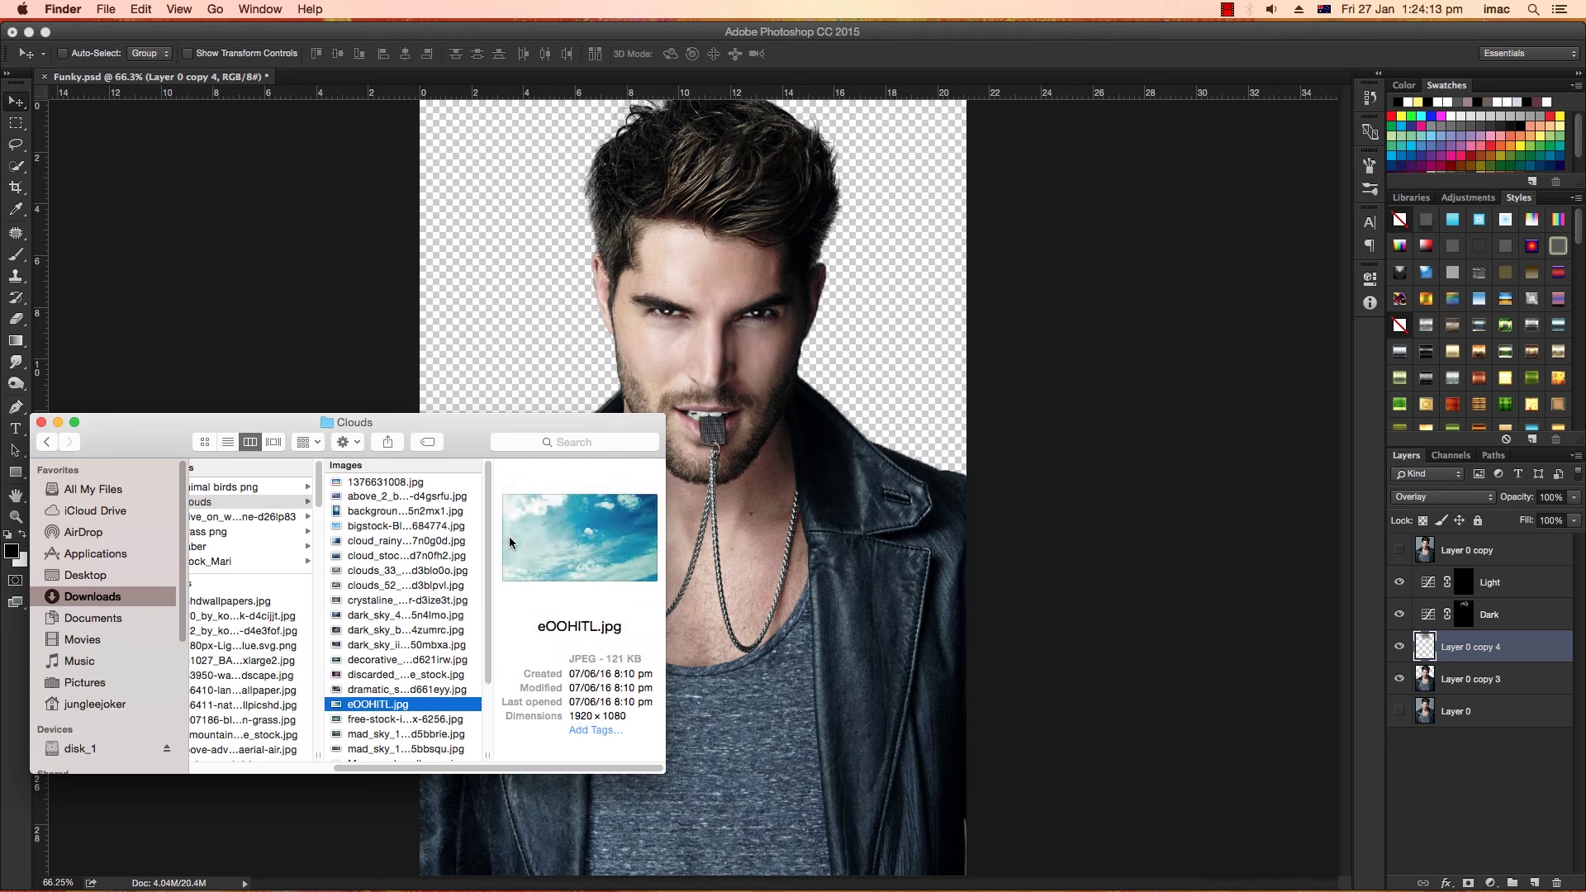
key("Up")
key("Up")
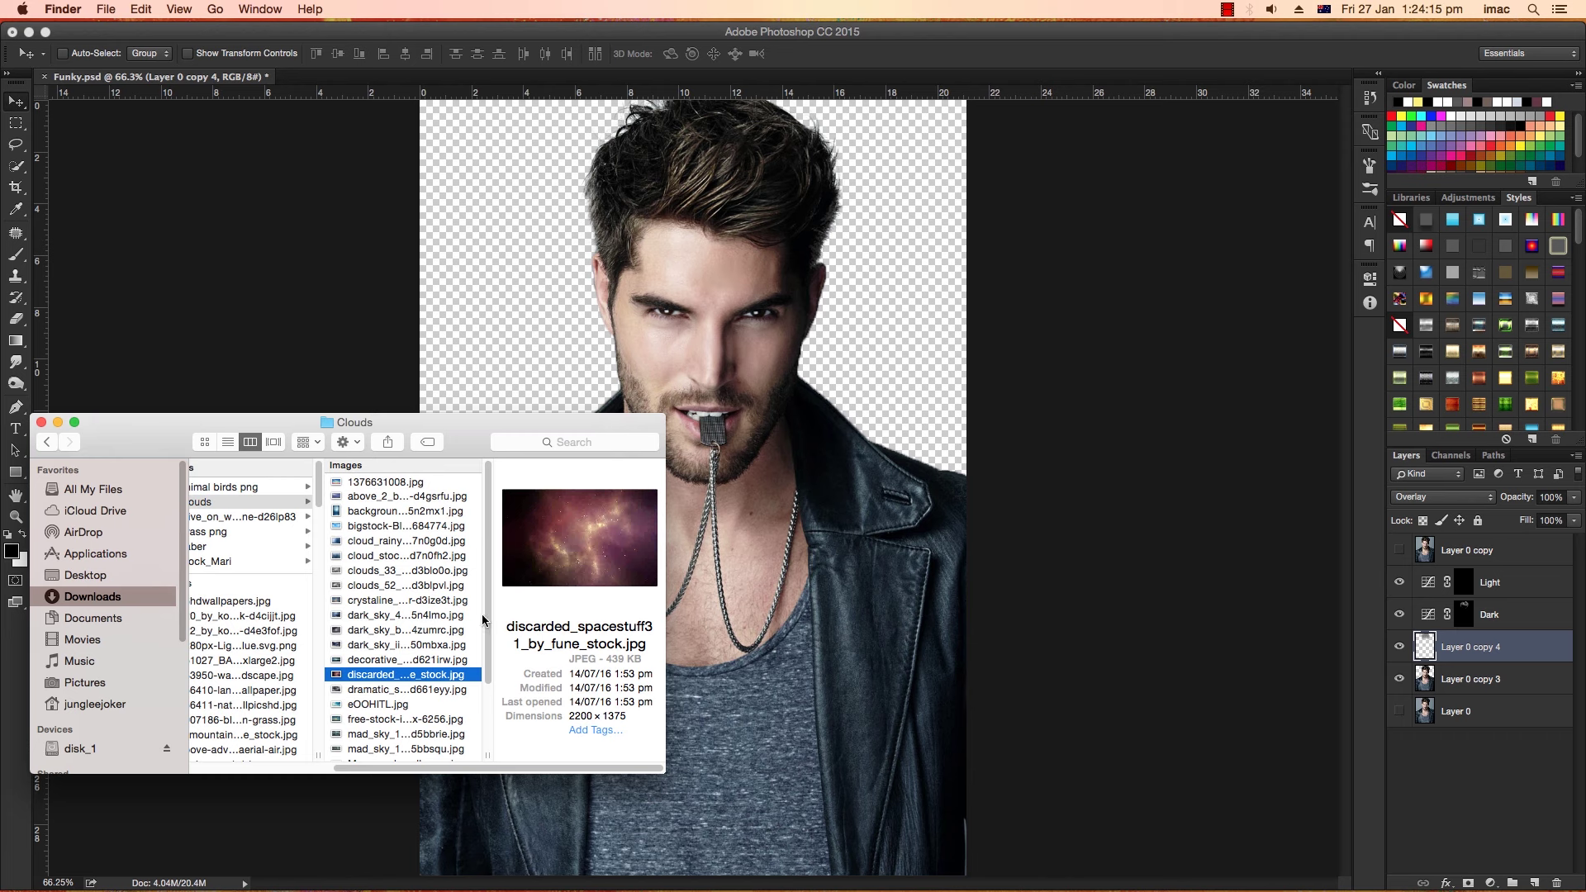
Place the purple space image under the portrait at about 250%, moved up, then hide it.
left_click(1487, 678)
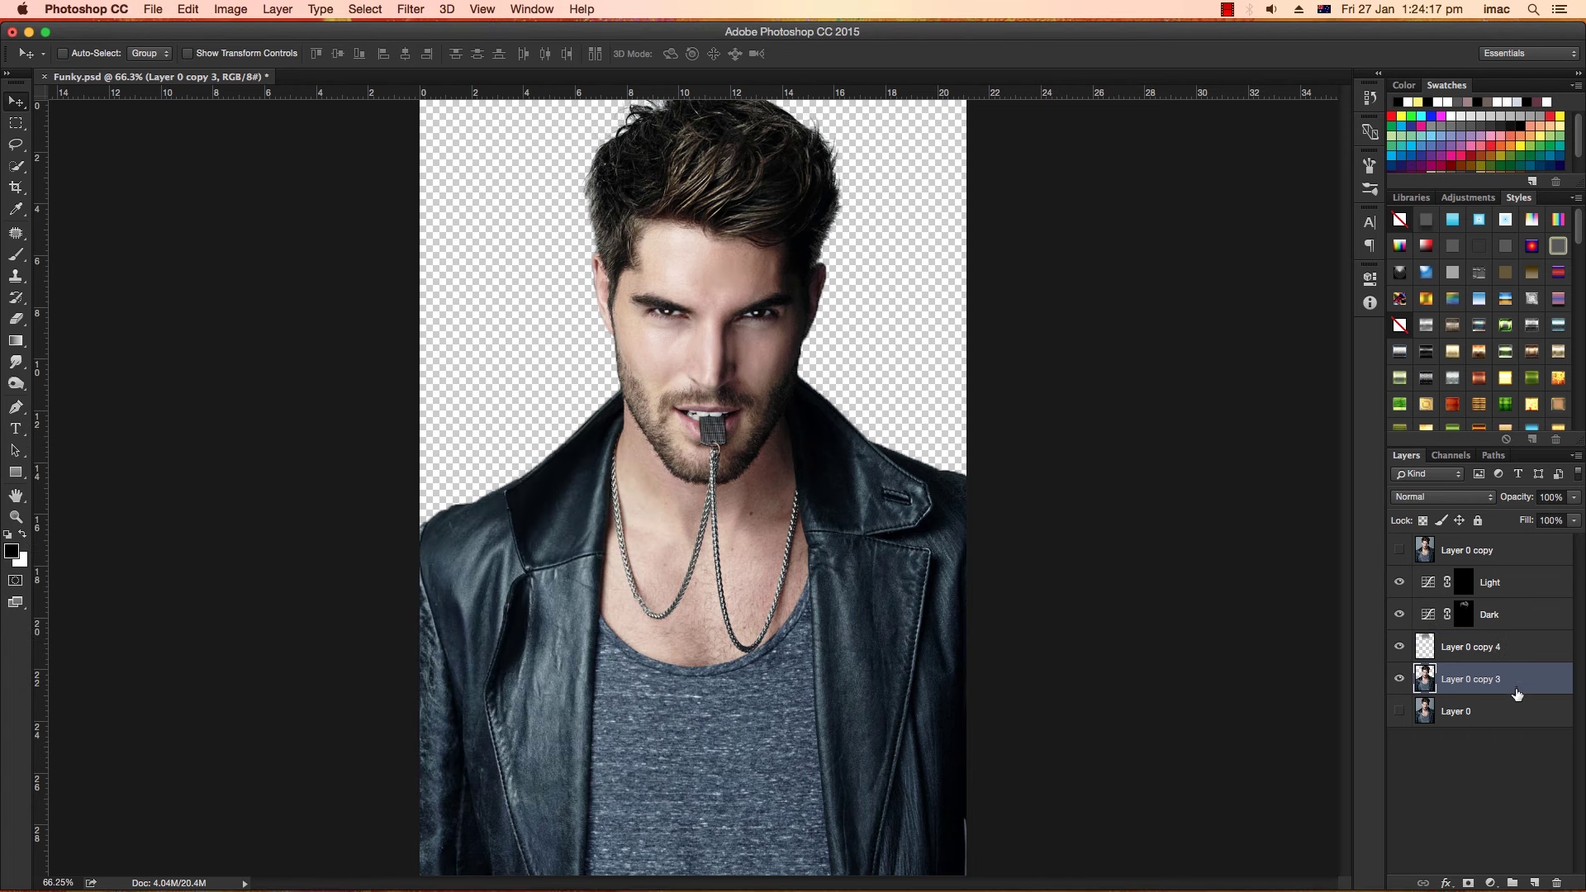
left_click(1503, 711)
key("super+Tab")
left_click_drag(376, 678, 856, 459)
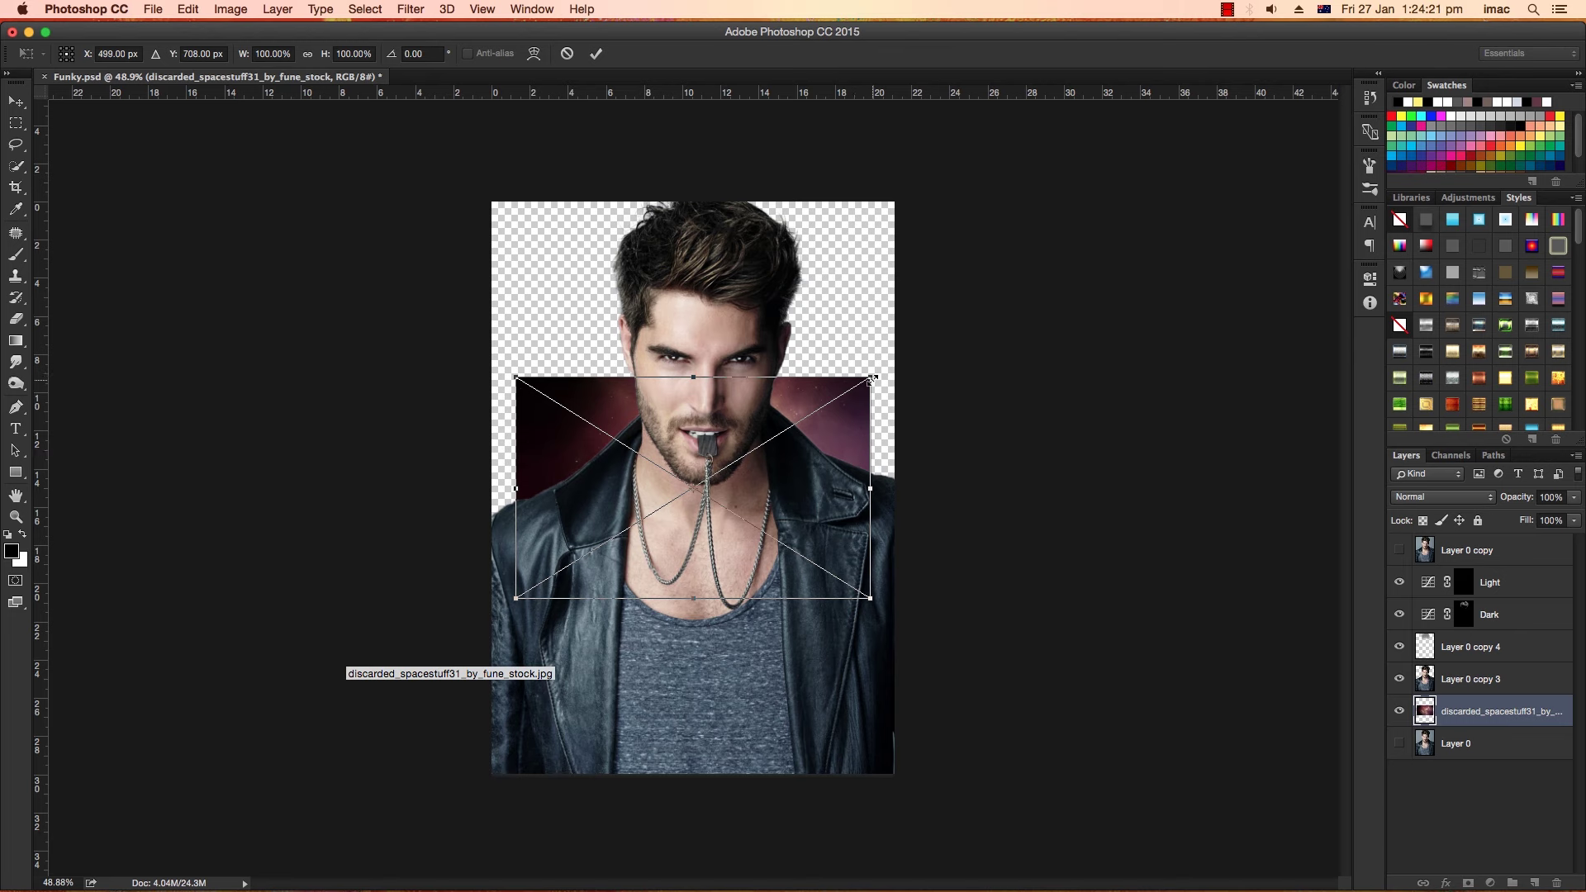
left_click_drag(871, 378, 1080, 117)
mouse_move(1068, 460)
left_mouse_down()
mouse_move(1082, 319)
mouse_move(1049, 341)
mouse_move(1051, 325)
mouse_move(956, 300)
mouse_move(924, 330)
mouse_move(1033, 311)
mouse_move(1063, 341)
left_mouse_up()
key("Return")
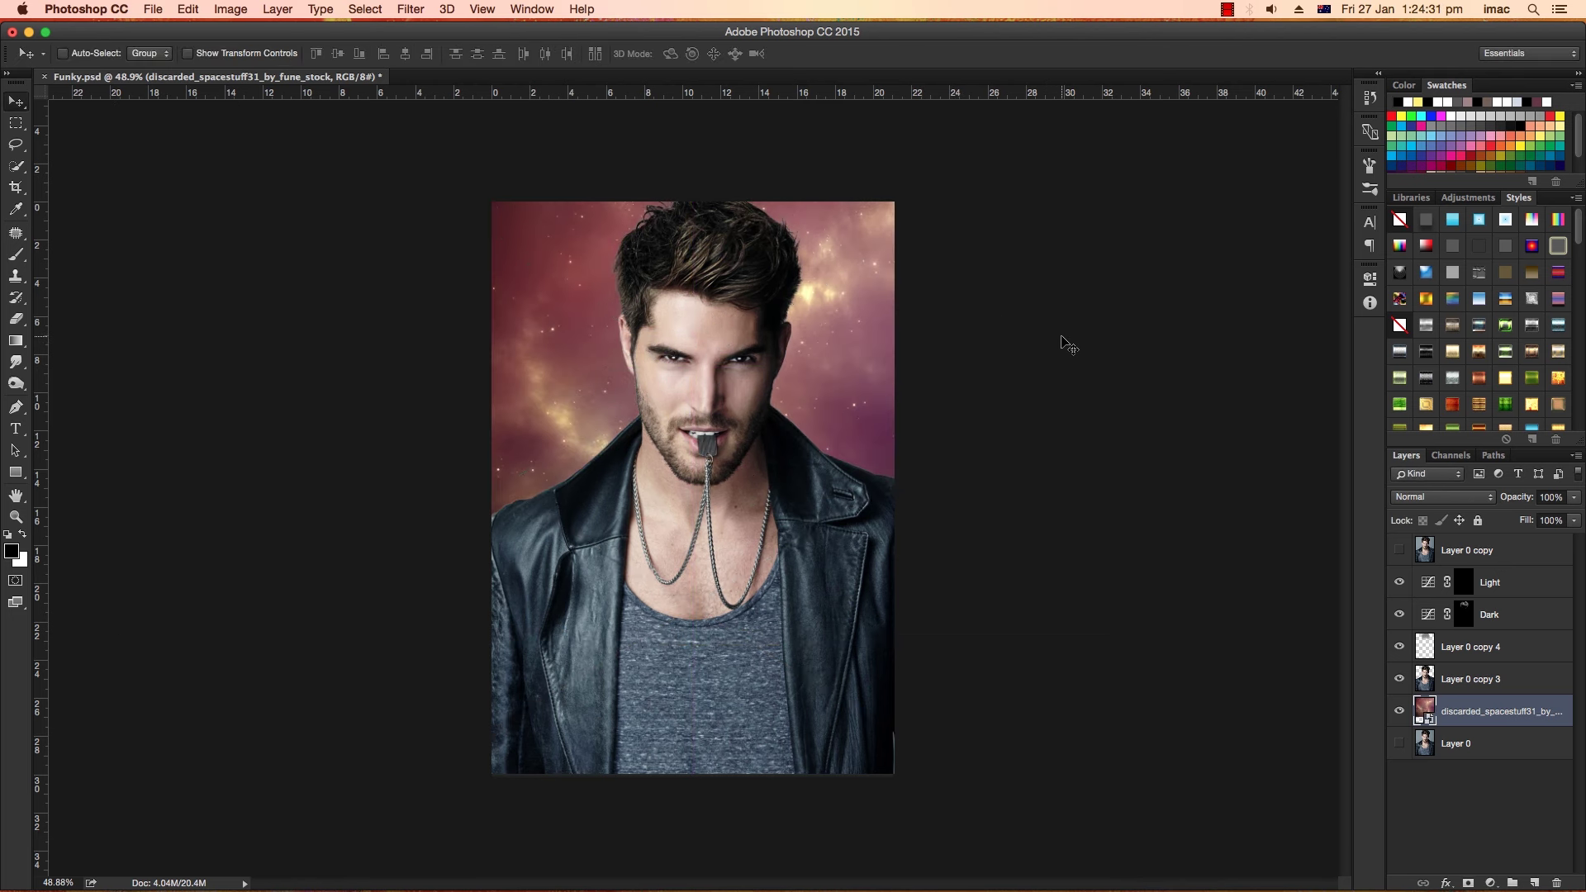
left_click(1398, 715)
Step through the Clouds folder images and select Moon-and-Dark-Clouds-Wallpaper.jpg.
key("super+Tab")
key("Down")
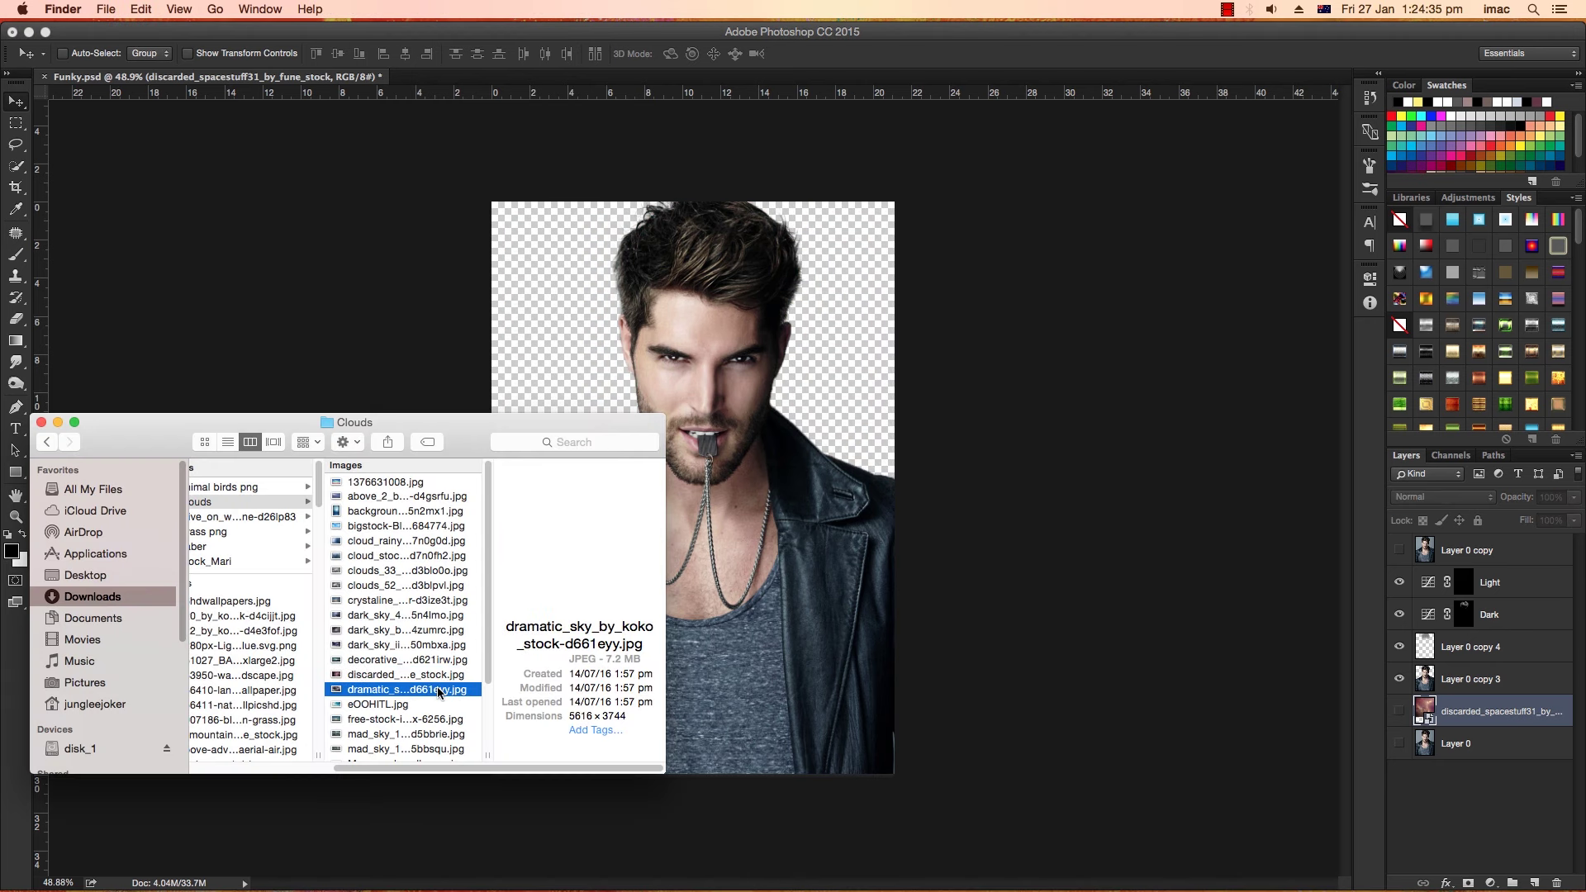
scroll(438, 665, "down", 2)
left_click(423, 665)
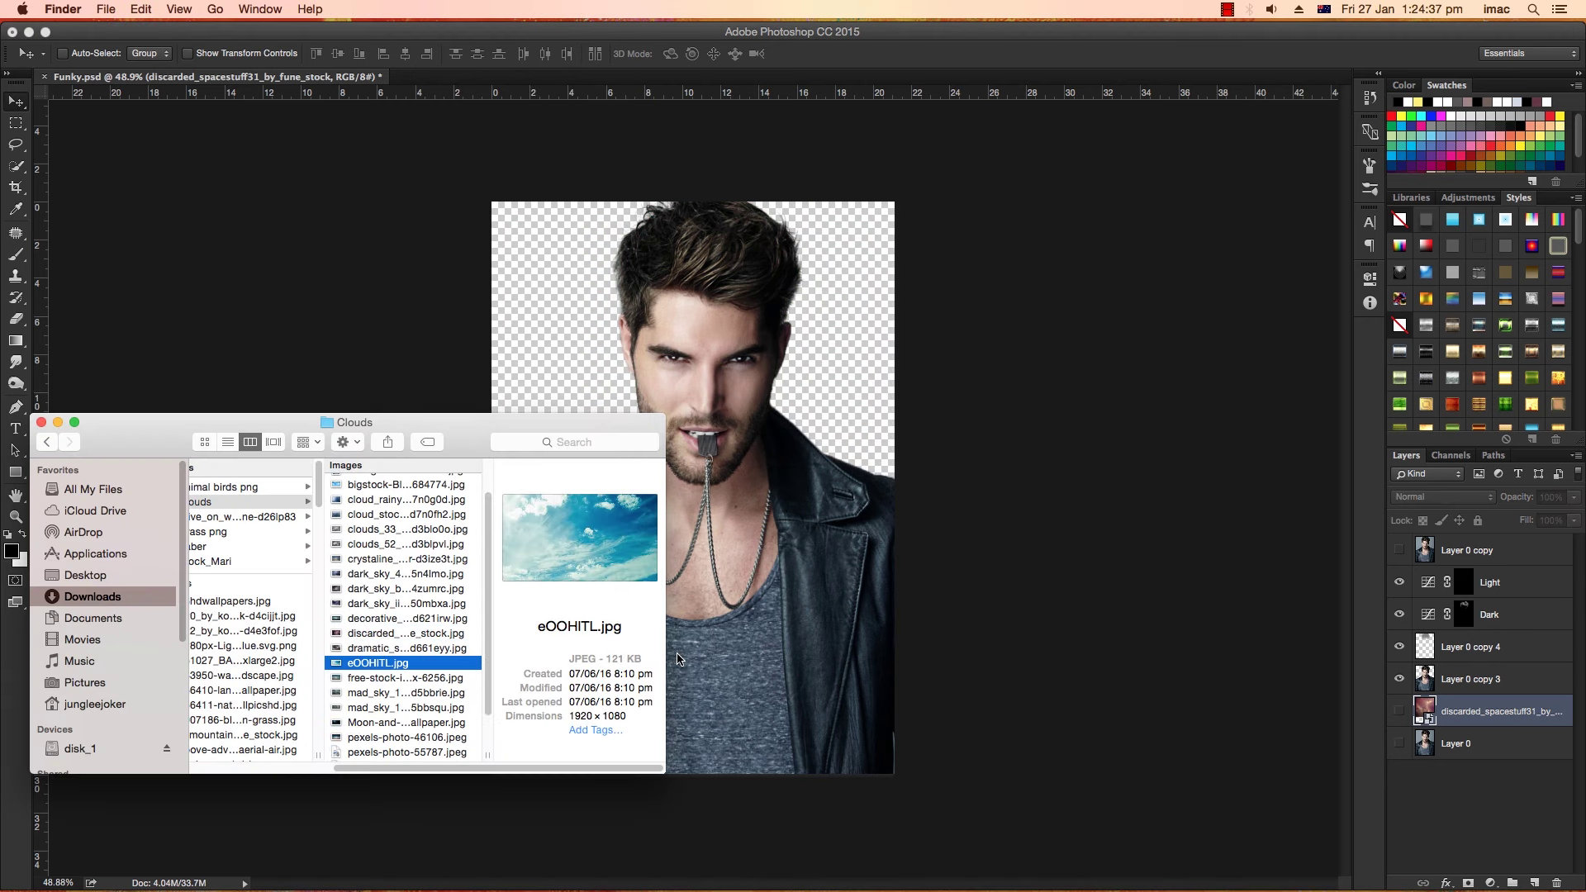
key("Down")
key("Down")
key("Down")
key("Down")
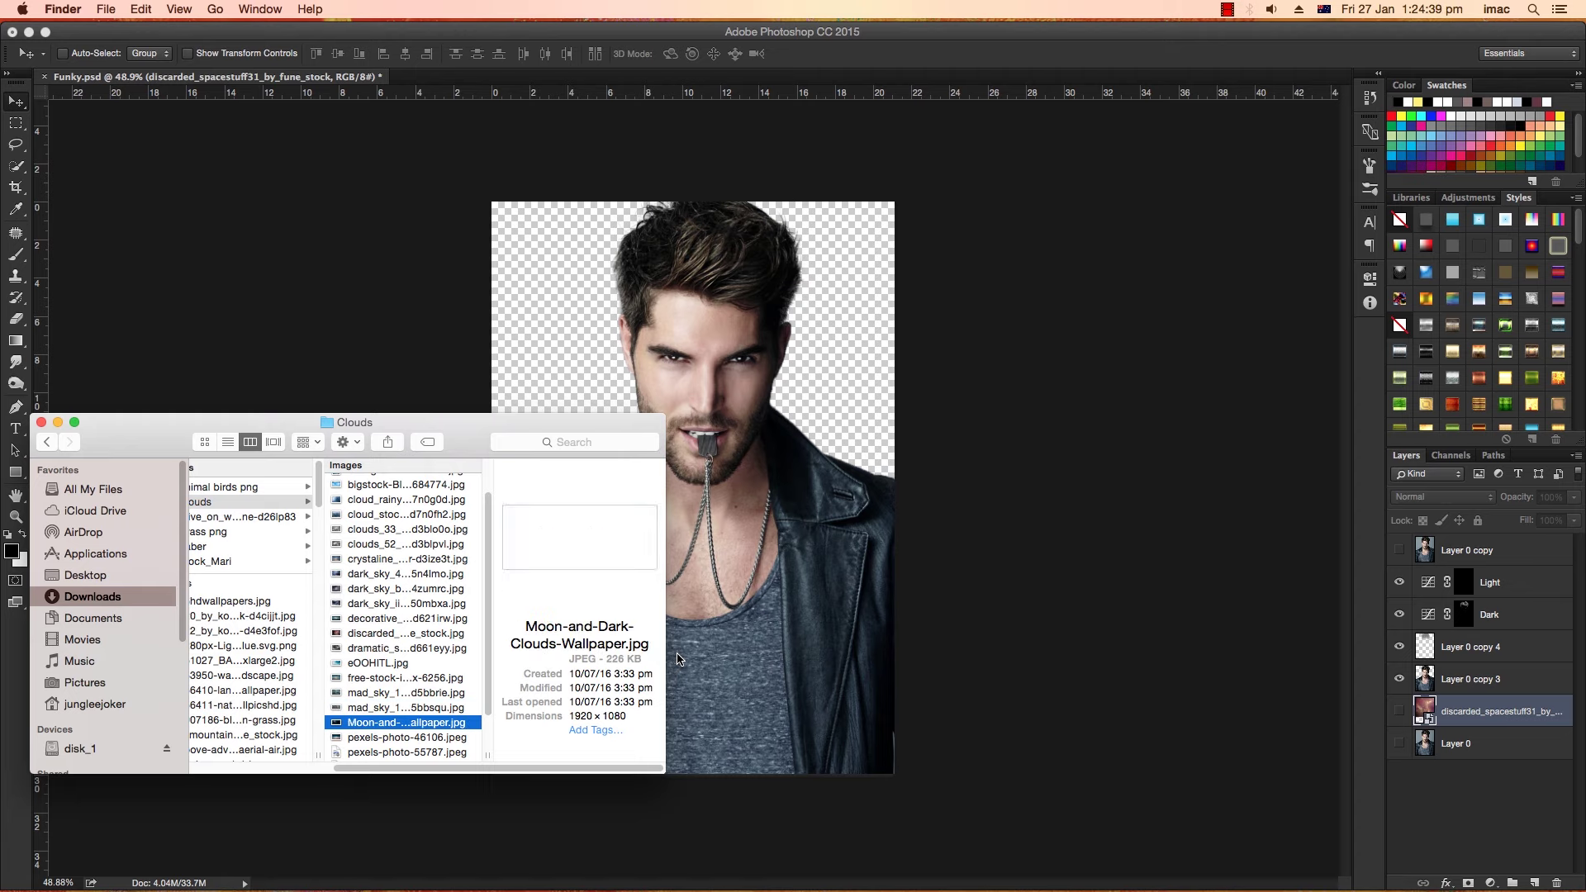
key("Up")
key("Down")
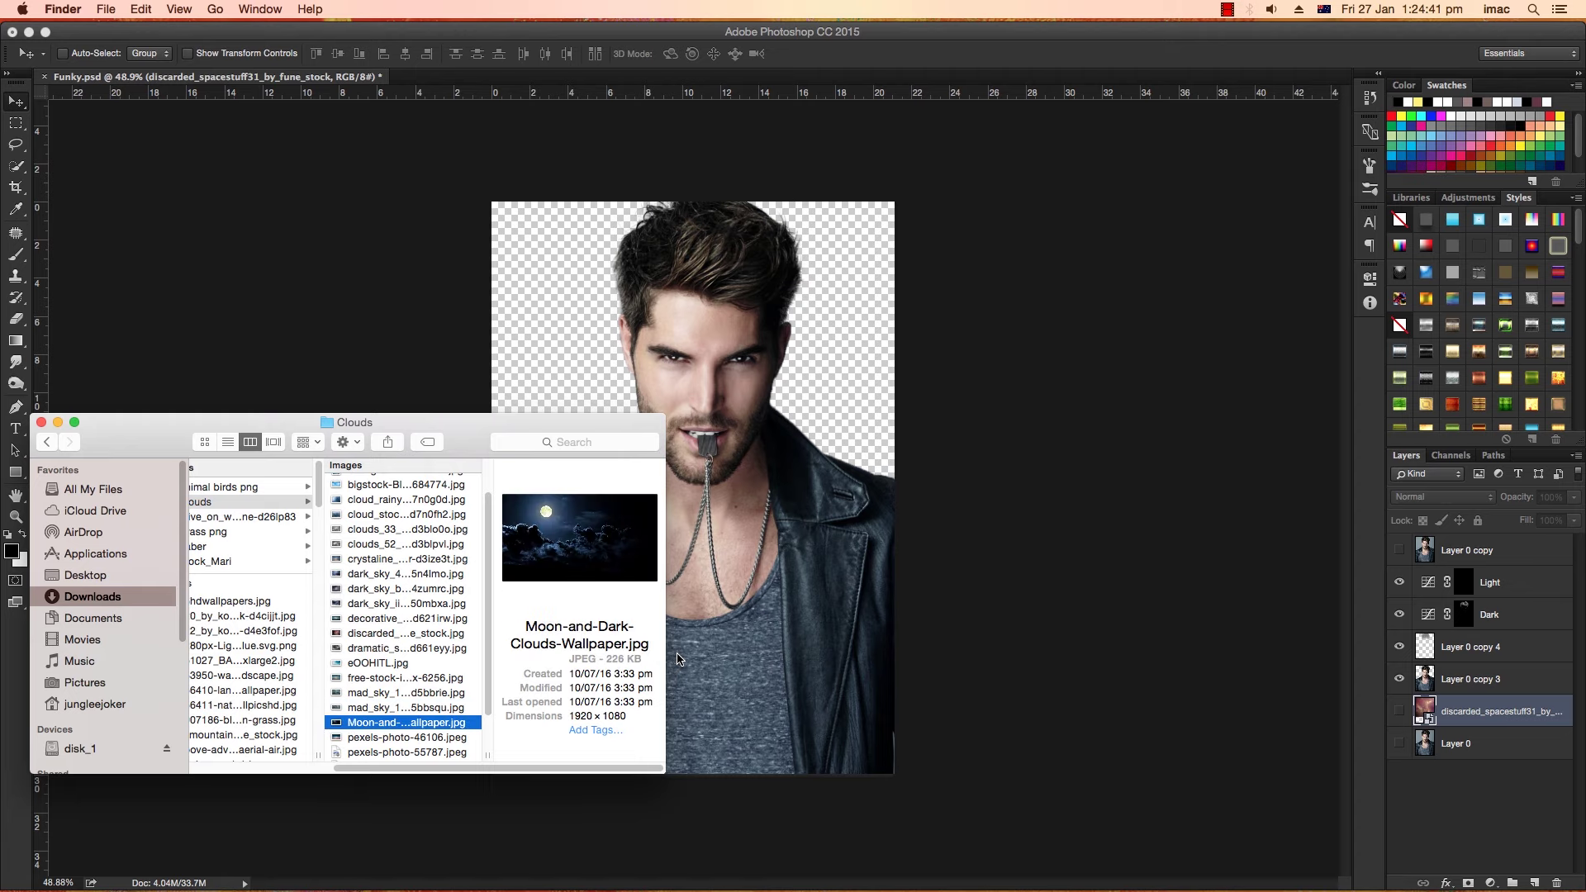
Place the moon-and-clouds sky at about 66%, raised so the full moon sits top left.
left_click_drag(410, 718, 842, 535)
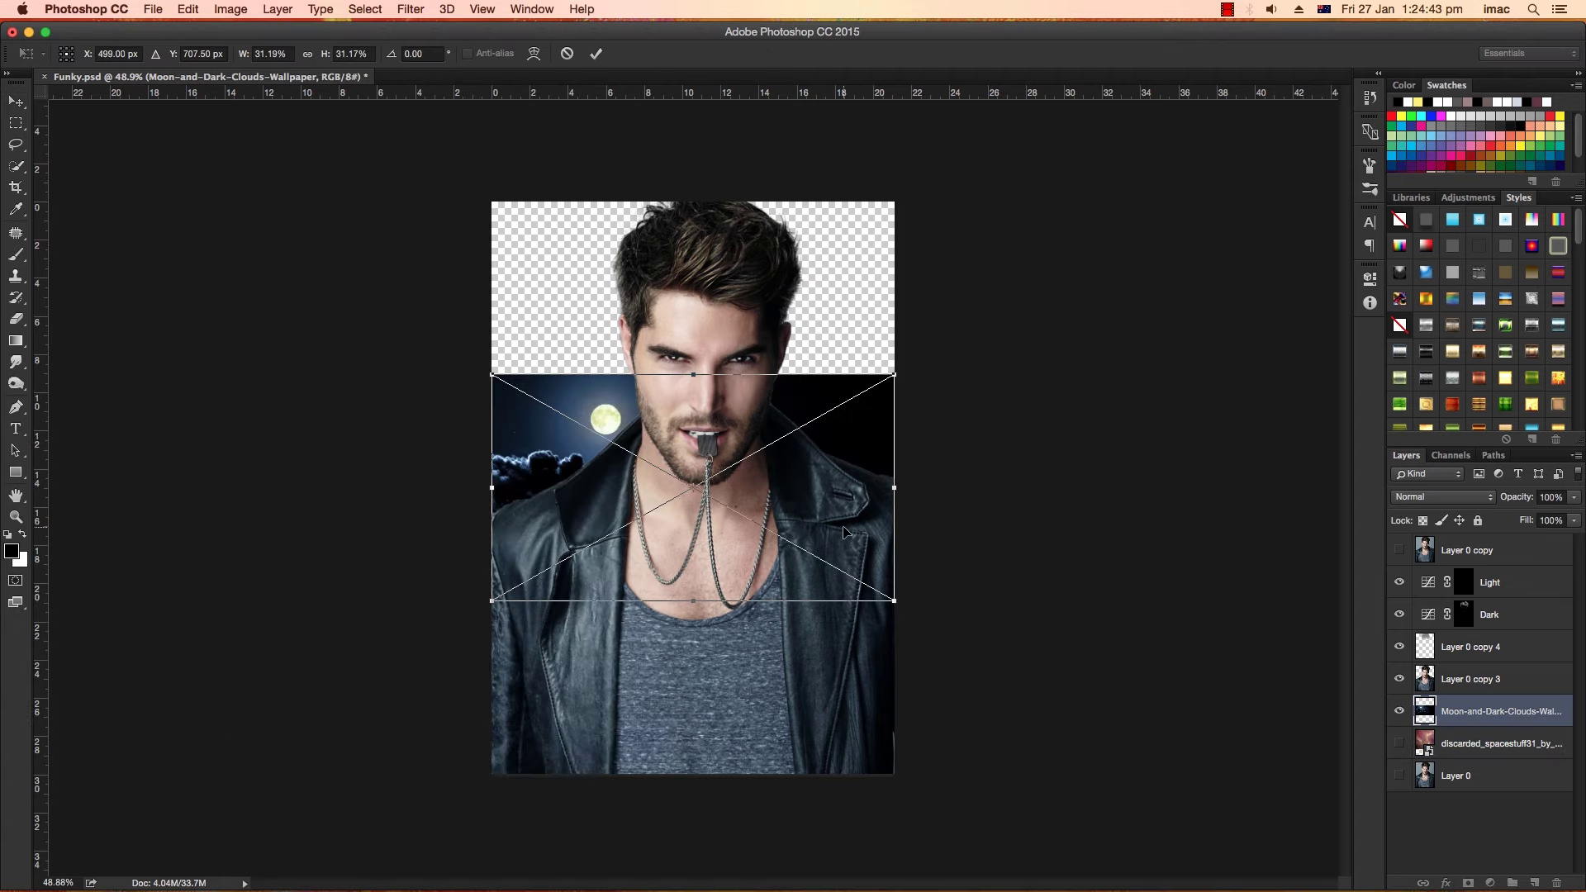
left_click_drag(893, 373, 1074, 157)
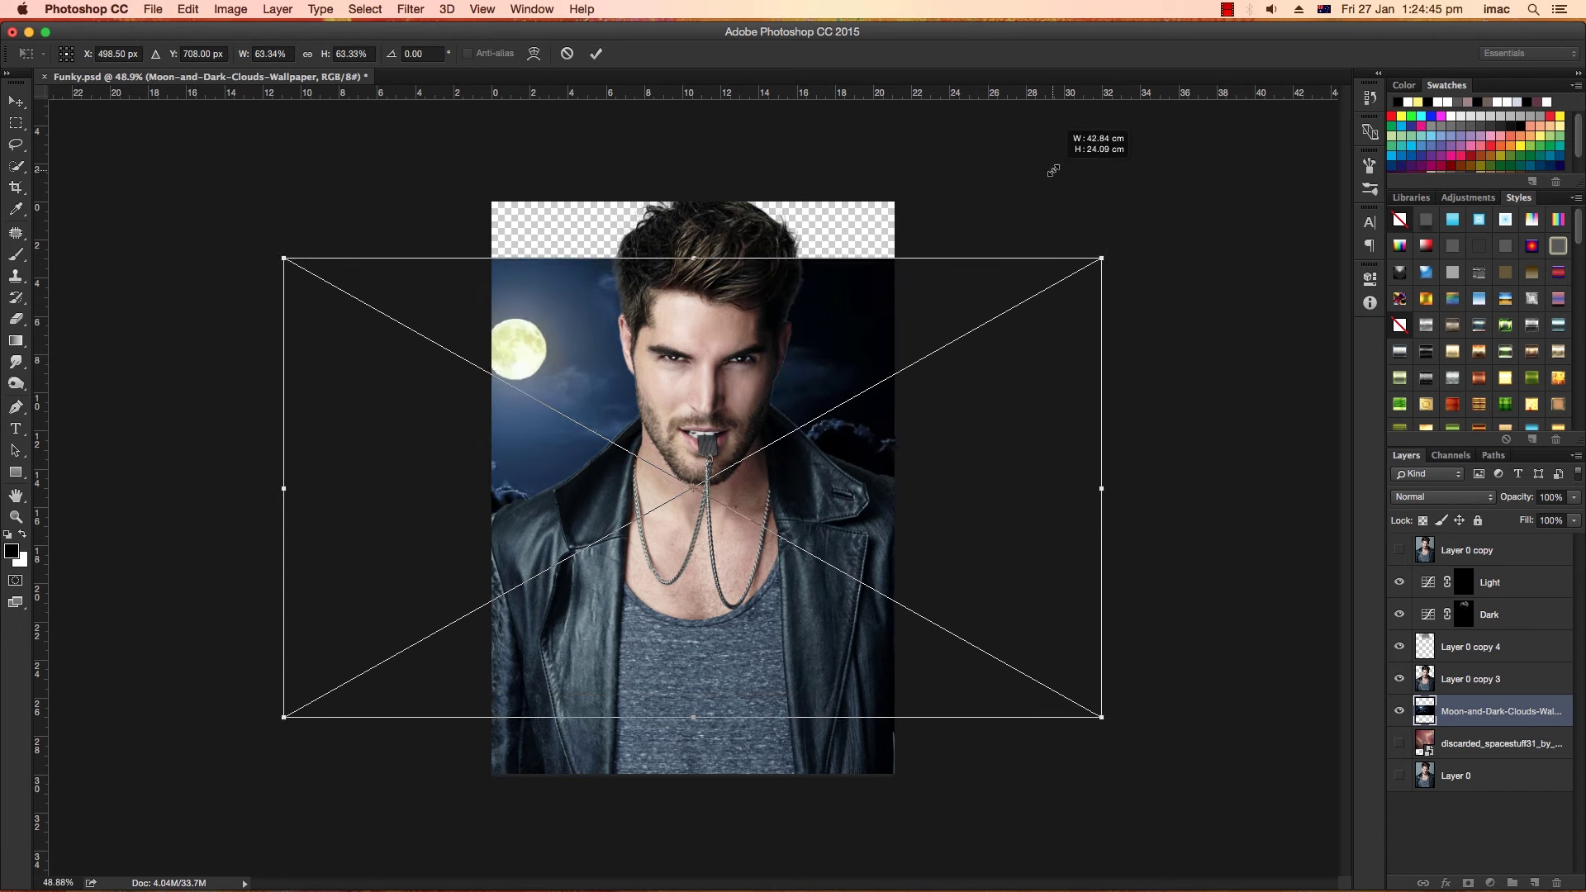
mouse_move(948, 552)
left_mouse_down()
mouse_move(1005, 435)
mouse_move(989, 453)
left_mouse_up()
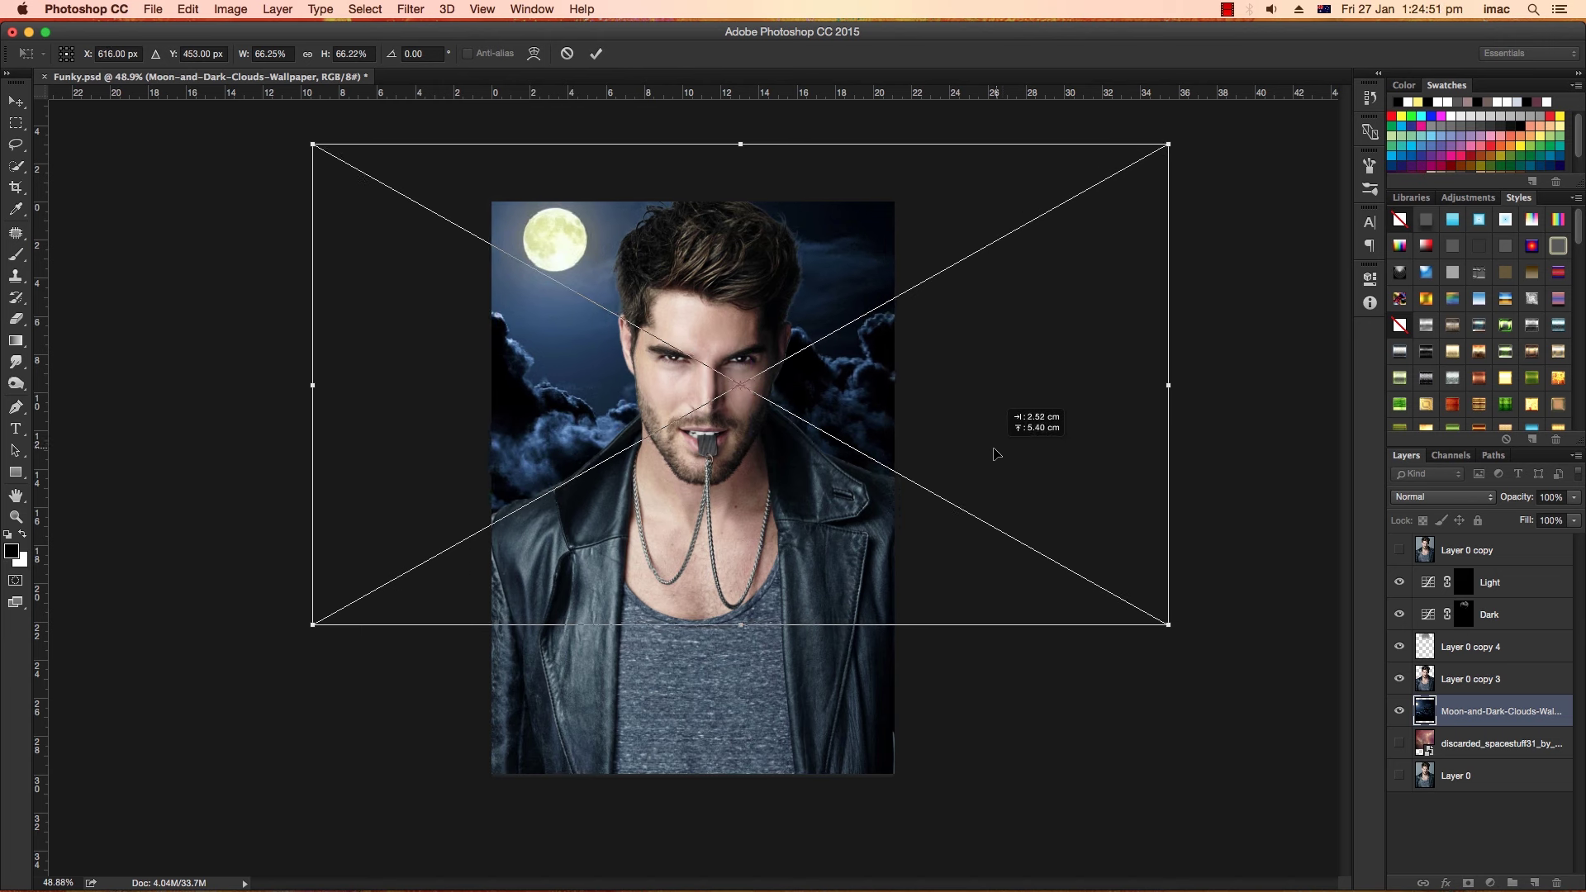
key("Return")
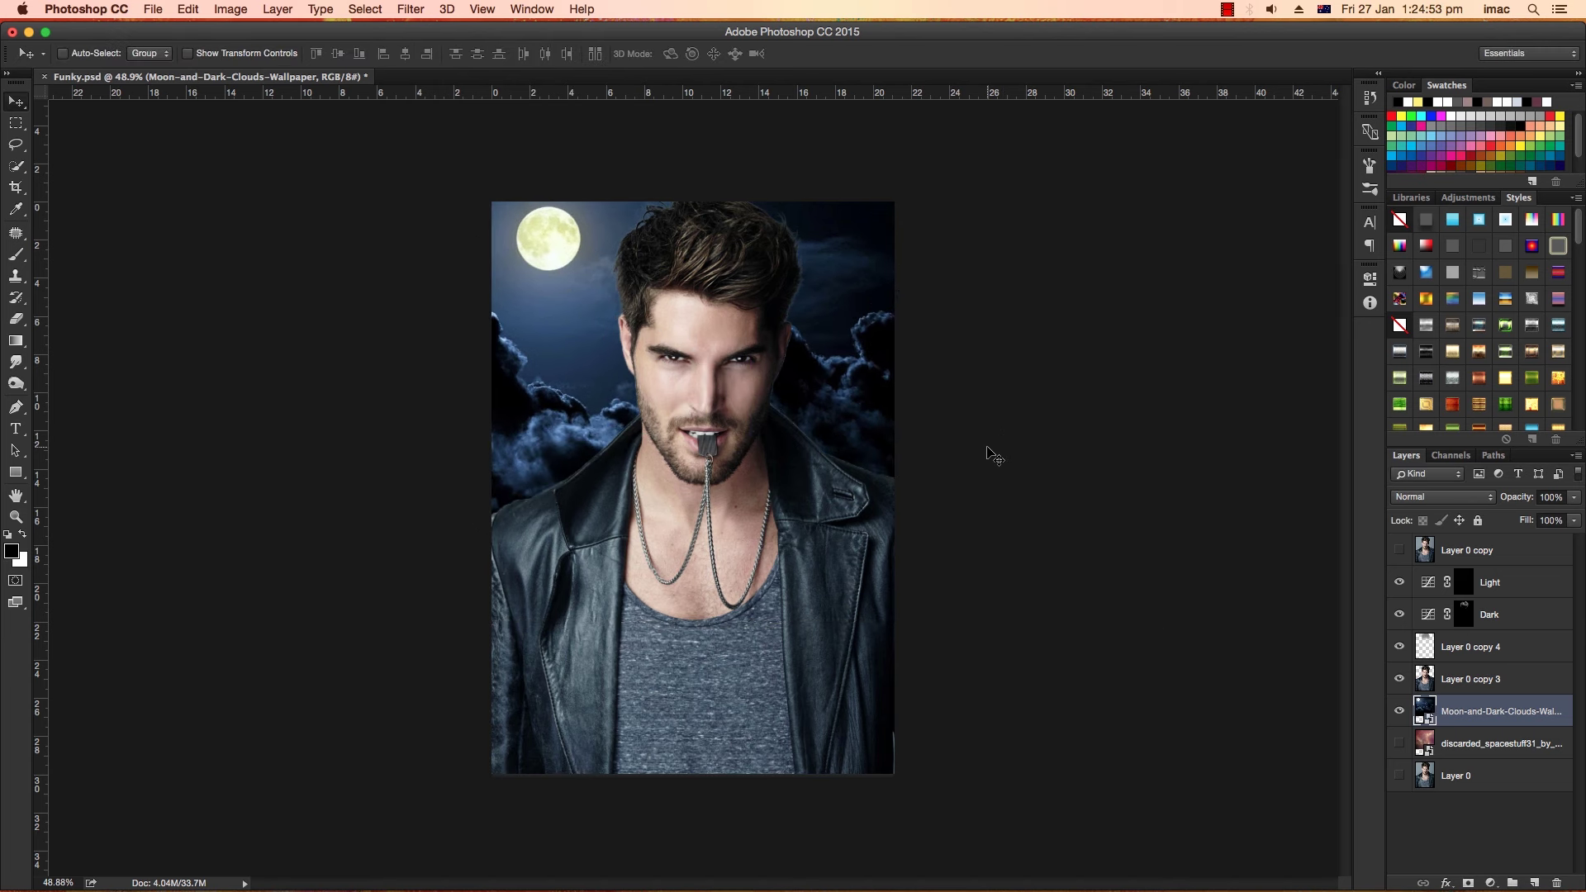
key("super+Tab")
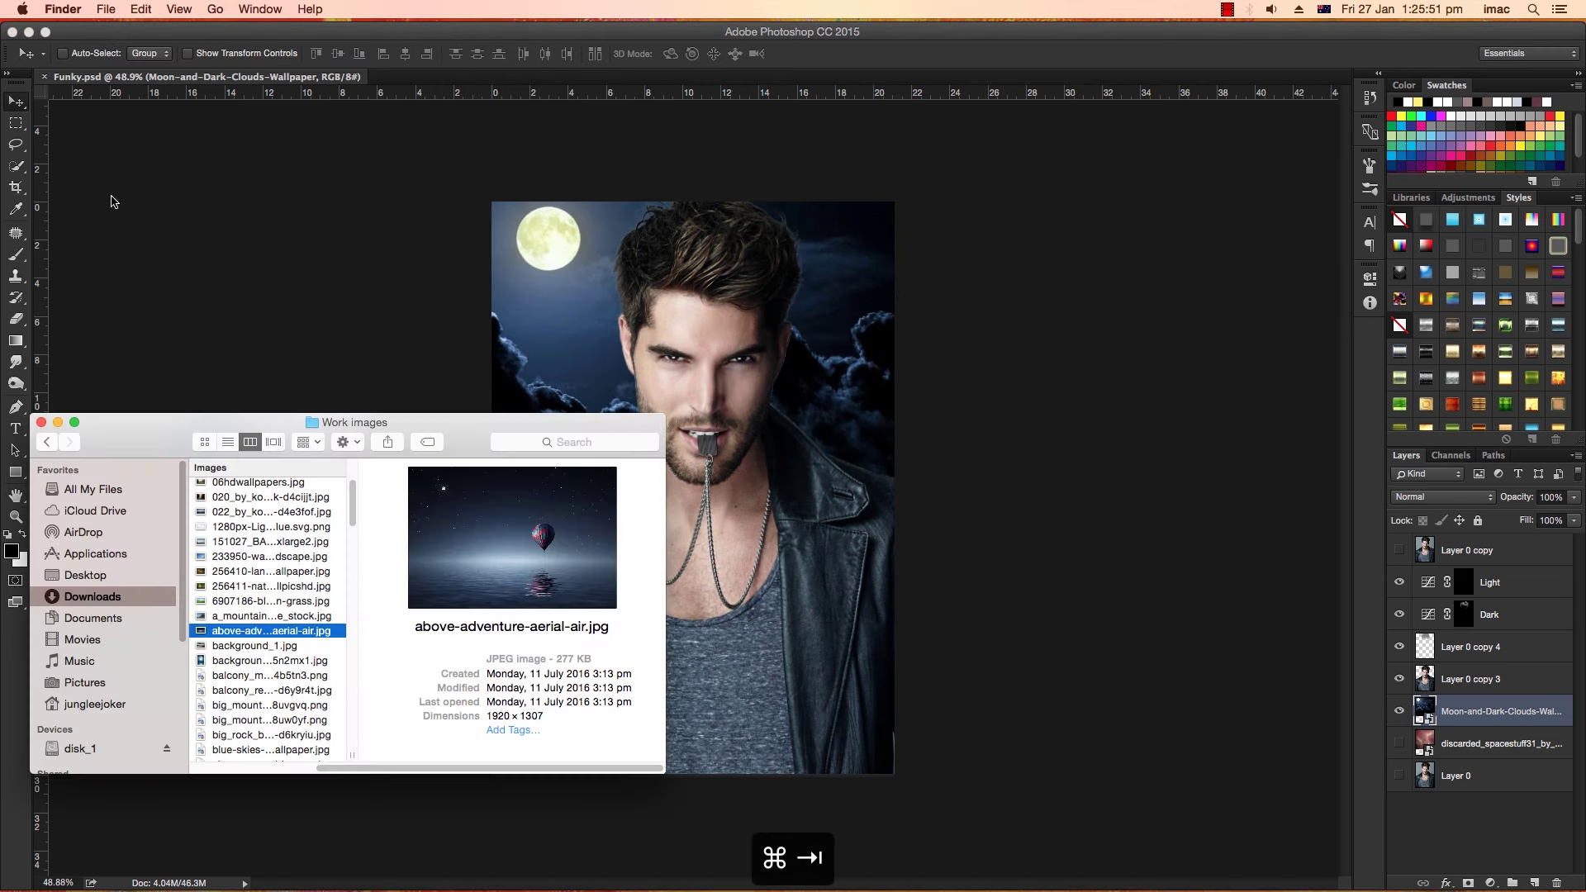
Browse the smoke images folder, previewing smoke-1-white.jpg.
key("super+Tab")
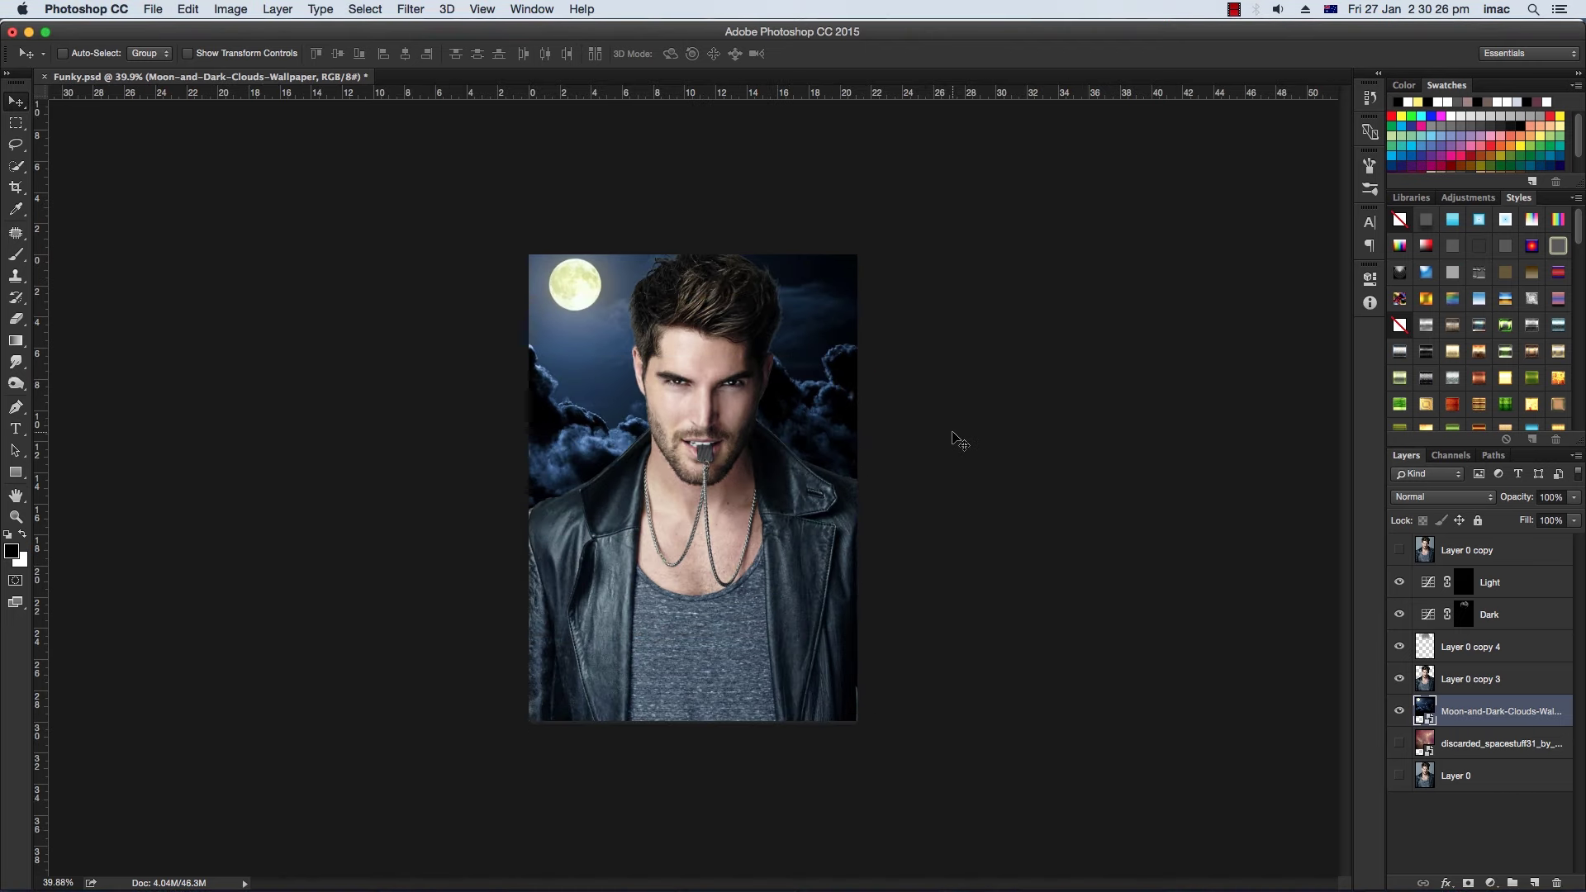
key("super+Tab")
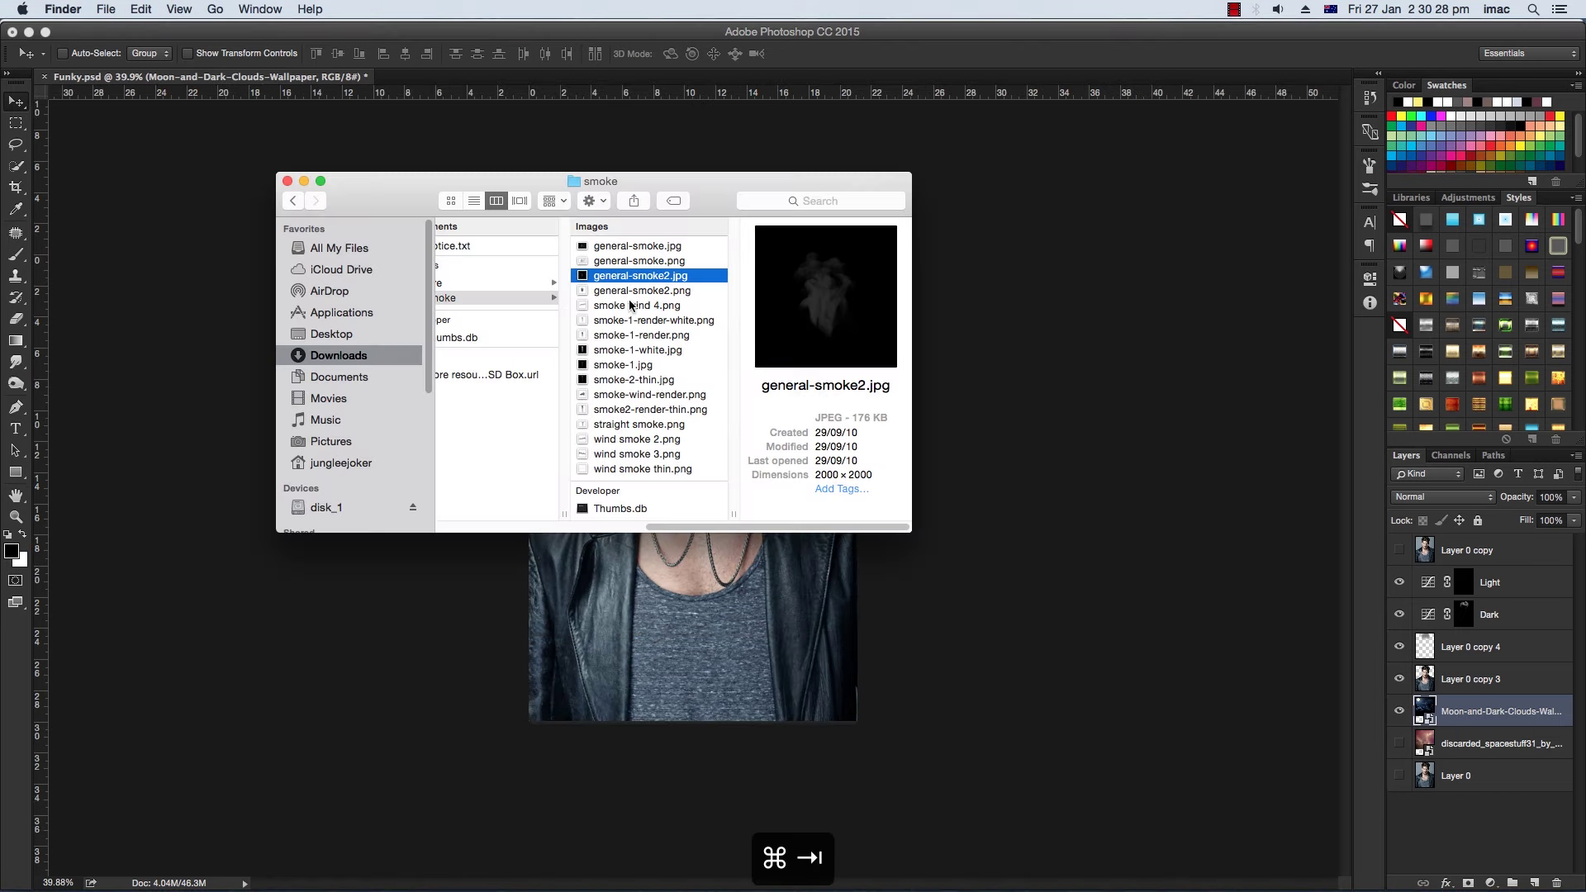
left_click(638, 261)
left_click(636, 305)
left_click(635, 350)
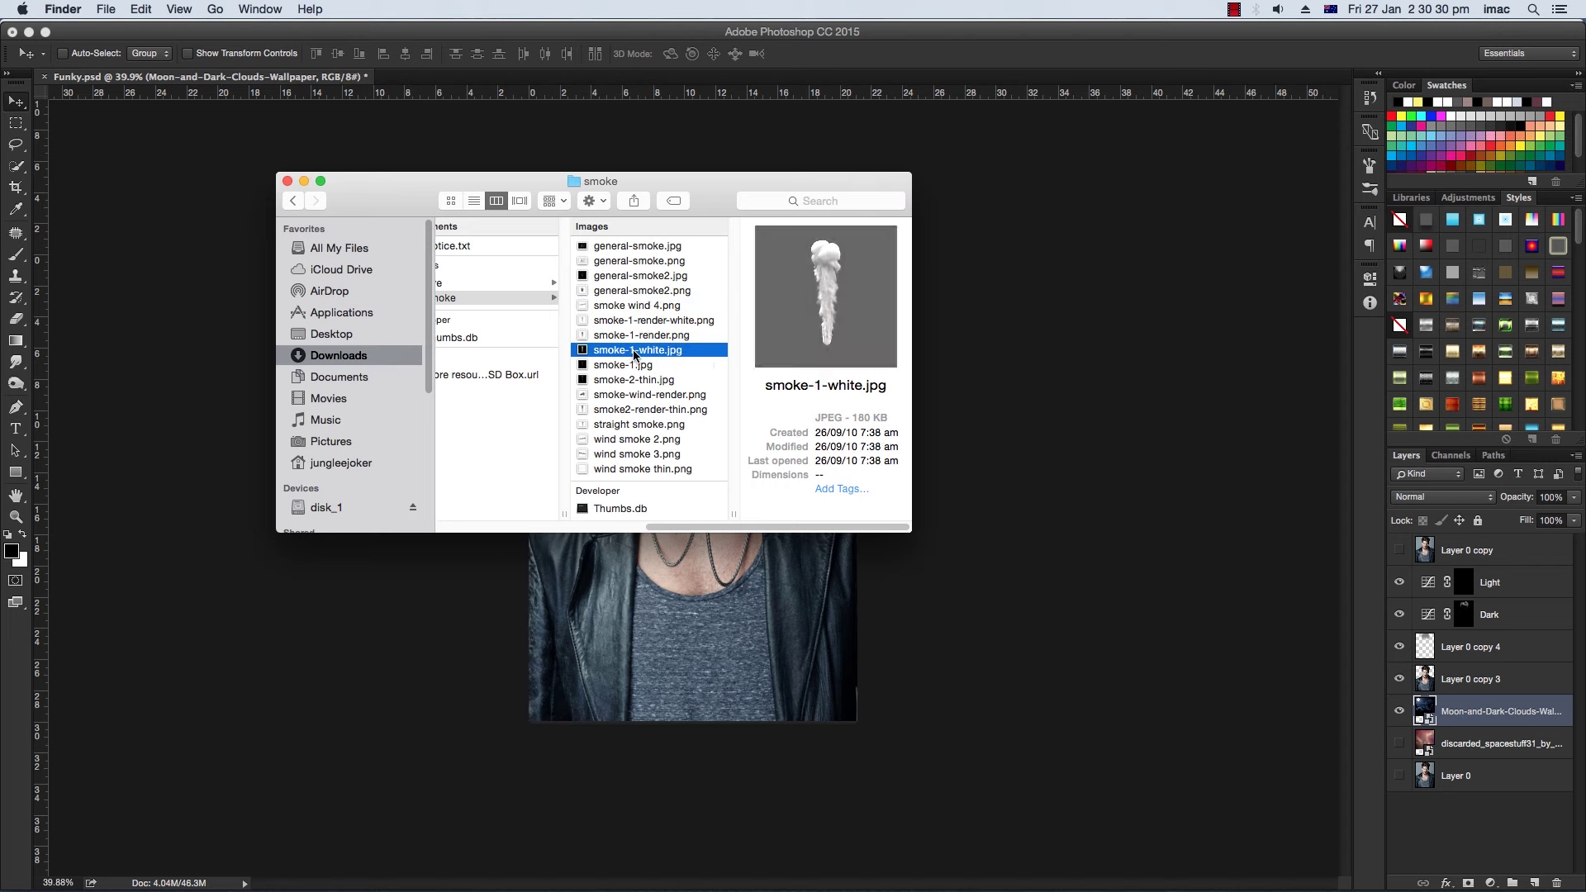
Open fractal_pack_4_by_greentunic and select the pink sparkle image 4-11.png.
left_click(465, 413)
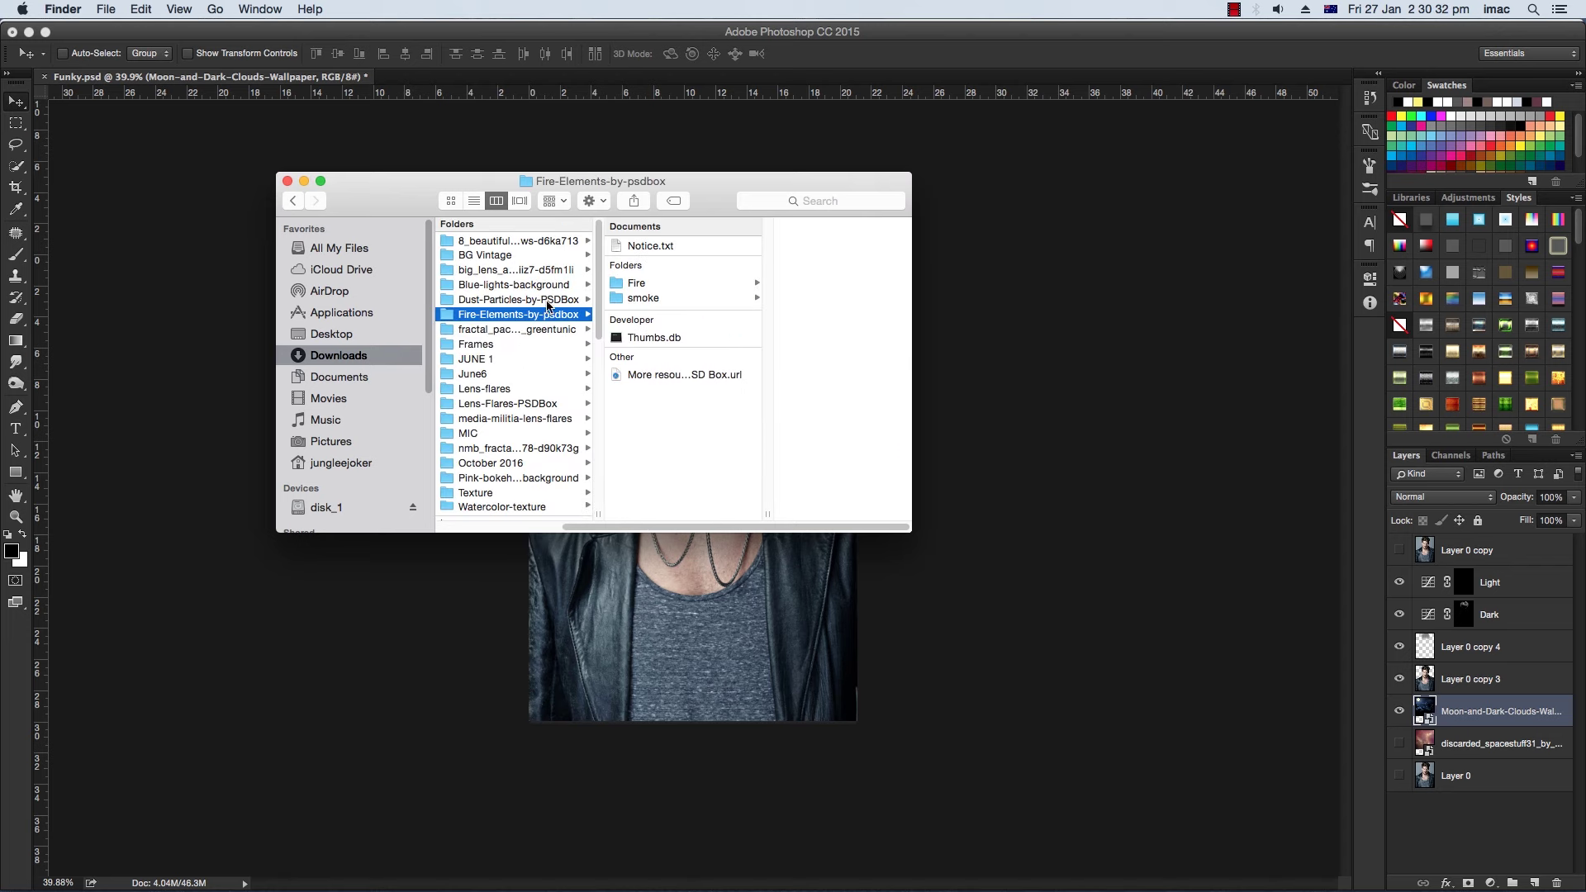
left_click(541, 330)
left_click(666, 302)
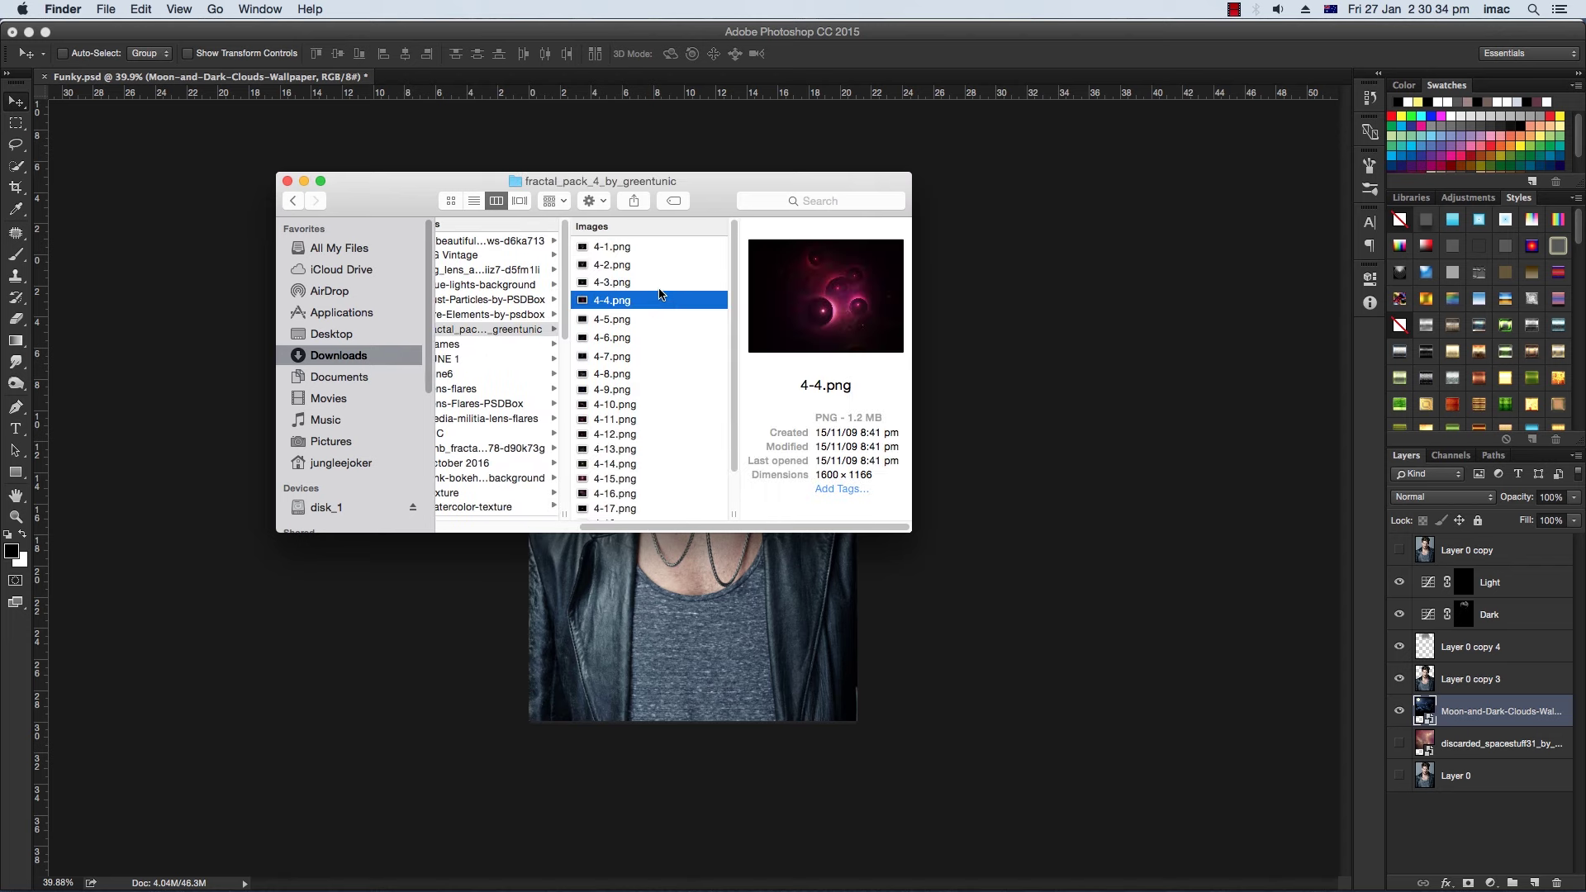
left_click(645, 264)
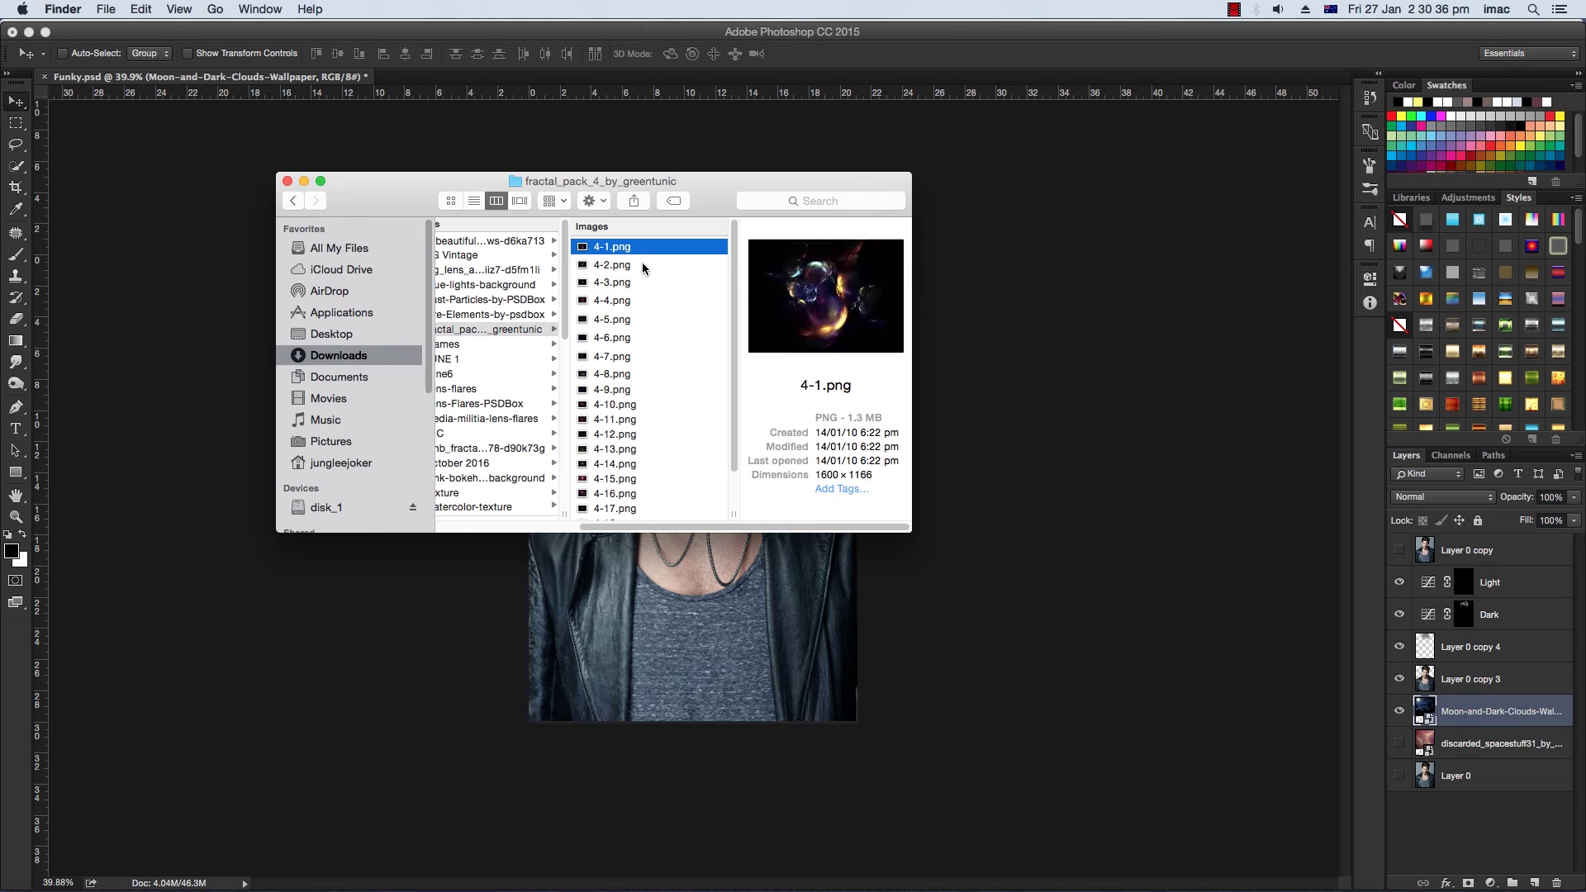
key("Down")
key("Down")
key("Down")
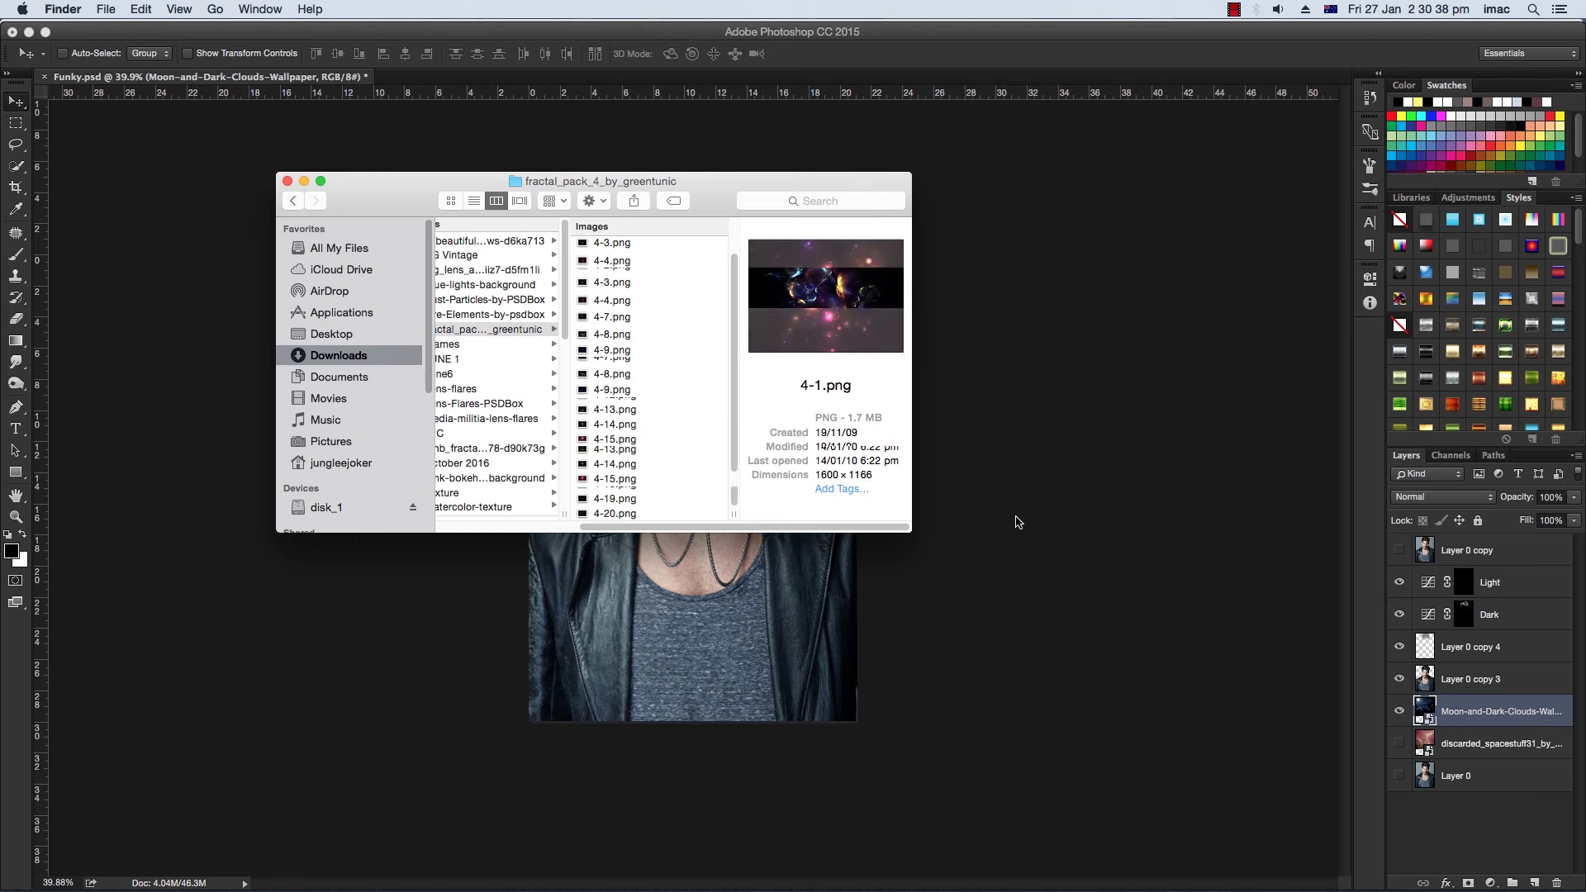
key("Down")
key("Down")
key("Down")
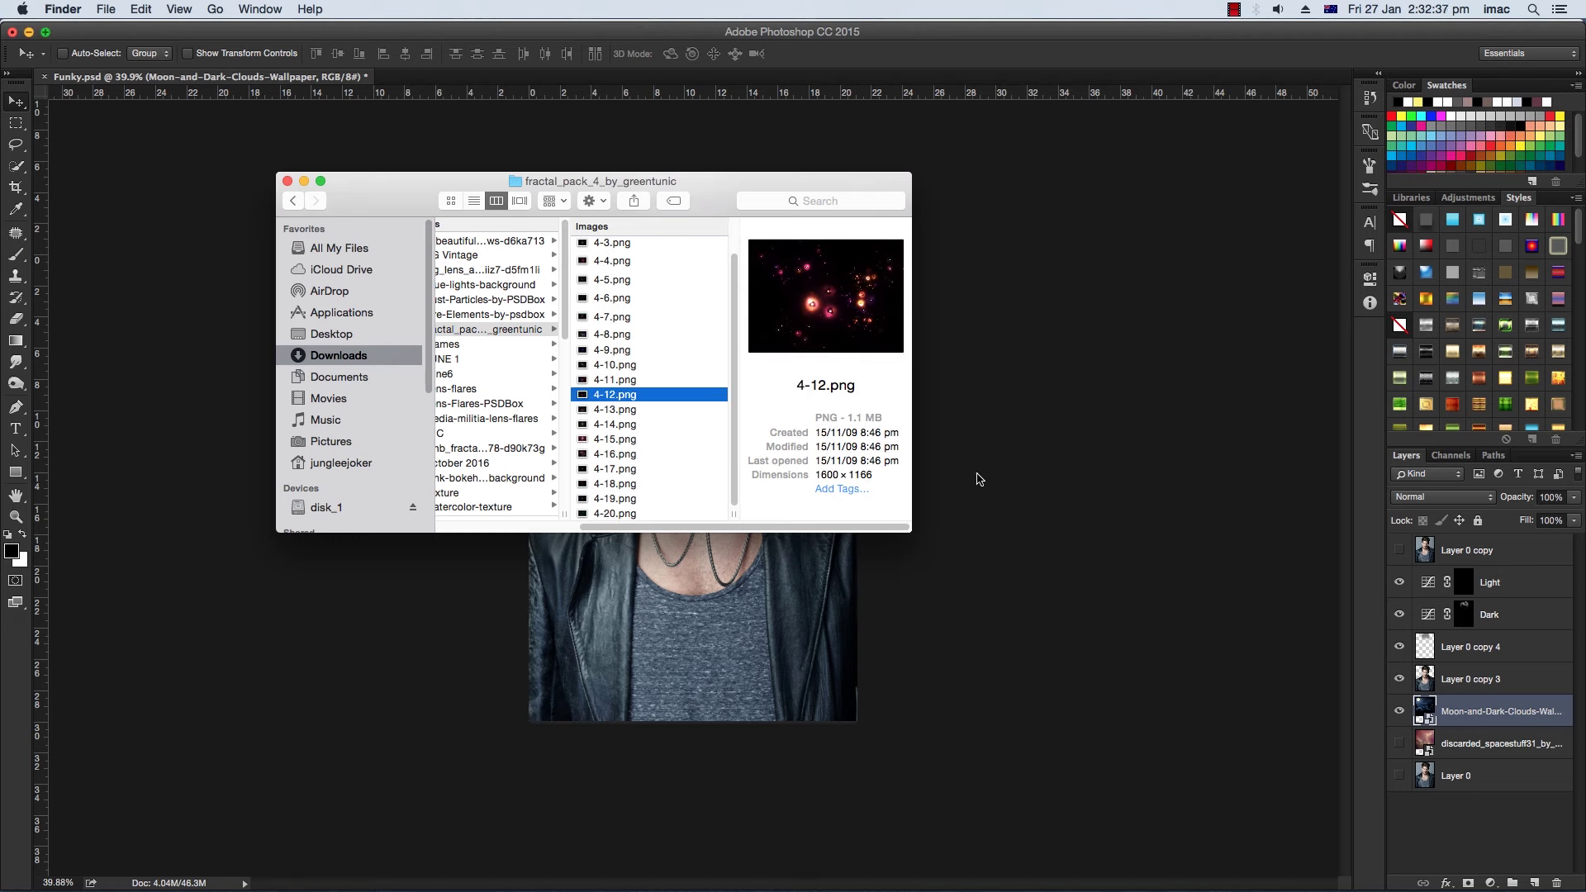
key("Up")
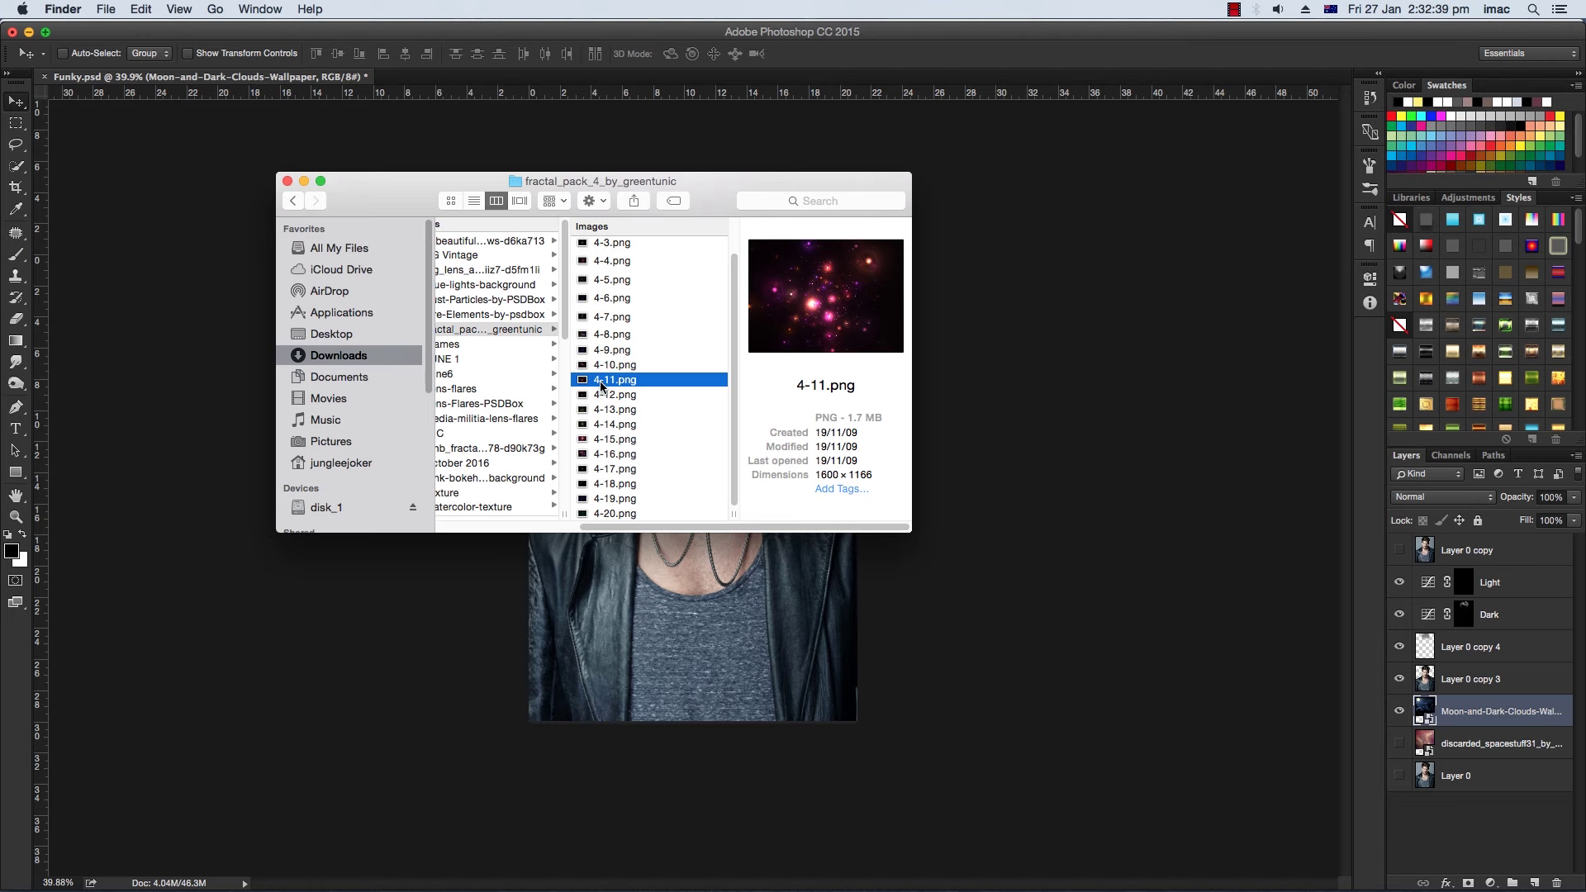
Place 4-11.png, enlarge it and move it up over the top of the portrait.
left_click_drag(600, 380, 800, 630)
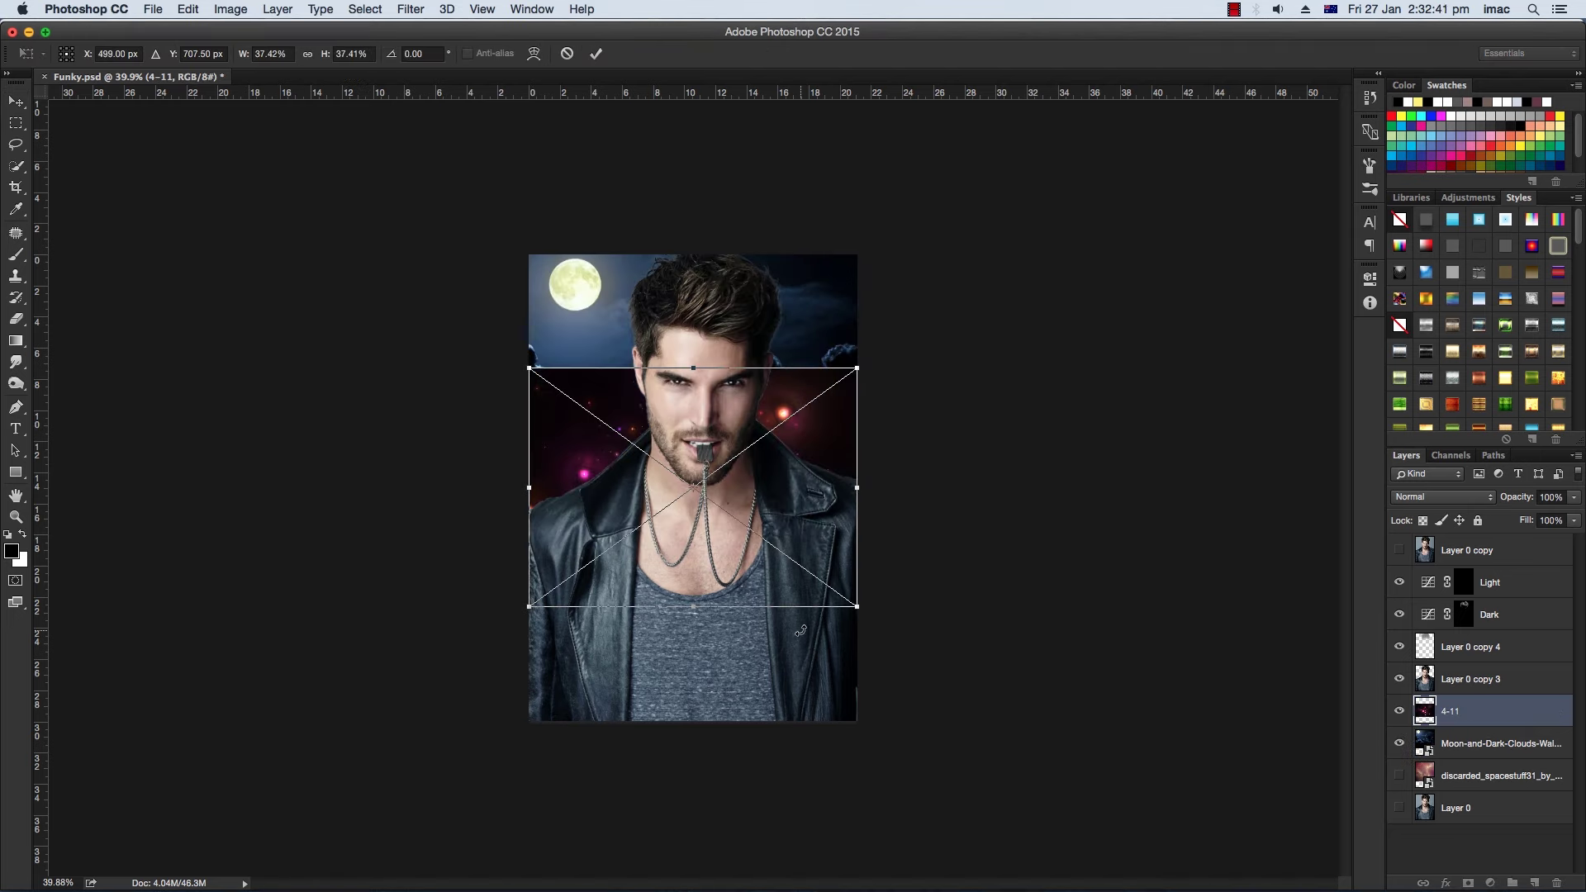
left_click_drag(859, 365, 878, 351)
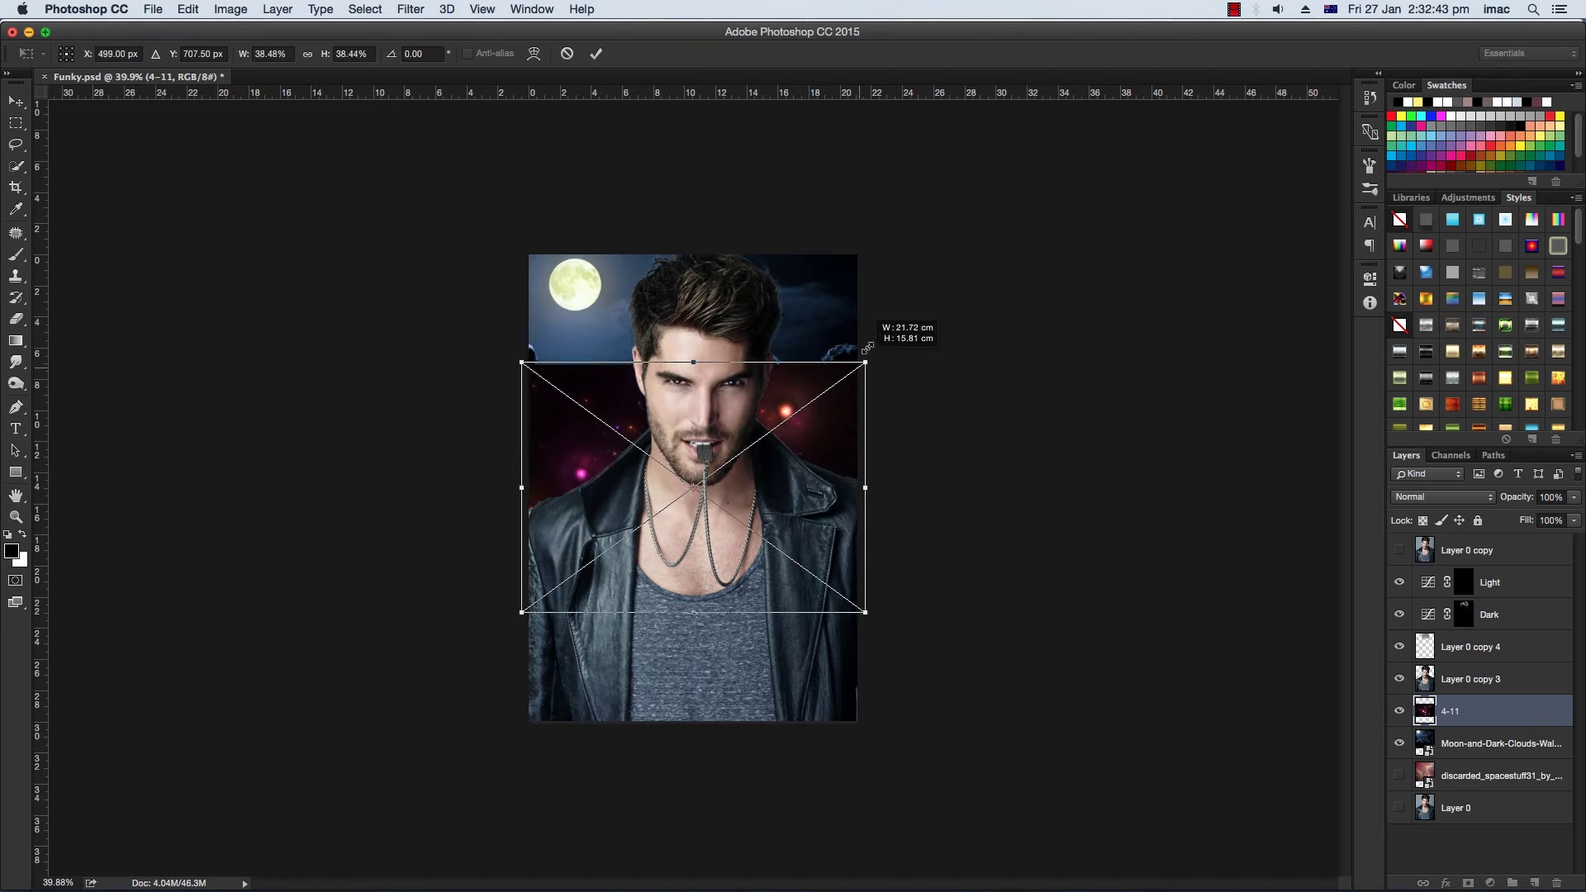
left_click_drag(841, 479, 838, 388)
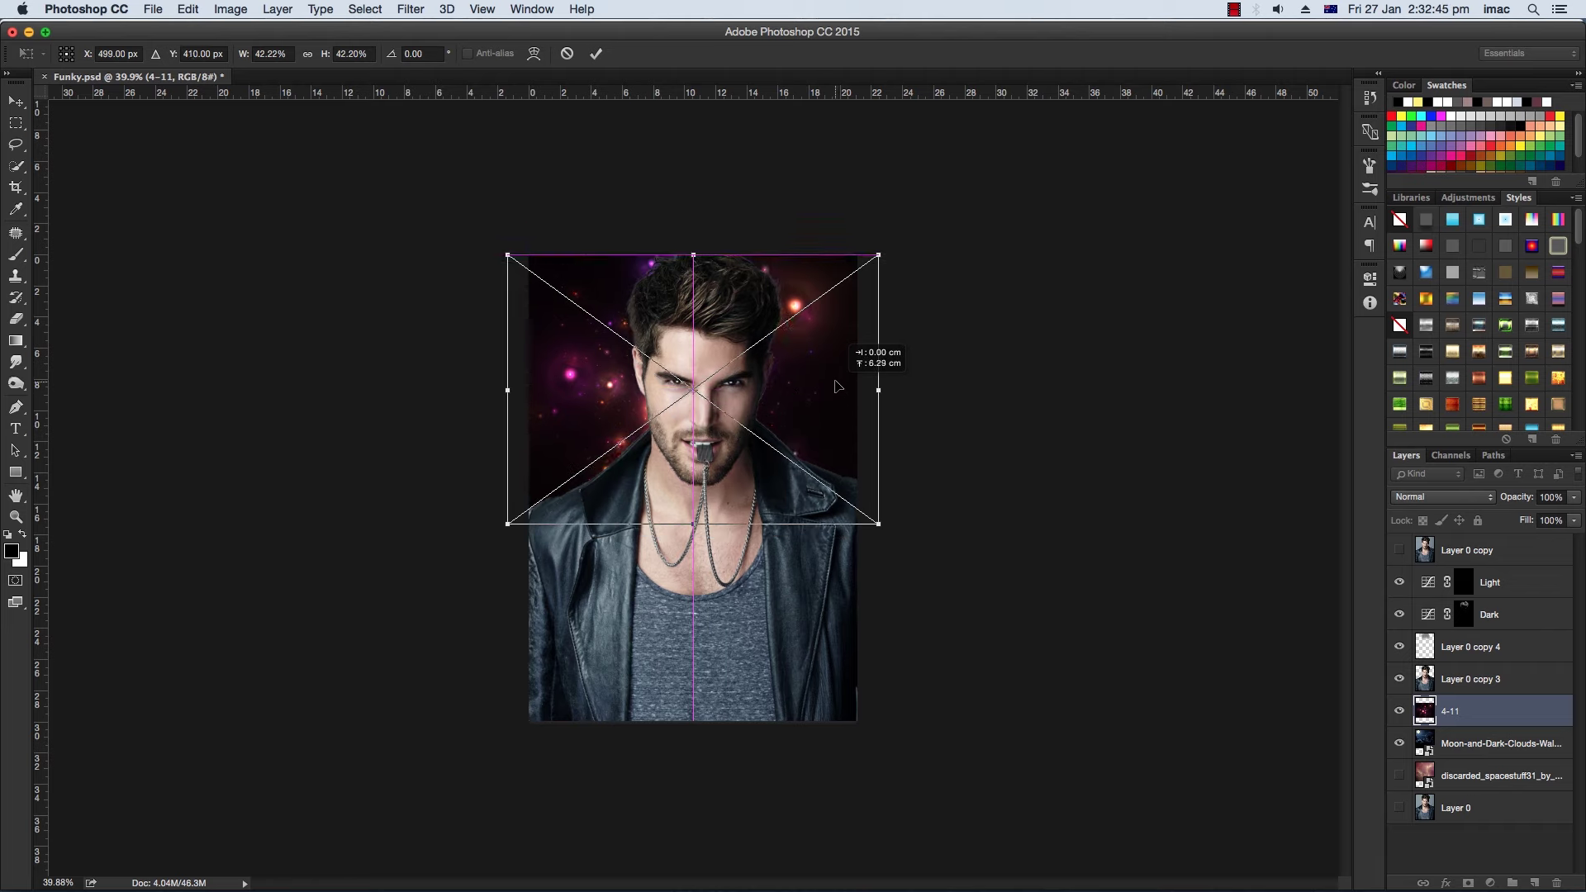
key("Return")
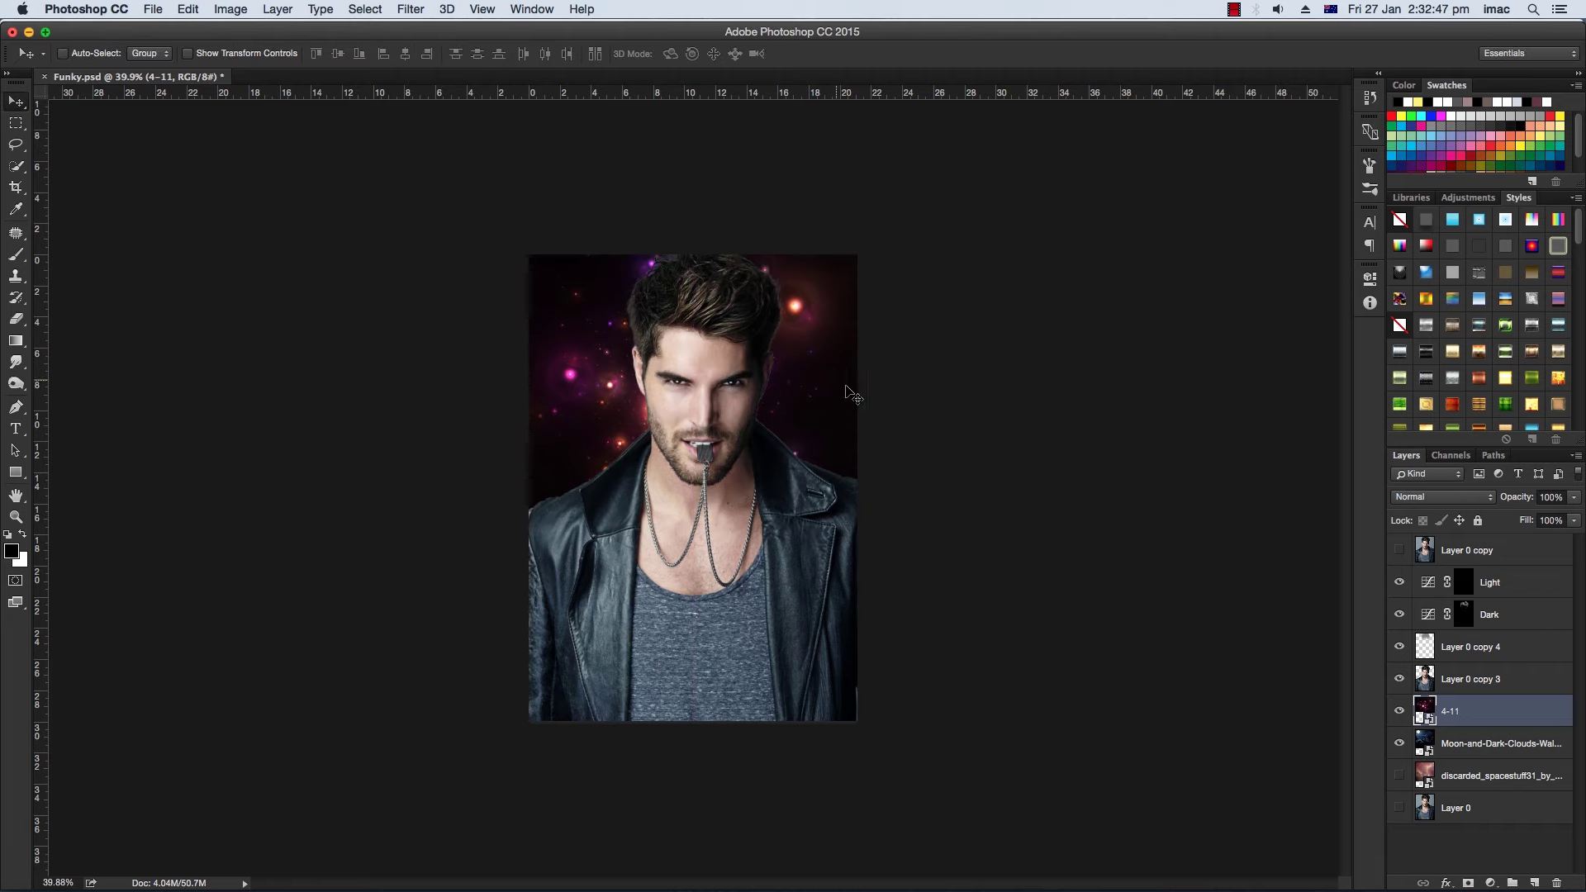
Set the 4-11 sparkle layer's blend mode to Lighten.
left_click(1480, 502)
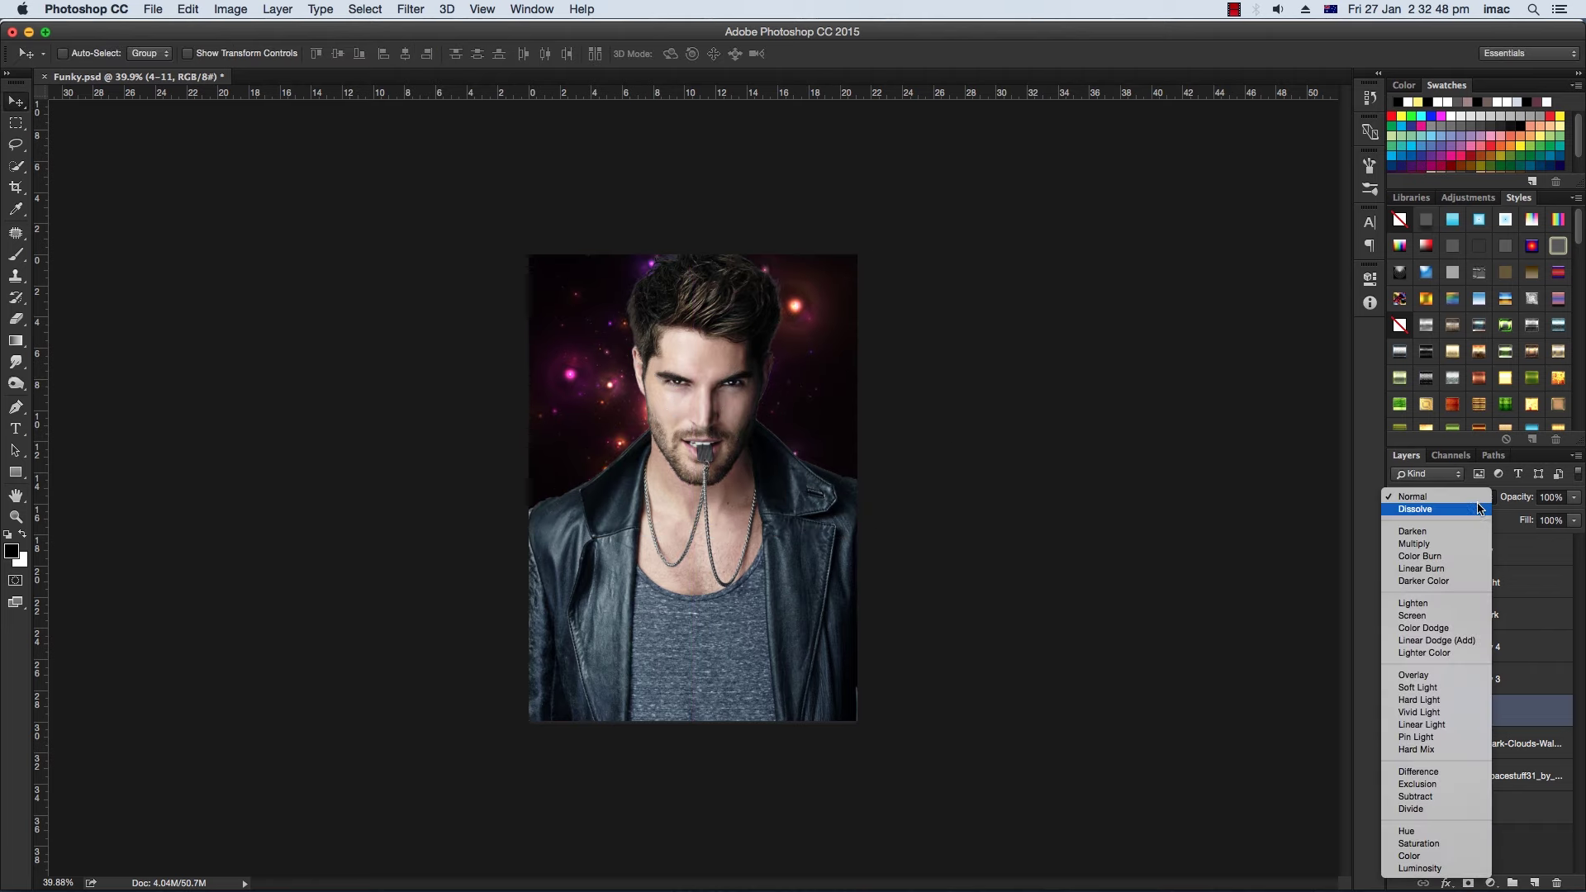
left_click(1424, 606)
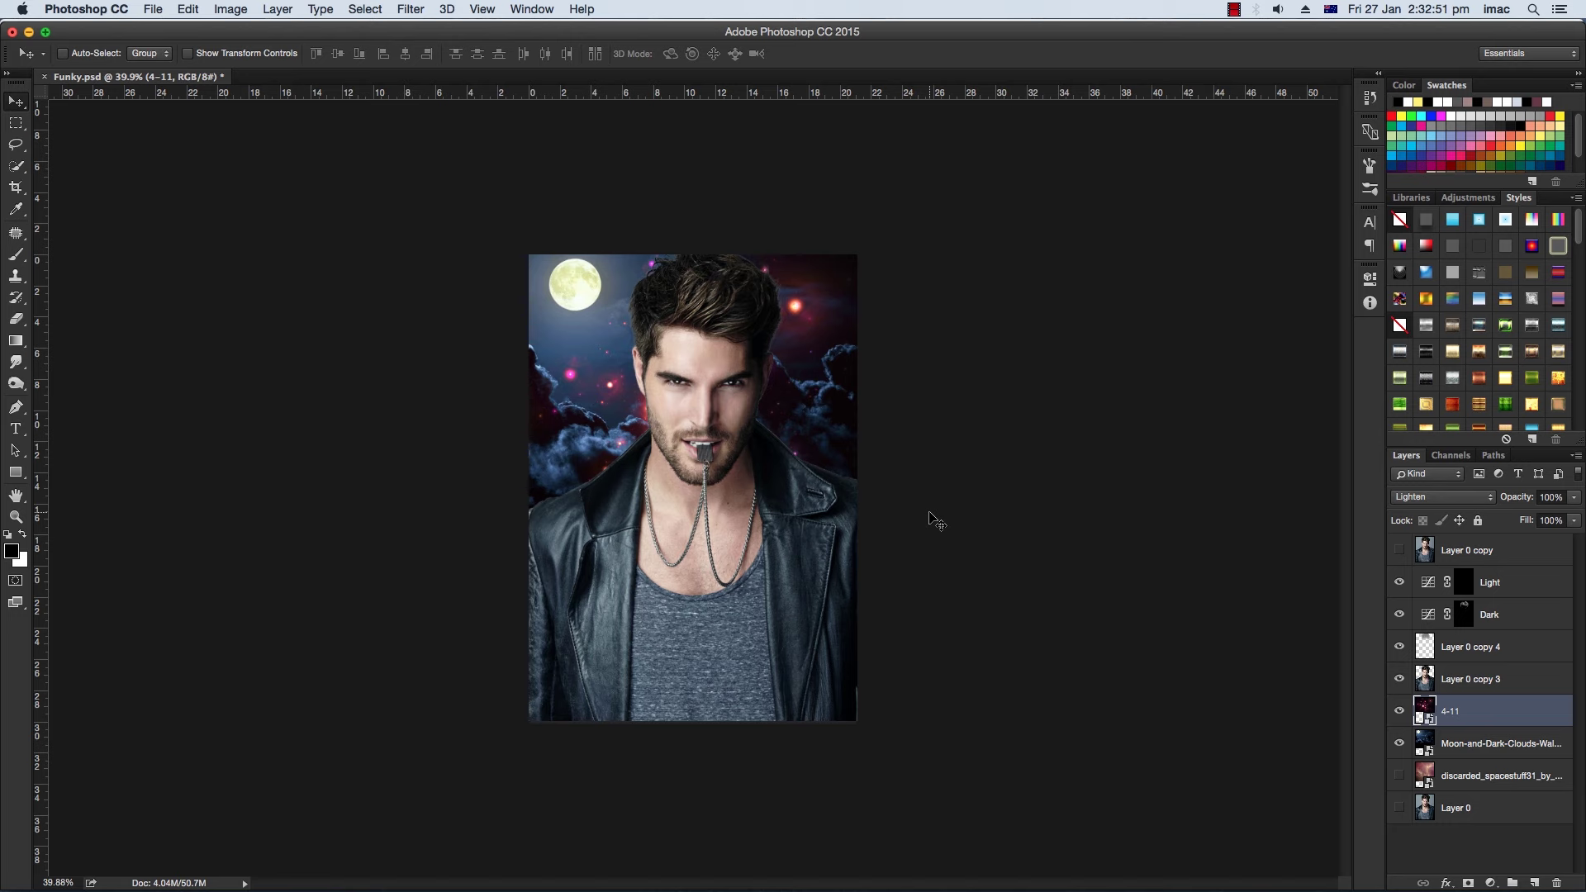
key("super+Tab")
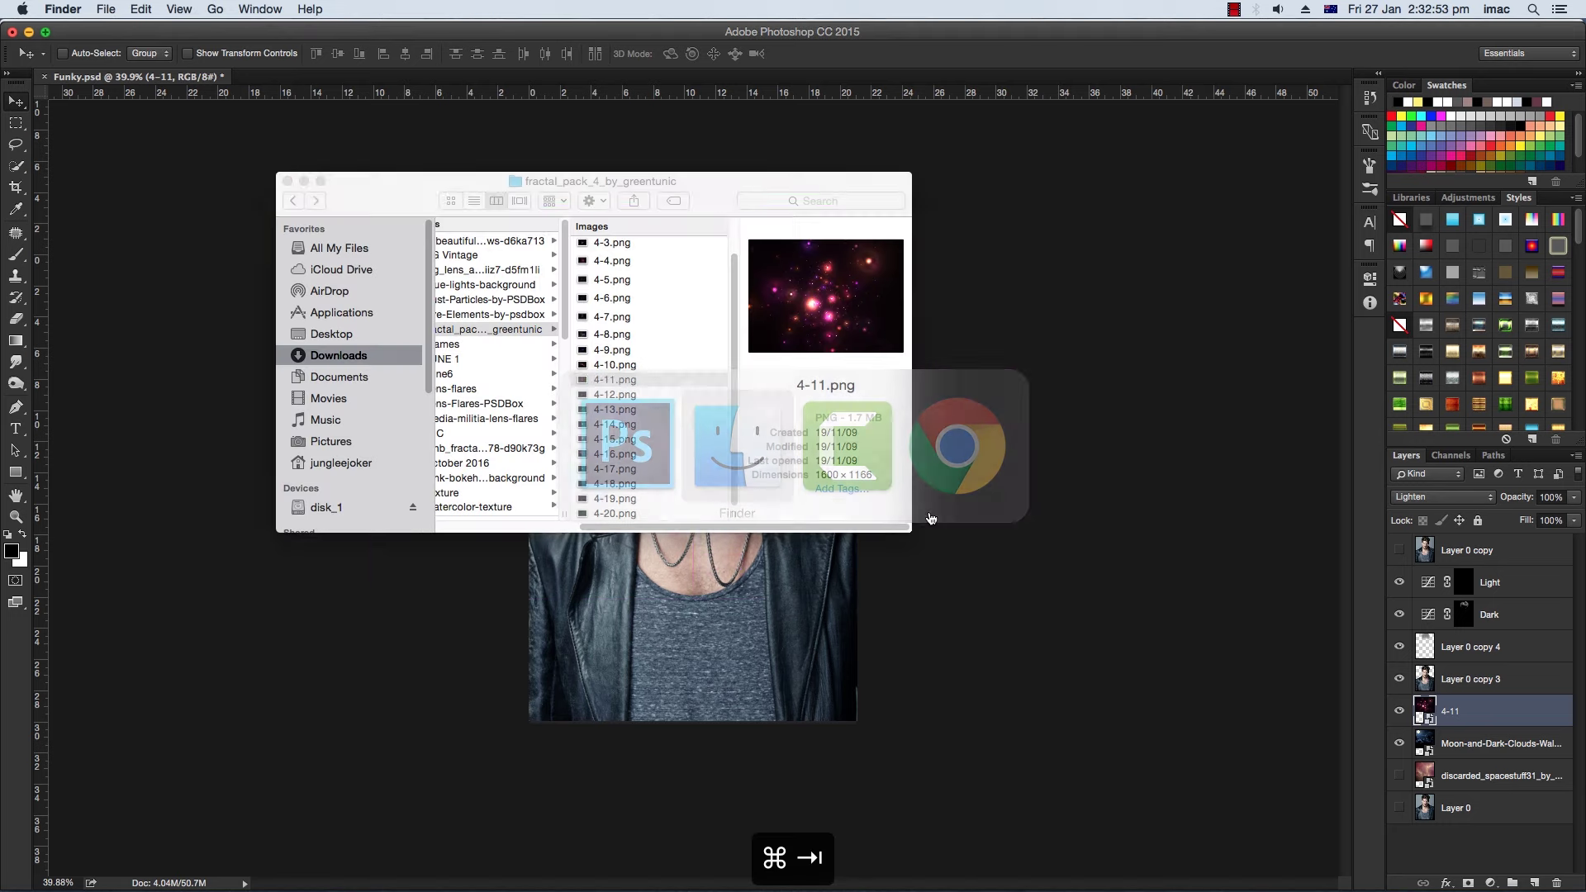
Navigate the Downloads folders to big_lens_and_optical_flare_collection and preview blue flare 1.png.
key("Left")
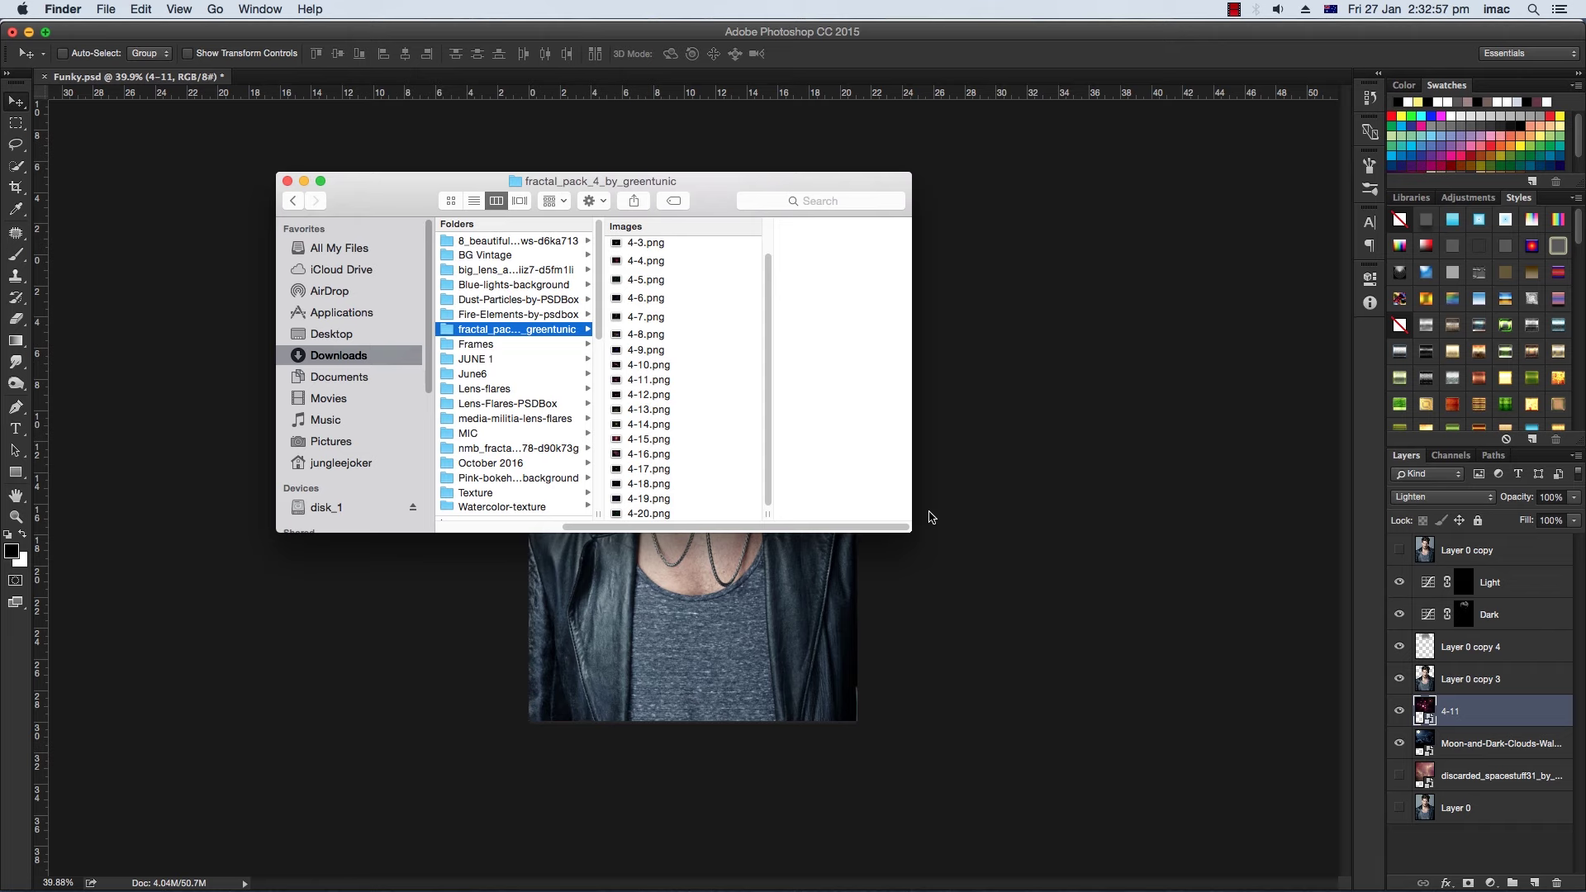
key("Down")
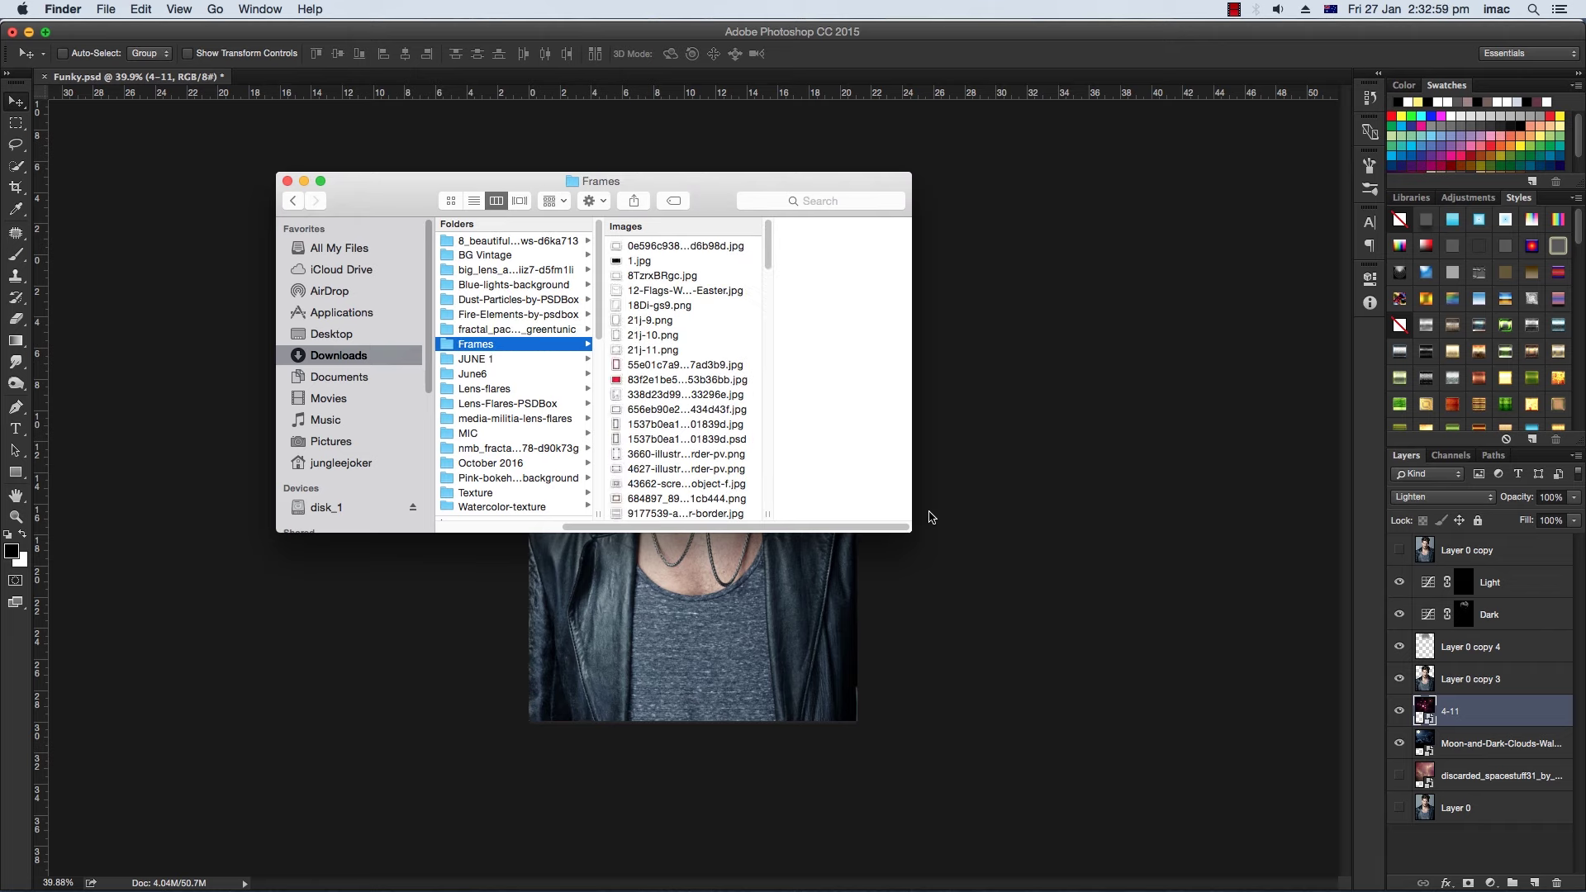
key("Up")
key("Up")
key("Up")
key("Up")
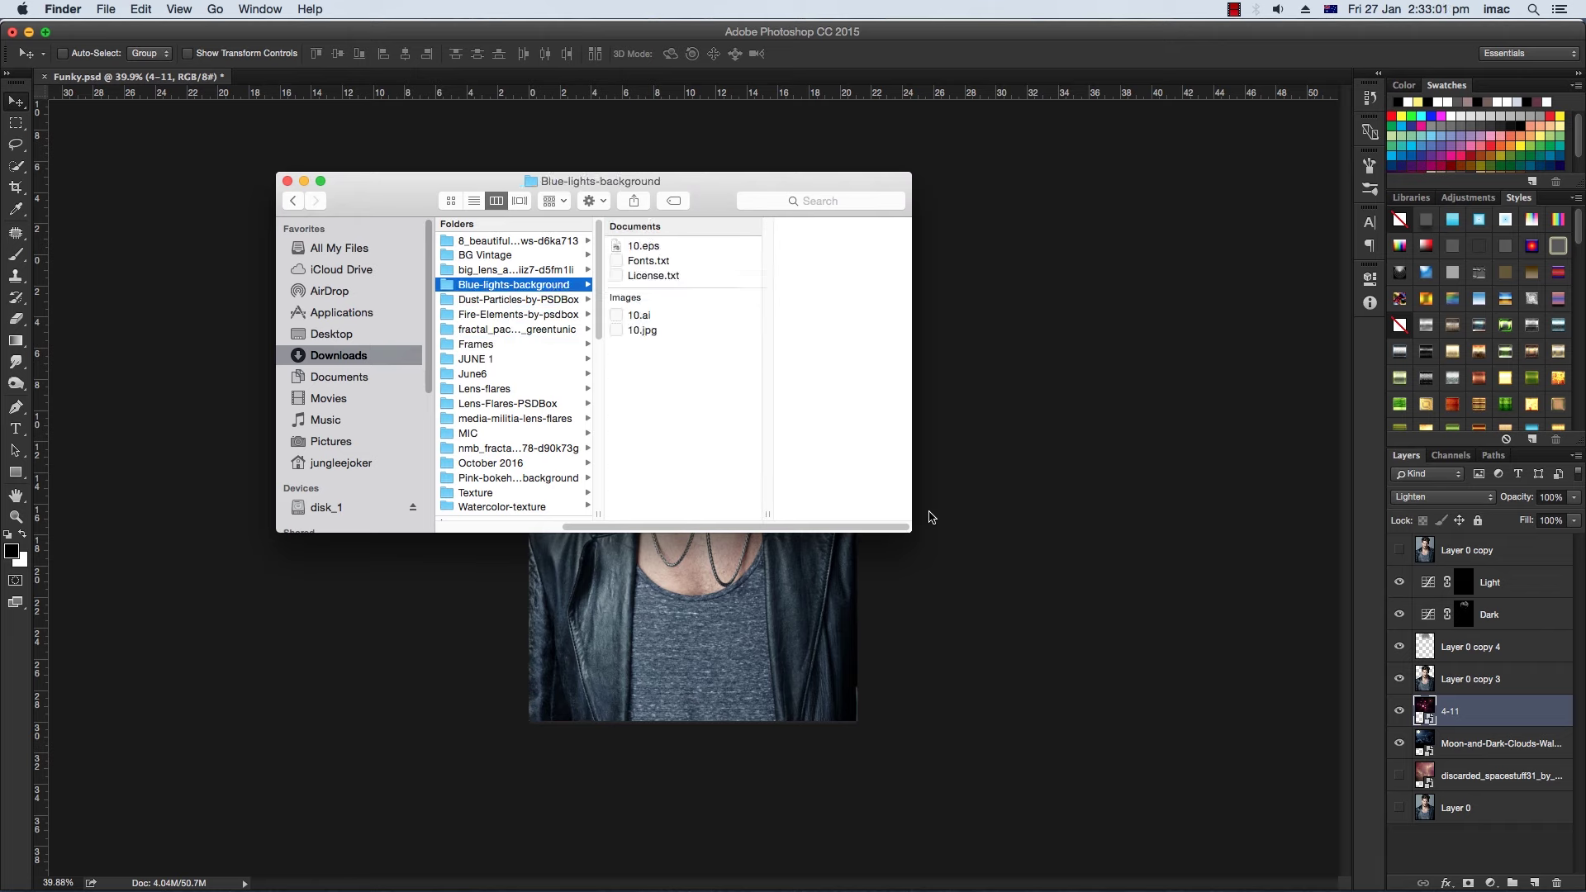
key("Right")
key("Left")
key("Up")
key("Right")
key("Down")
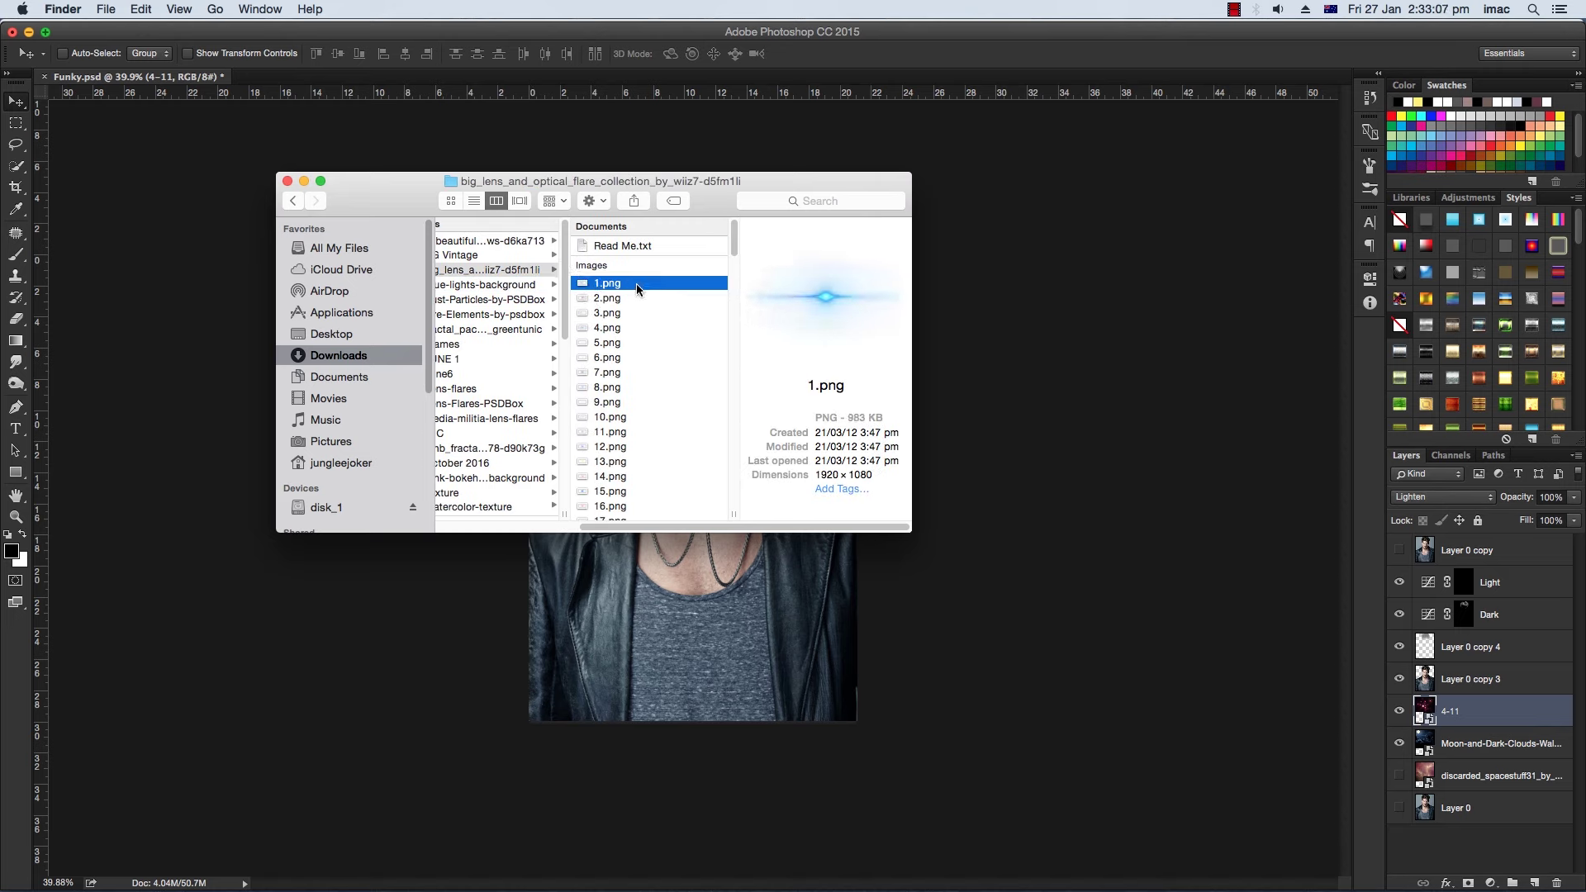
Place 1.png as layer 1 above Layer 0 copy 3, blended in Screen mode.
left_click_drag(637, 286, 793, 602)
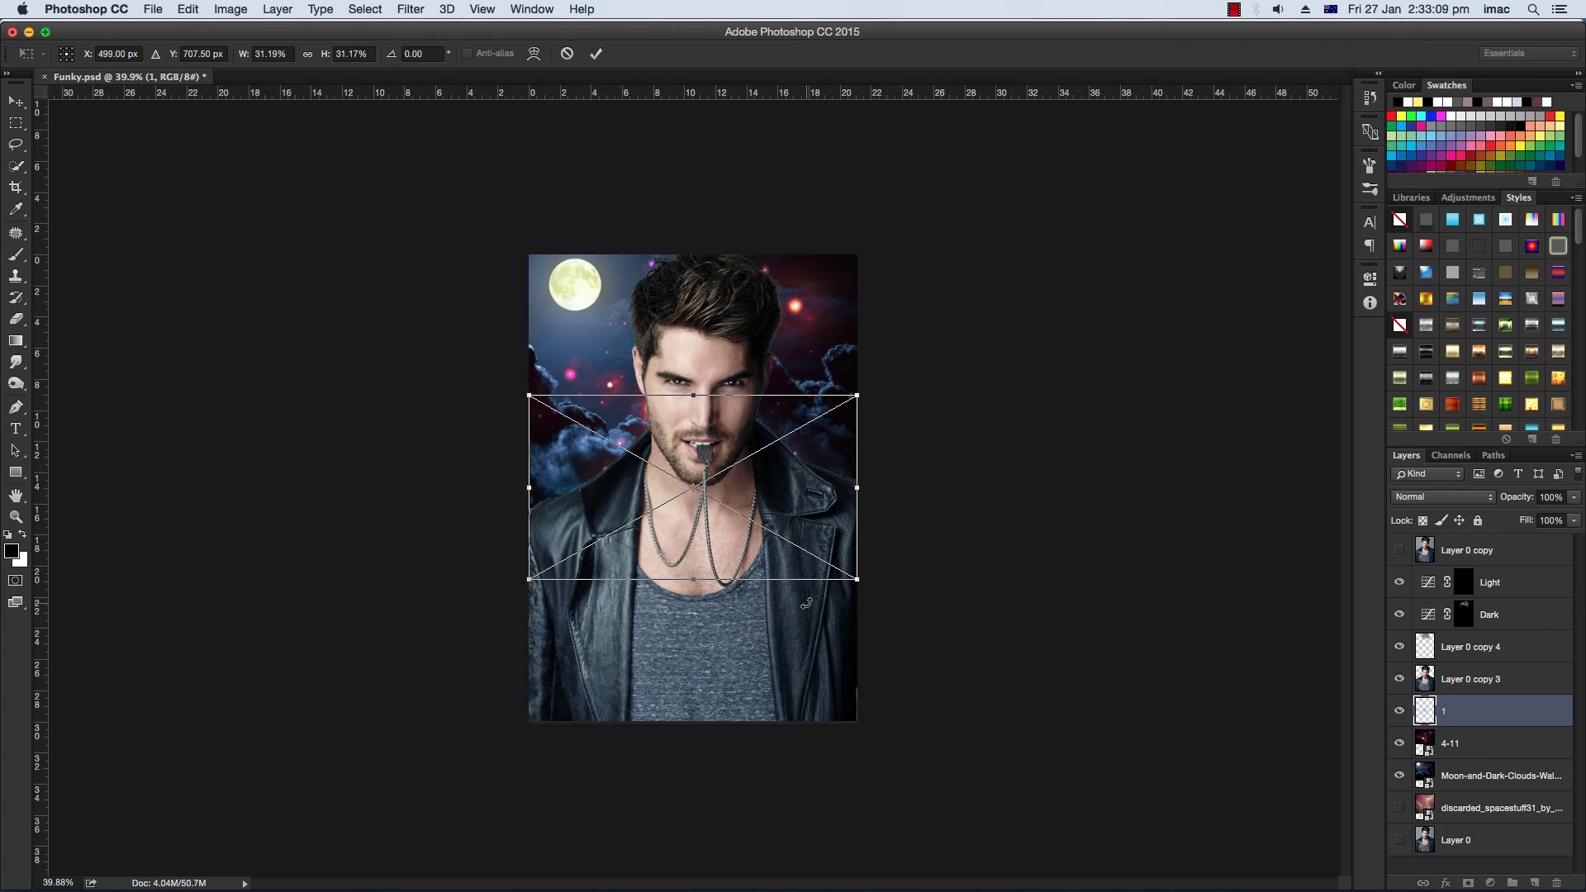
key("Return")
left_click_drag(1452, 706, 1454, 660)
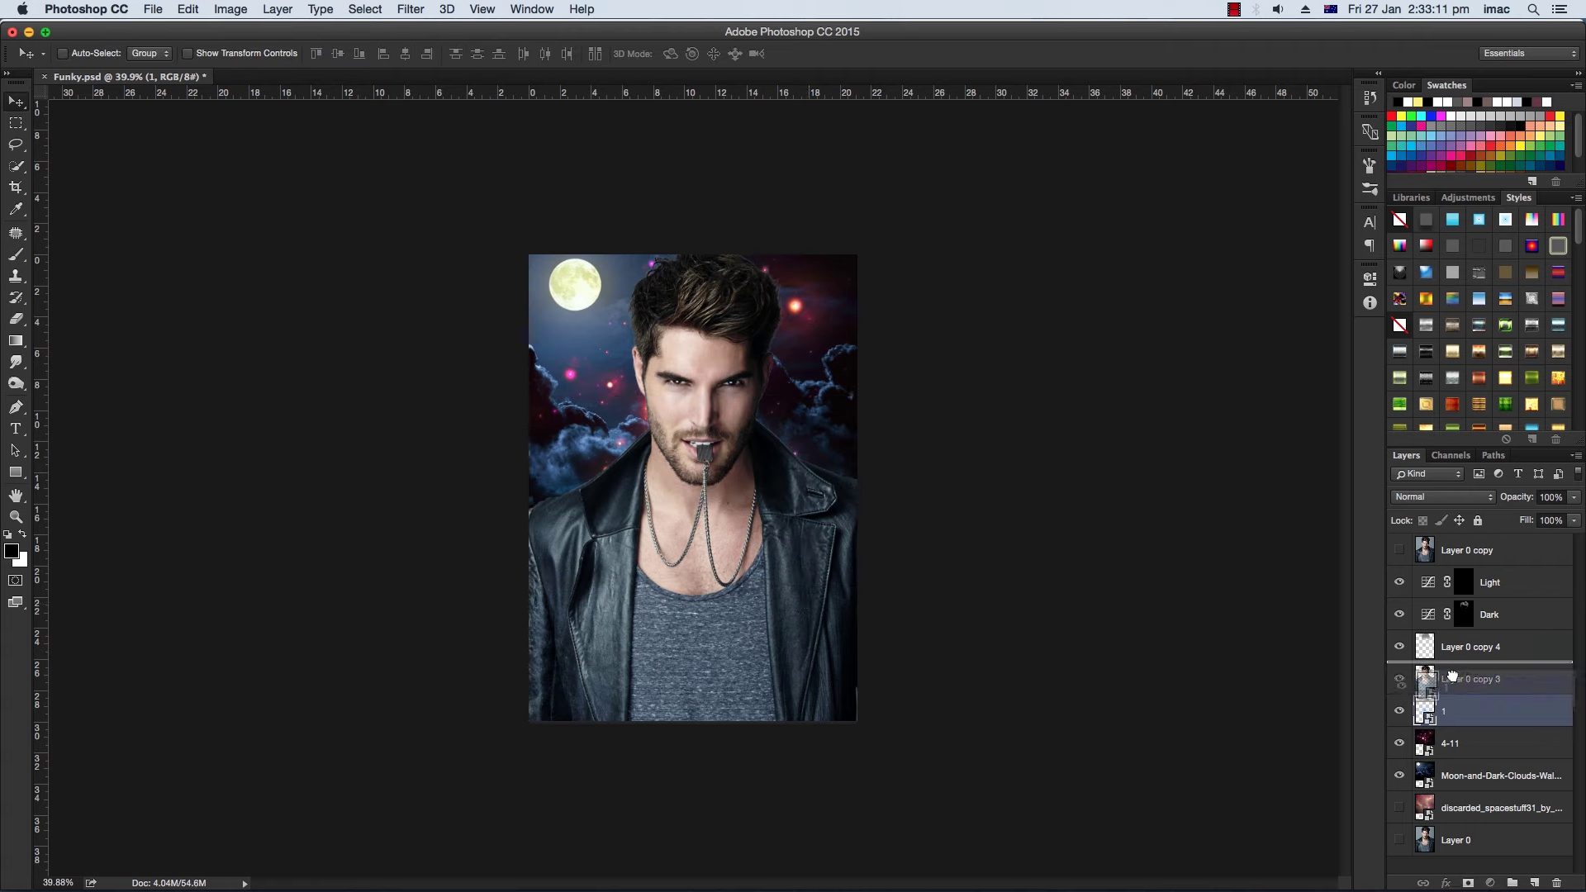
left_click(1459, 499)
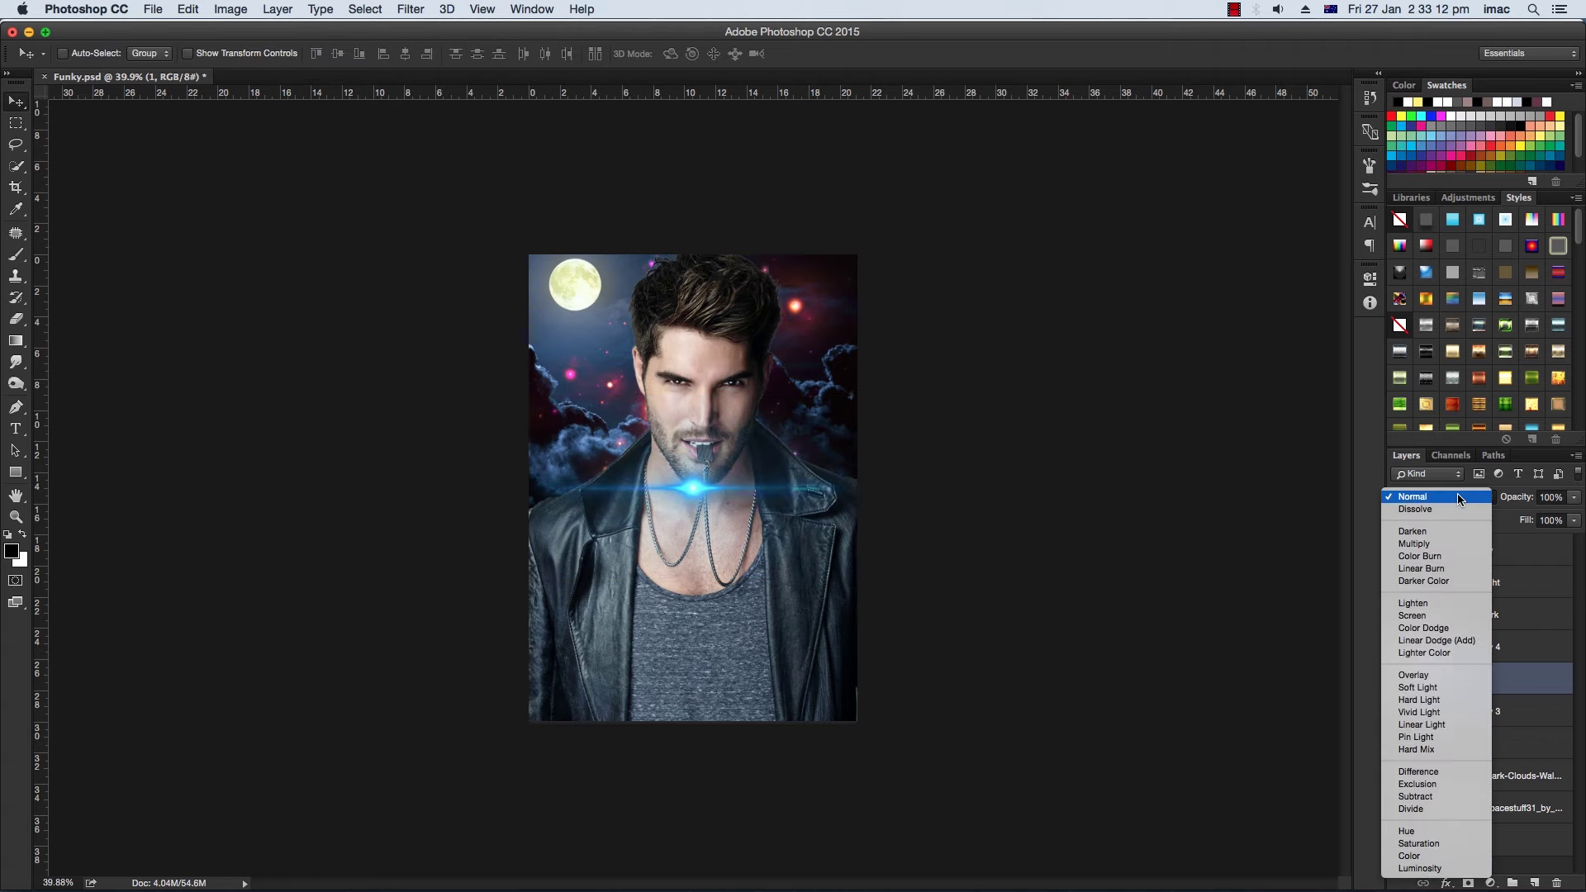
left_click(1419, 615)
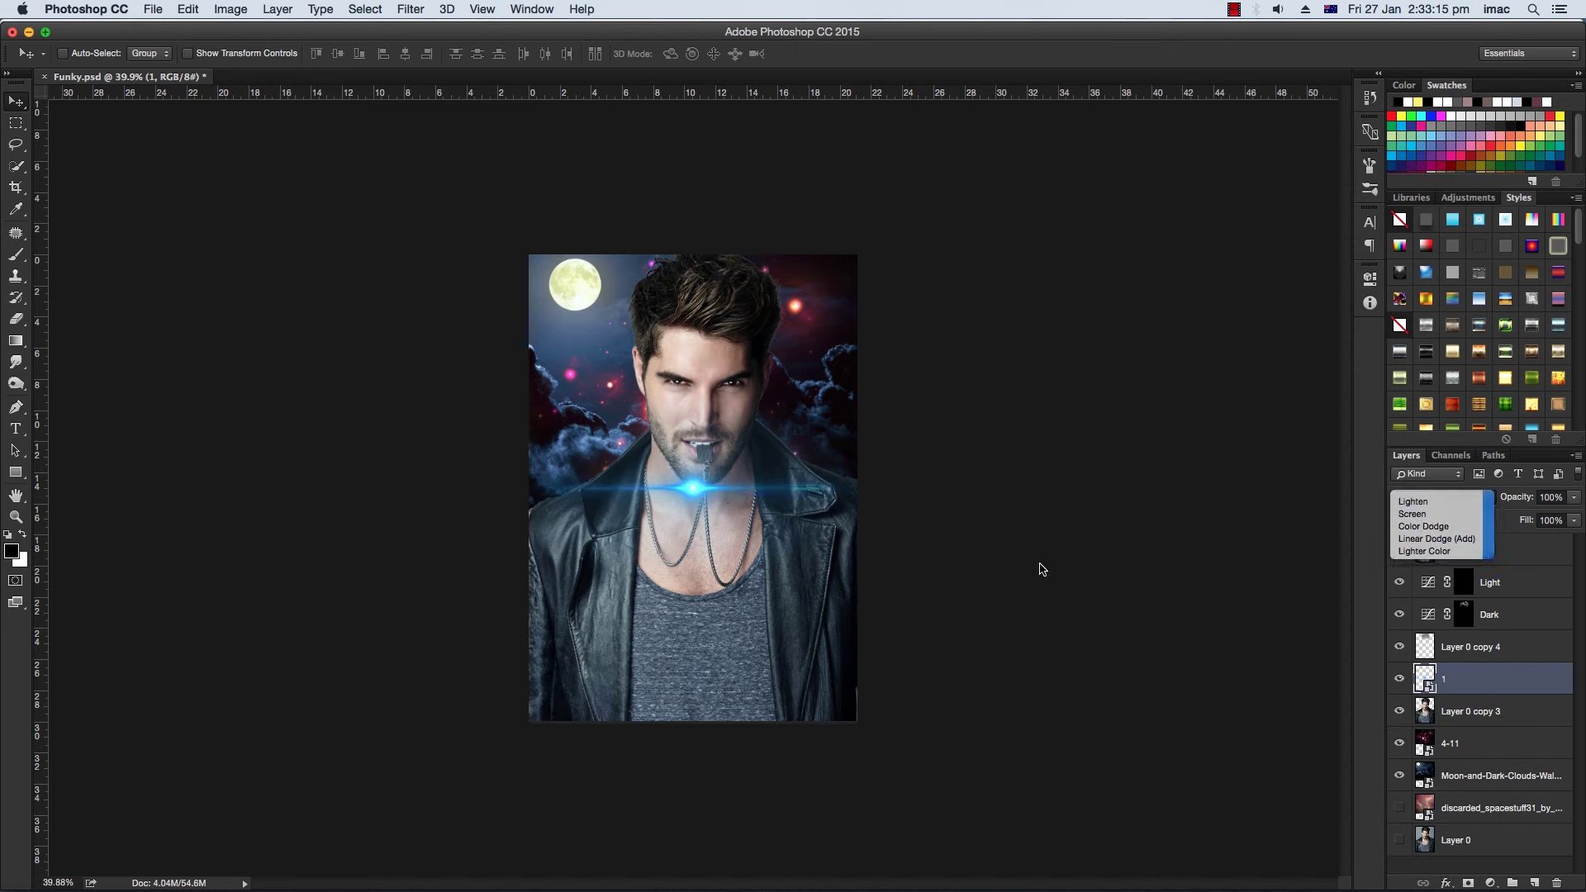
Shrink the blue flare, tilt it 15°, and position it glowing over the mouth.
key("ctrl+t")
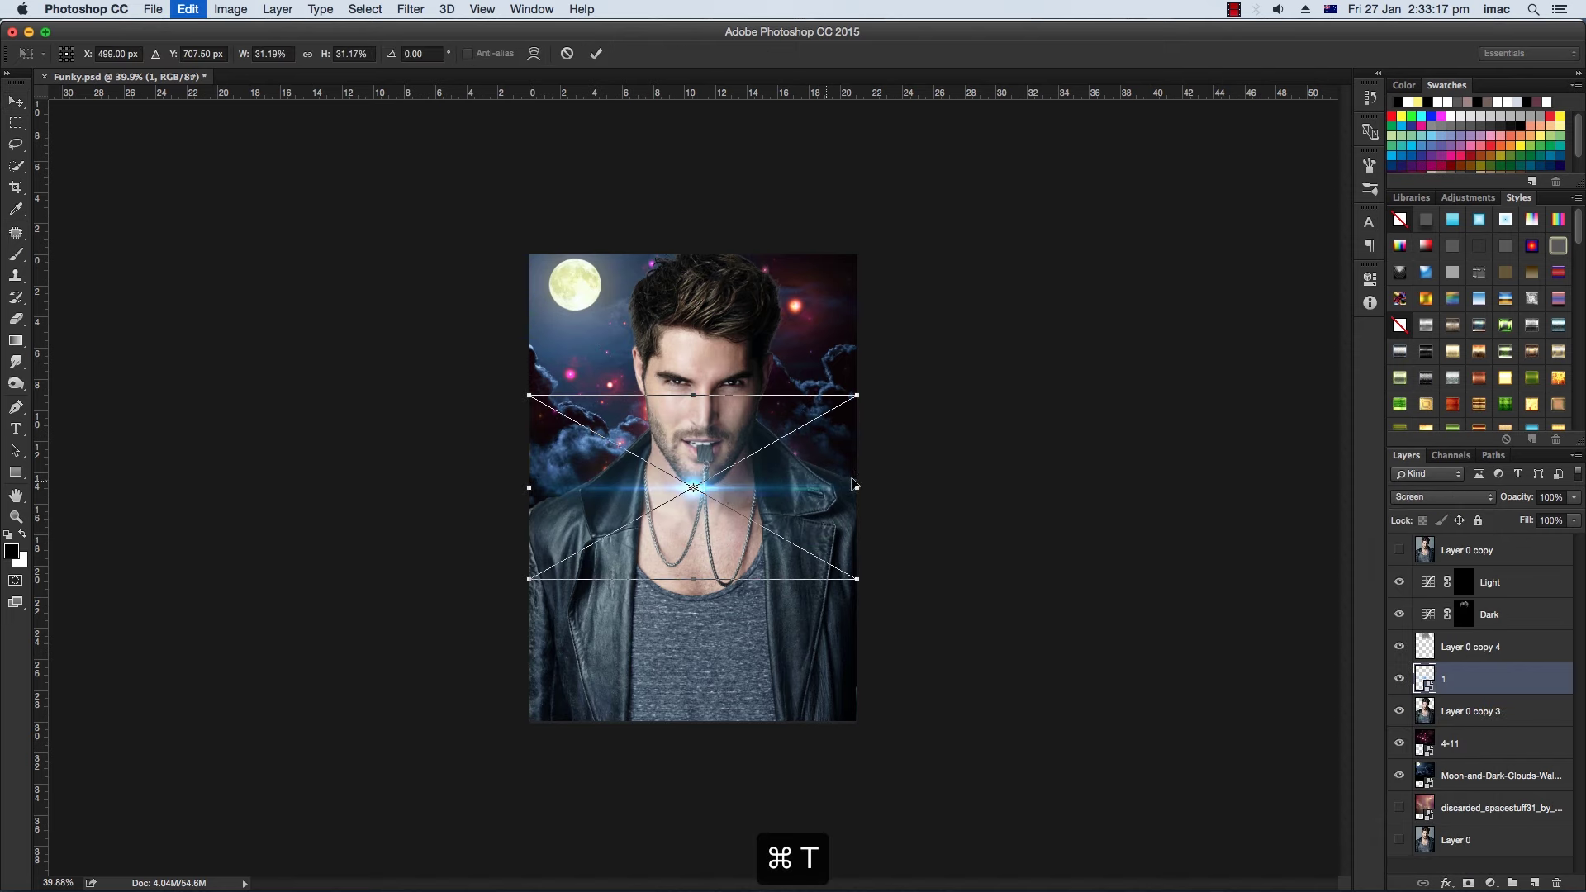
mouse_move(859, 394)
left_mouse_down()
mouse_move(768, 440)
mouse_move(813, 448)
left_mouse_up()
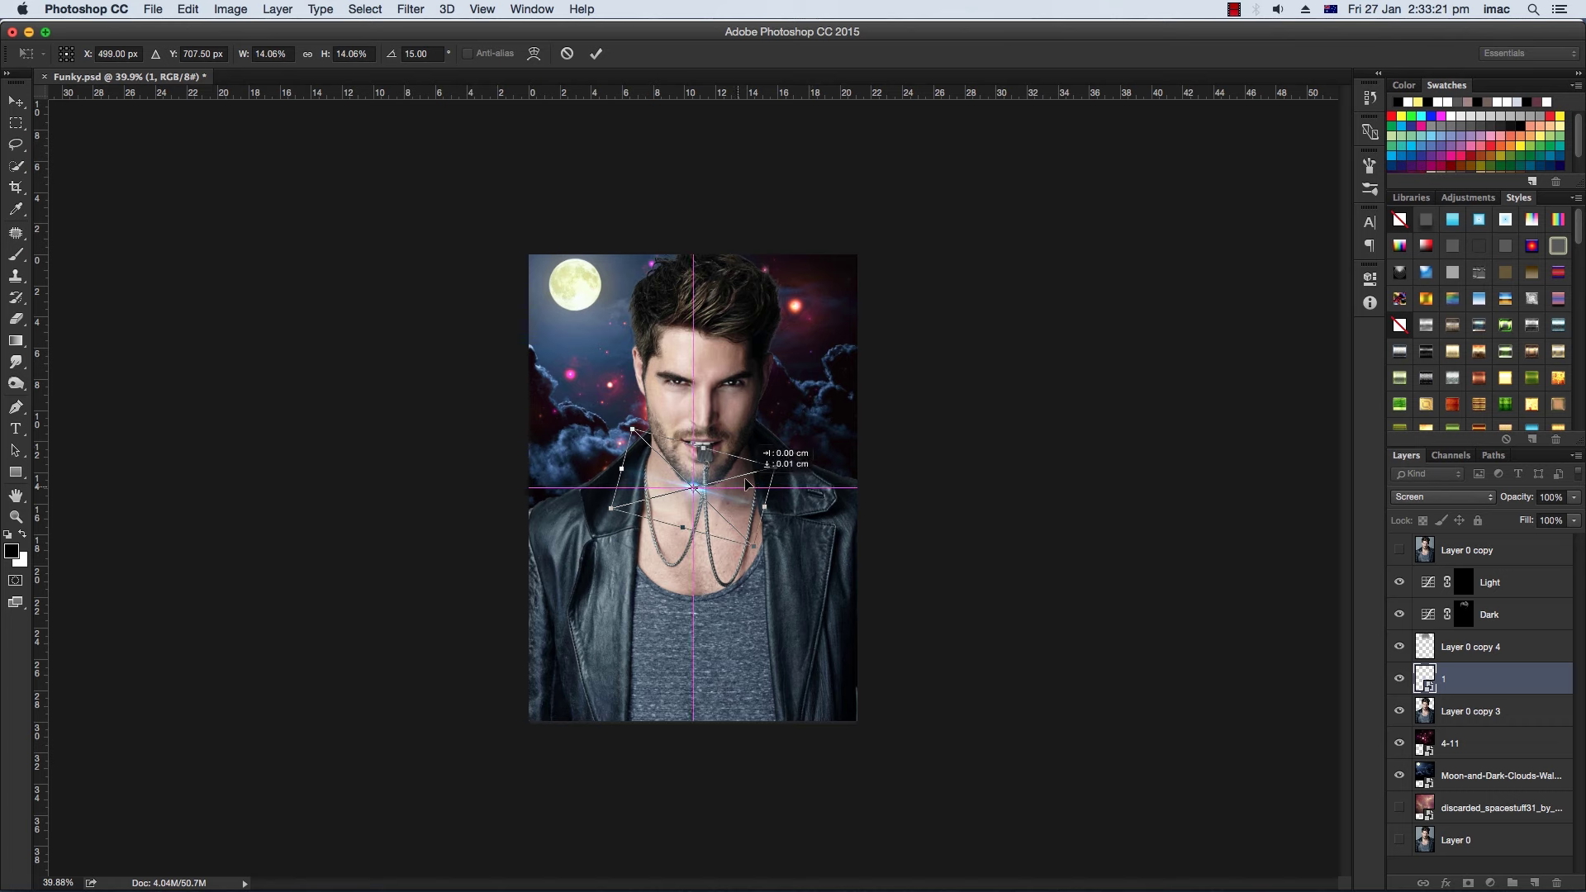
left_click_drag(747, 487, 747, 456)
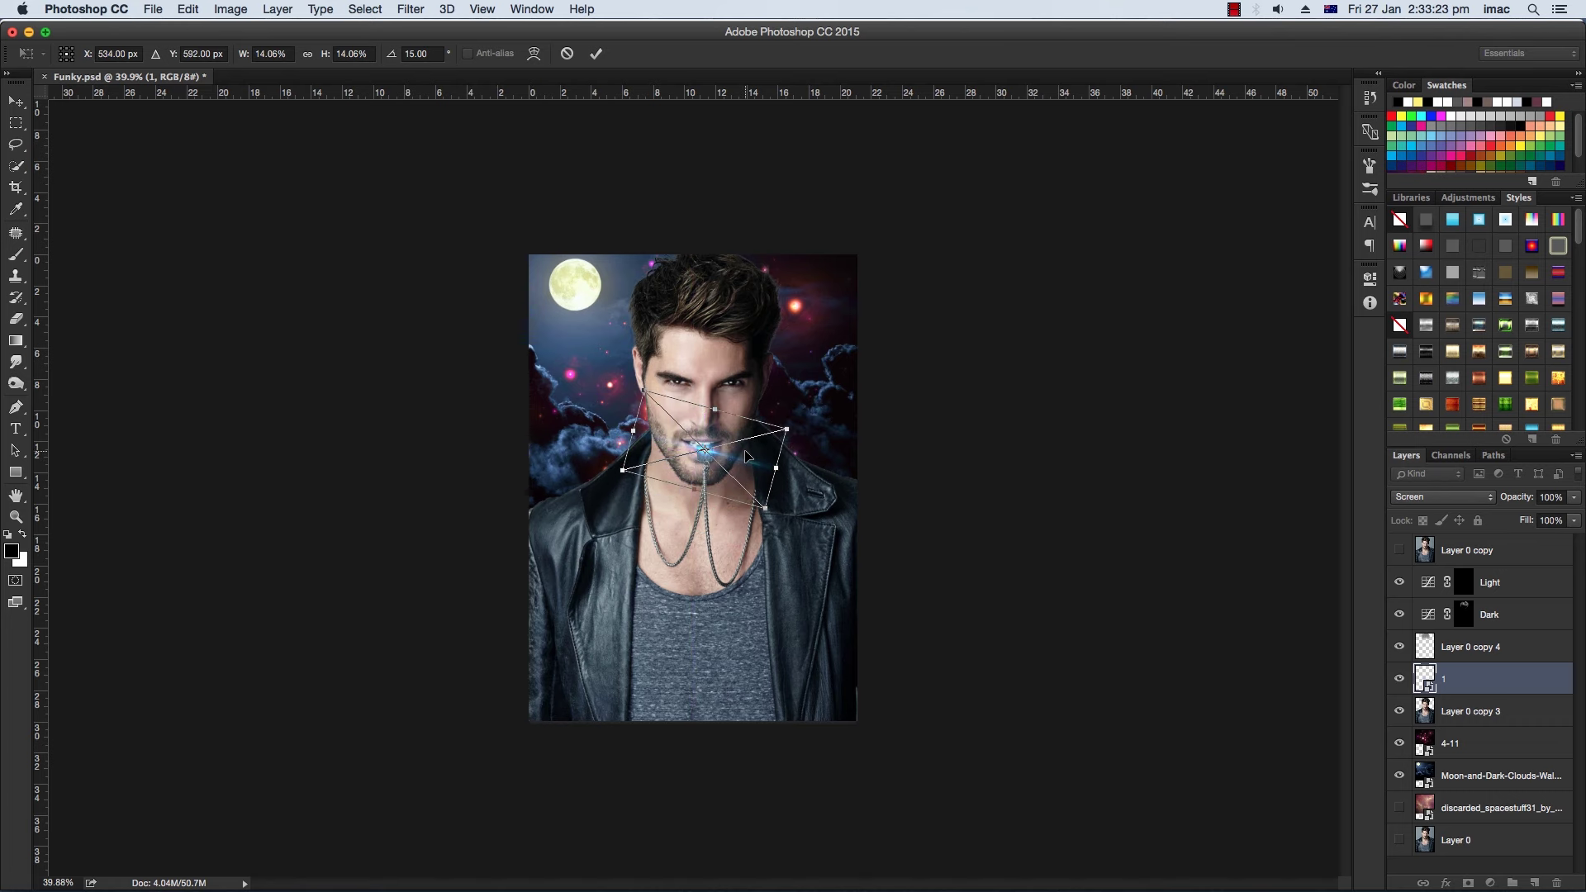
key("Return")
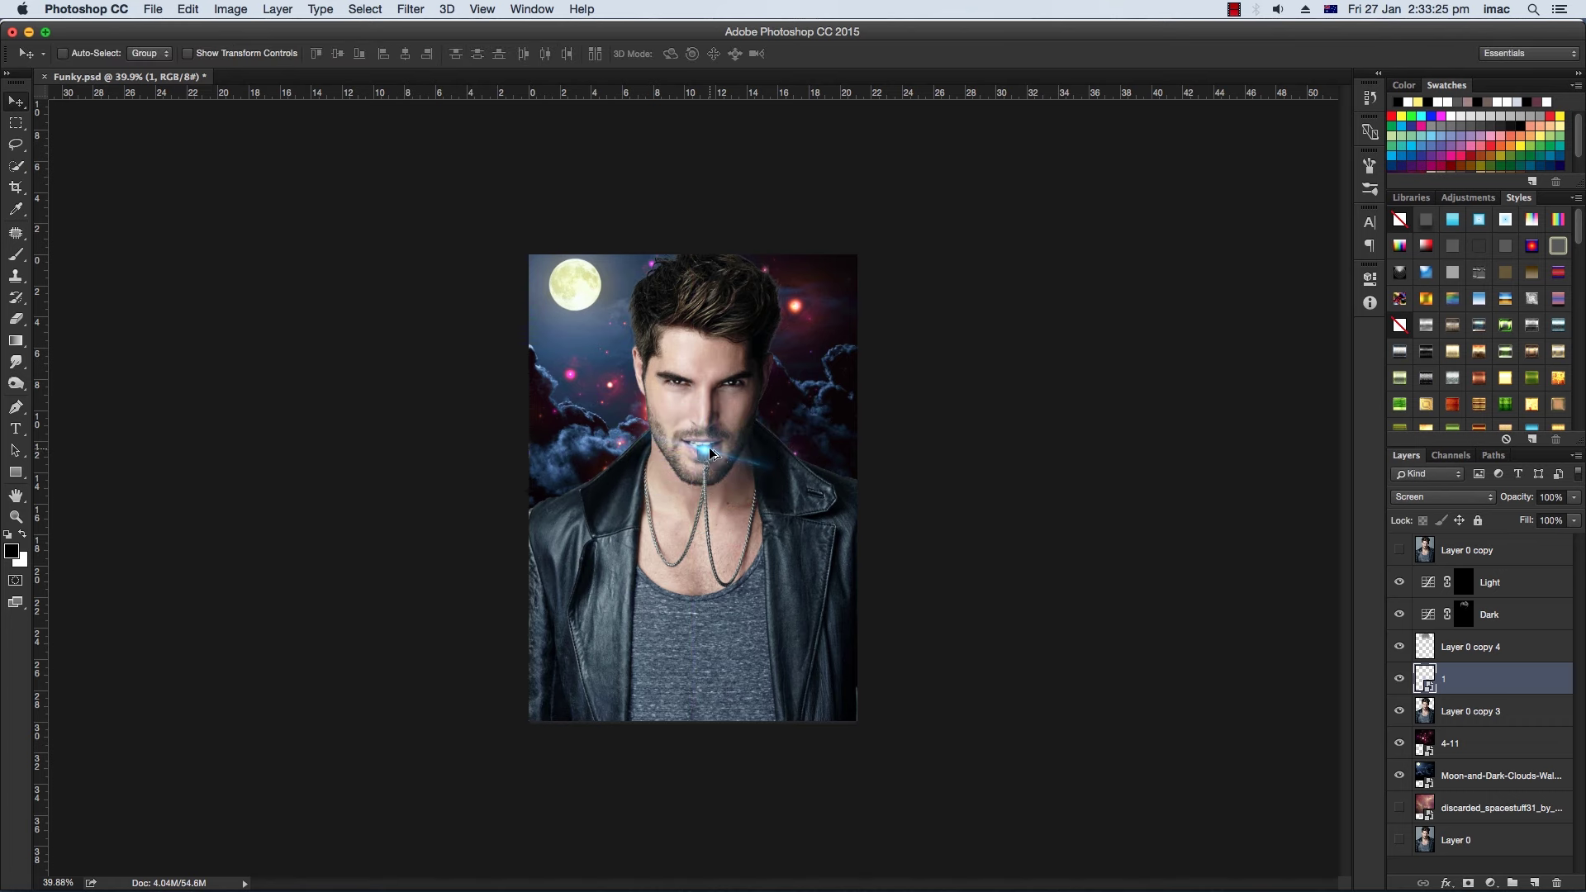
scroll(710, 452, "up", 5)
left_click_drag(709, 435, 706, 431)
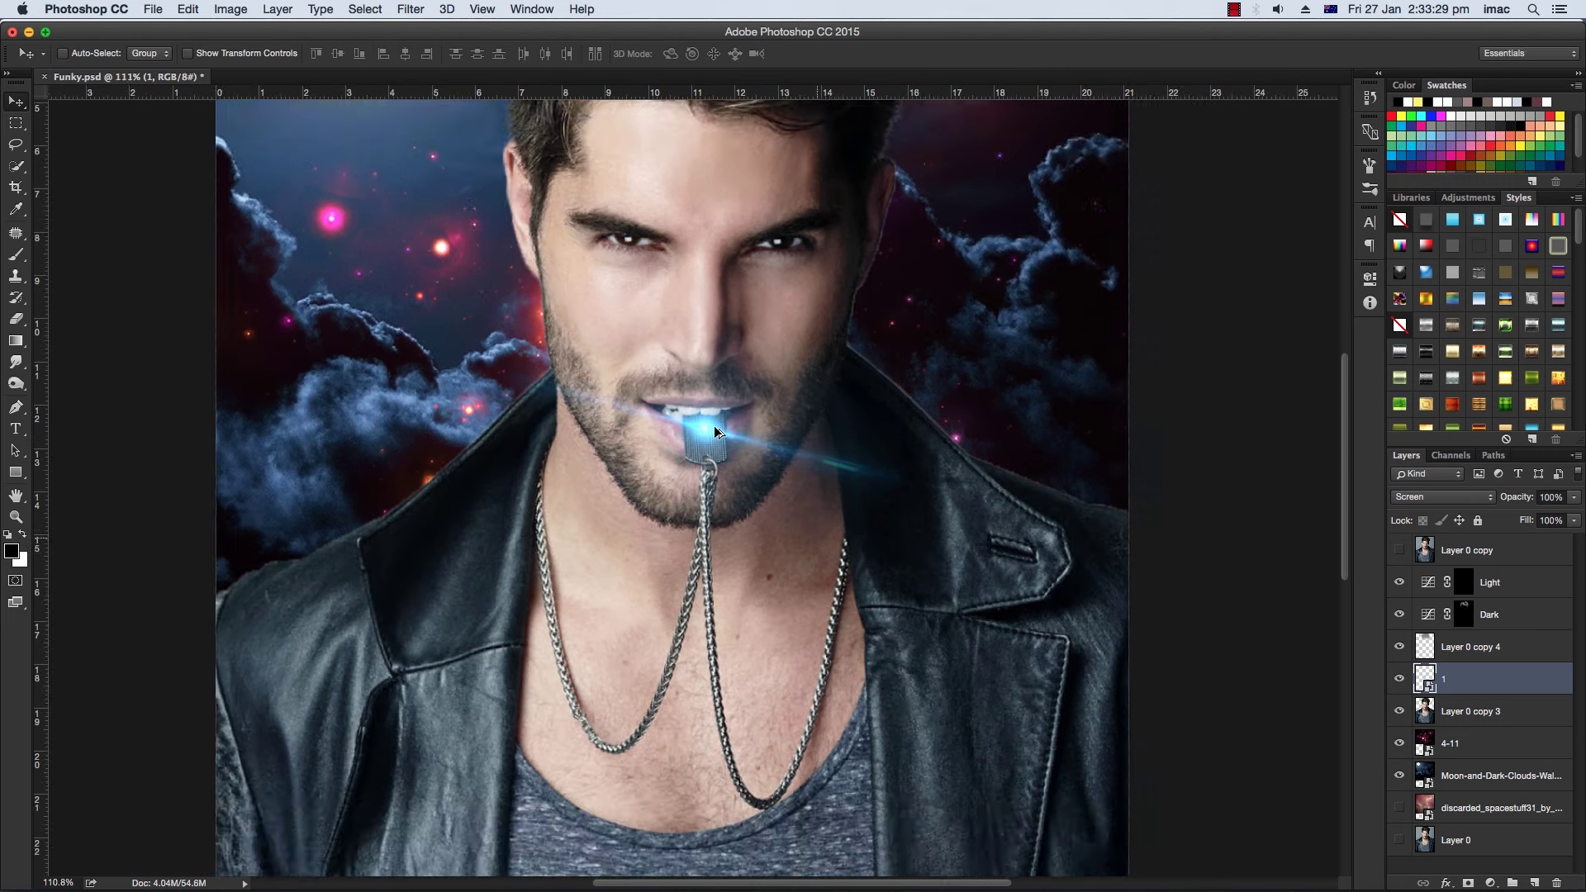
scroll(715, 431, "down", 5)
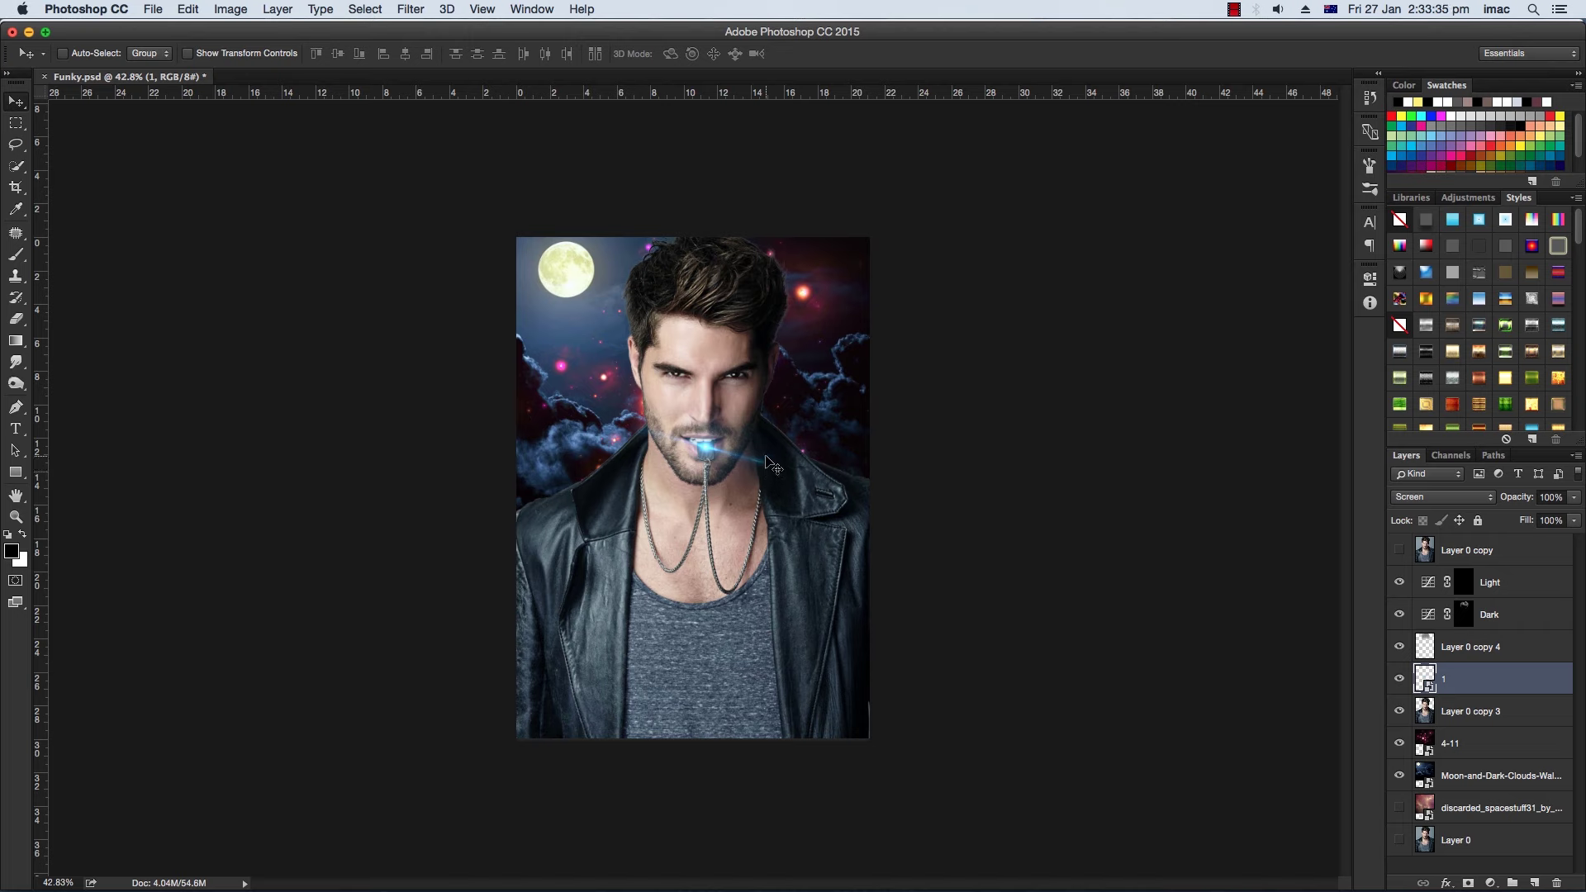
key("super+t")
mouse_move(793, 446)
left_mouse_down()
mouse_move(789, 421)
mouse_move(830, 407)
left_mouse_up()
key("Return")
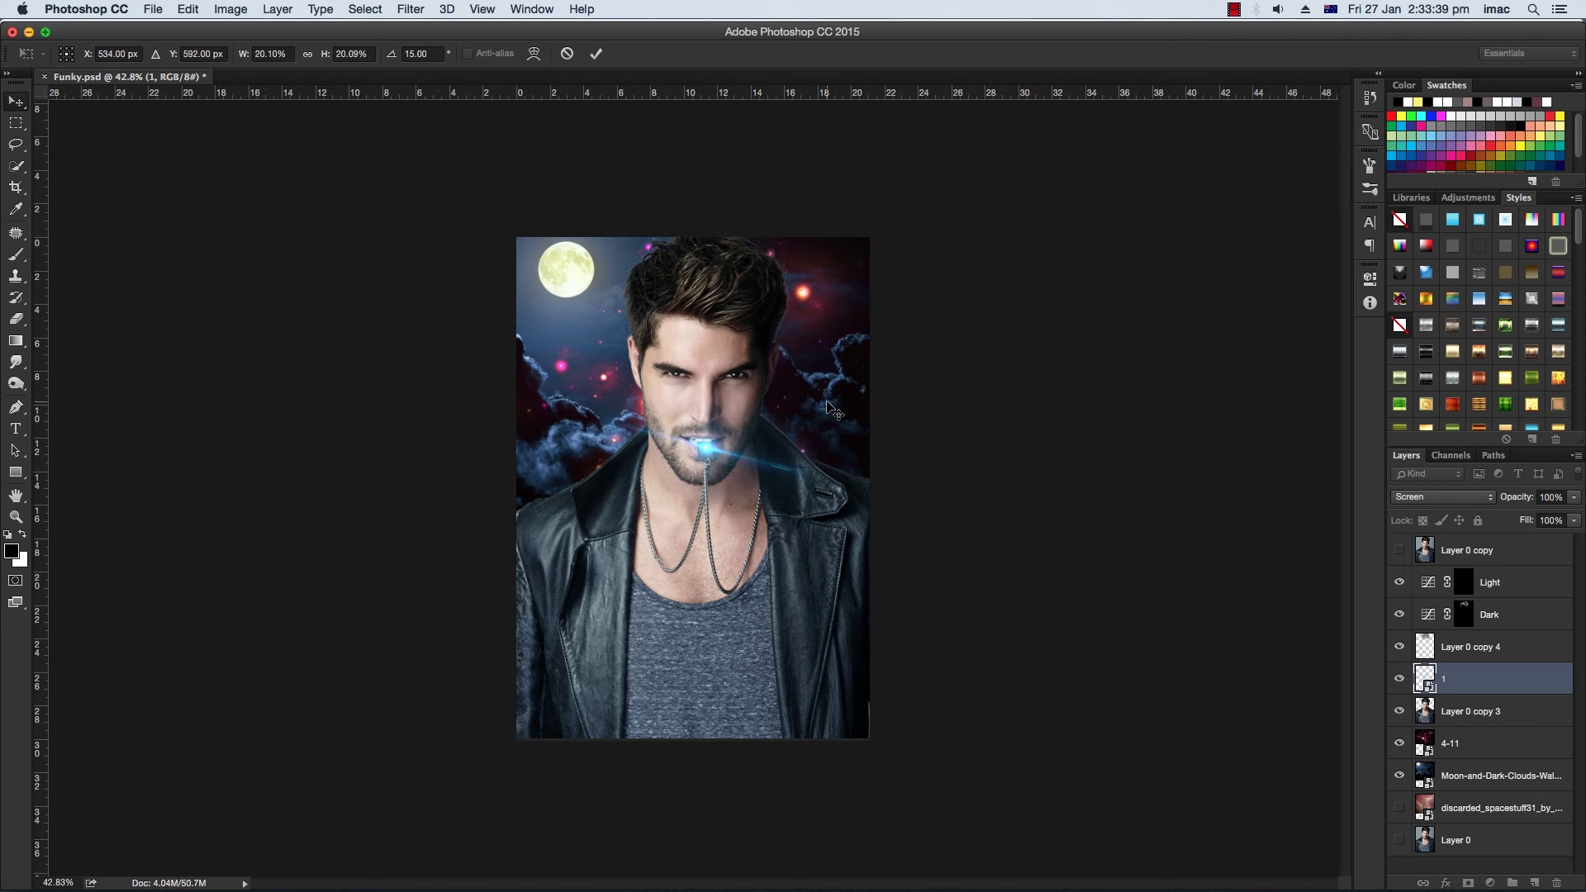
Preview flares 4.png through 13.png and try placing blue 12.png, then cancel it.
key("super+Tab")
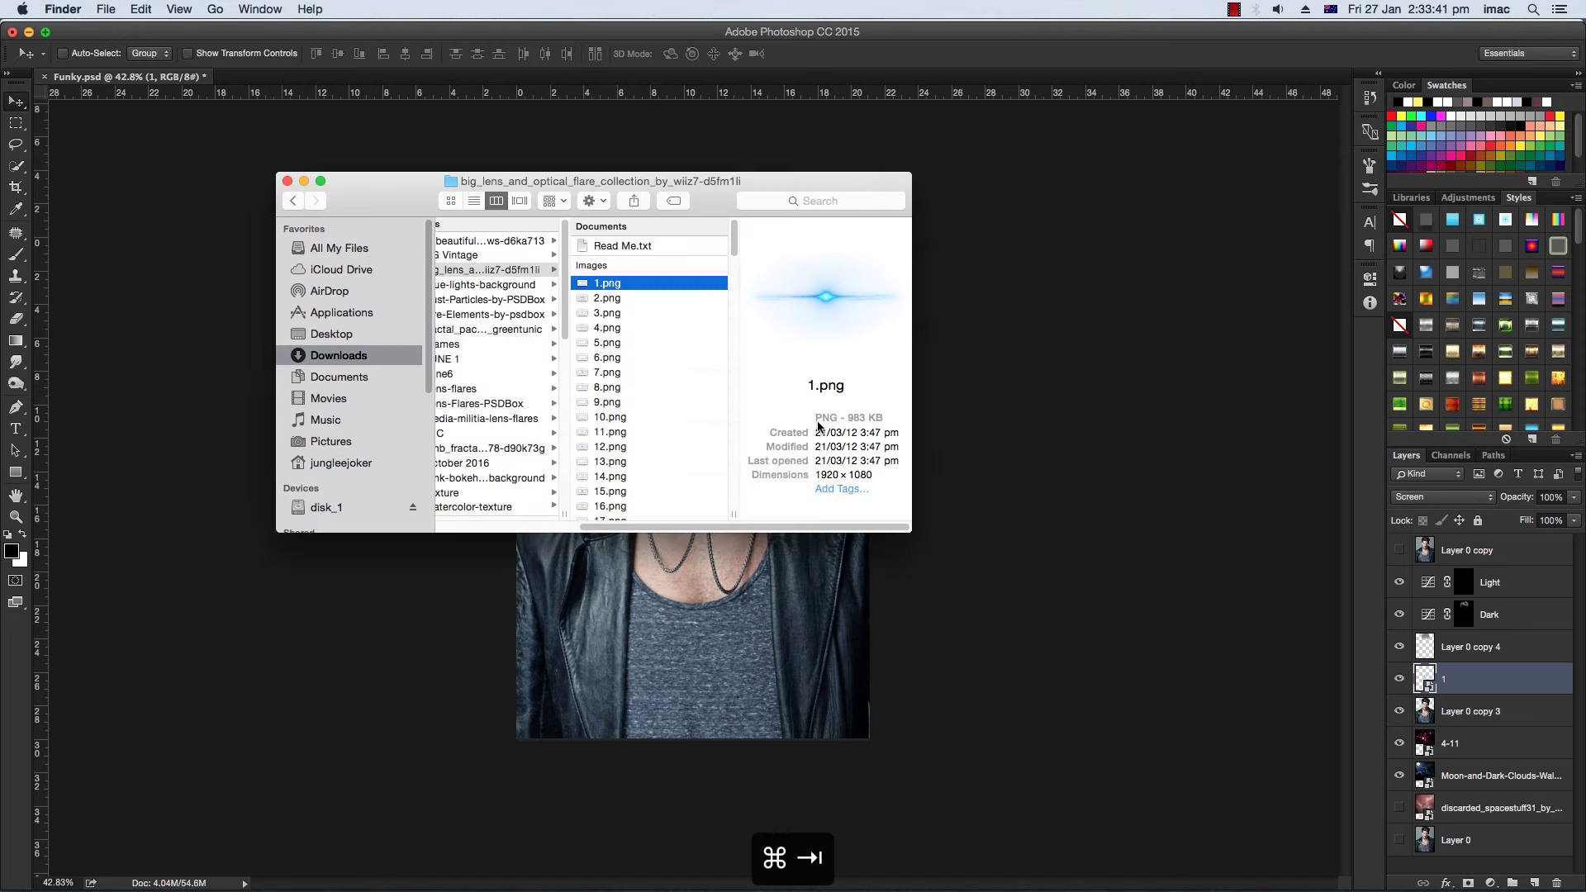
left_click(630, 297)
left_click(628, 328)
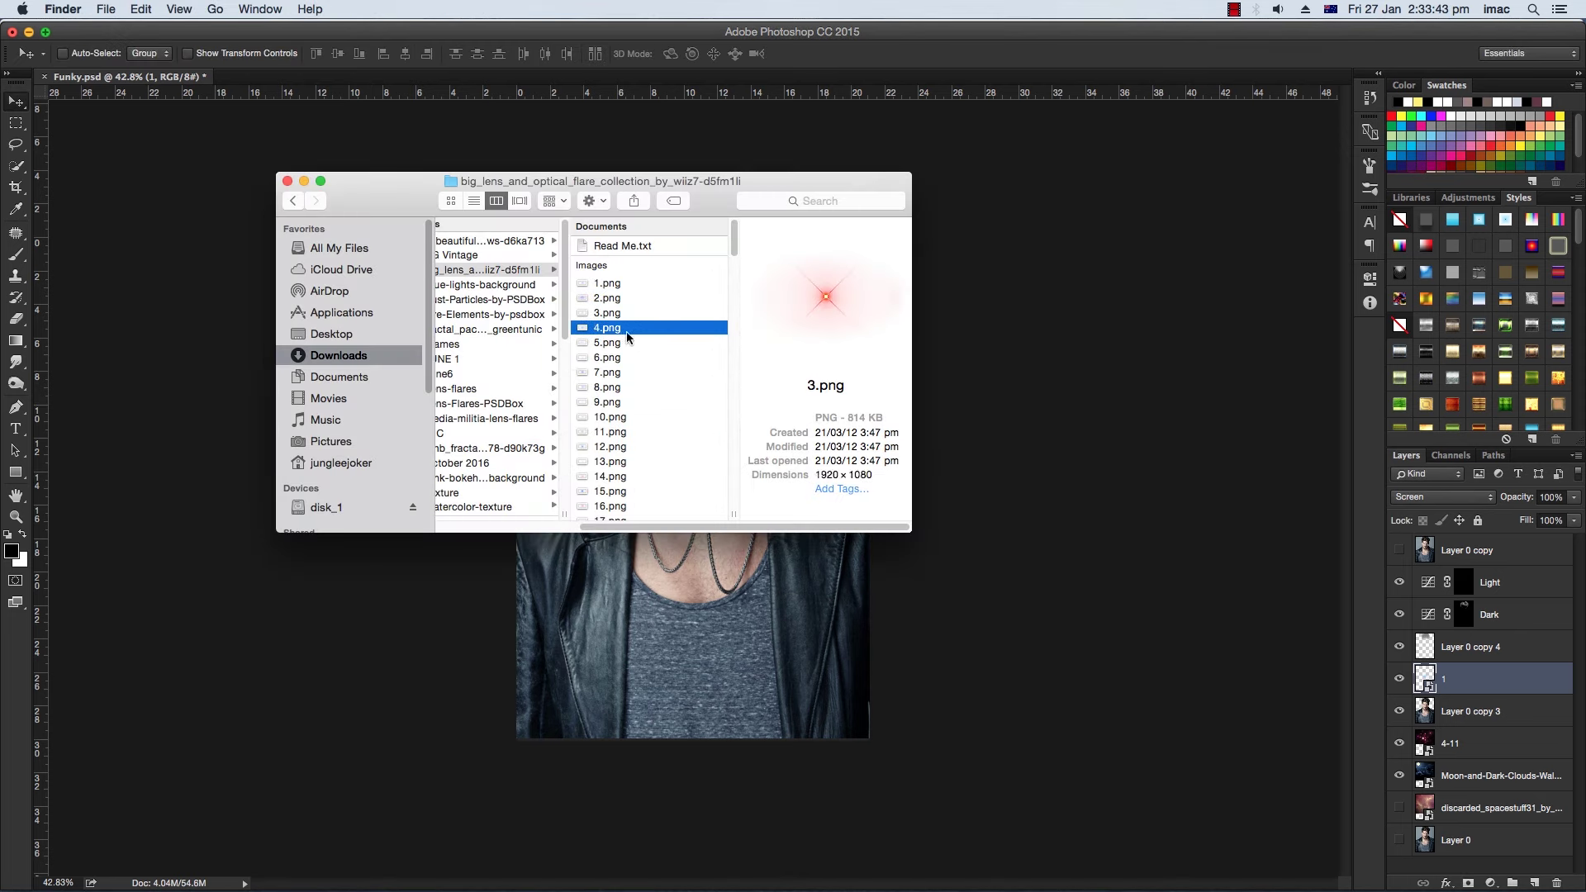
left_click(623, 341)
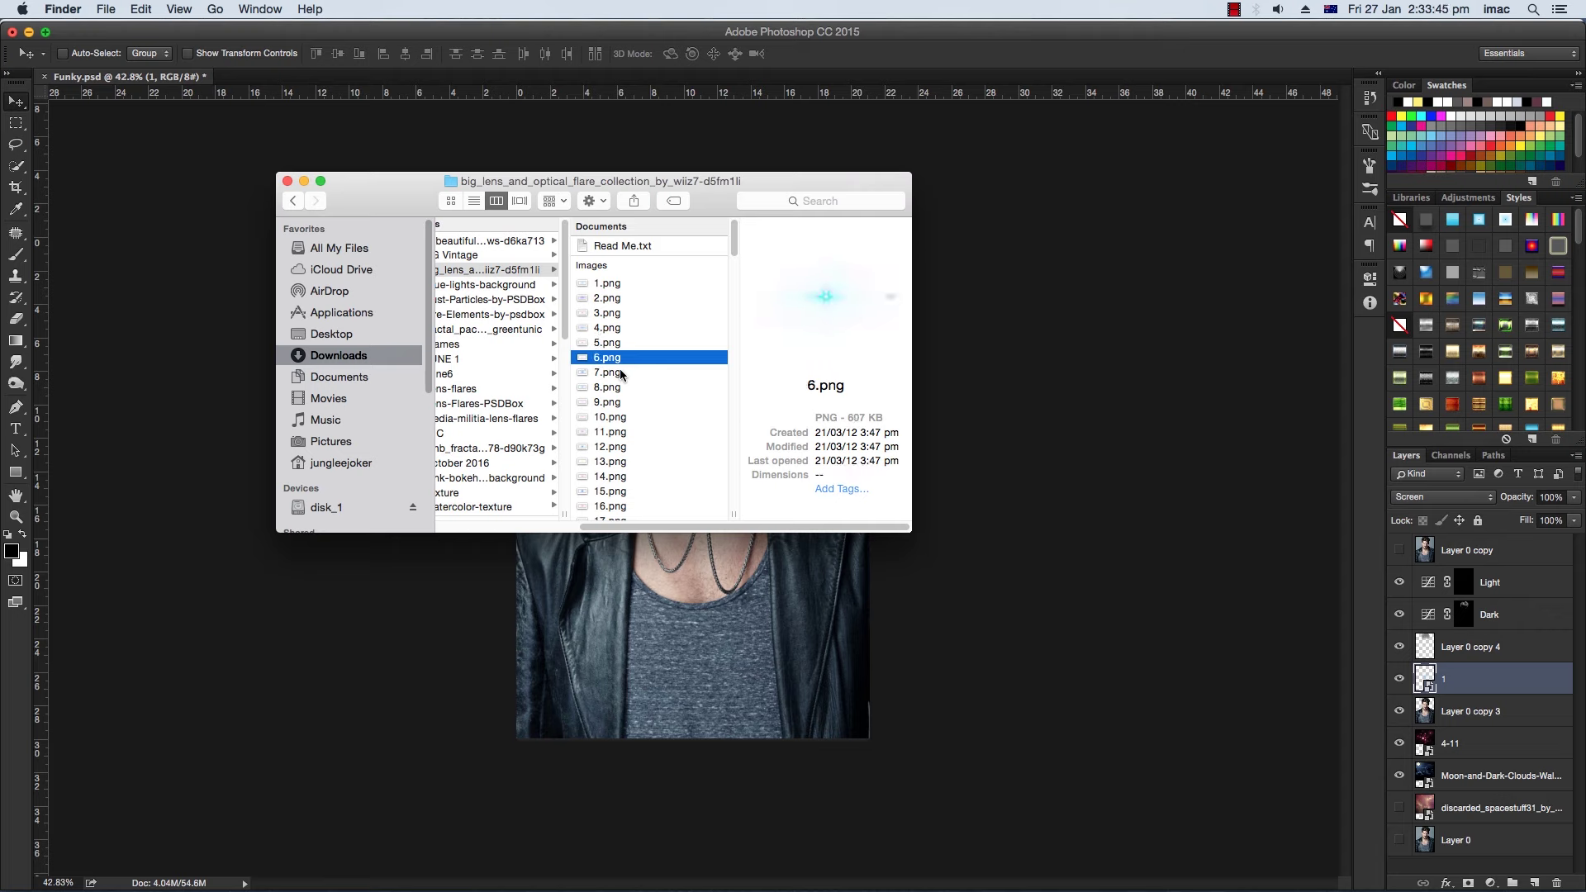
left_click(621, 372)
left_click(614, 403)
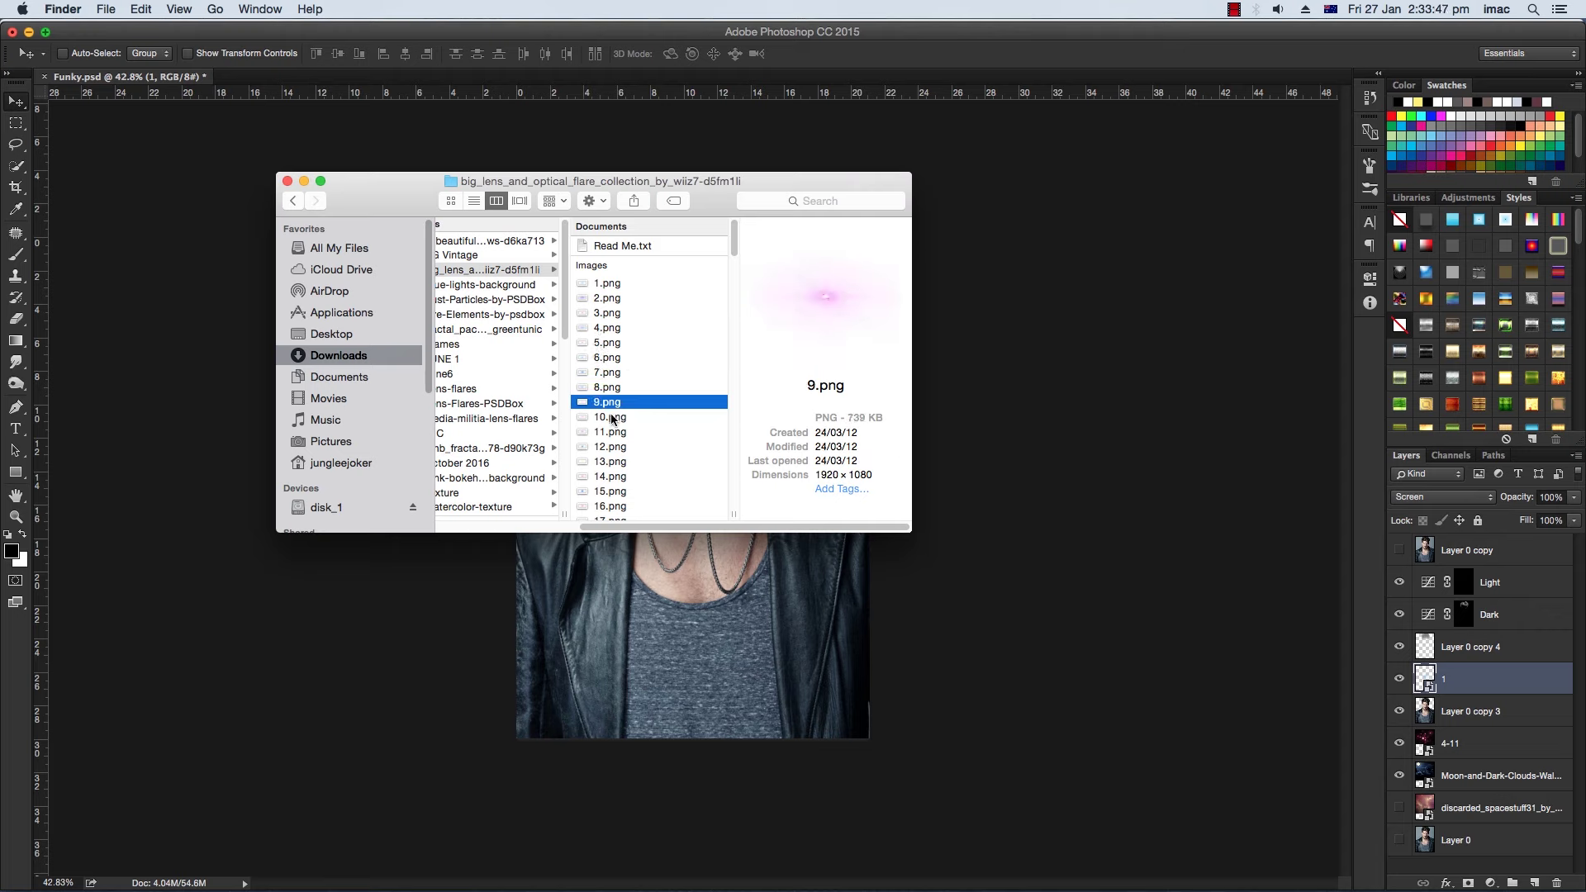
left_click(612, 419)
left_click(609, 446)
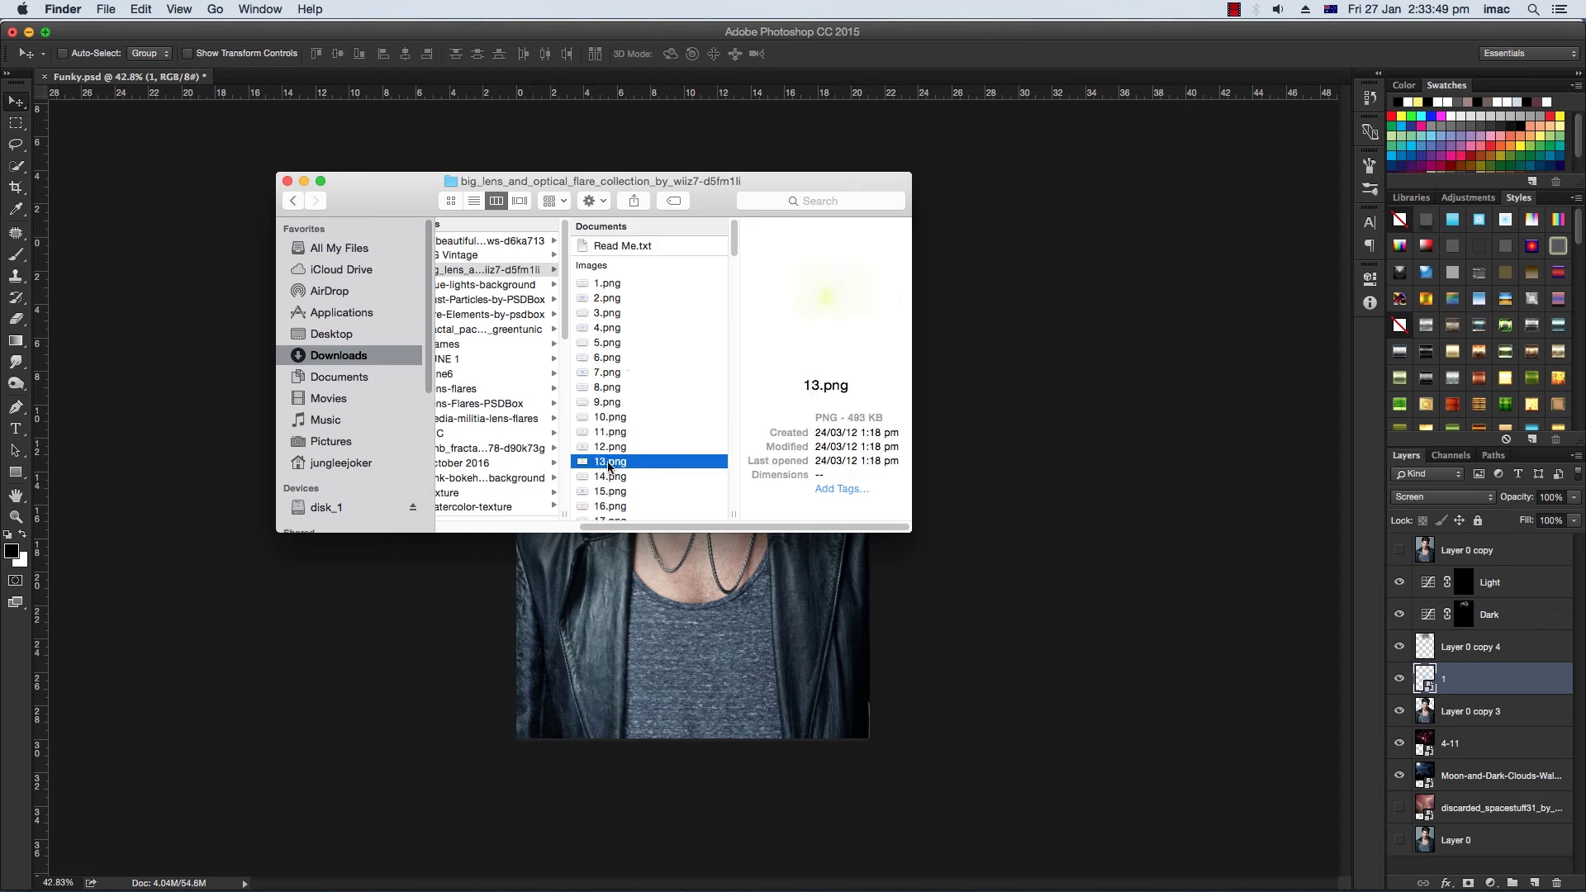
left_click(606, 446)
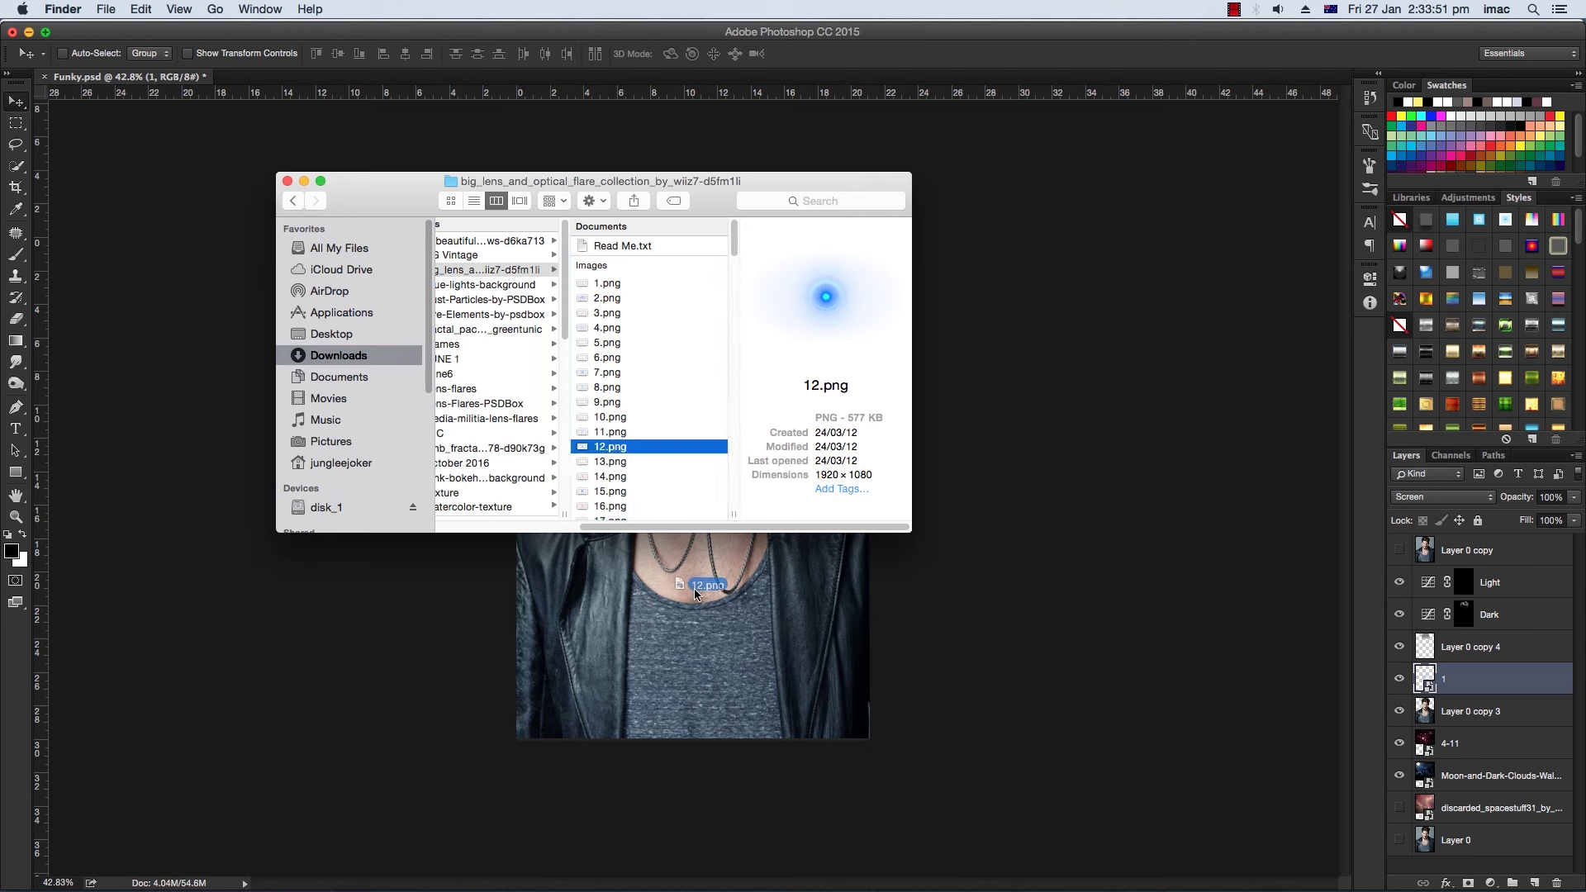
left_click_drag(694, 588, 695, 592)
key("Escape")
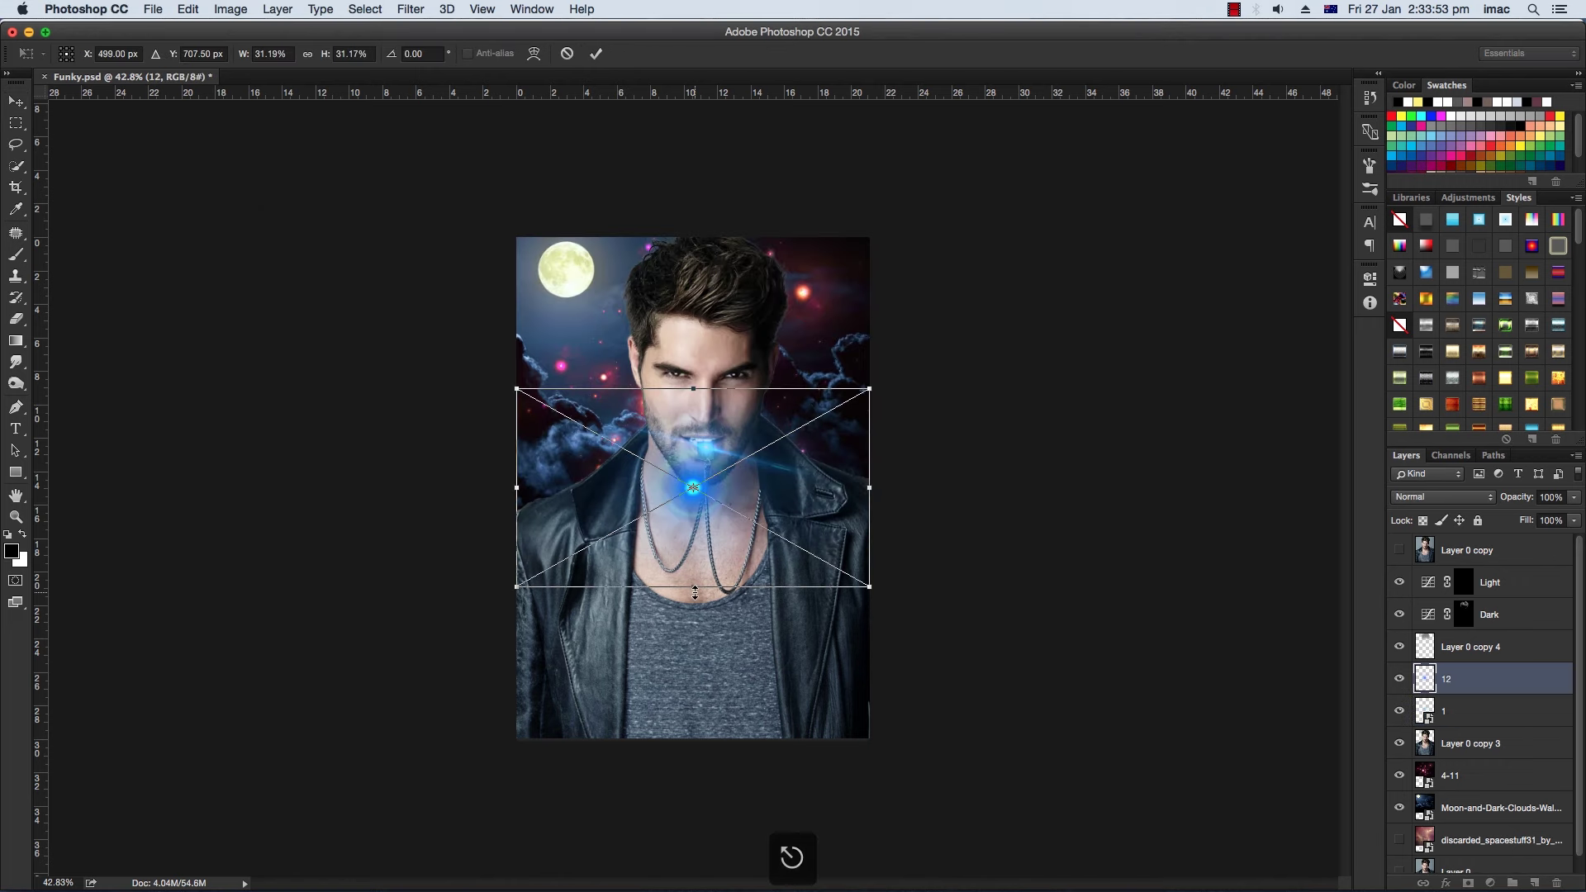
Select the pink flare 14.png and drag it onto the portrait.
key("super+Tab")
left_click(663, 476)
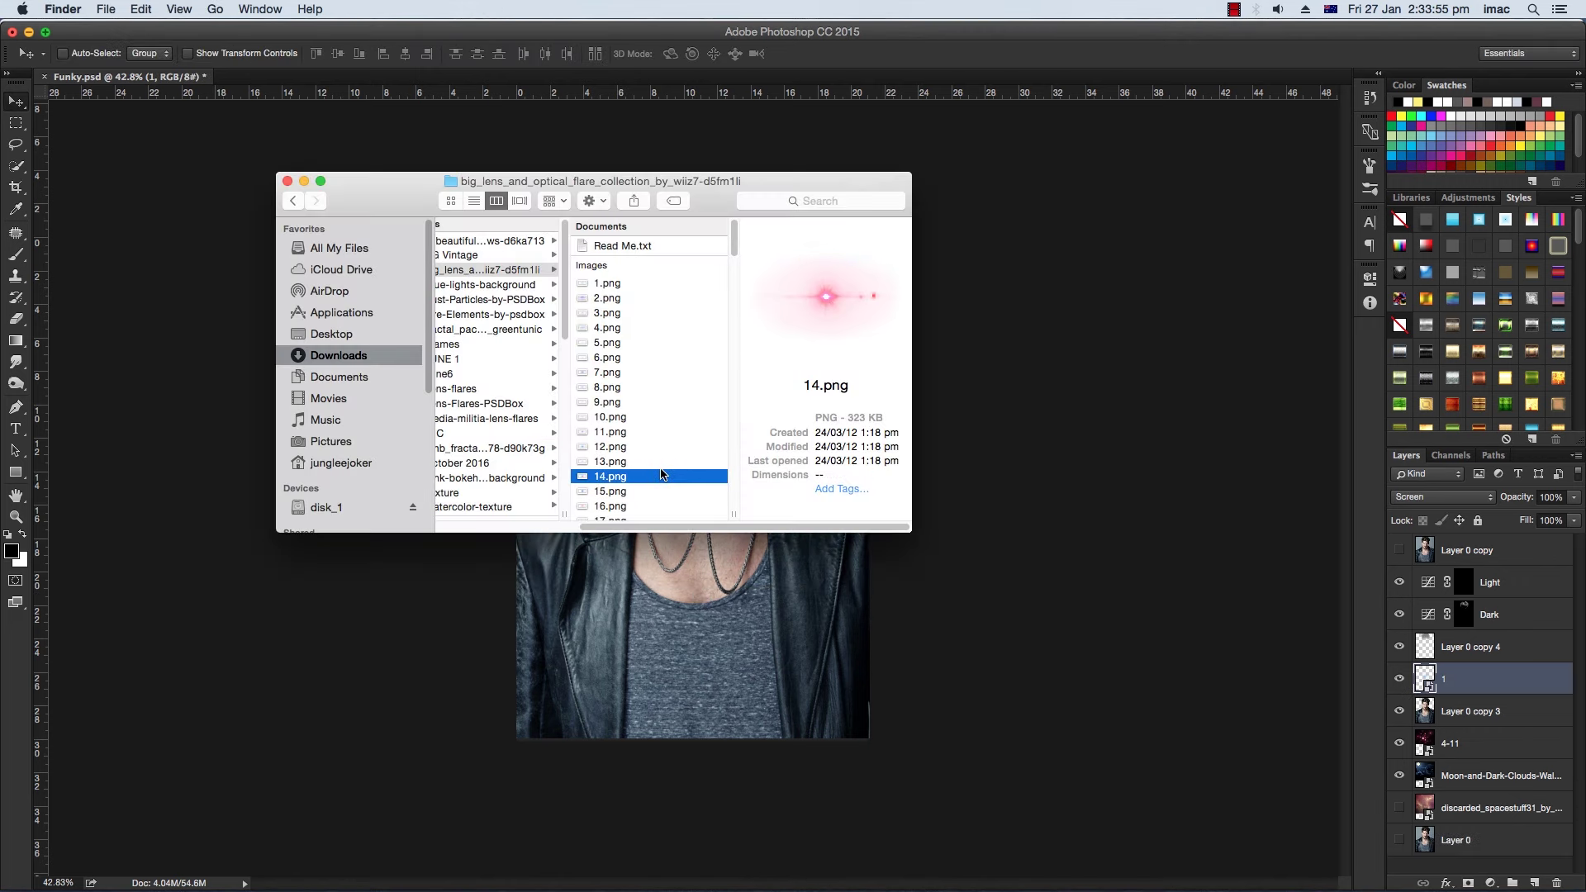
left_click(656, 478)
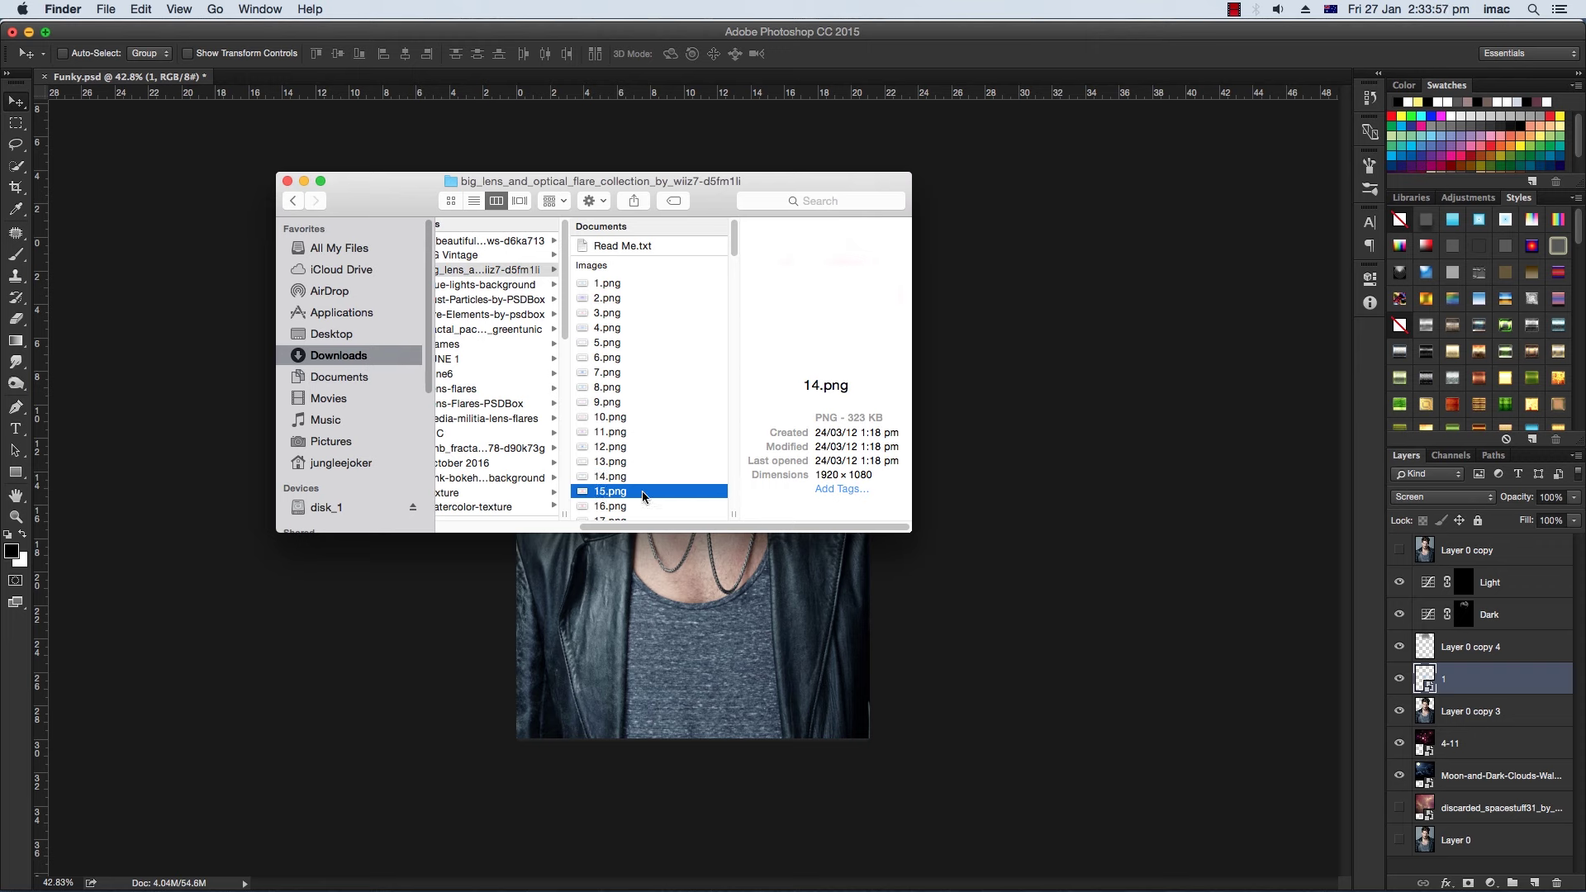
left_click(644, 490)
left_click_drag(648, 476, 764, 644)
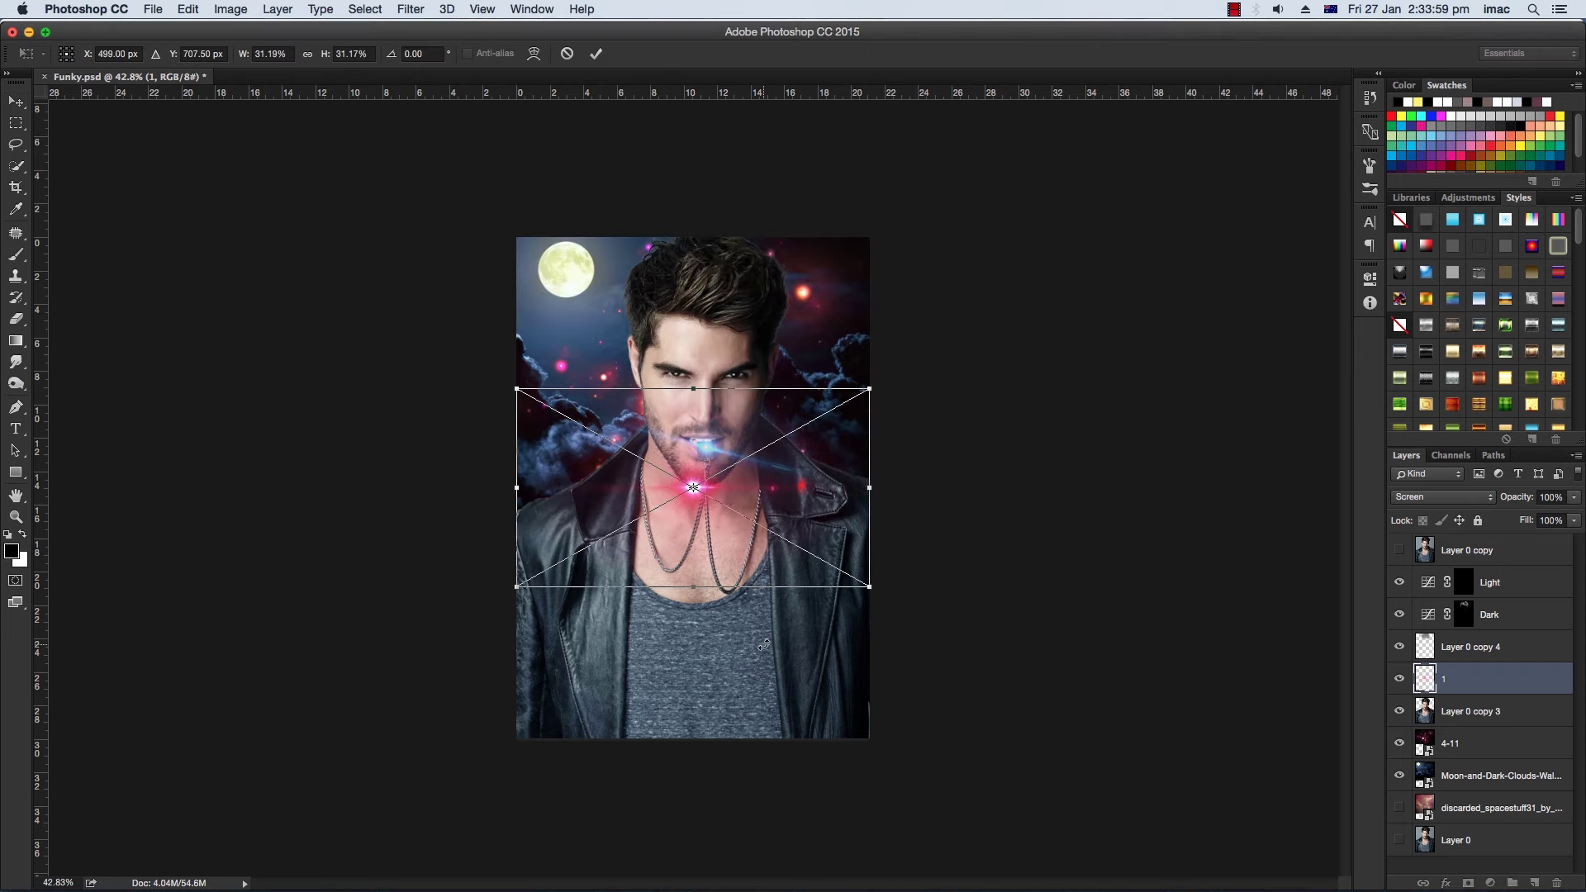
Place pink flare layer 14 at the portrait's right edge at collar height.
key("Return")
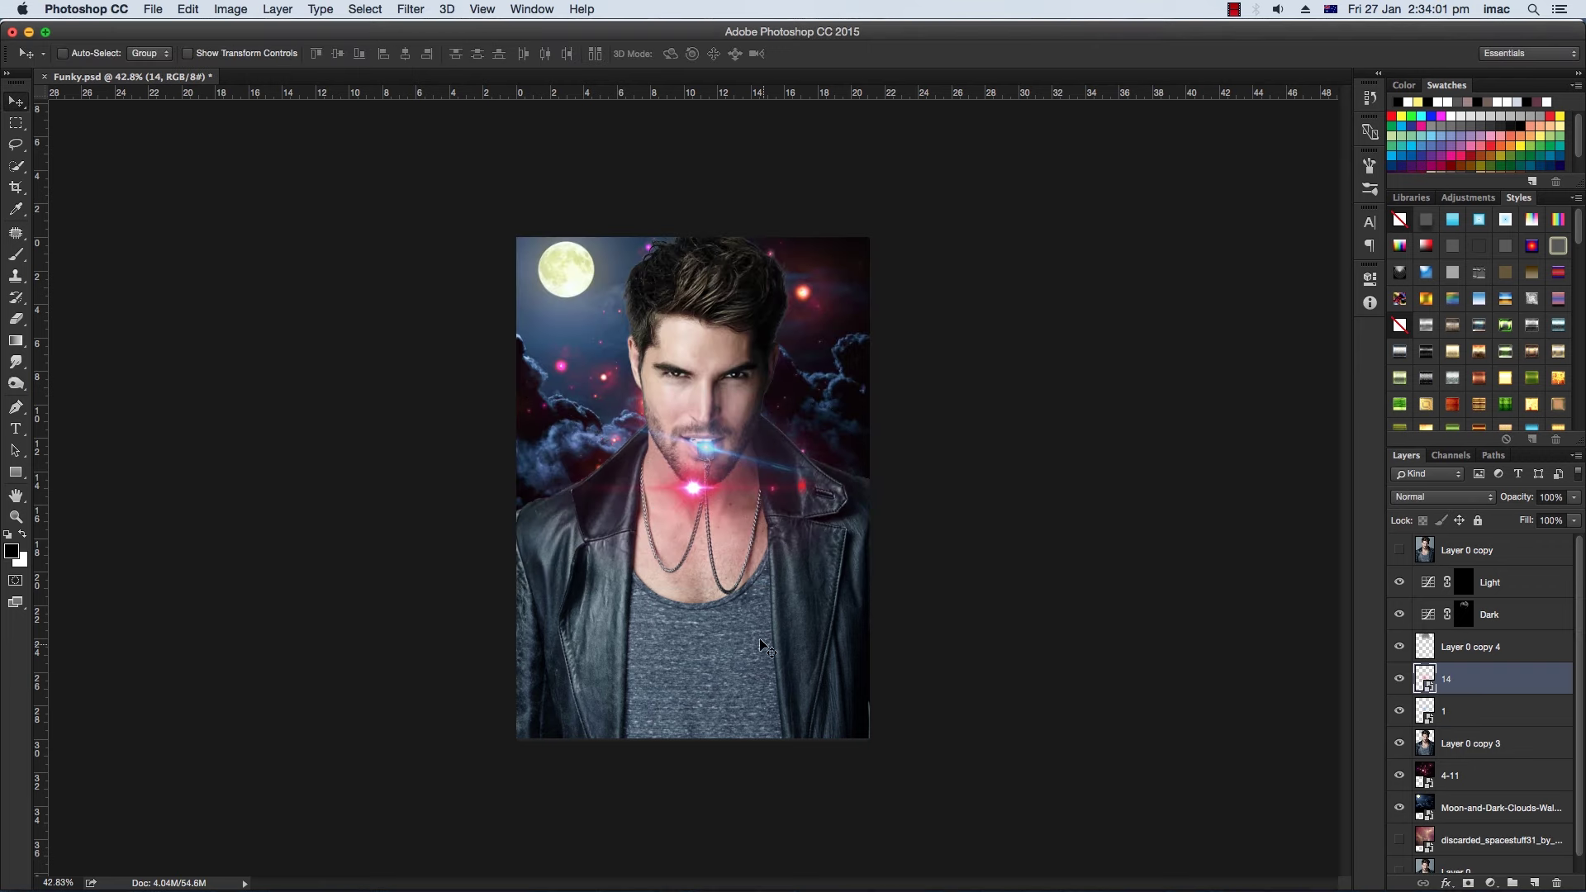
left_click_drag(698, 500, 870, 503)
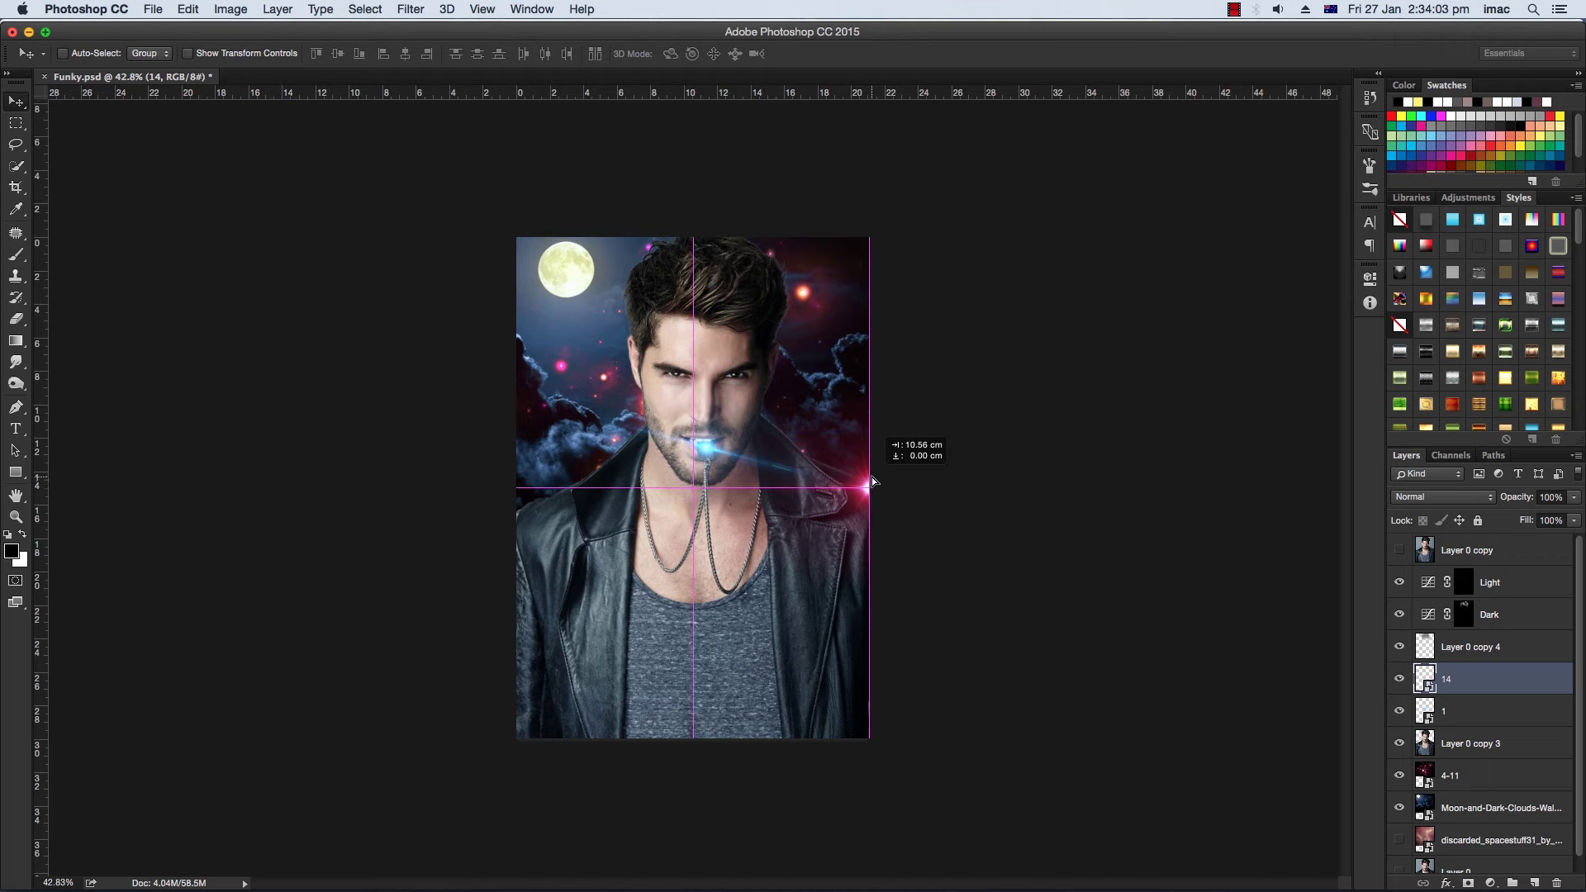
left_click_drag(860, 488, 805, 483)
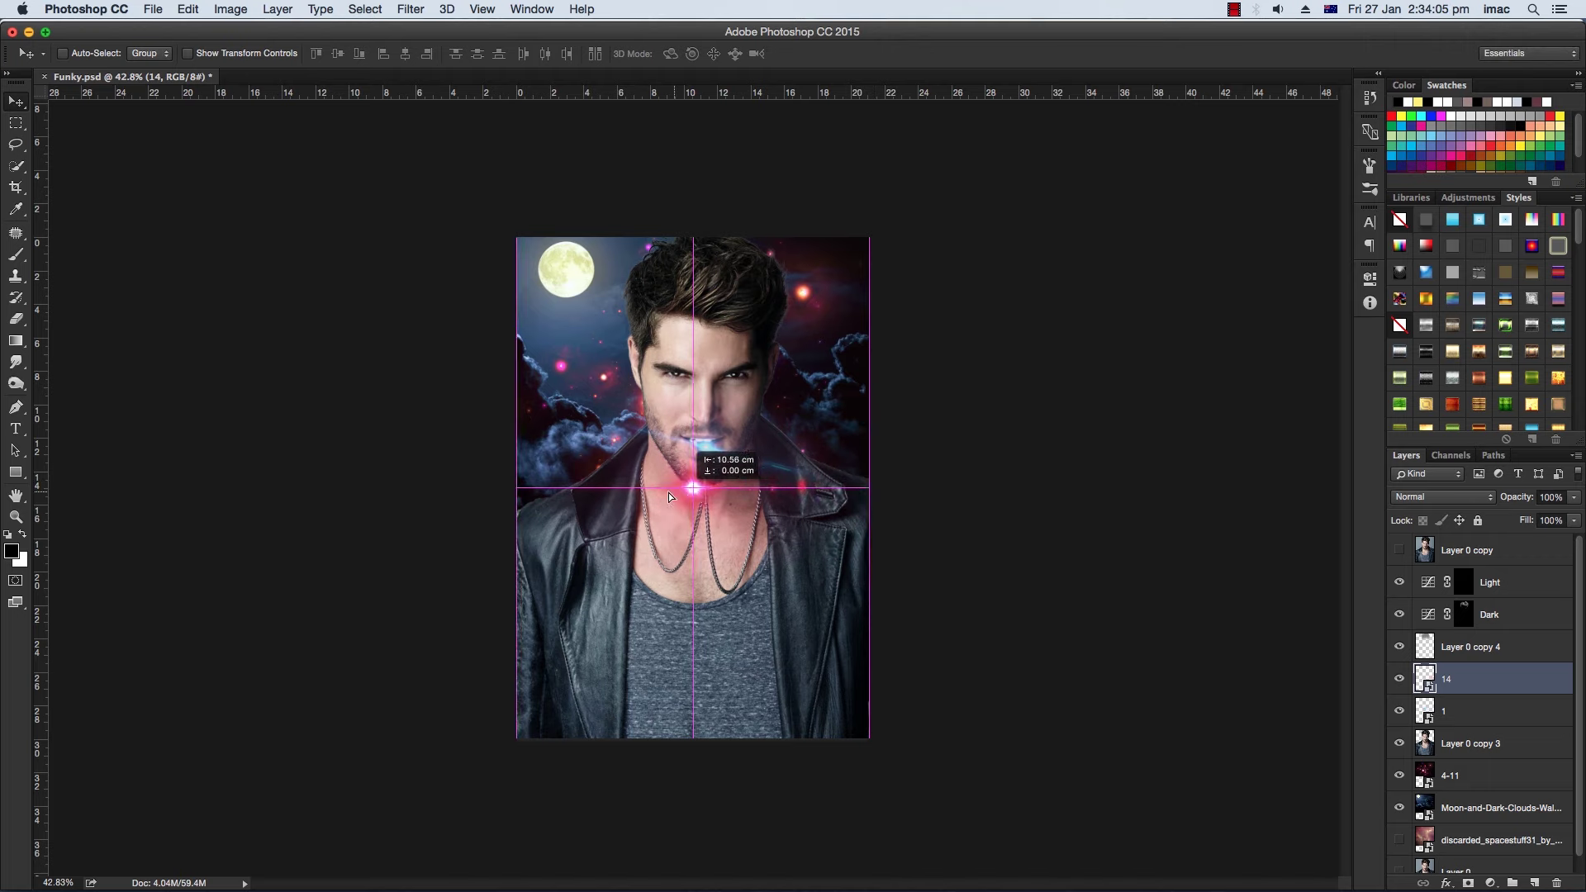
key("super+z")
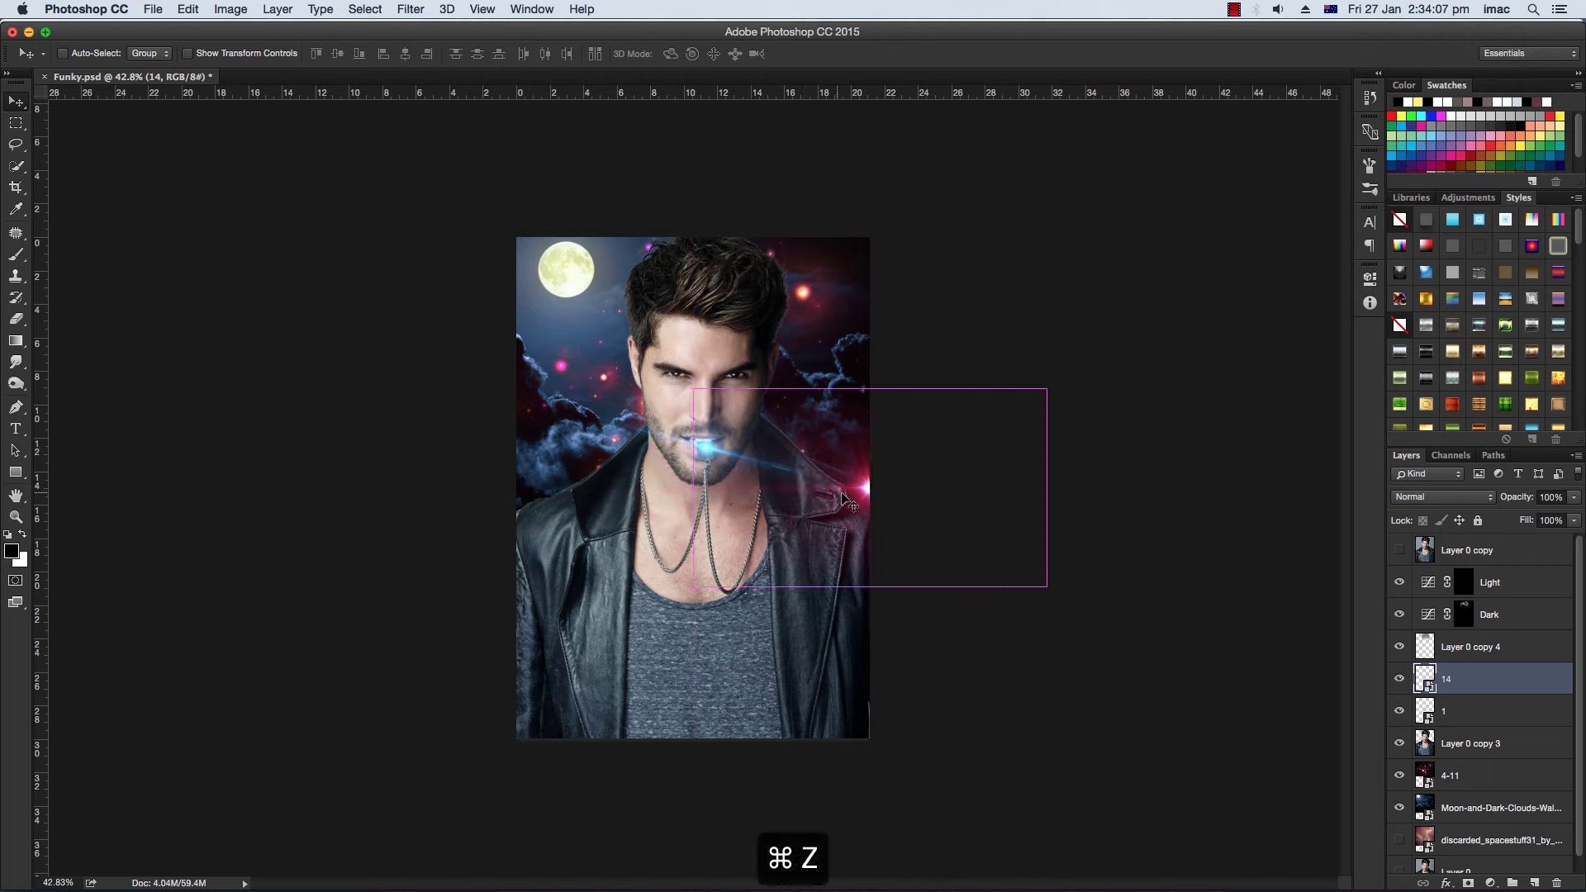
Duplicate flare 14 onto the portrait's left edge as 14 copy.
left_click_drag(862, 486, 514, 504)
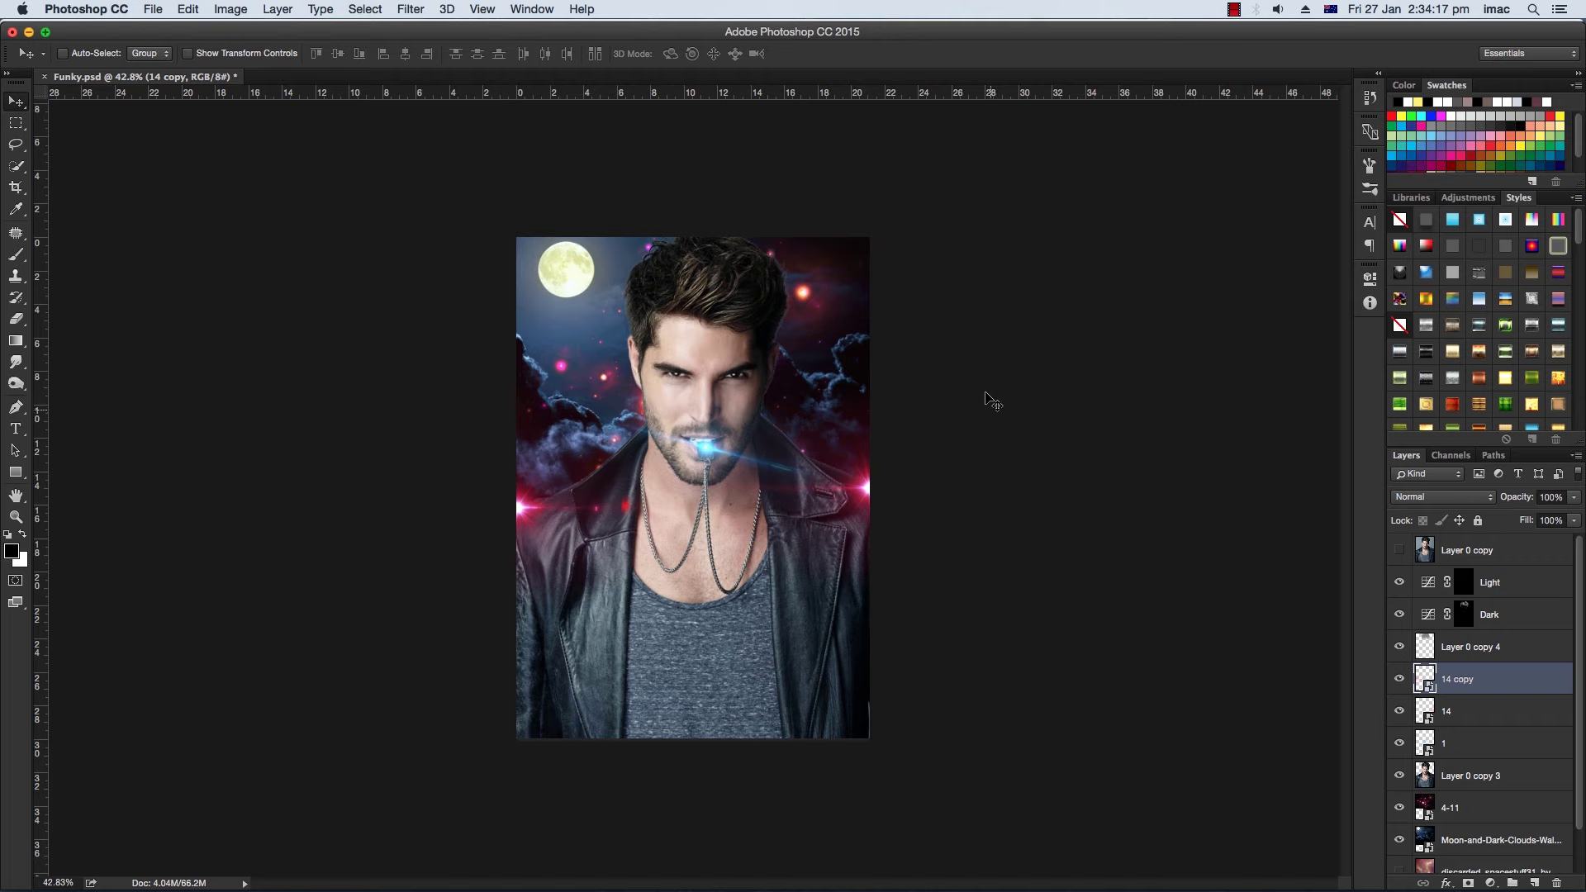
scroll(768, 230, "up", 2)
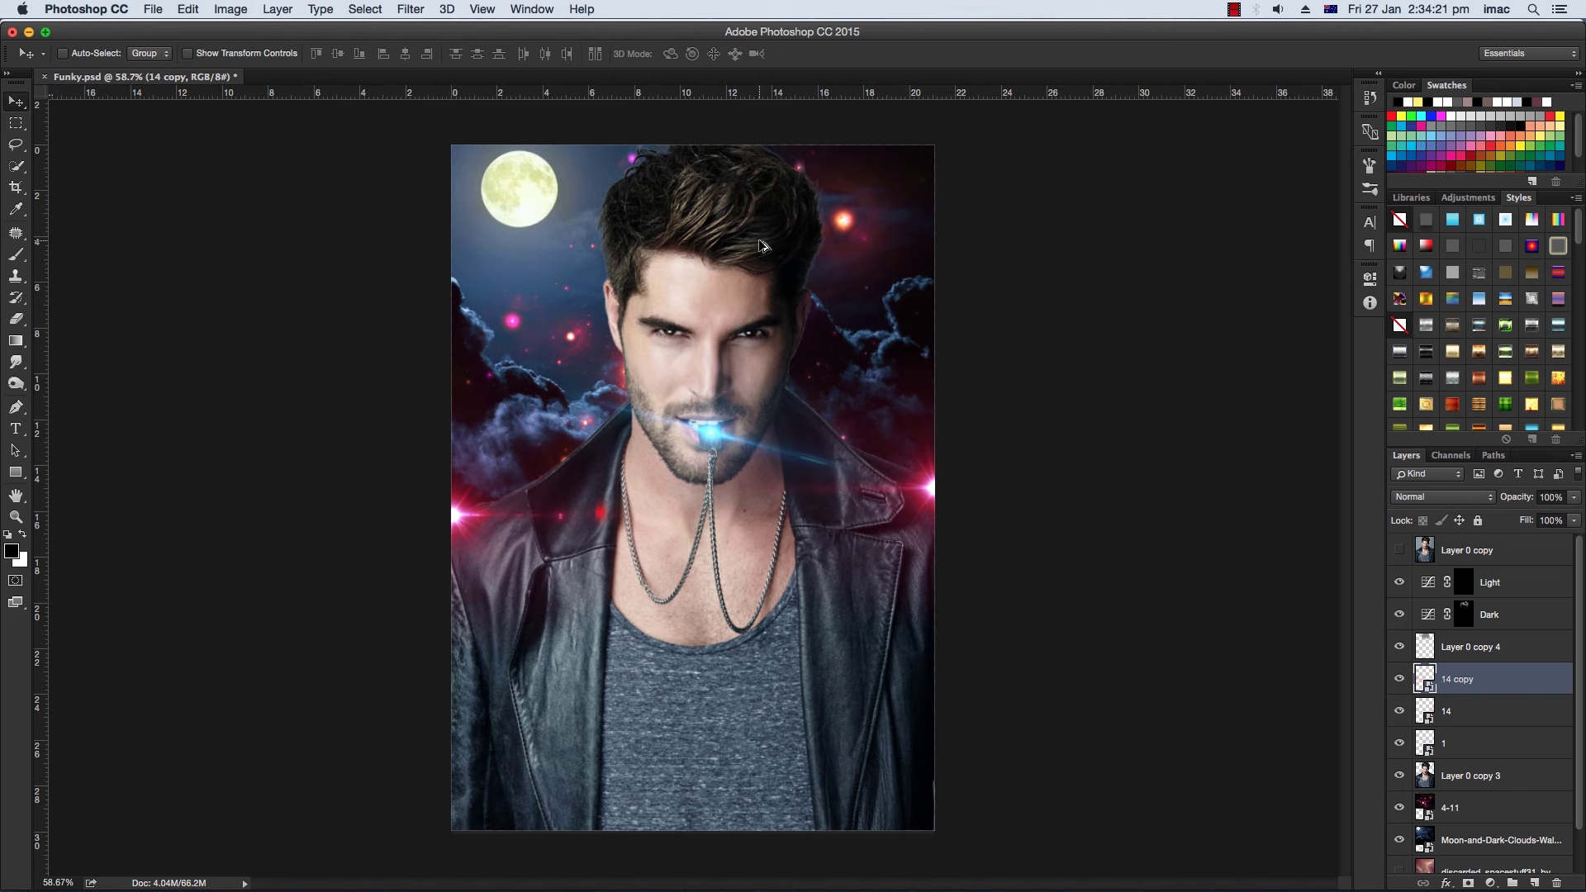
scroll(756, 241, "down", 3)
scroll(753, 240, "up", 2)
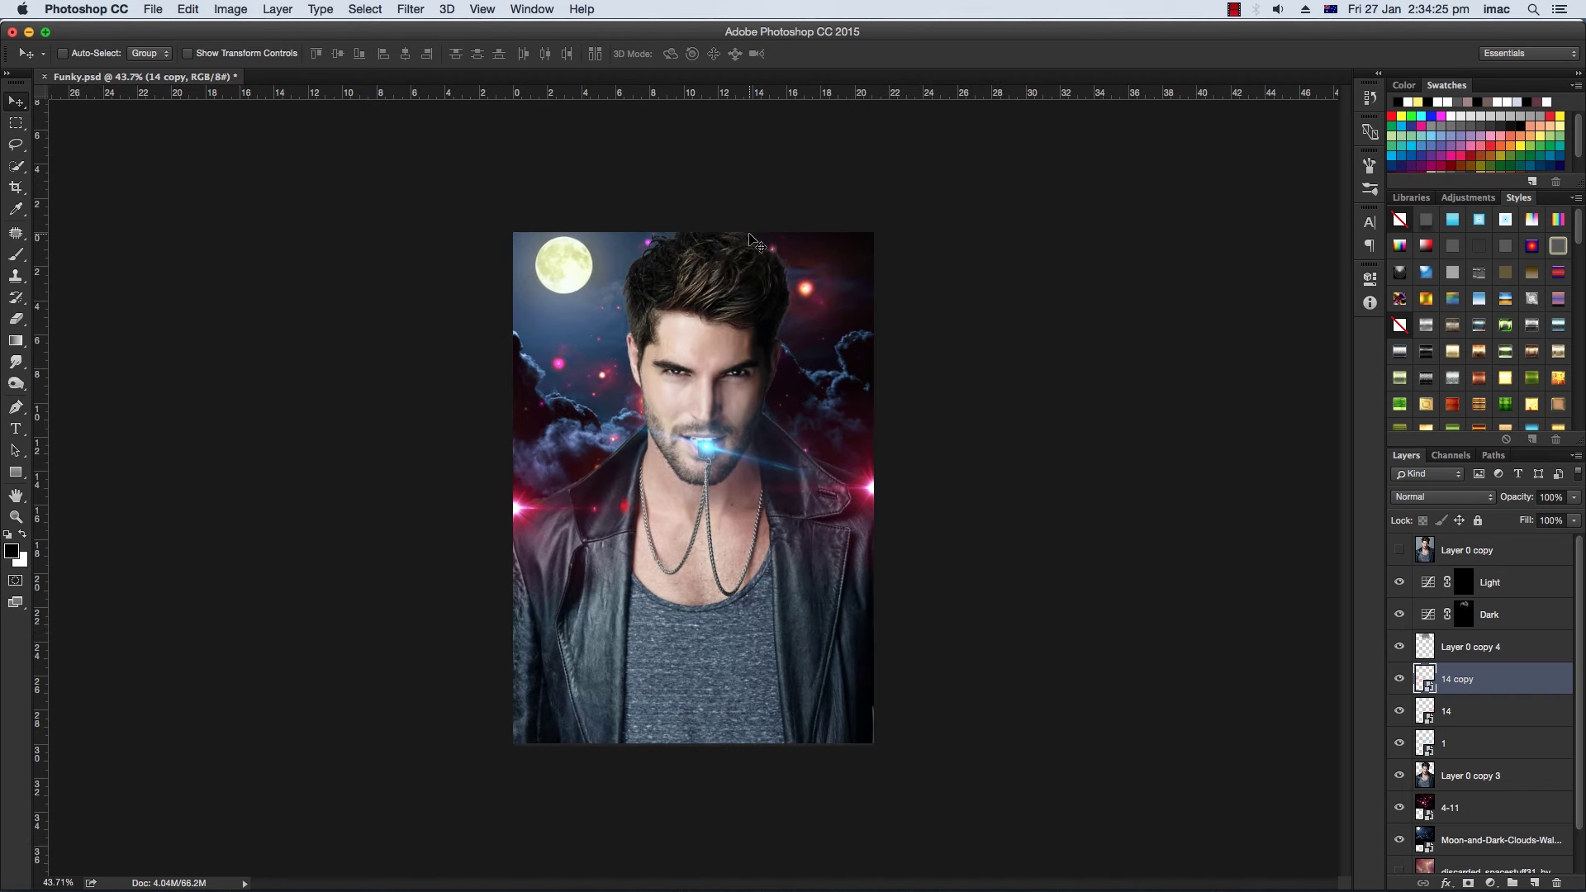
key("super")
key("super+Tab")
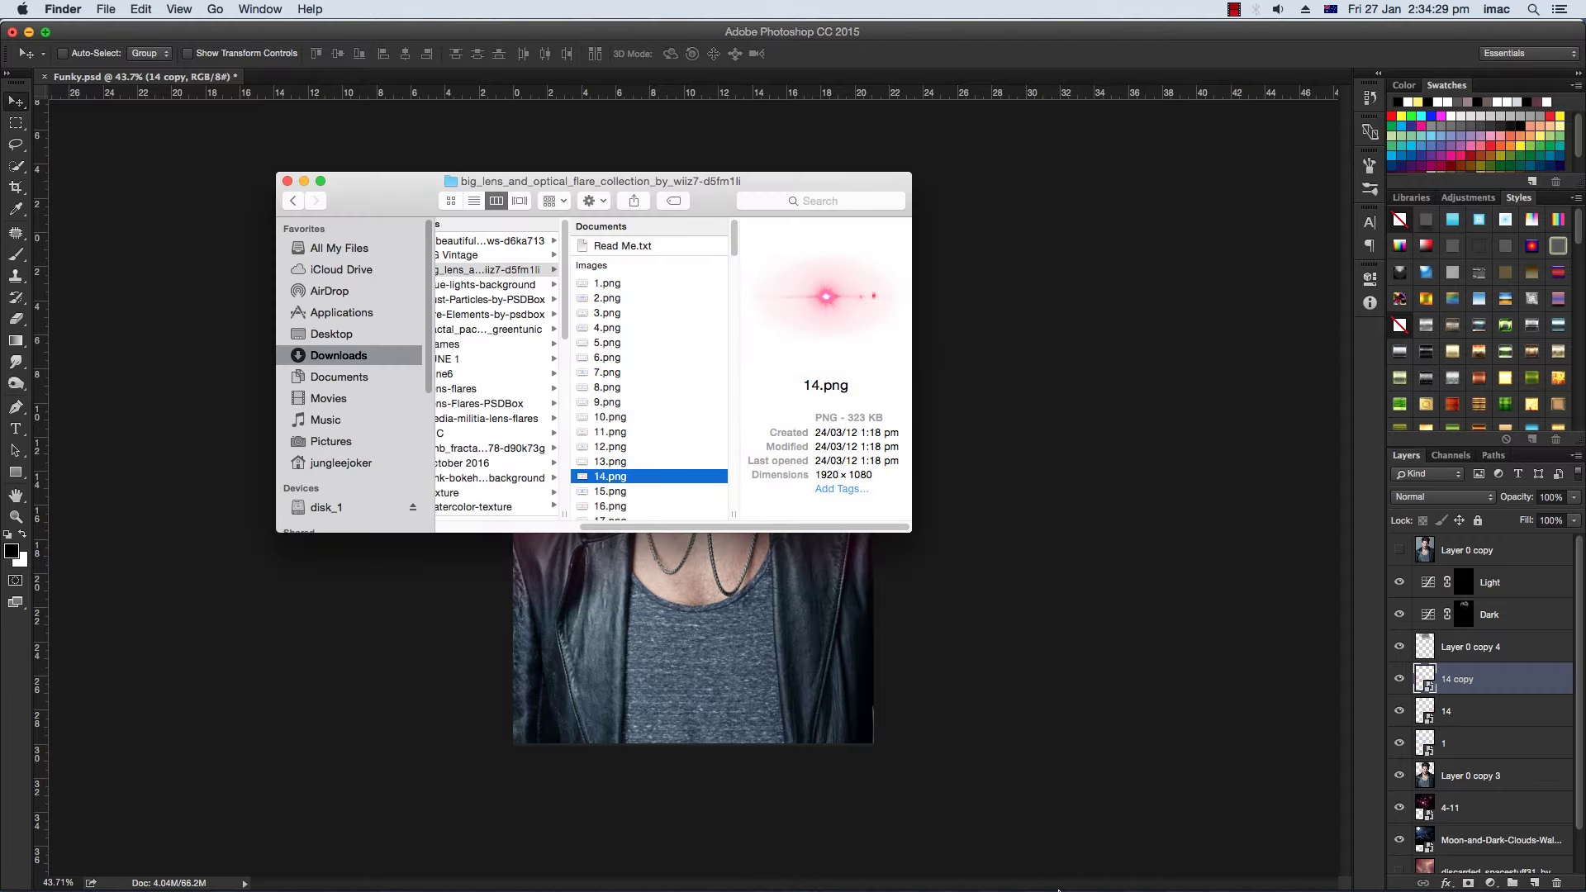
Save, then place the moon-and-clouds image and shift it up and to the left.
left_click(174, 186)
key("super+s")
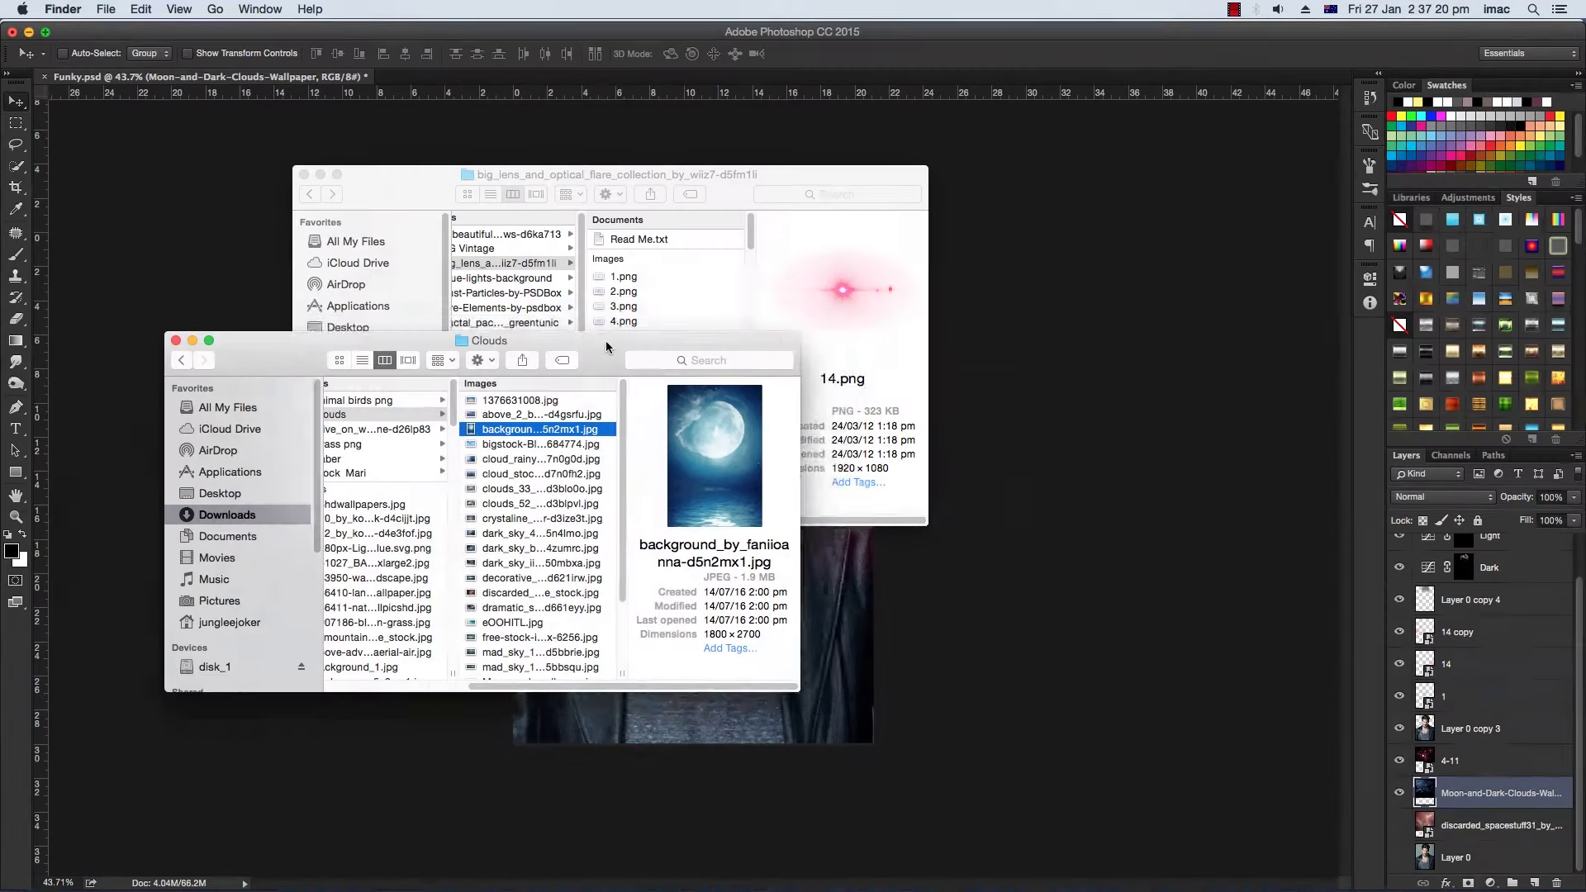
left_click_drag(607, 345, 656, 324)
left_click_drag(602, 411, 991, 605)
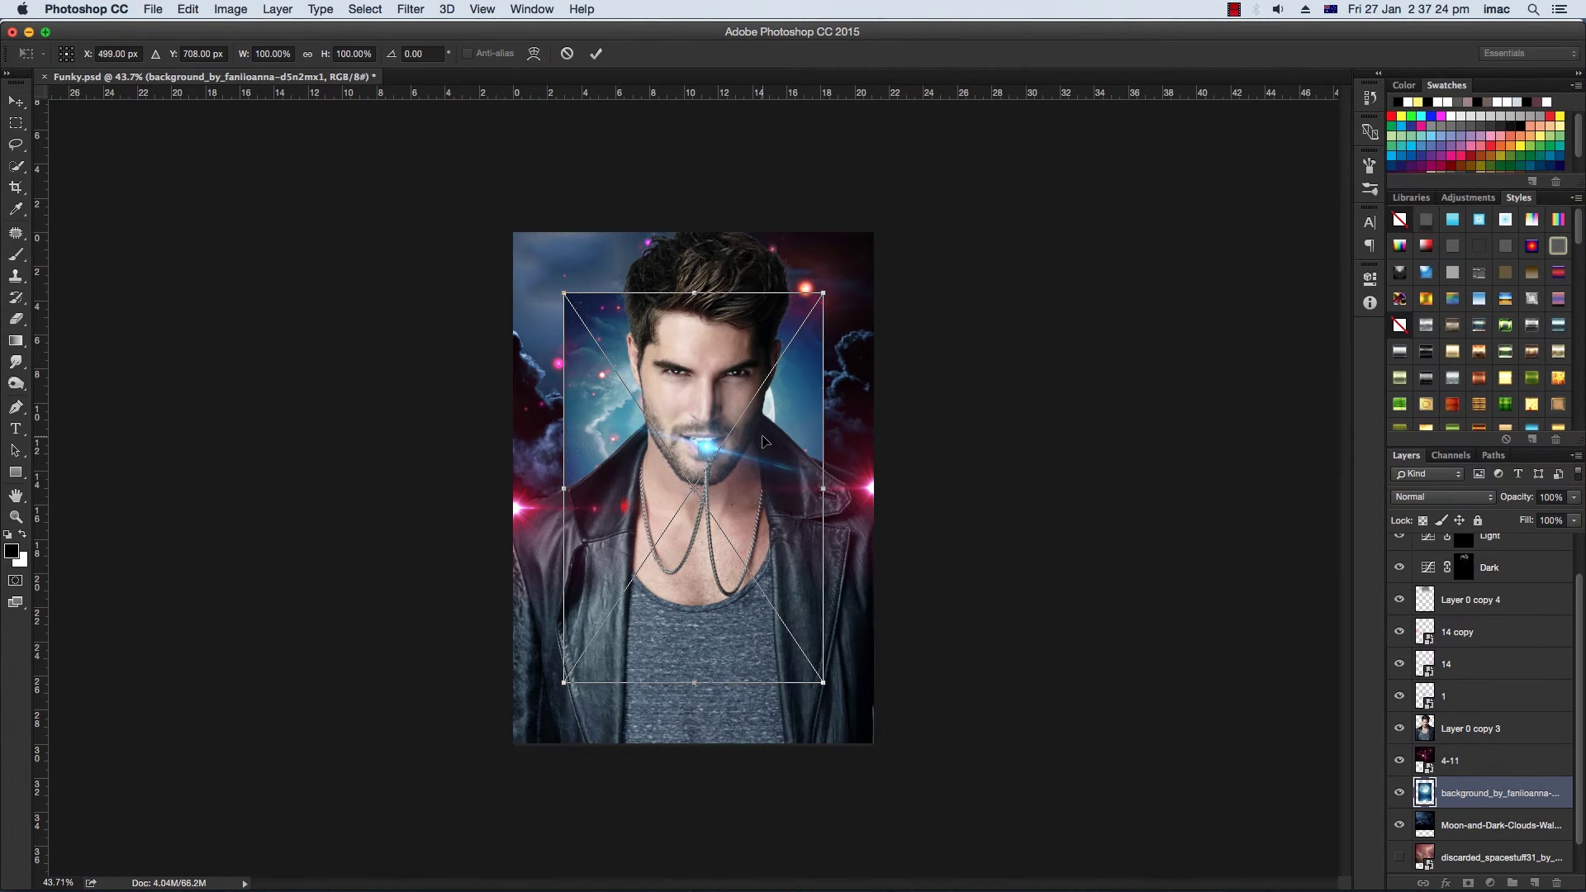
key("Return")
mouse_move(771, 471)
left_mouse_down()
mouse_move(660, 404)
mouse_move(667, 385)
left_mouse_up()
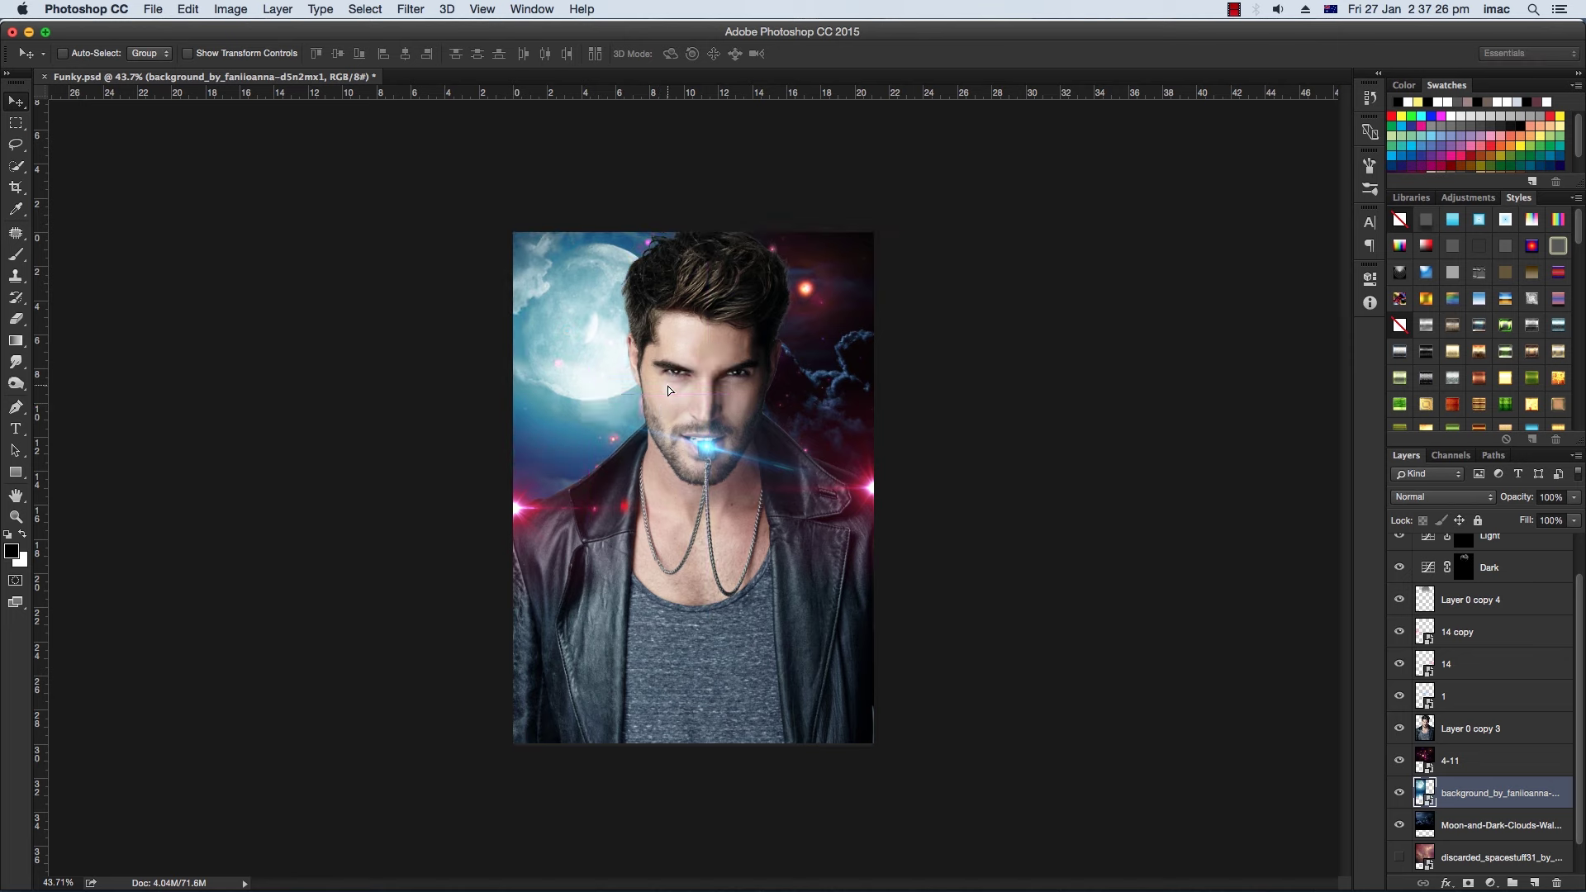
Set the moon layer's blend mode to Hard Light.
left_click(1447, 497)
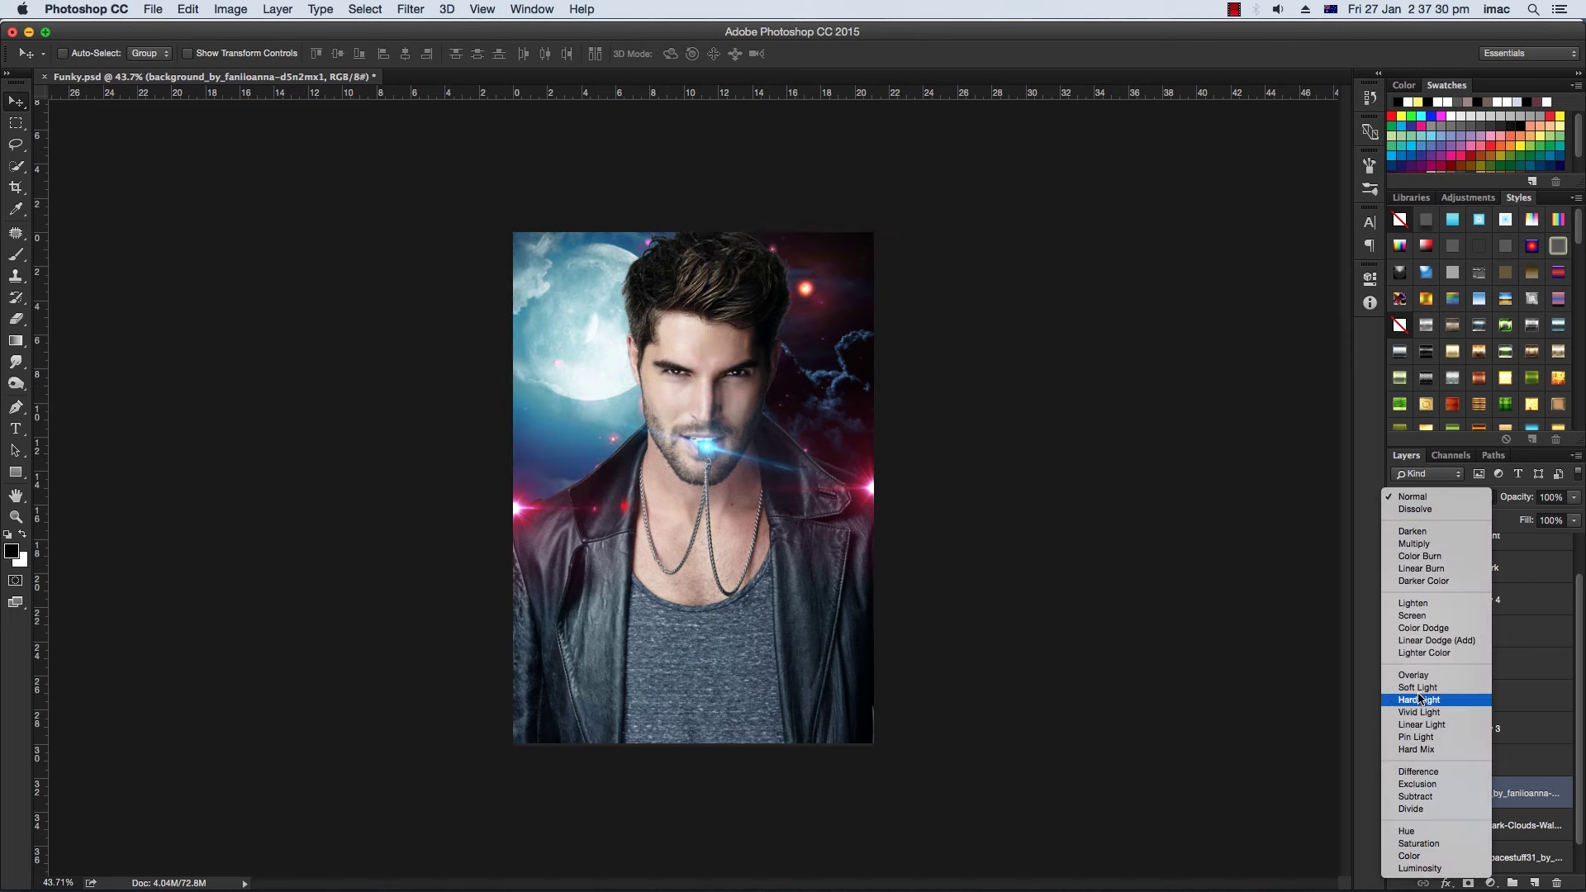
left_click(1419, 699)
left_click(1444, 497)
left_click(1419, 700)
key("e")
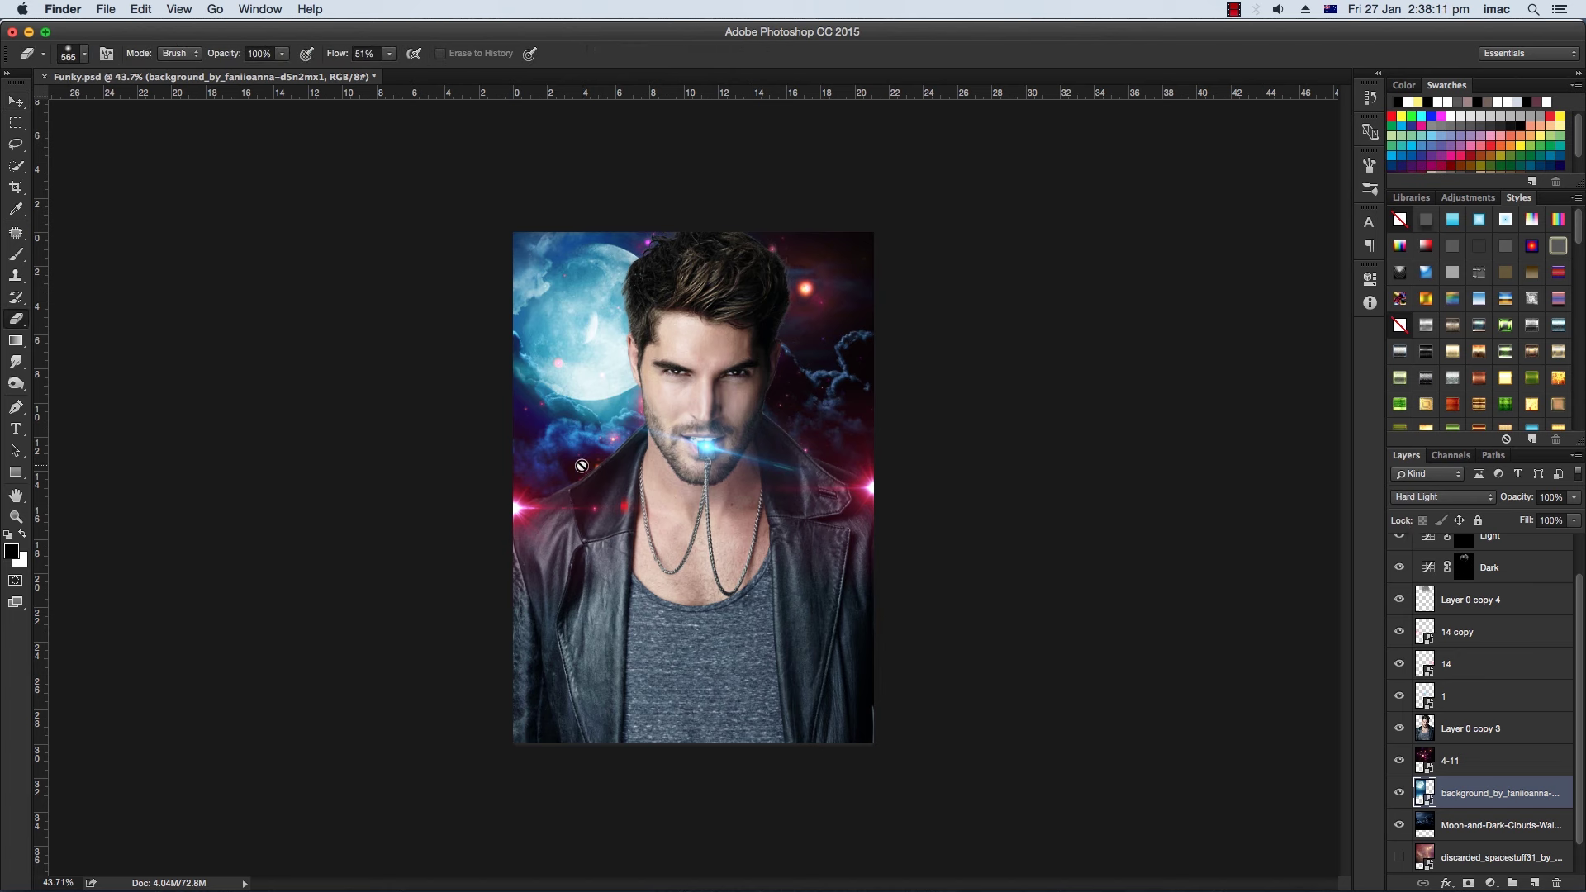
key("v")
Re-transform the mouth flare layer 1 and save the document.
left_click(747, 397, "ctrl")
key("ctrl+t")
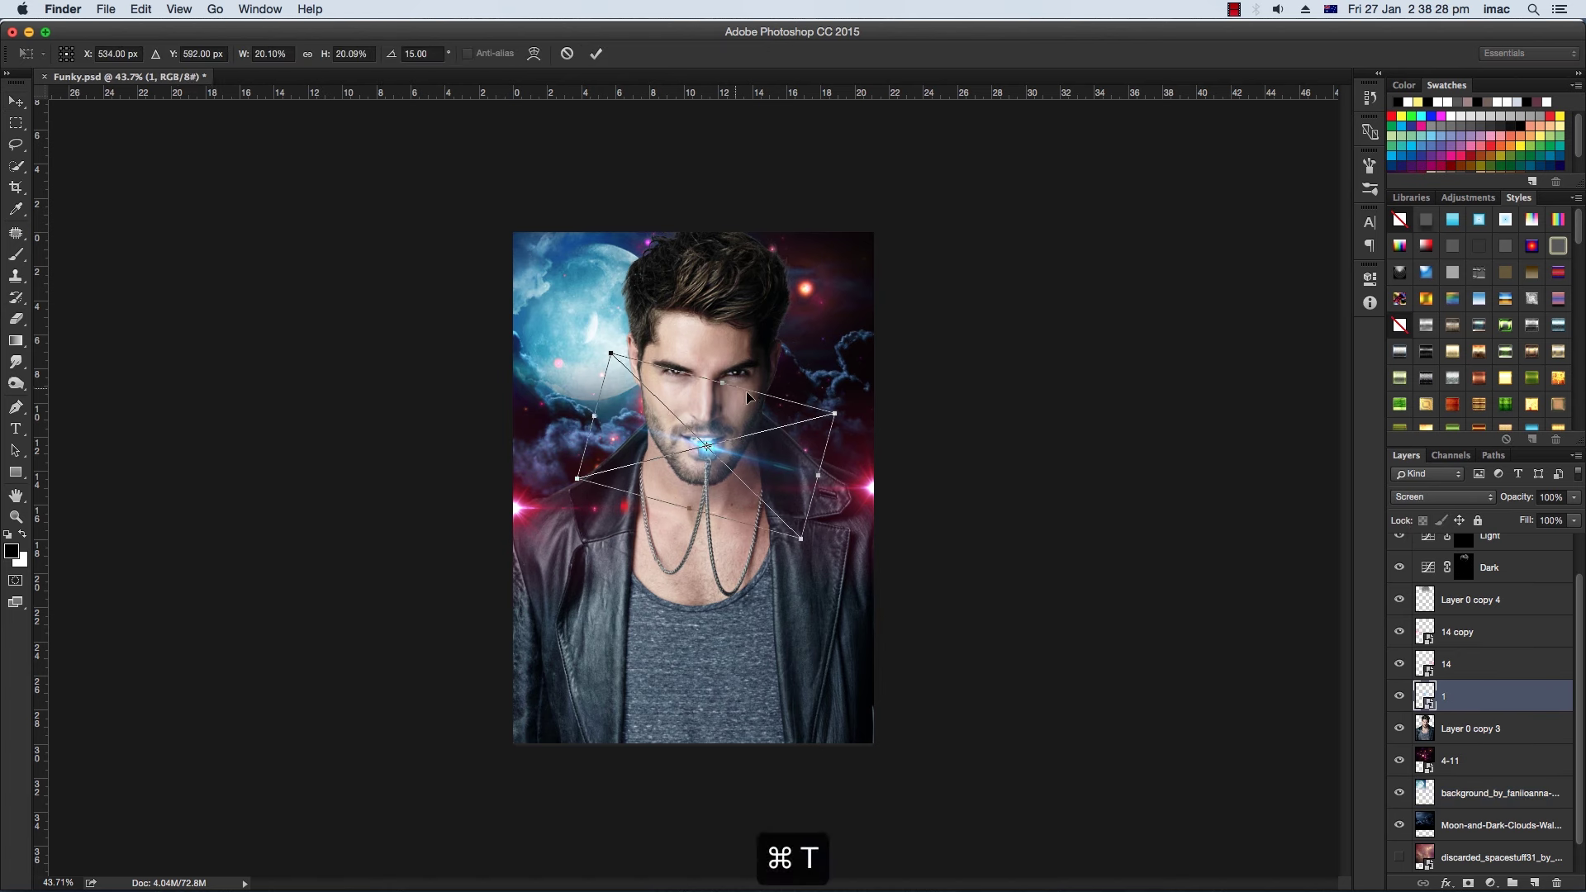
key("Return")
scroll(747, 397, "up", 3)
scroll(825, 405, "down", 5)
scroll(842, 408, "up", 1)
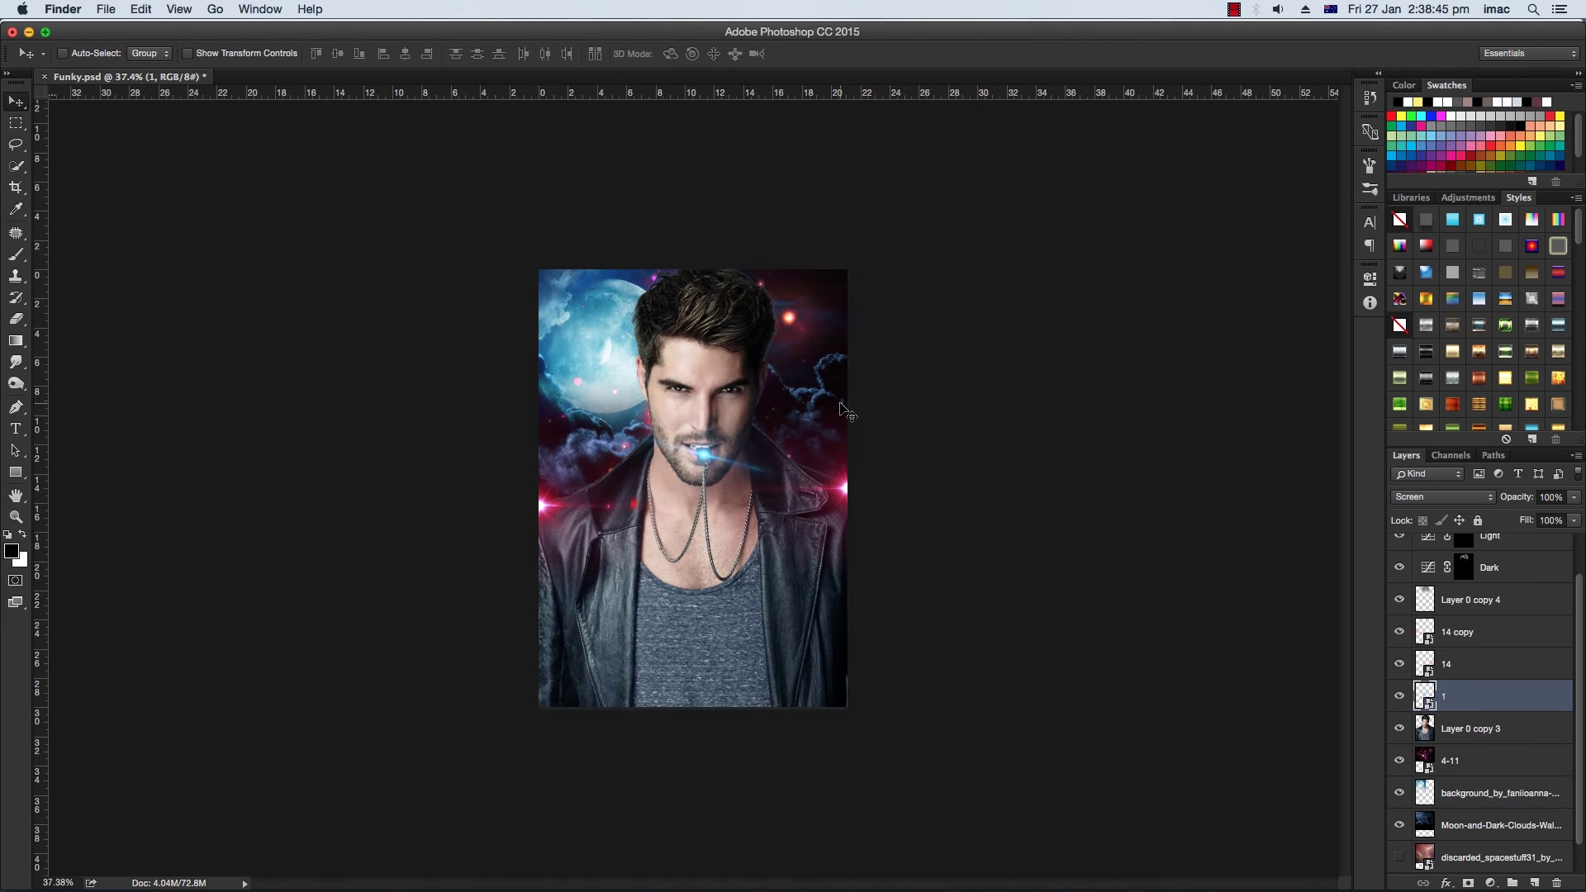
key("ctrl+s")
scroll(793, 471, "up", 2)
scroll(805, 479, "up", 2)
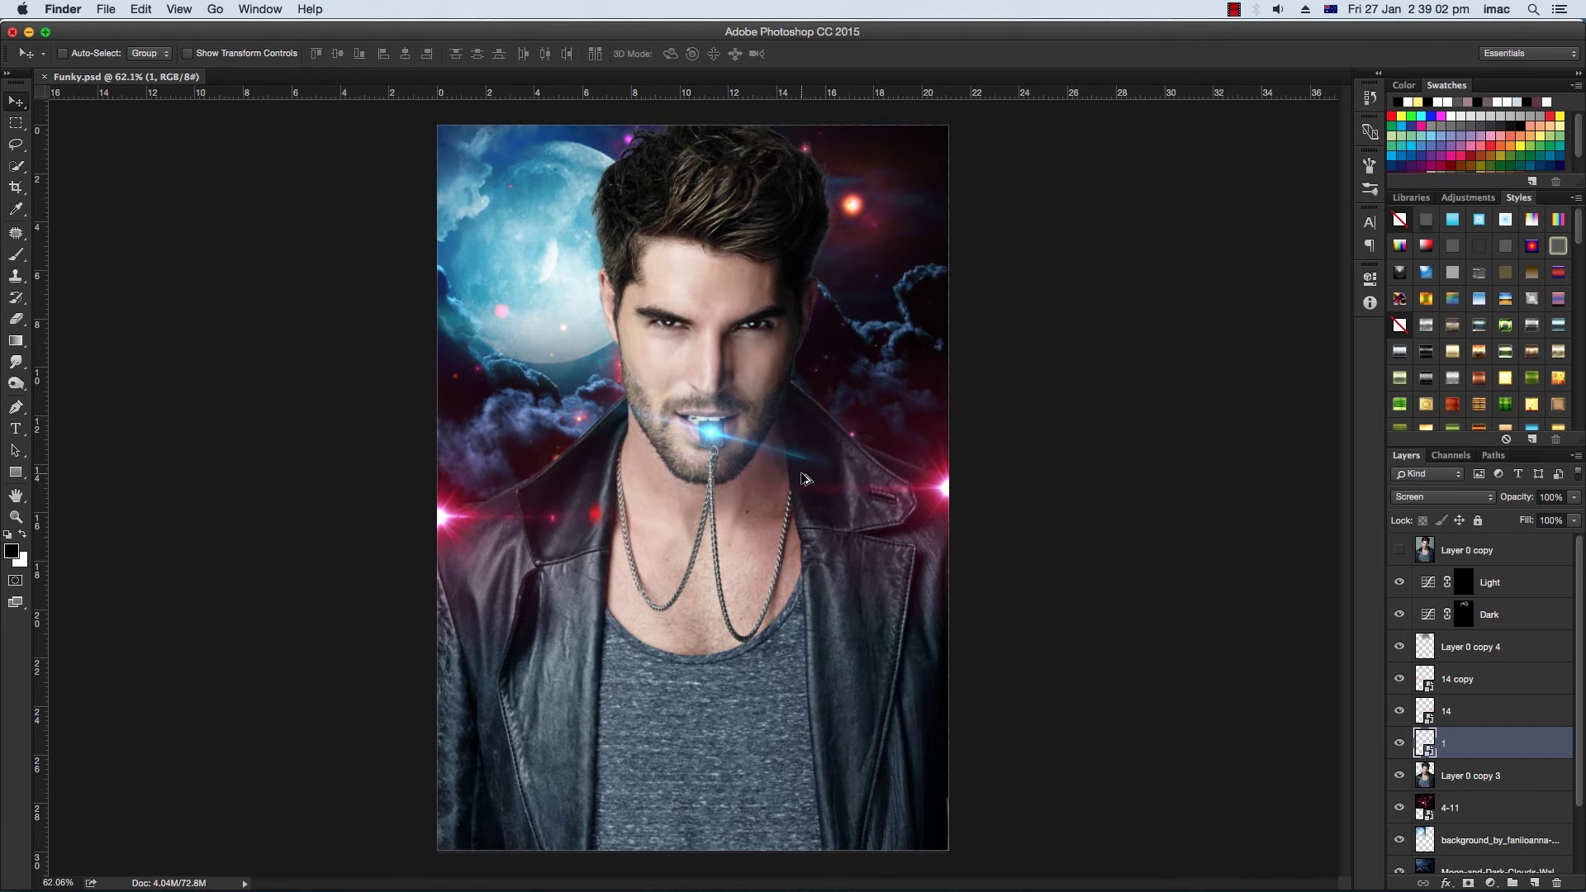
scroll(805, 480, "down", 1)
Stamp all visible layers into Layer 1, then duplicate it and hide the copy.
key("ctrl+shift+alt+e")
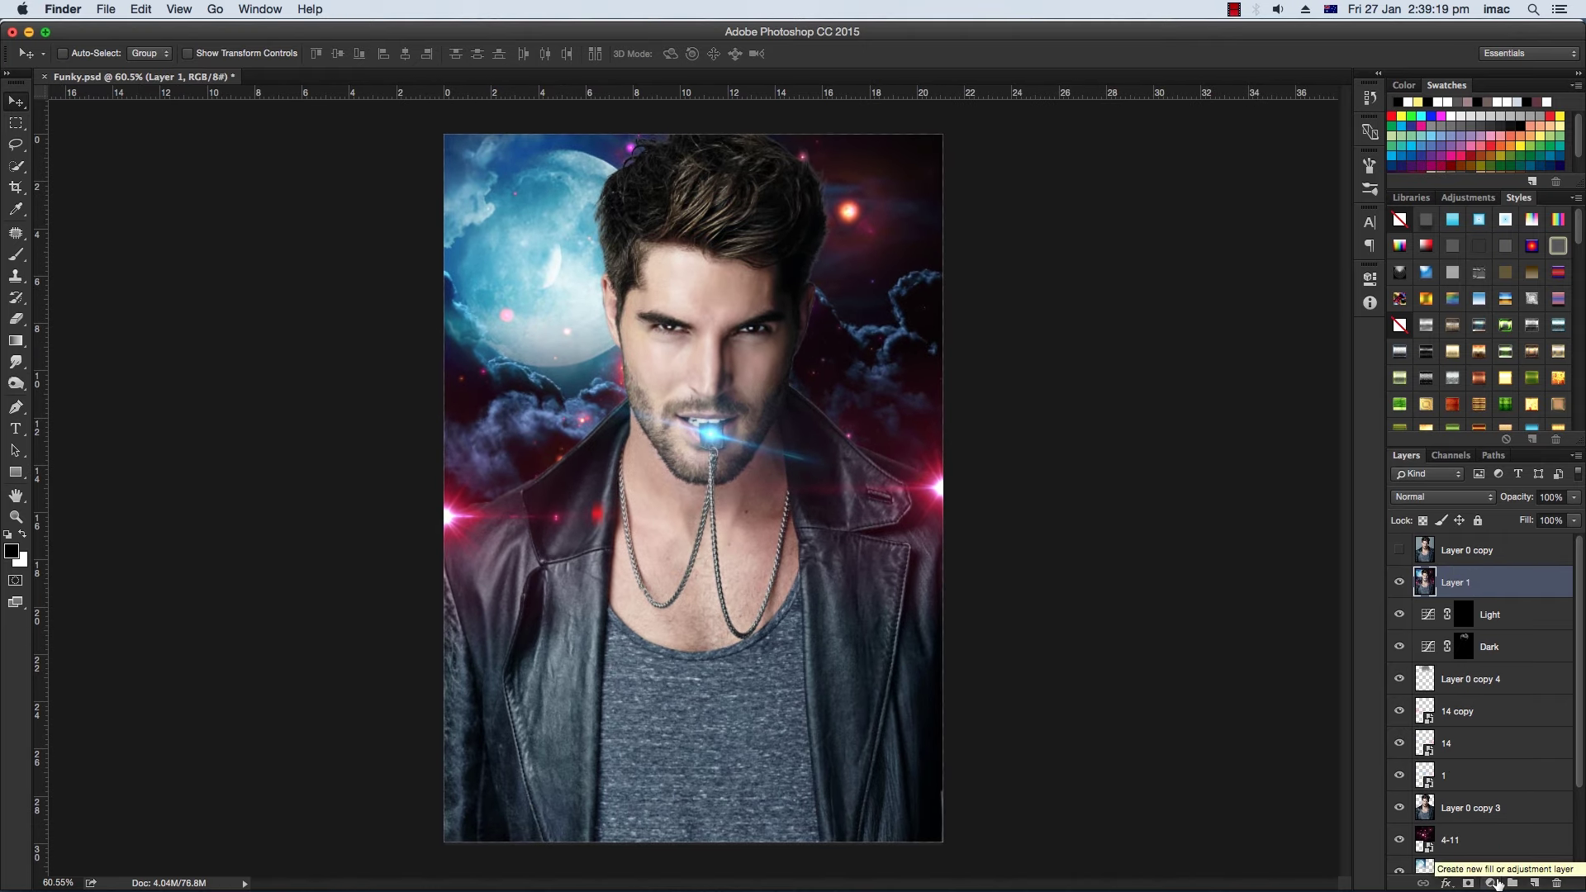
key("ctrl+j")
left_click(1399, 582)
left_click(1470, 615)
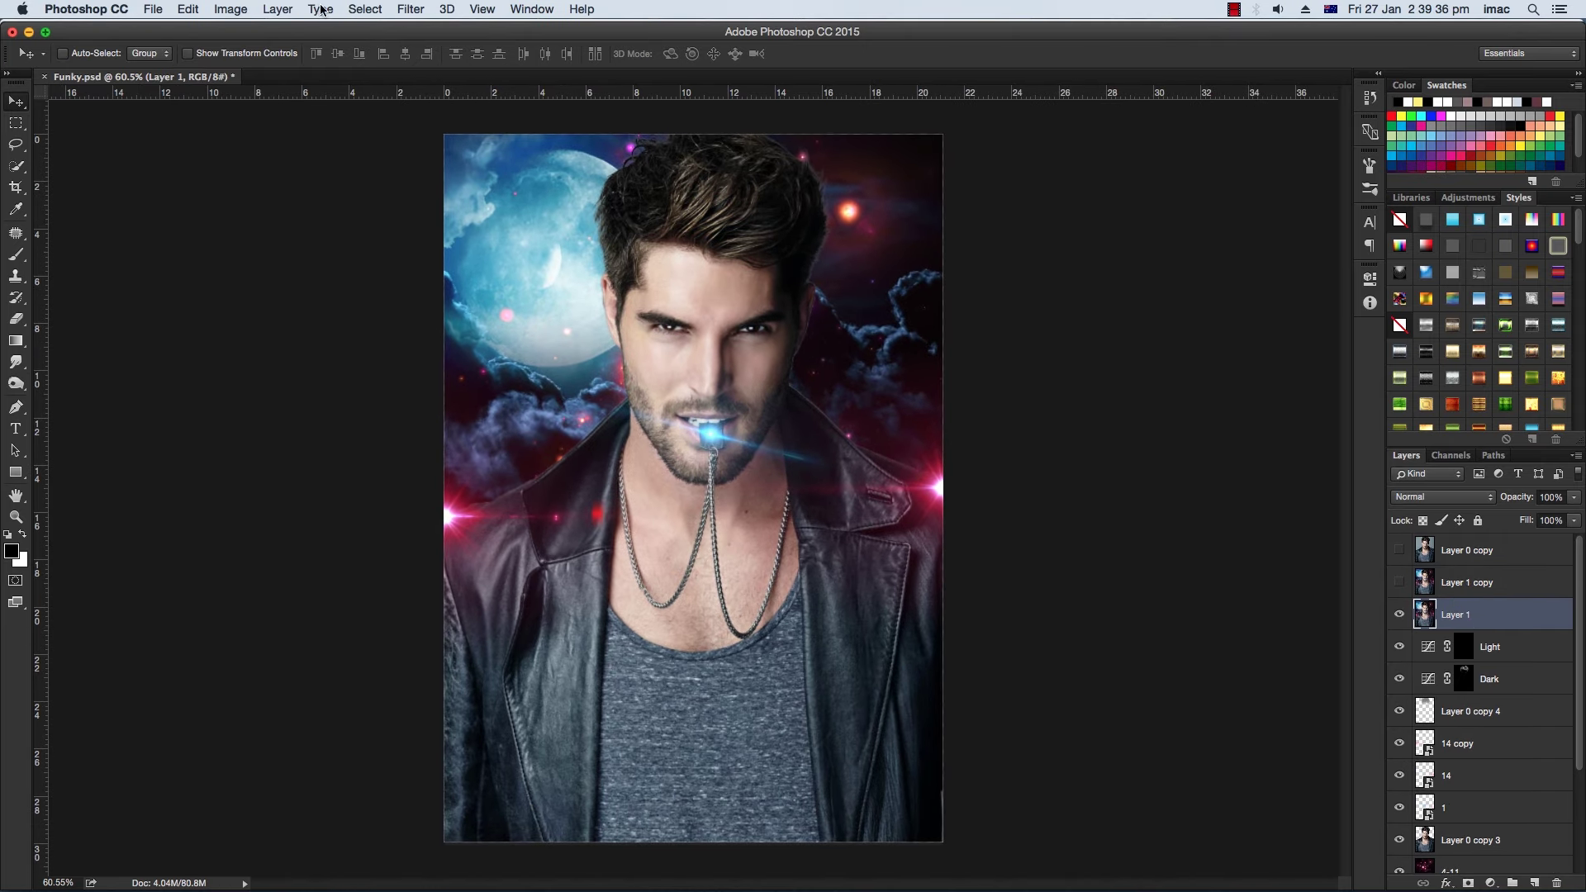
Grade Layer 1 with Camera Raw: Temp -8, Contrast +32, Shadows -23, Vibrance -28.
left_click(411, 9)
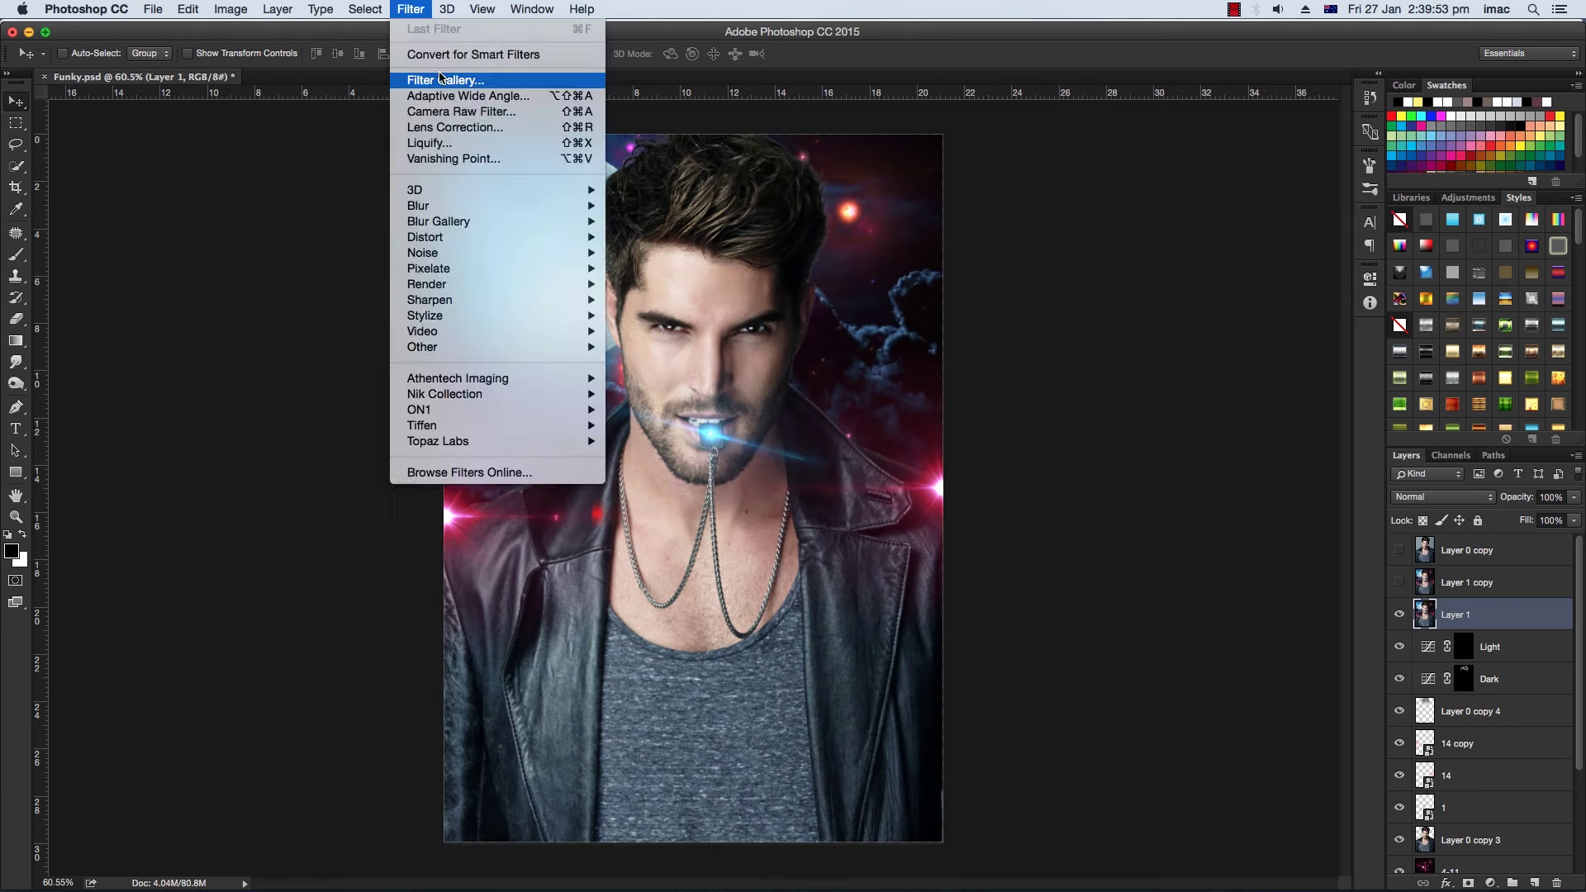
left_click(461, 112)
mouse_move(1461, 239)
left_mouse_down()
mouse_move(1463, 320)
mouse_move(1492, 345)
mouse_move(1438, 396)
left_mouse_up()
key("ctrl+z")
key("ctrl+z")
mouse_move(1461, 421)
left_mouse_down()
mouse_move(1500, 485)
mouse_move(1434, 520)
left_mouse_up()
key("ctrl+z")
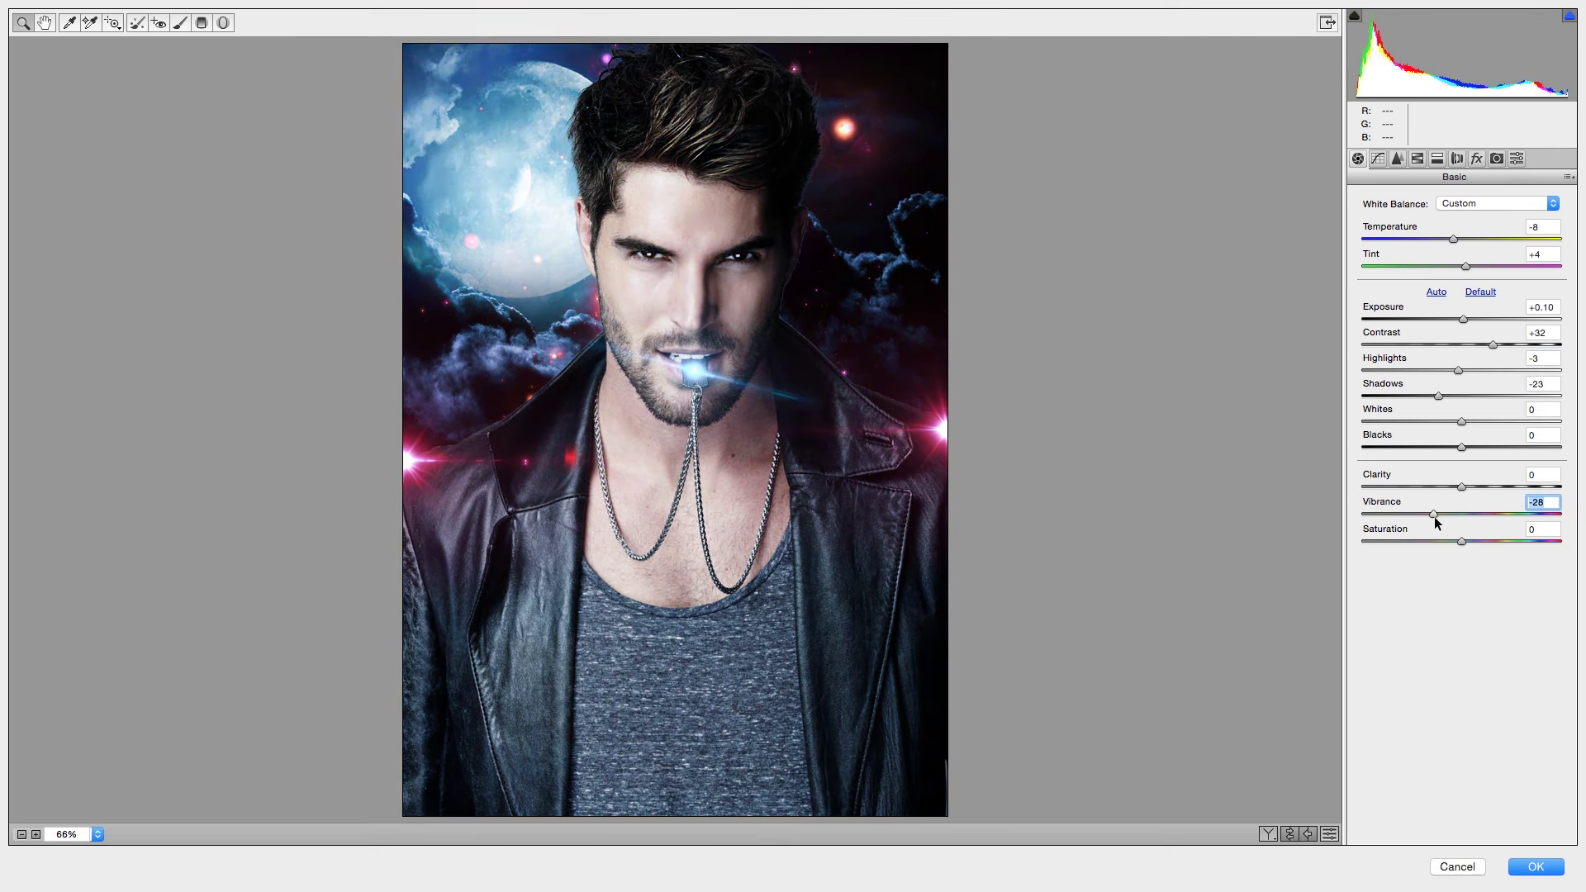
left_click(1398, 158)
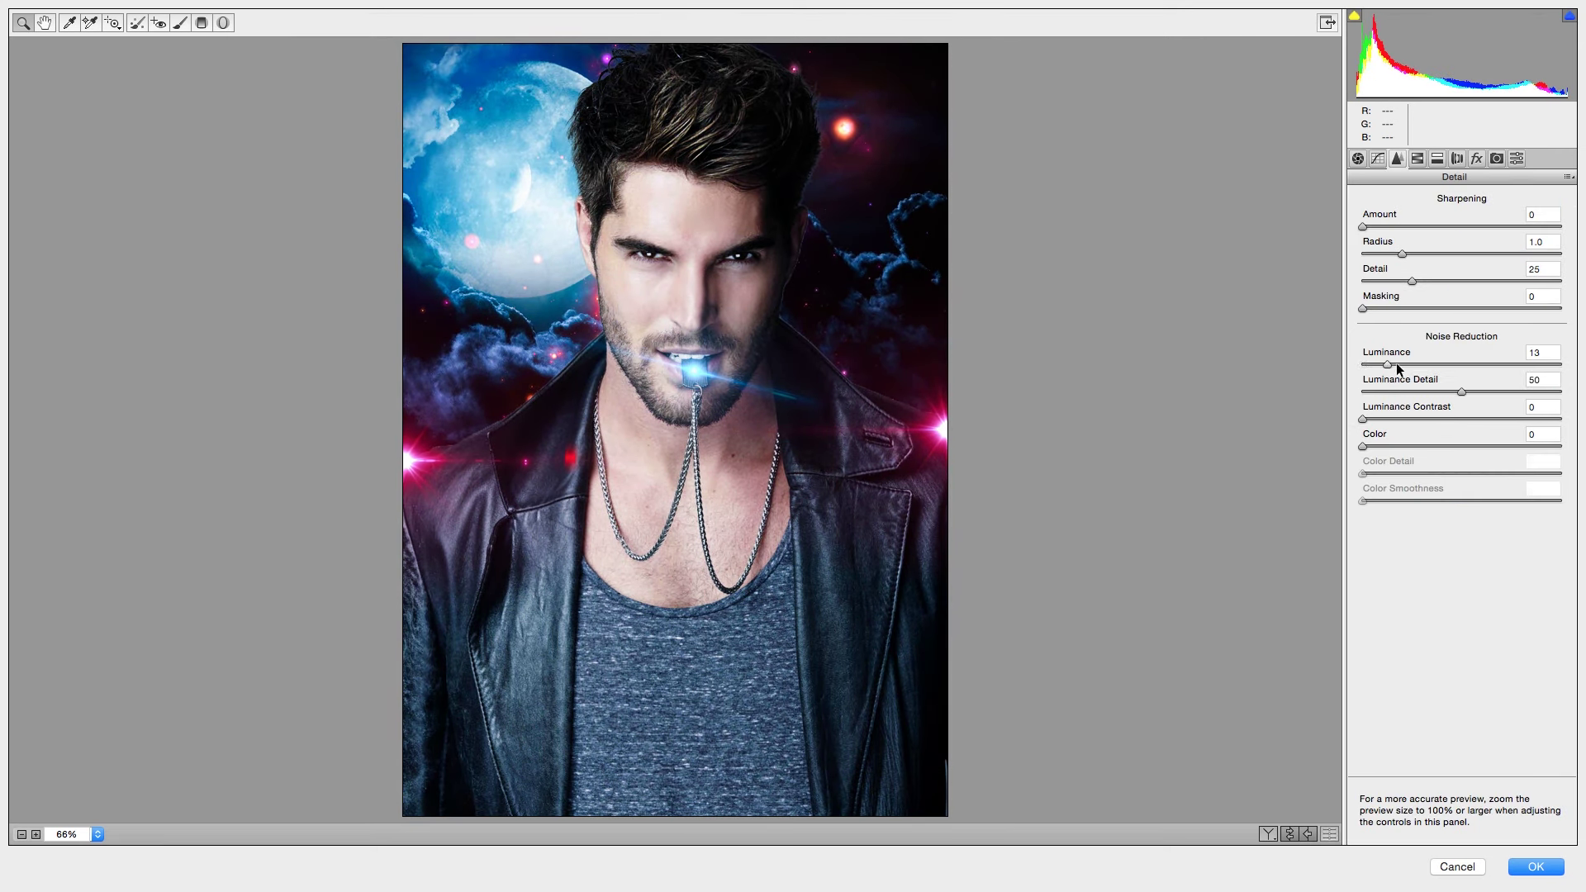
left_click(1417, 158)
left_click(1536, 866)
left_click(410, 9)
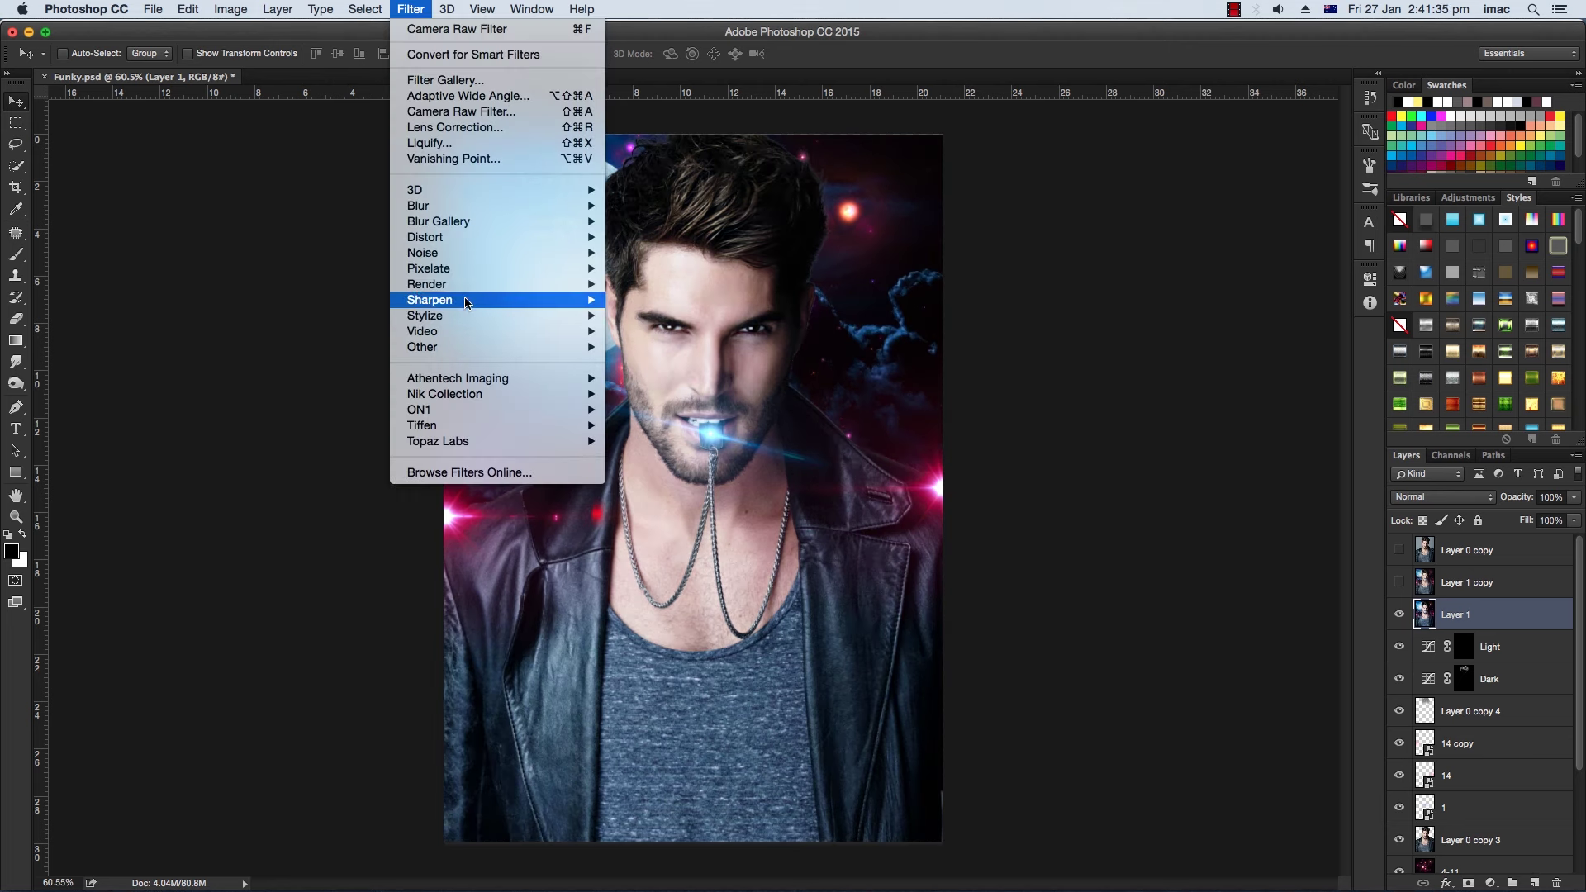
Duplicate the graded layer, try a Gaussian Blur then cancel it, and review blending modes.
key("ctrl+j")
left_click(411, 10)
left_click(653, 268)
left_click(1313, 258)
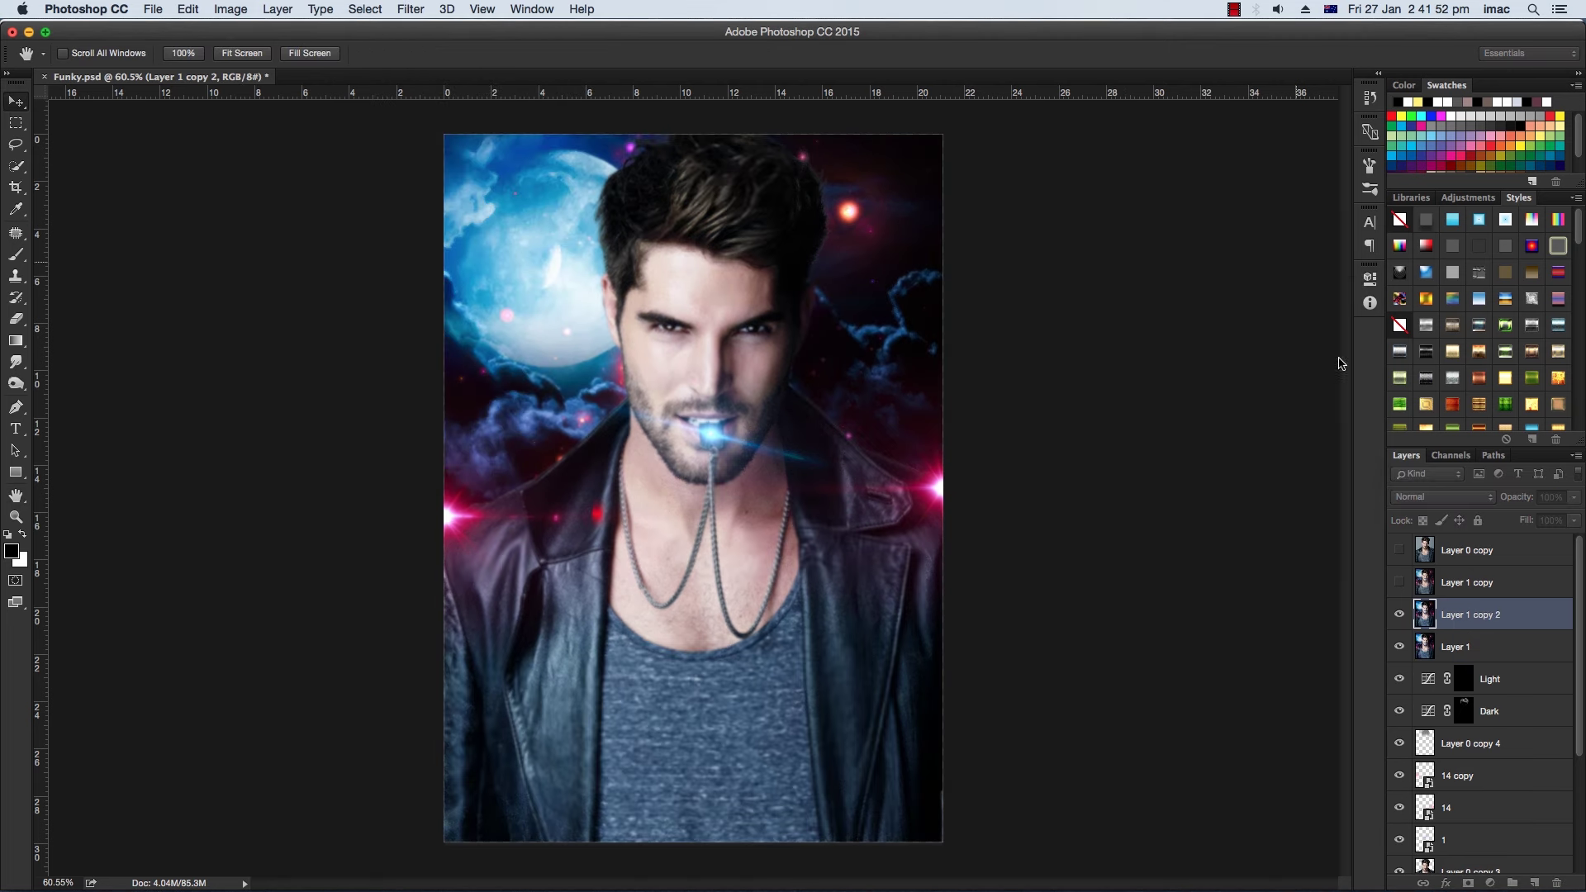
key("v")
left_click(1443, 496)
Delete the spare duplicate and apply the custom sa recipe from Color Efex Pro 4 to Layer 1.
key("Delete")
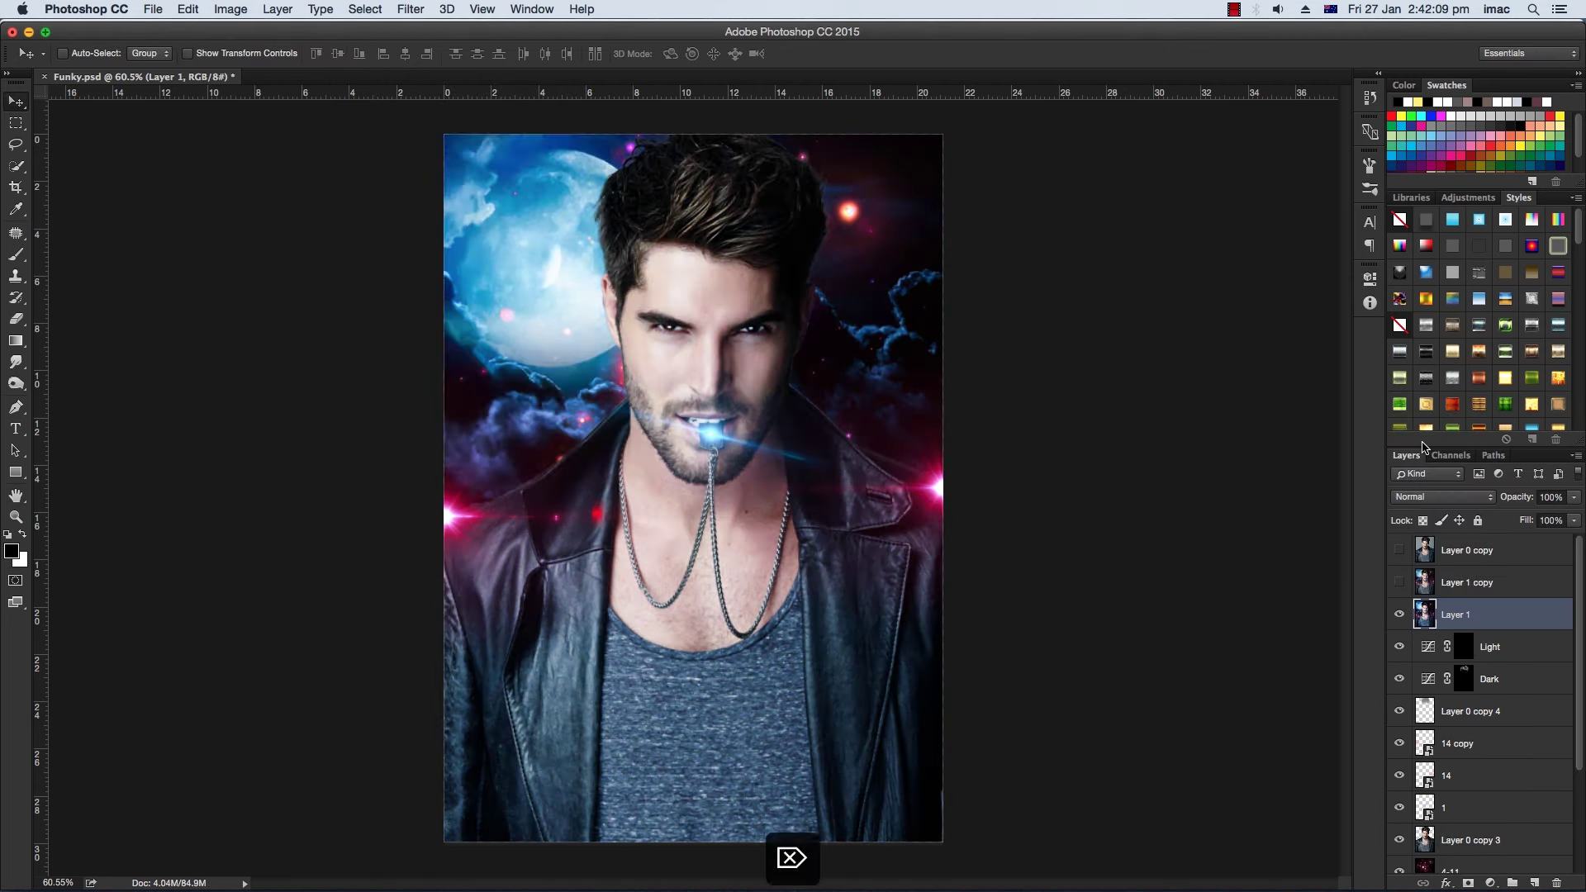
left_click(410, 9)
left_click(702, 410)
left_click(219, 361)
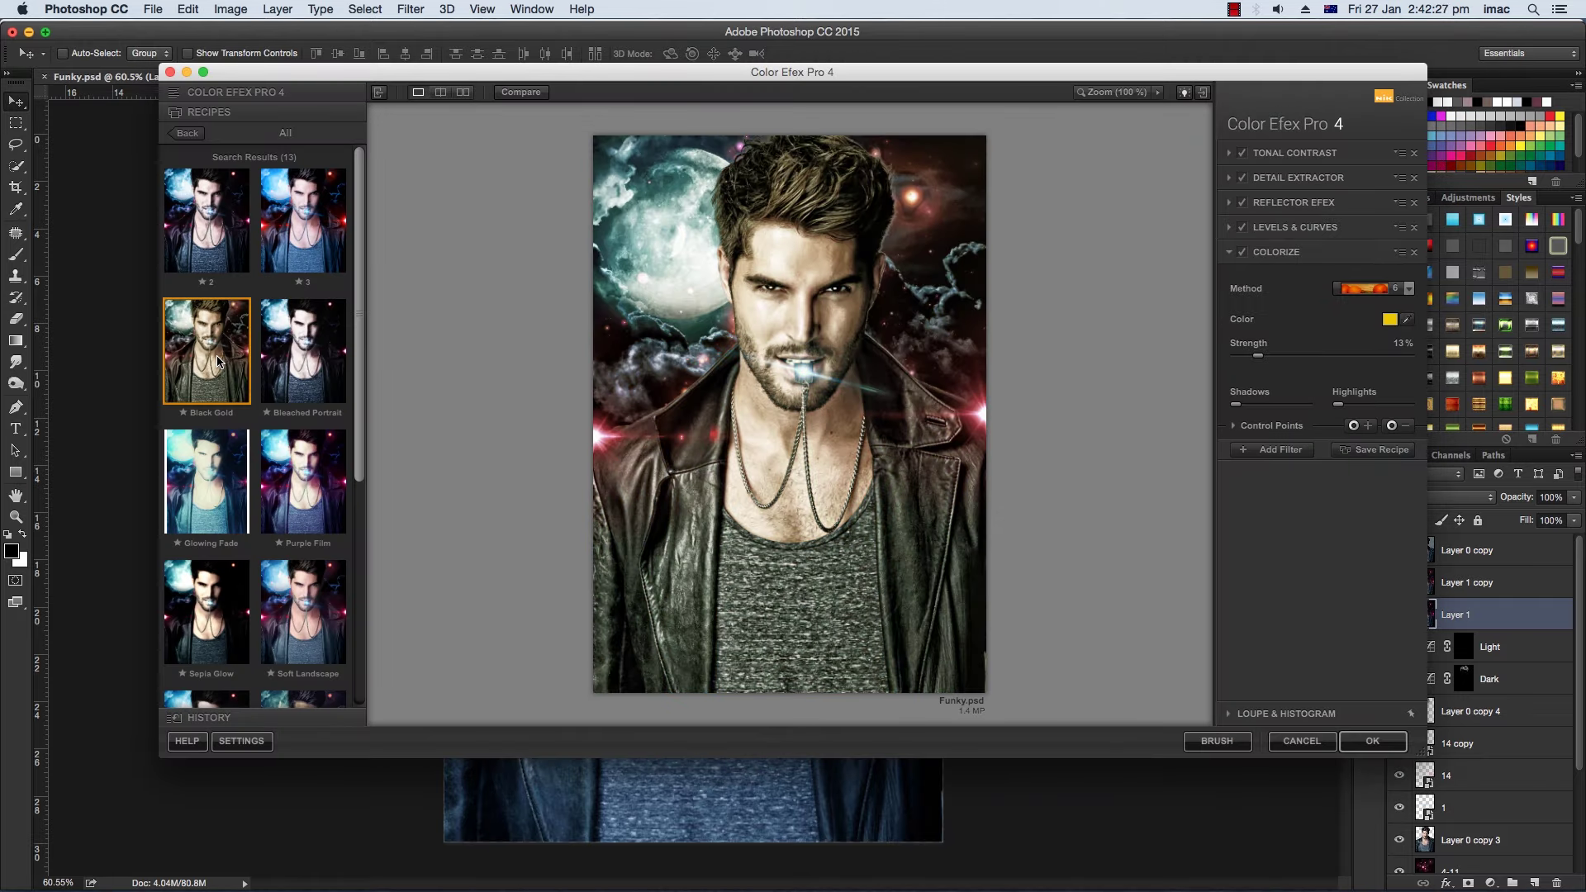
scroll(248, 579, "down", 5)
left_click(214, 626)
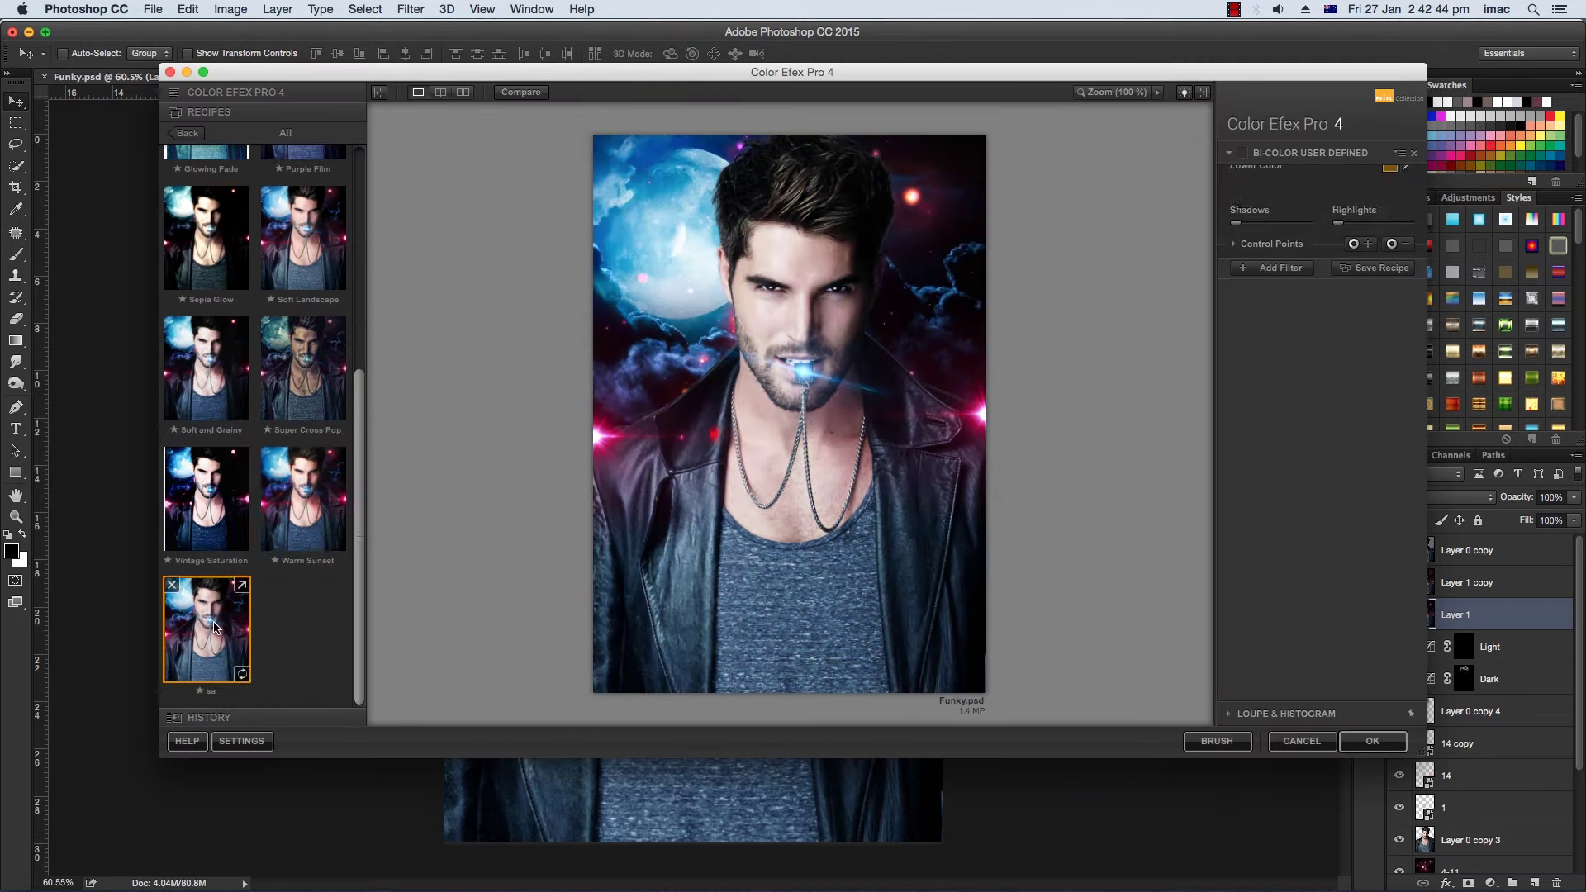
key("Return")
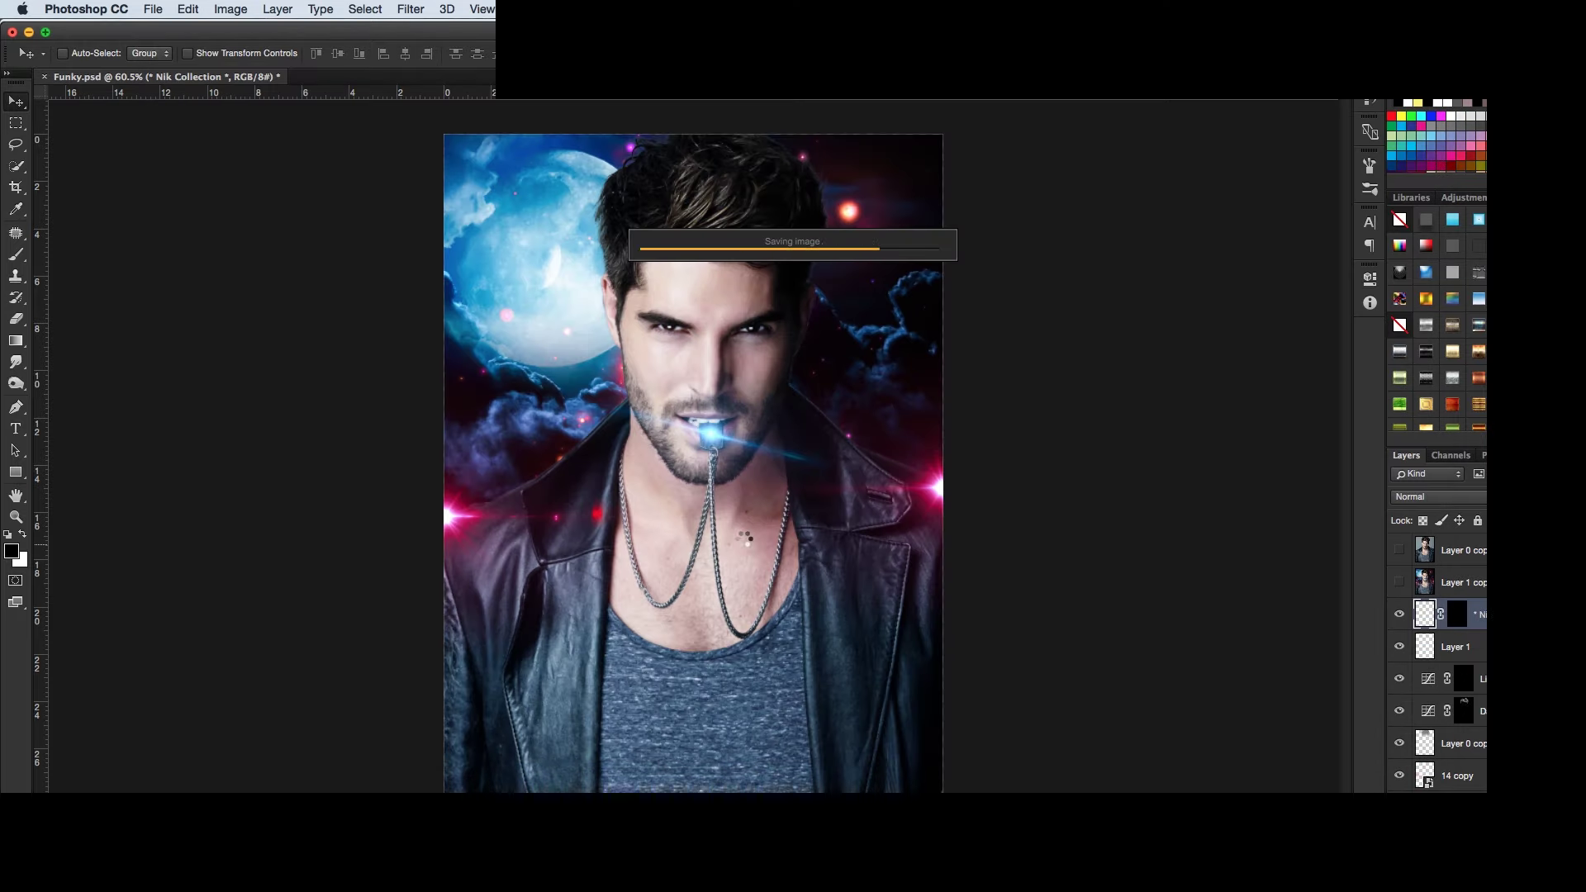